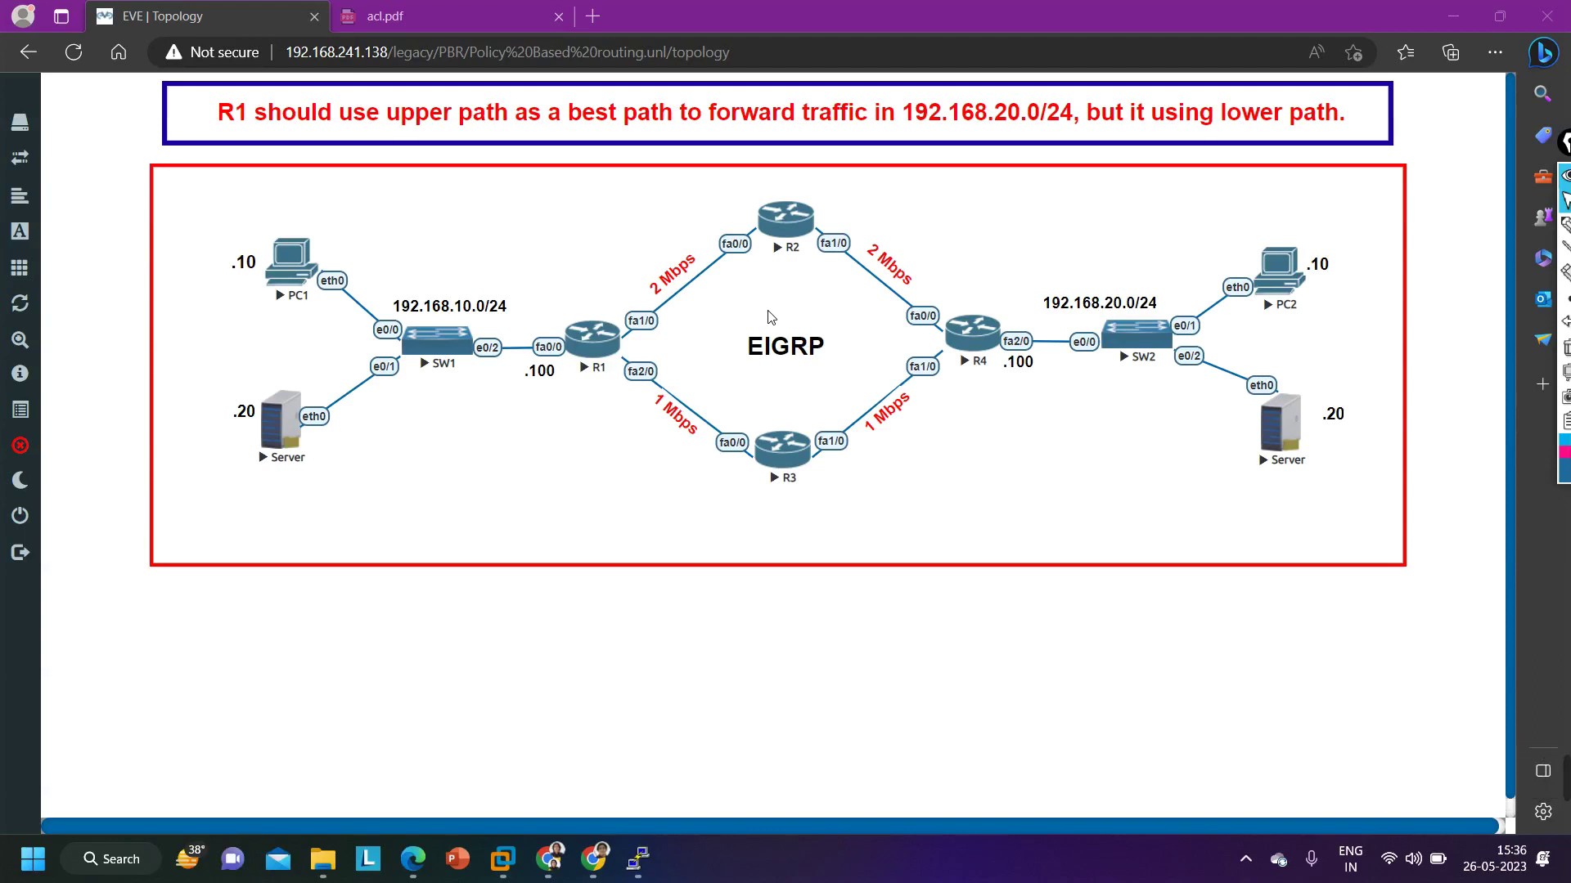
- Underline 192.168.20.0/24 in the task statement with the pen and draw vertical dividing lines through R1 and R4
click(1564, 224)
drag(900, 129, 1079, 136)
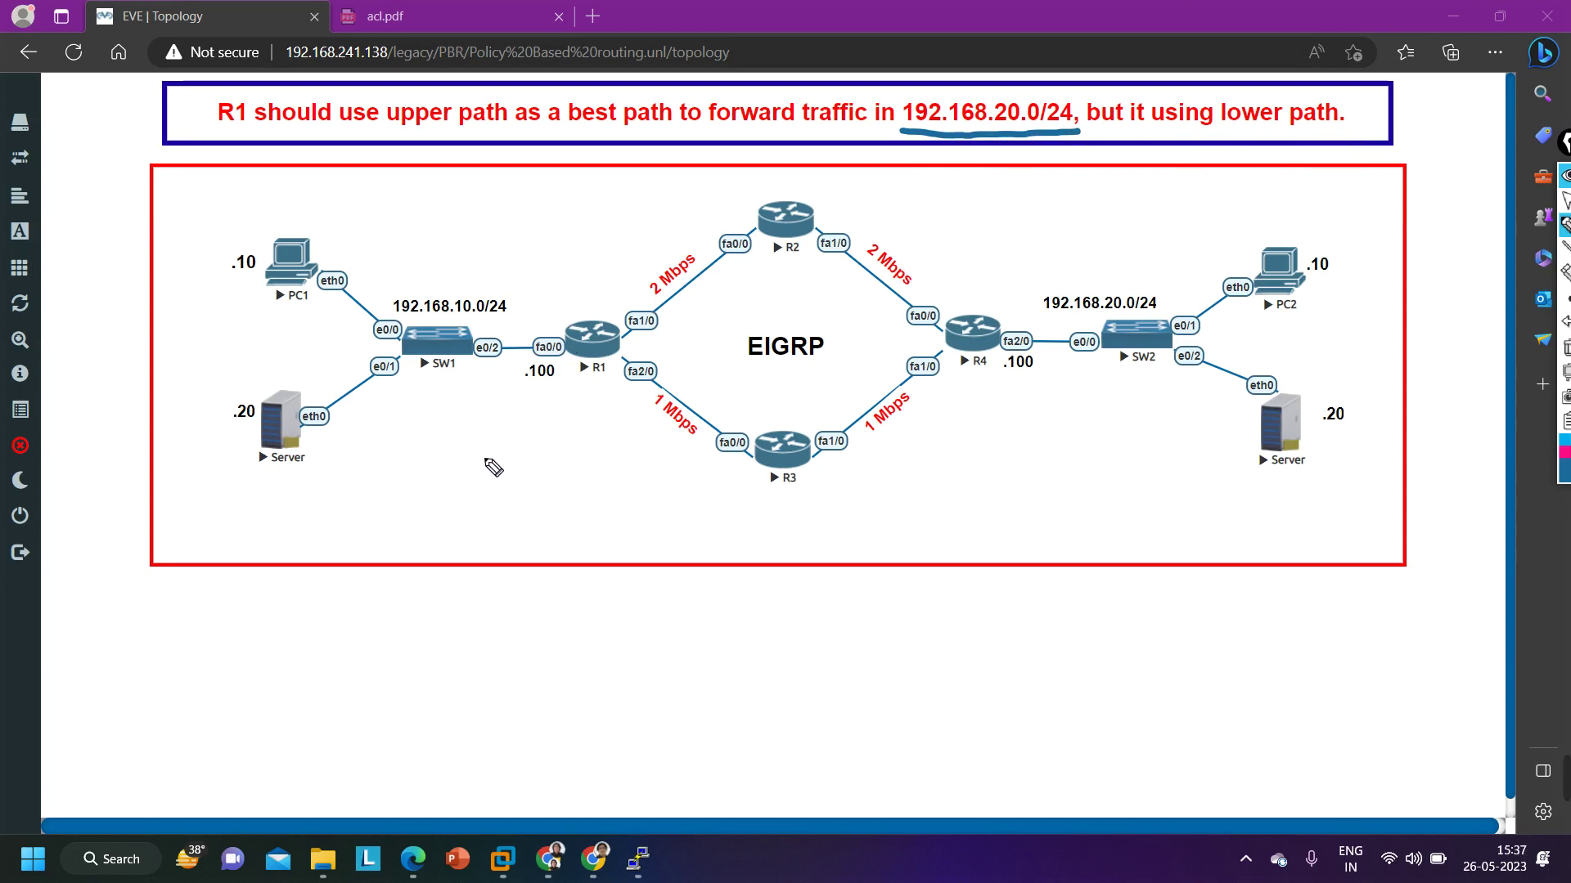
drag(589, 189, 567, 541)
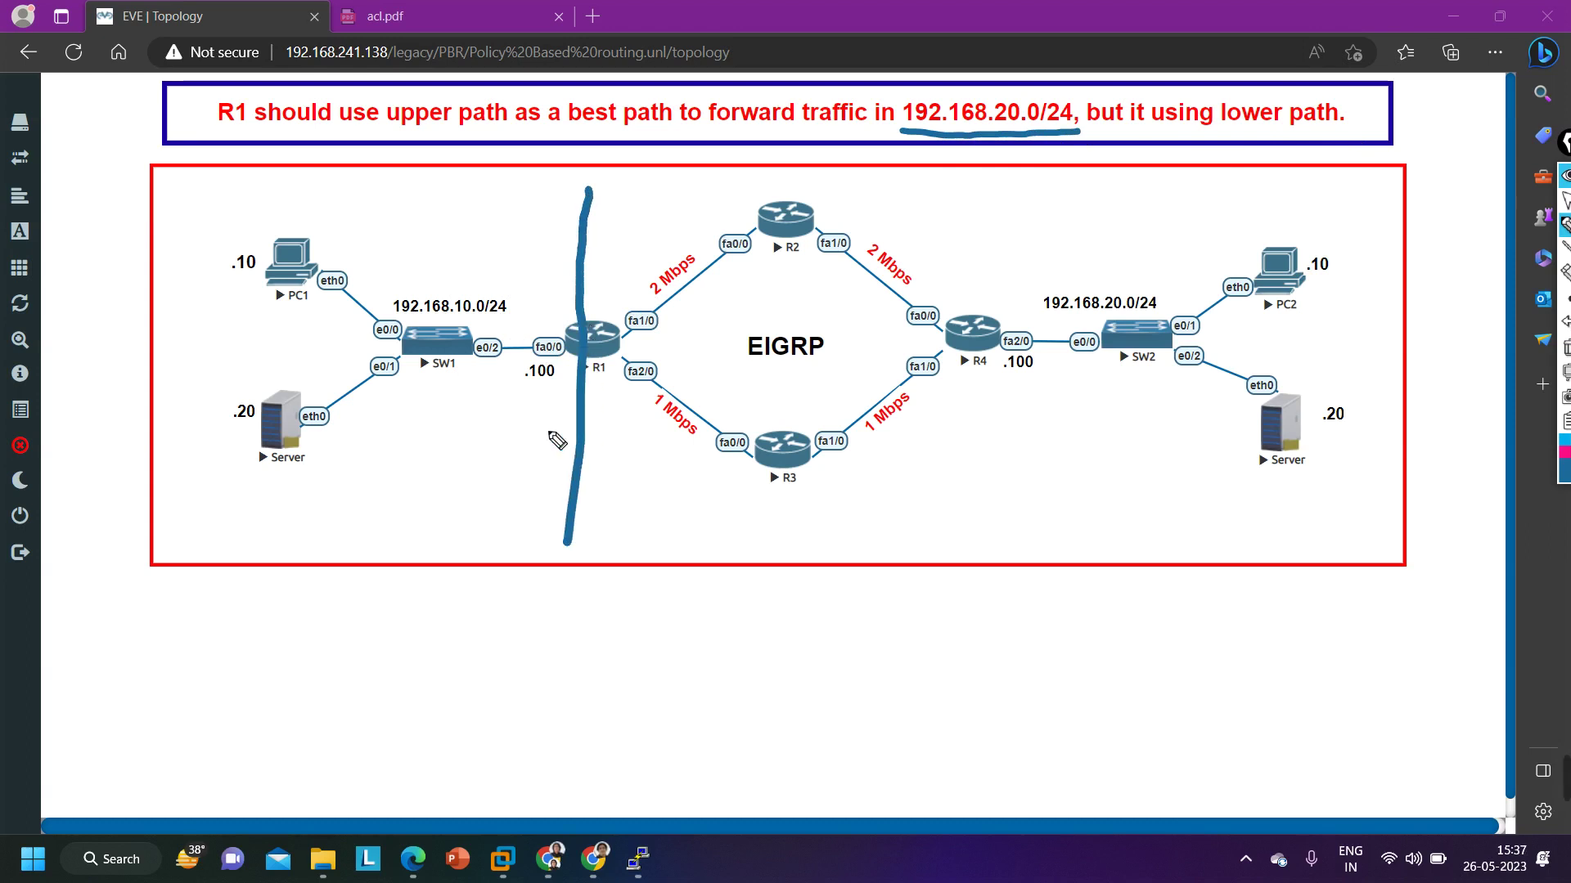
drag(976, 221, 974, 561)
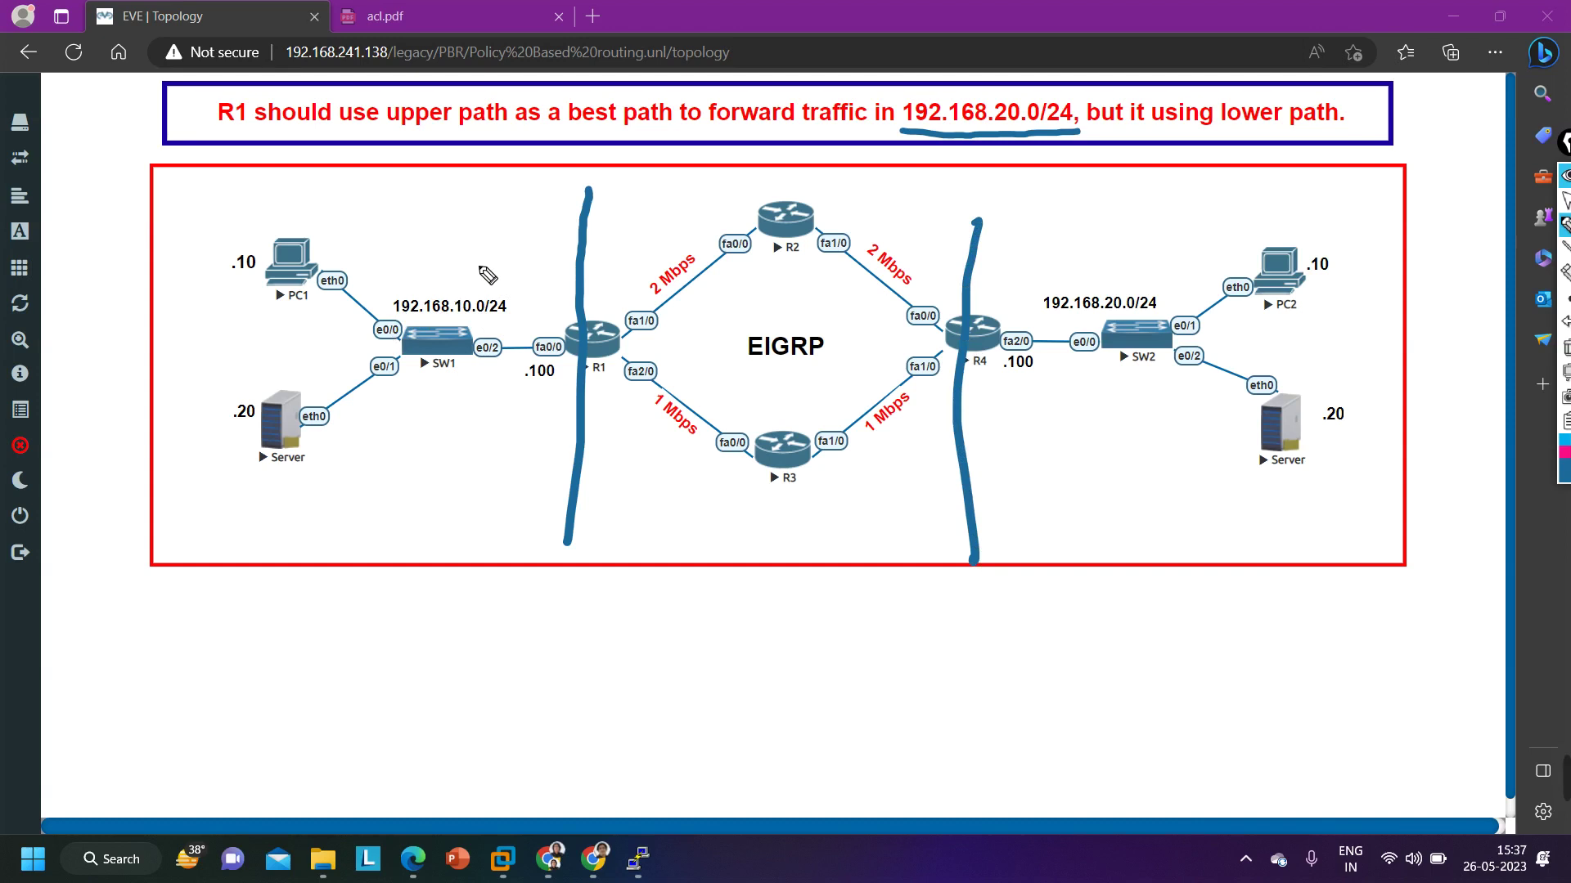
- Circle both LAN subnets and the four 2 Mbps and 1 Mbps link labels, and clear all annotations
mouse_move(481, 264)
mouse_down()
mouse_move(417, 264)
mouse_move(370, 321)
mouse_move(497, 331)
mouse_move(522, 309)
mouse_move(505, 270)
mouse_move(452, 267)
mouse_up()
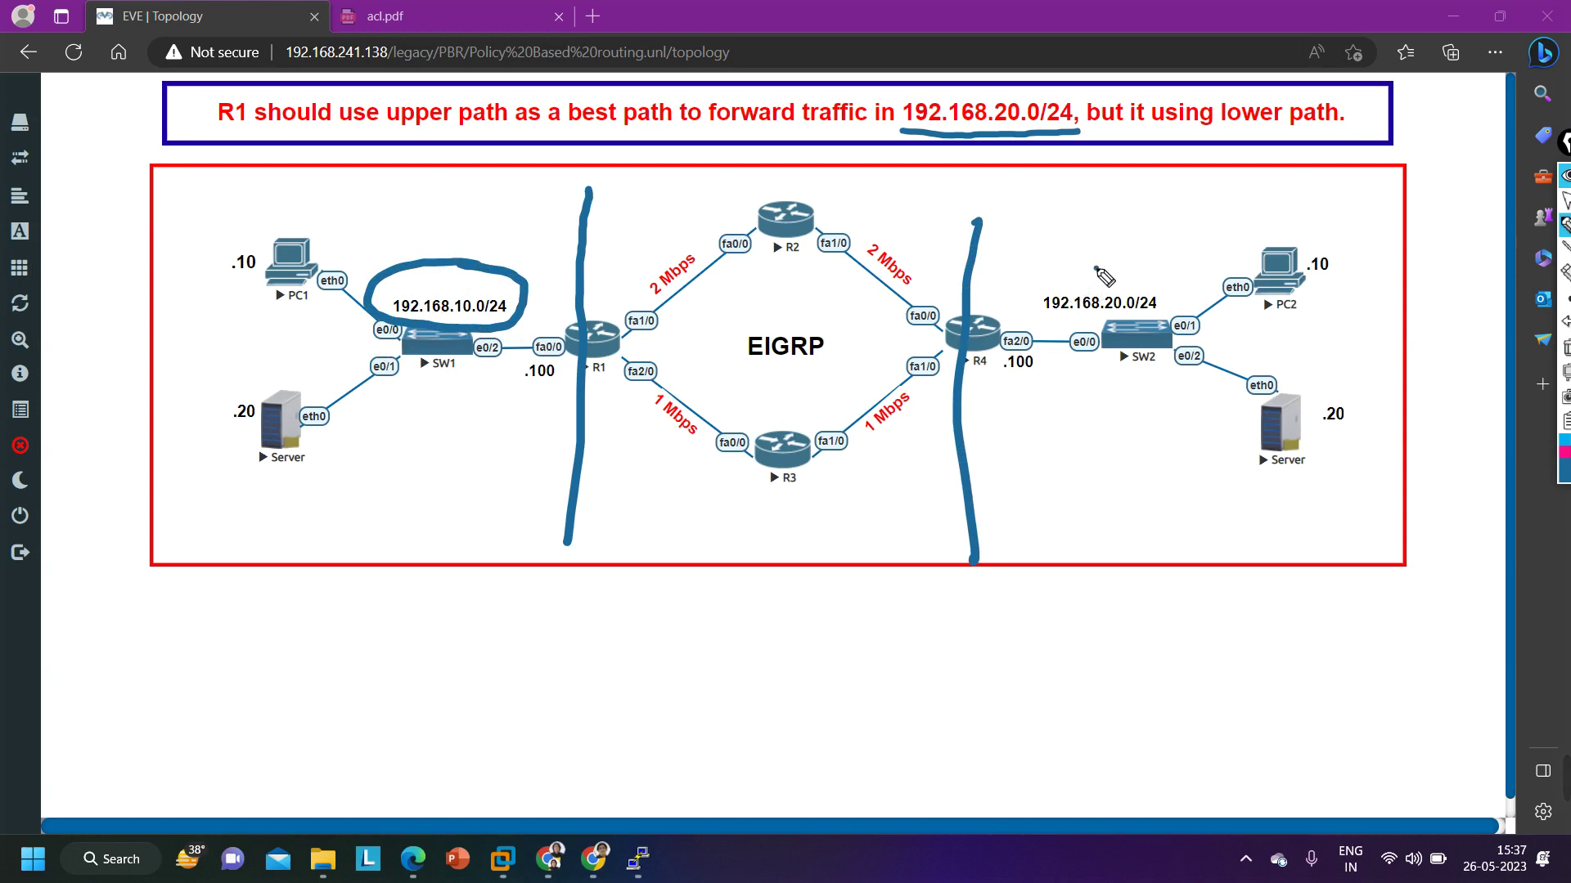
mouse_move(1098, 266)
mouse_down()
mouse_move(1048, 272)
mouse_move(1029, 318)
mouse_move(1078, 332)
mouse_move(1178, 315)
mouse_move(1175, 283)
mouse_move(1084, 261)
mouse_up()
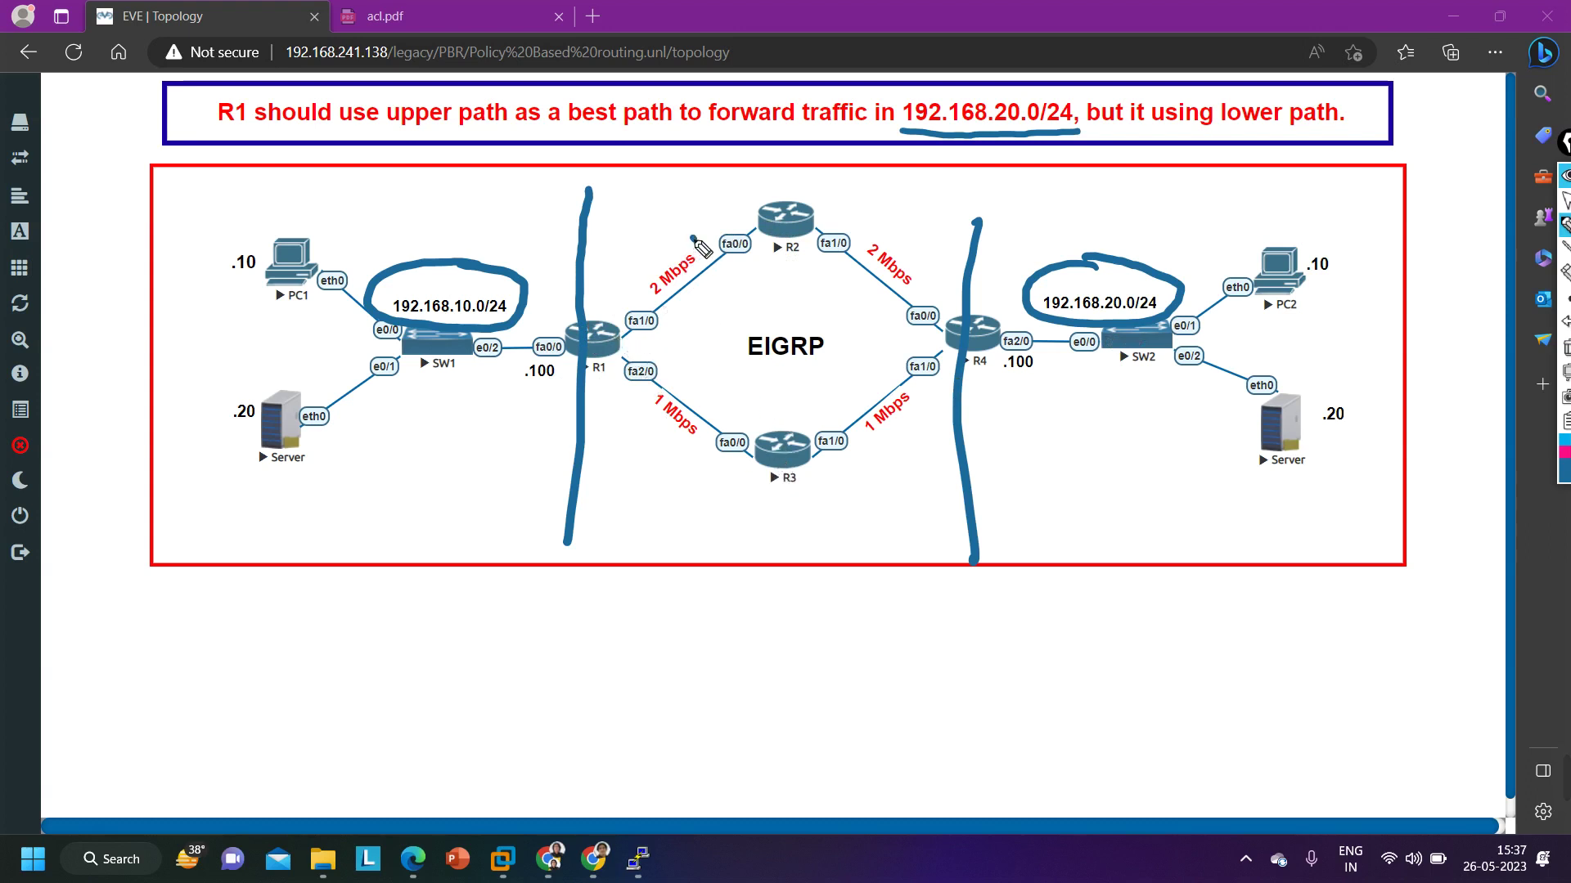
mouse_move(694, 239)
mouse_down()
mouse_move(620, 282)
mouse_move(675, 313)
mouse_move(718, 278)
mouse_move(701, 245)
mouse_up()
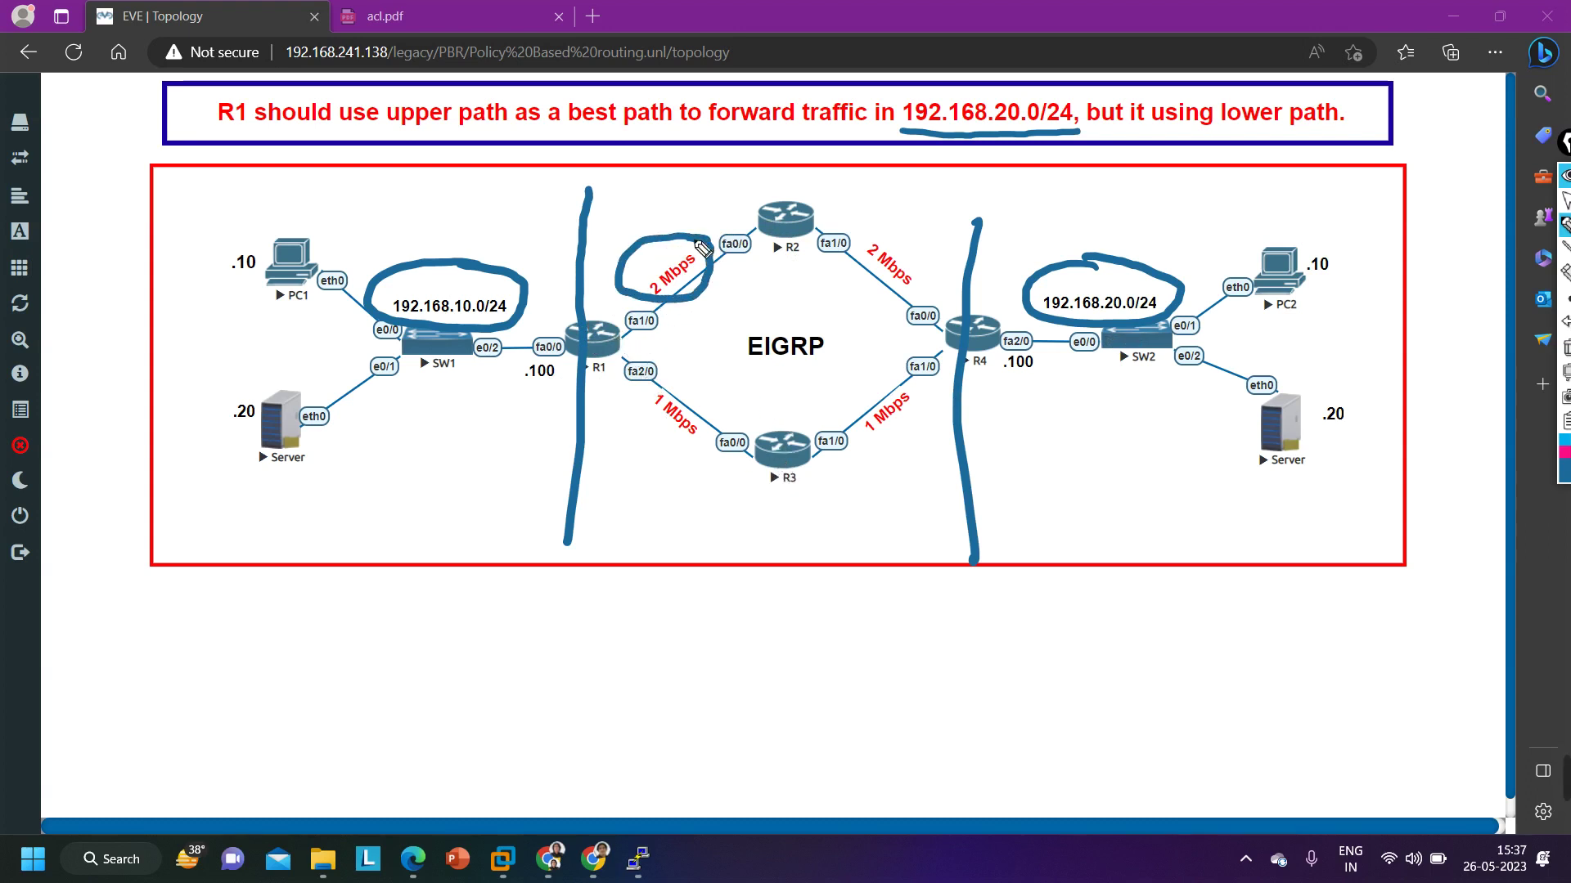
mouse_move(890, 249)
mouse_down()
mouse_move(859, 234)
mouse_move(850, 286)
mouse_move(920, 294)
mouse_move(883, 248)
mouse_up()
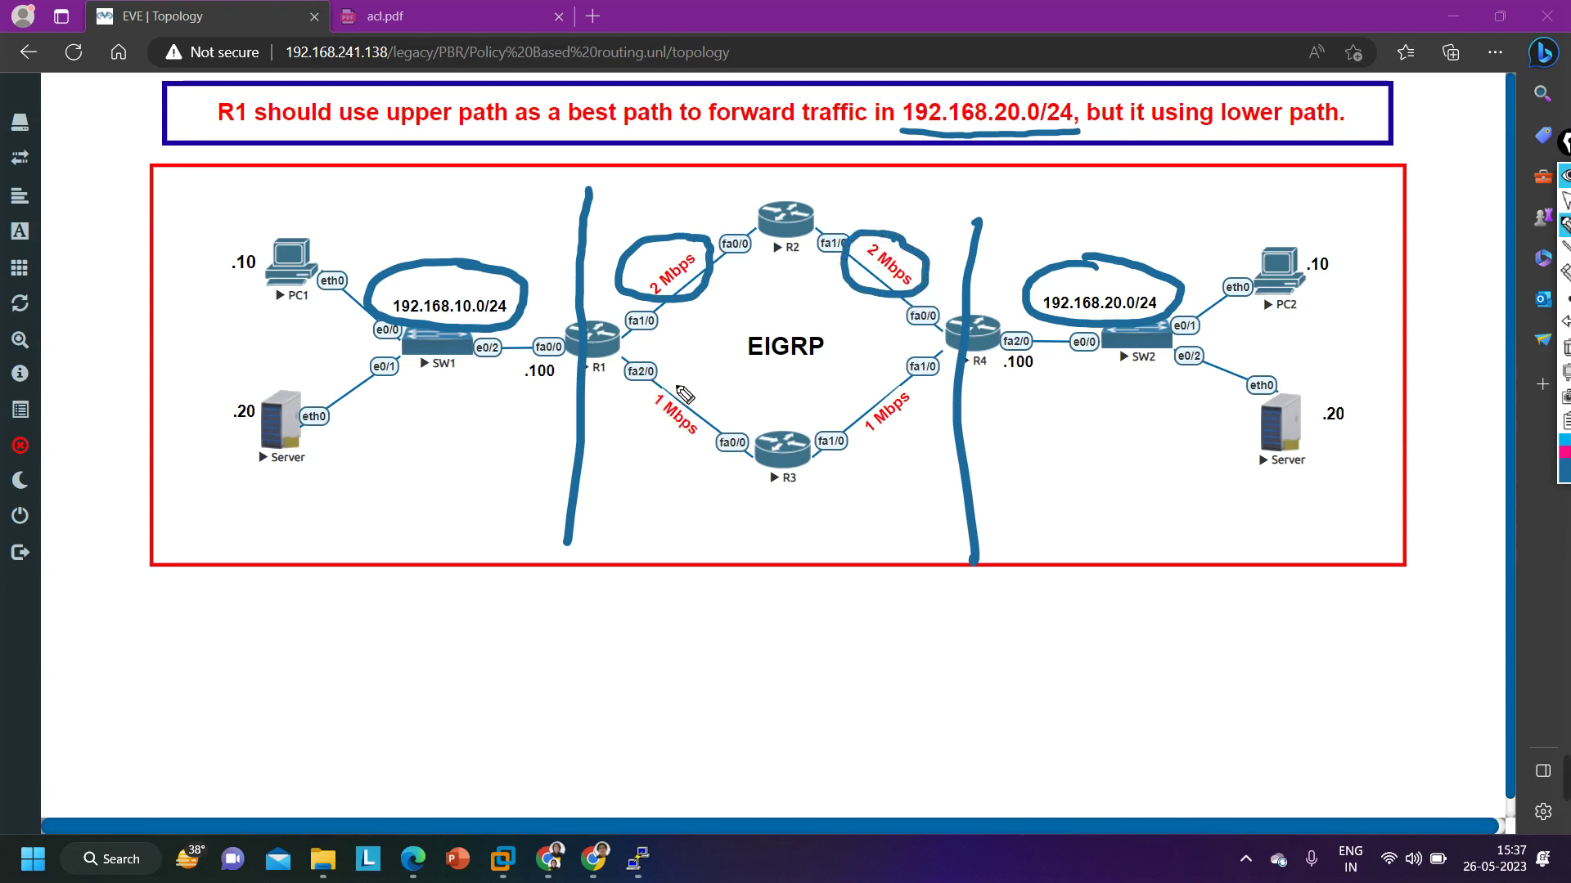
mouse_move(686, 396)
mouse_down()
mouse_move(626, 399)
mouse_move(648, 443)
mouse_move(705, 442)
mouse_move(675, 386)
mouse_up()
mouse_move(893, 384)
mouse_down()
mouse_move(850, 403)
mouse_move(877, 443)
mouse_move(917, 393)
mouse_move(875, 383)
mouse_up()
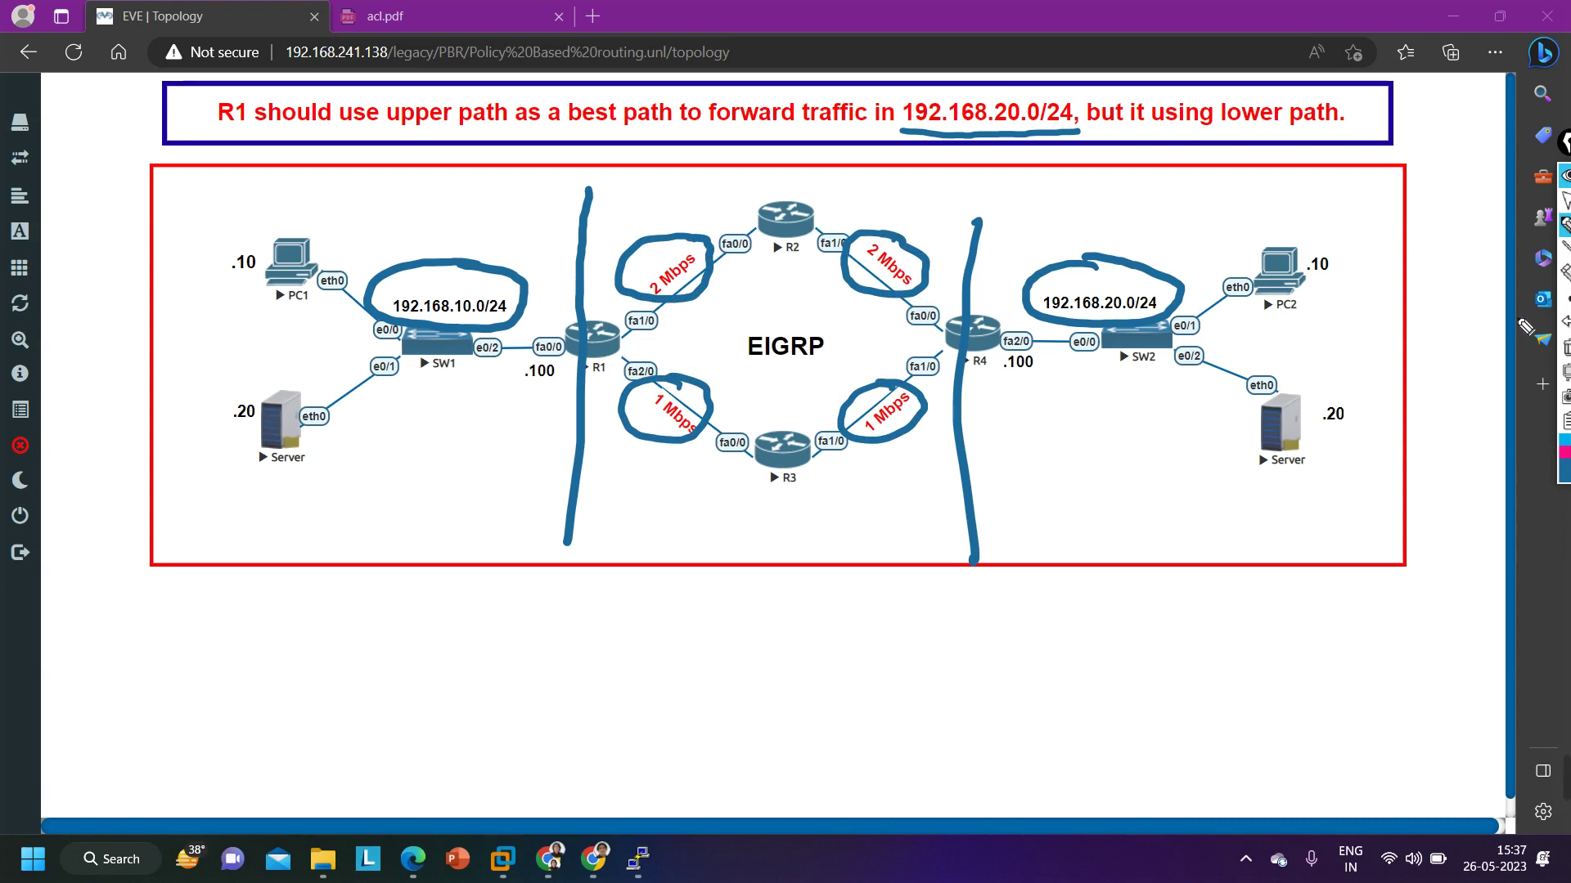
click(1564, 346)
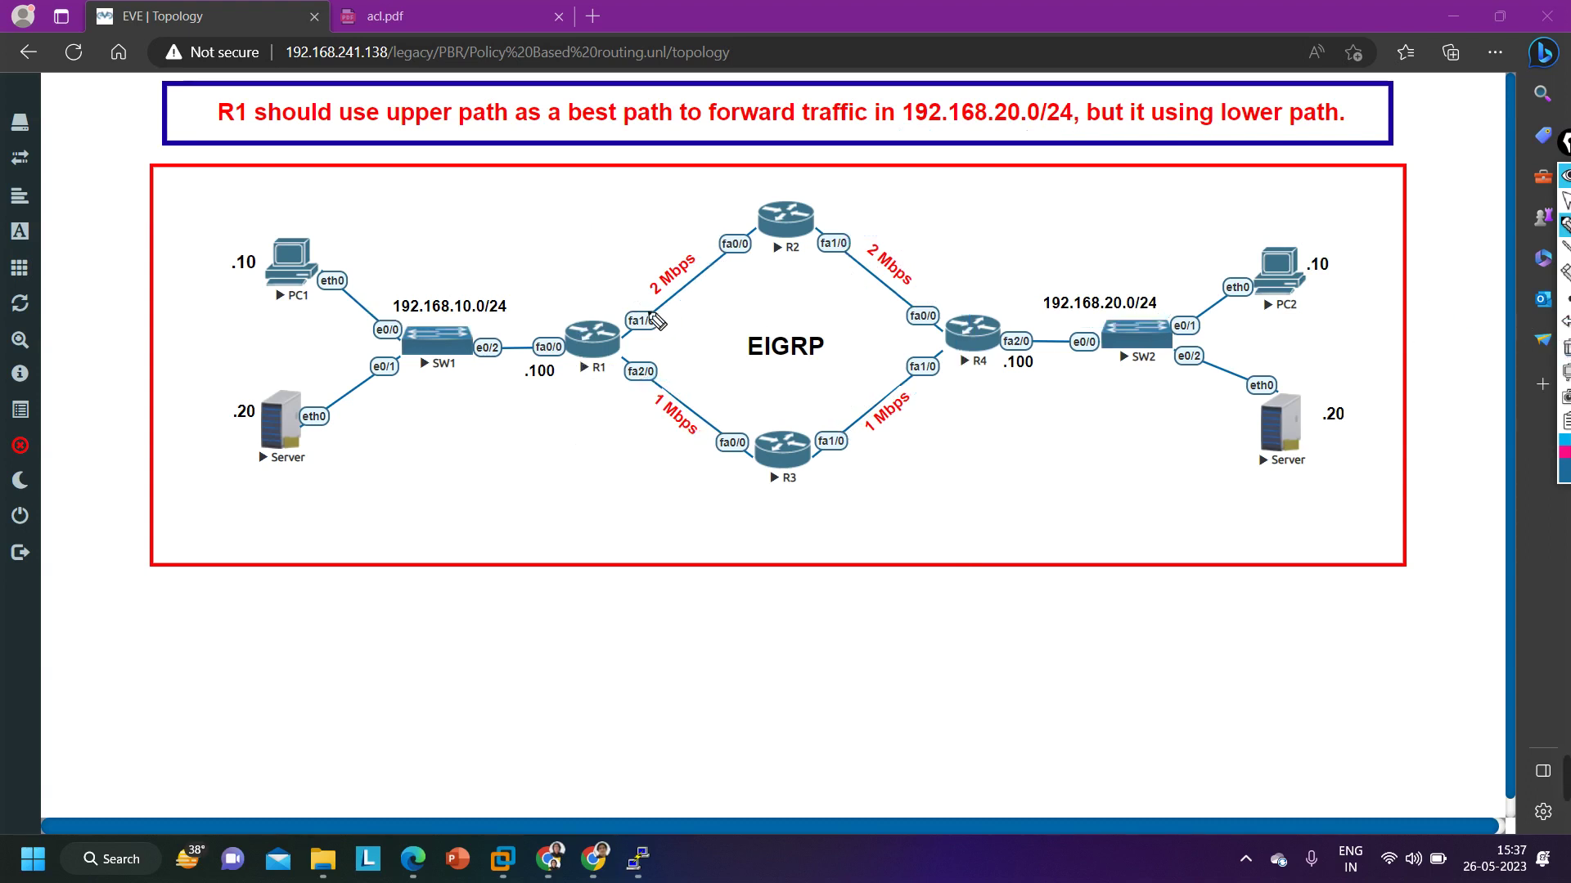
- Using a red pen, trace the upper R1–R2–R4 path labelled R2, mark the R1–R3 link, and clear the drawings
click(1564, 470)
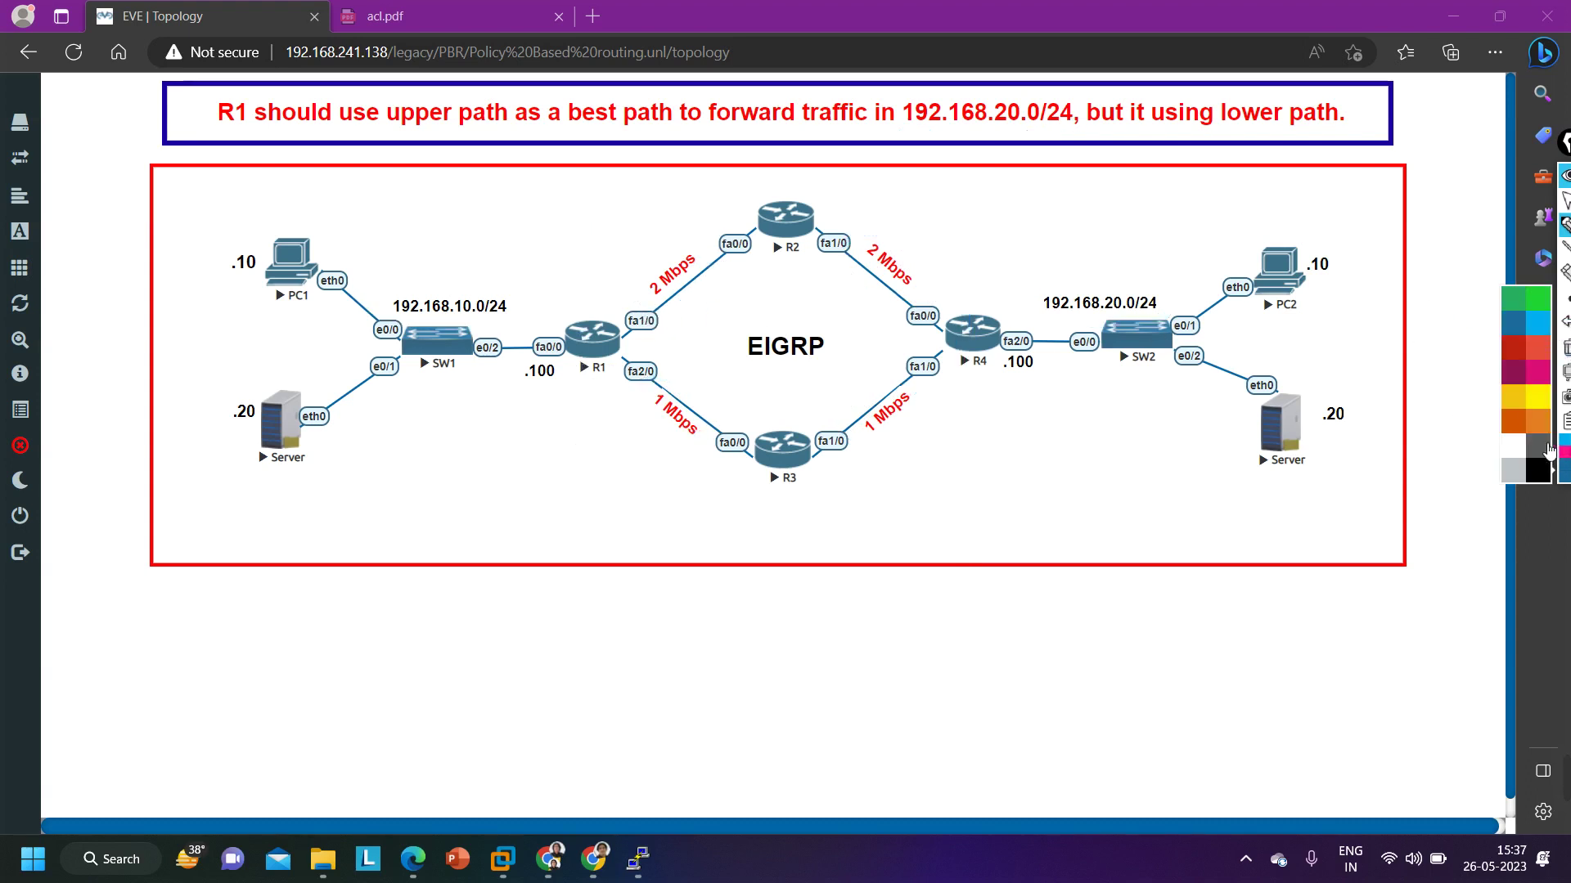
click(1541, 354)
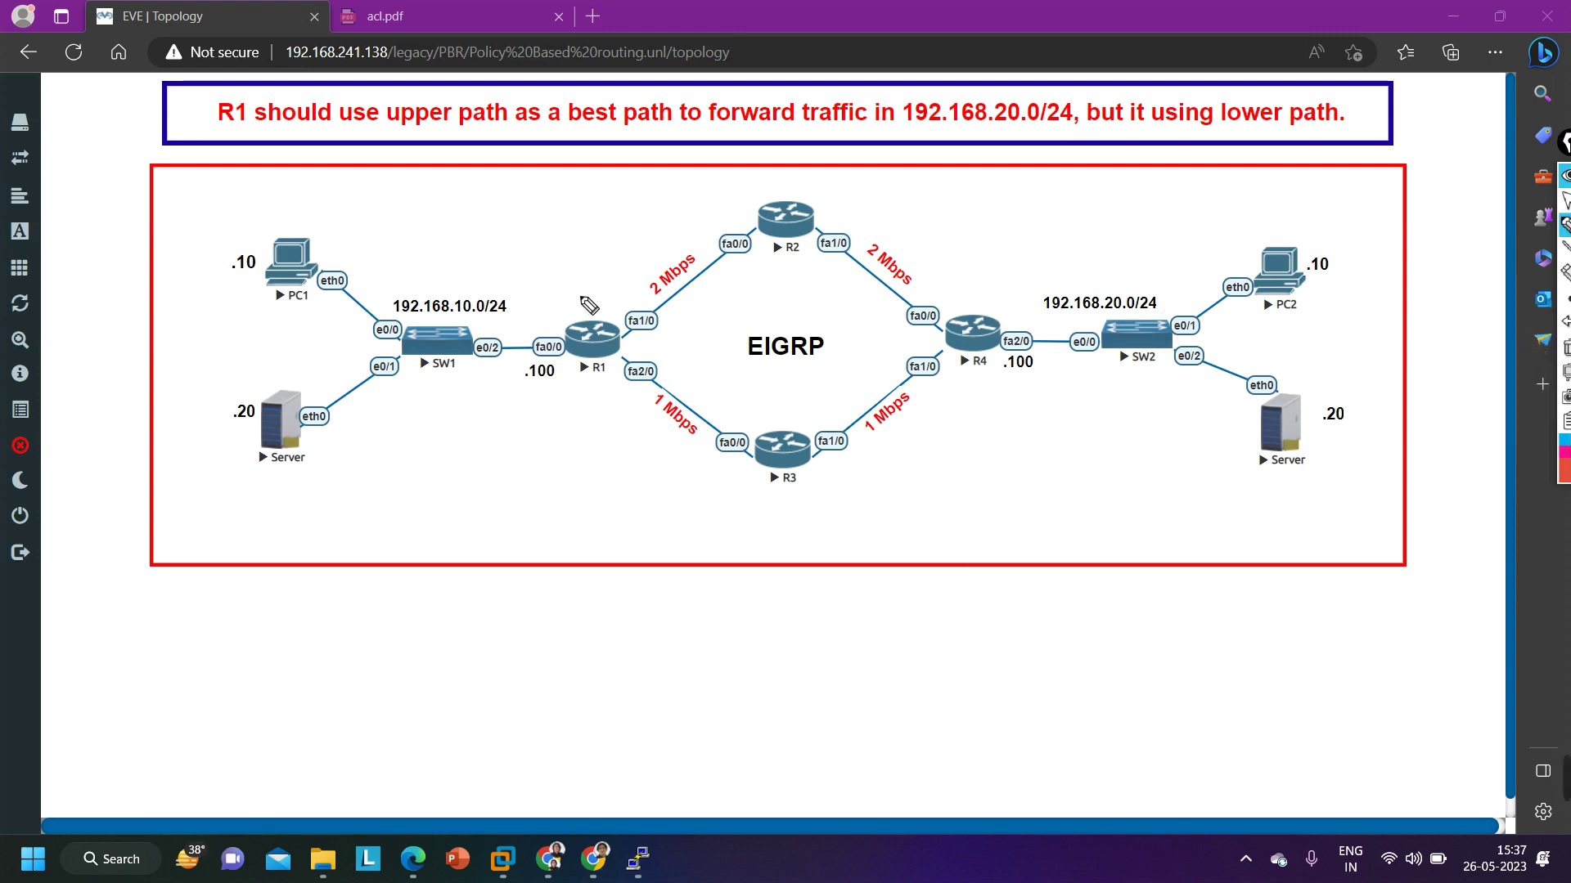
mouse_move(581, 300)
mouse_down()
mouse_move(740, 192)
mouse_move(852, 196)
mouse_move(967, 294)
mouse_up()
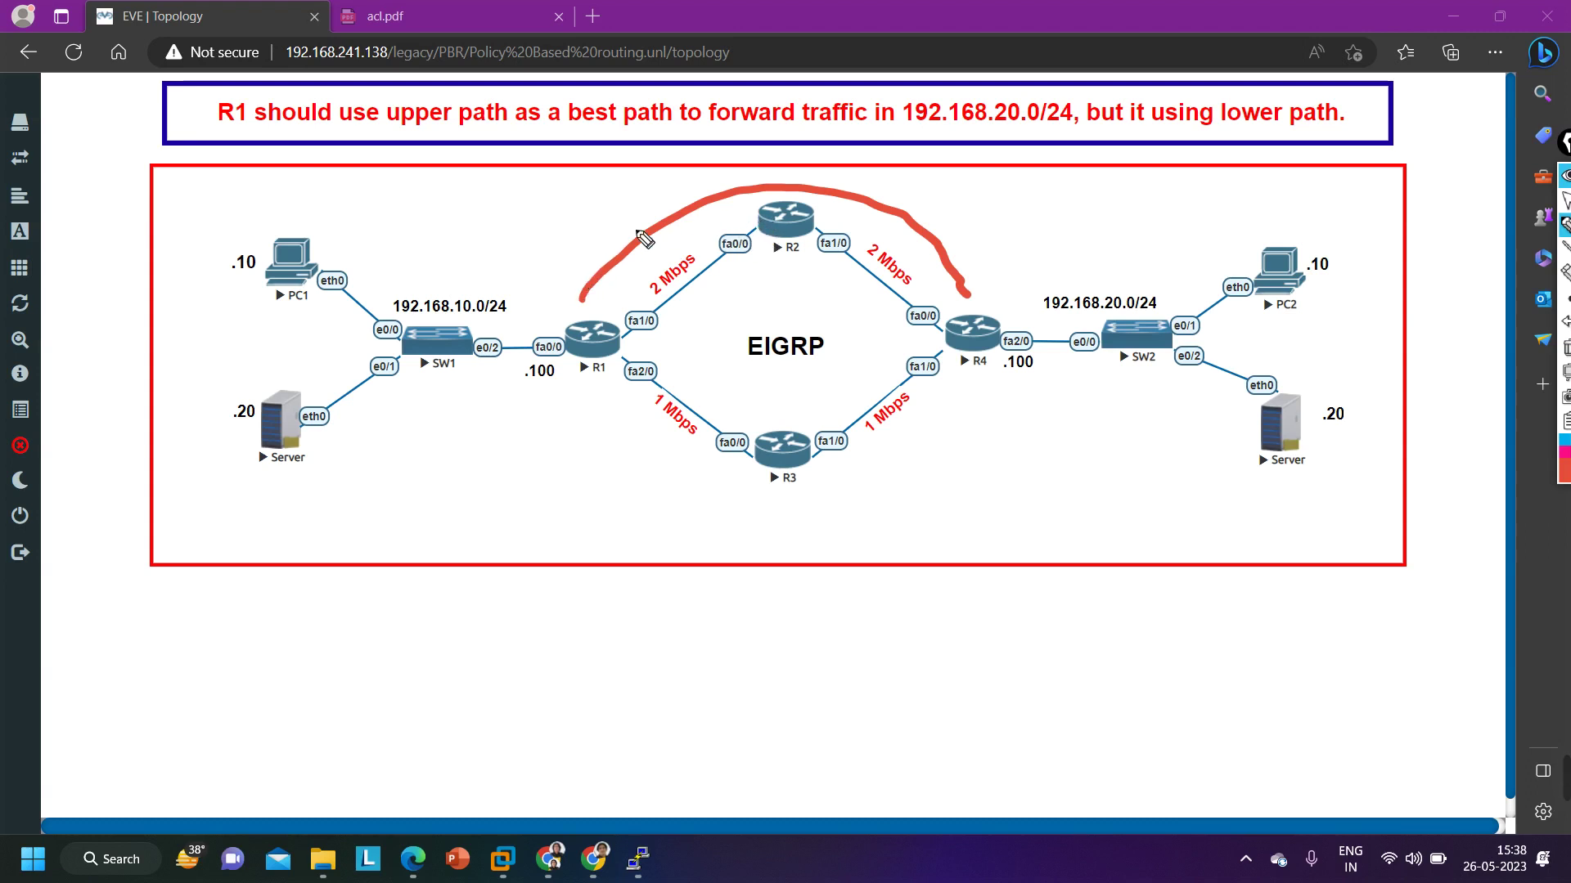
drag(589, 236, 647, 237)
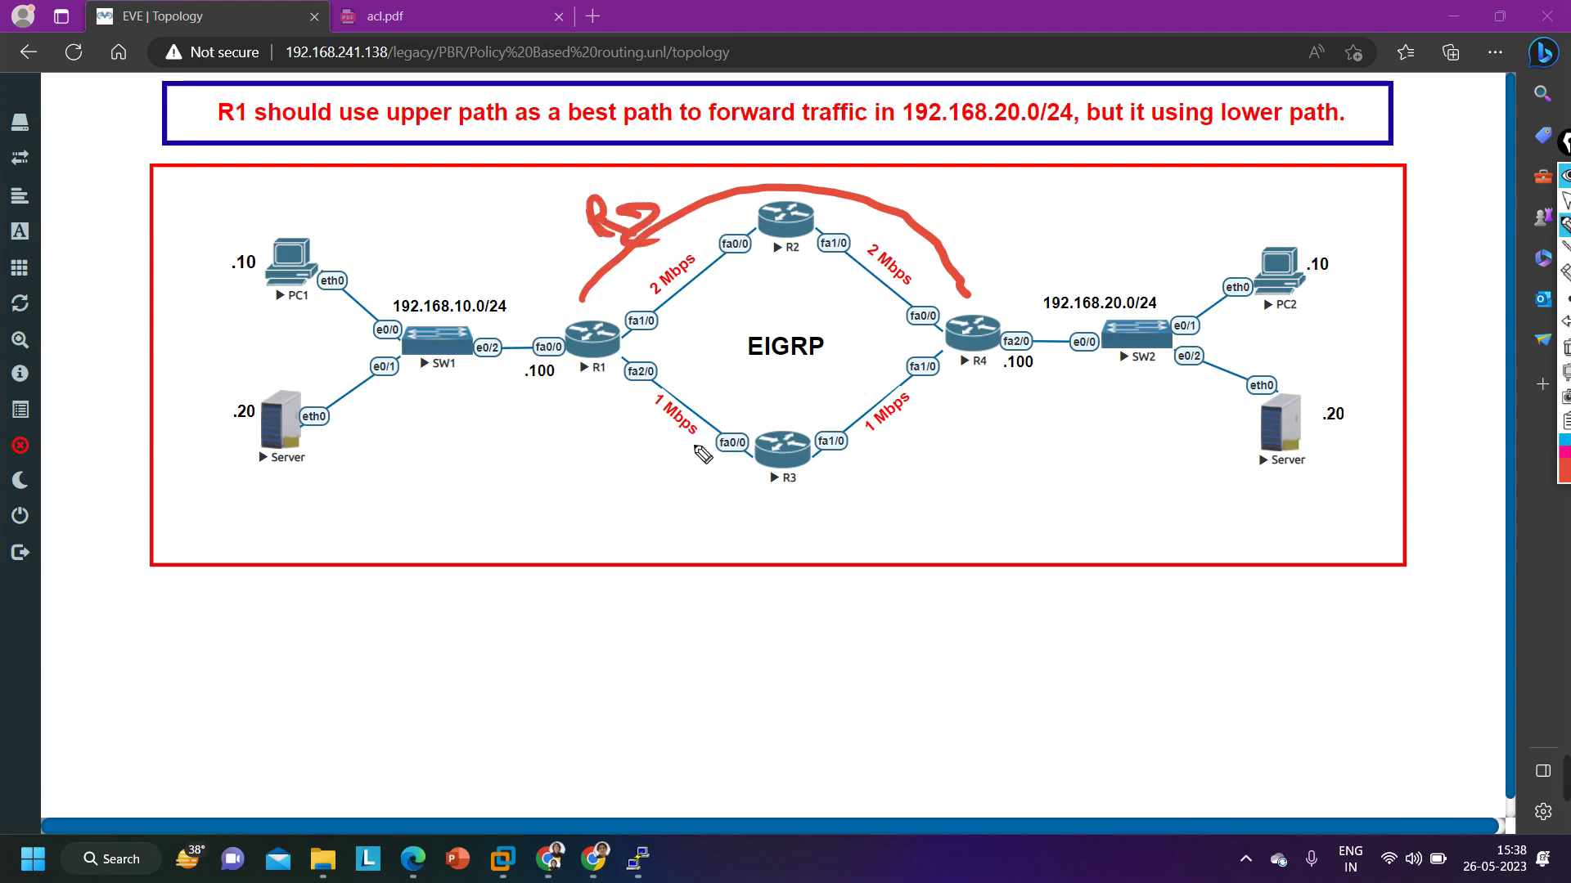
drag(741, 479, 601, 404)
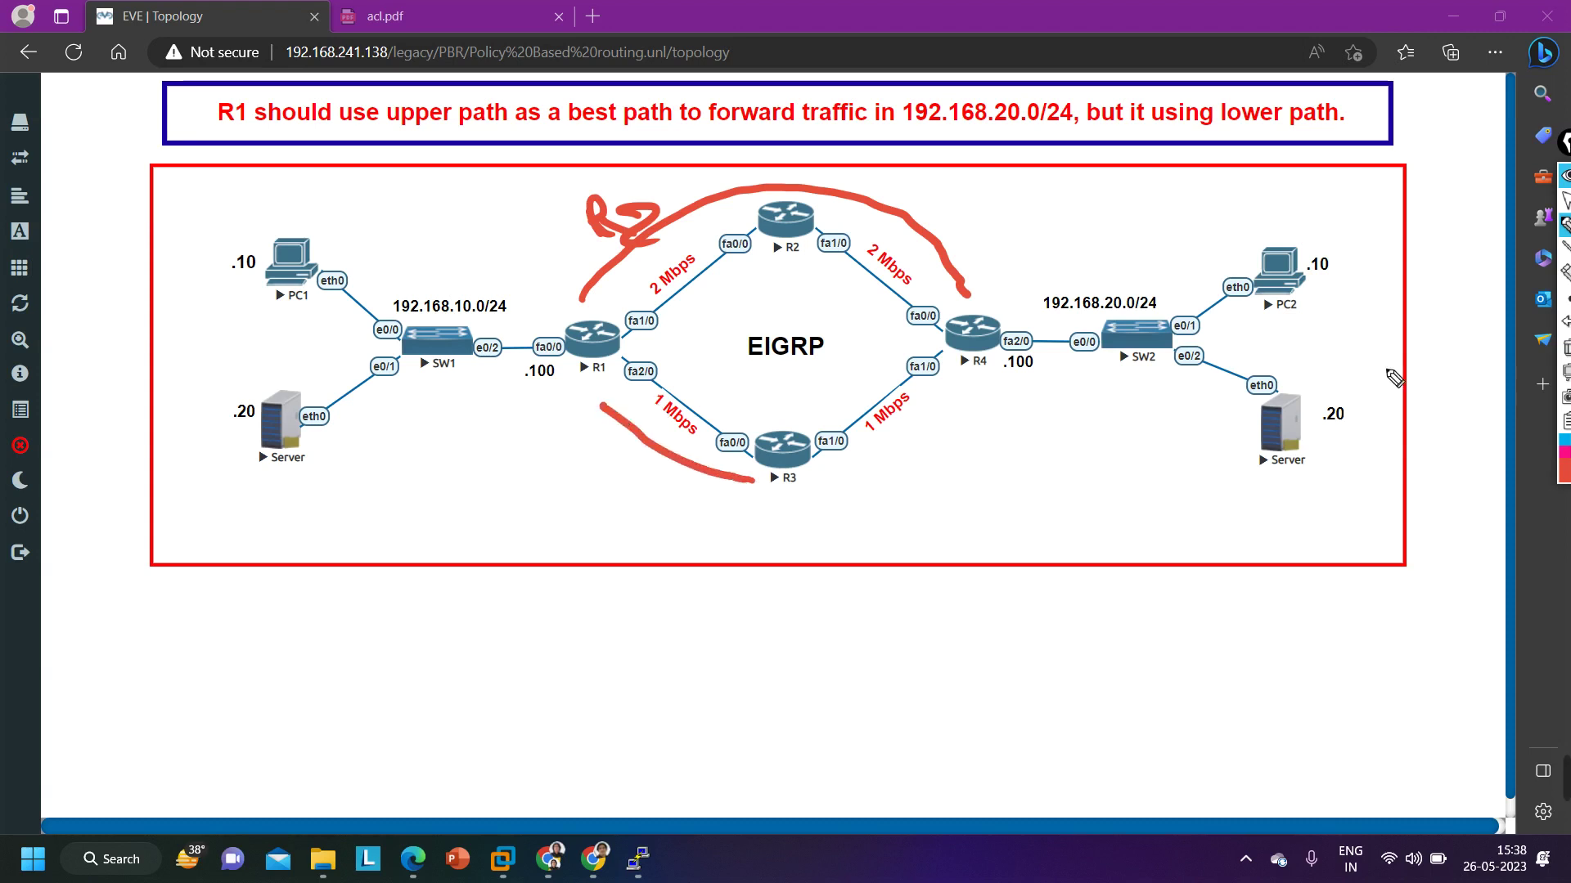
click(1563, 347)
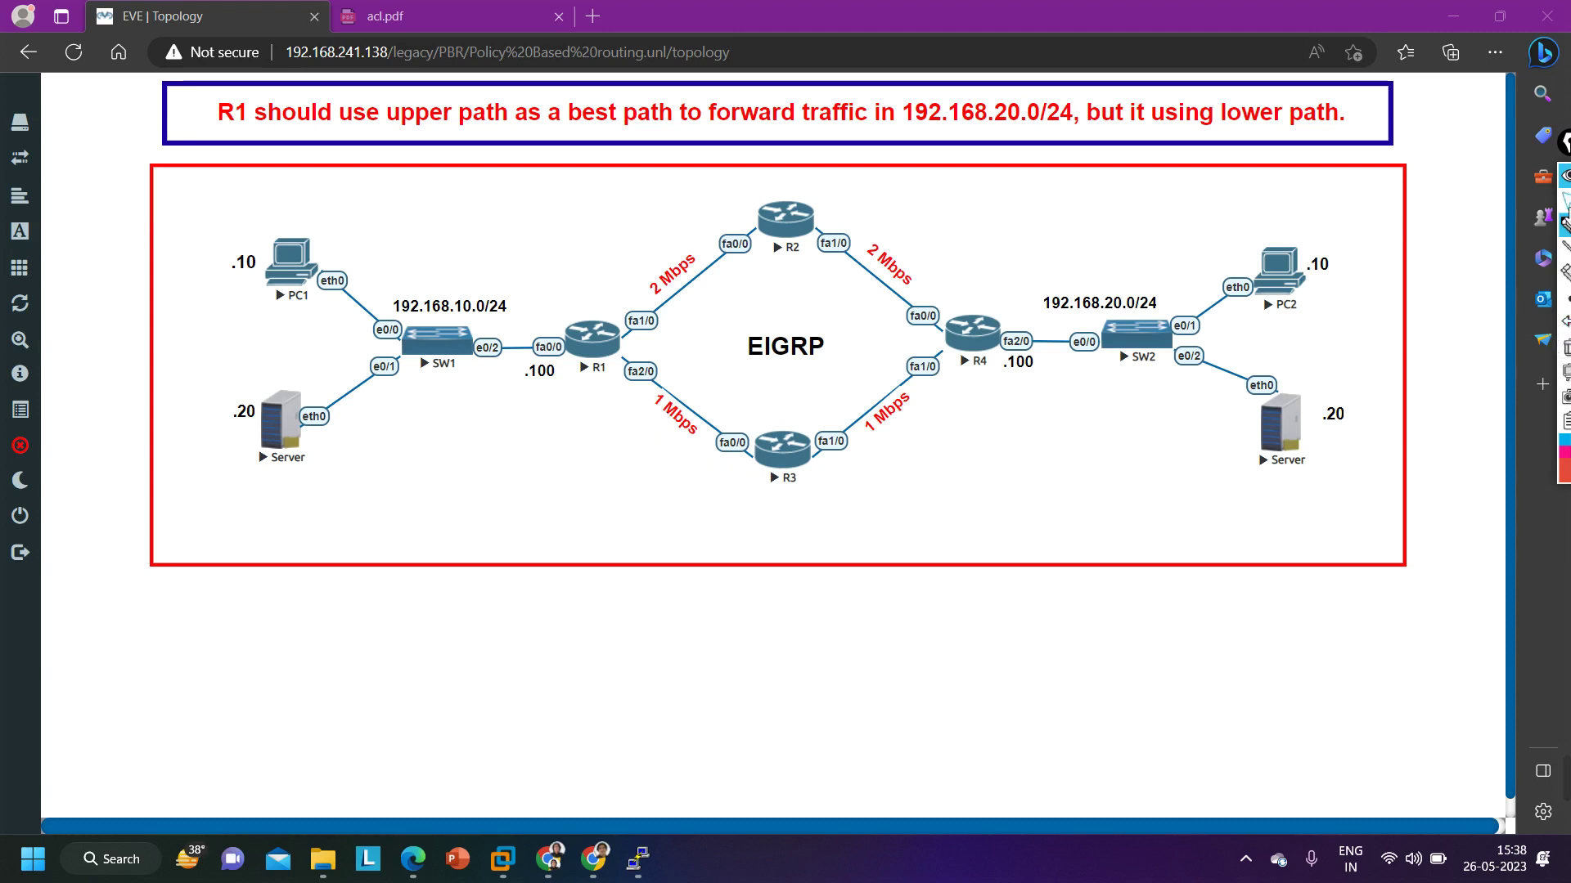
- Circle 192.168.20.0/24 beside SW2, draw red arrows from R3 and R2 towards R1, and clear the annotations
click(1563, 200)
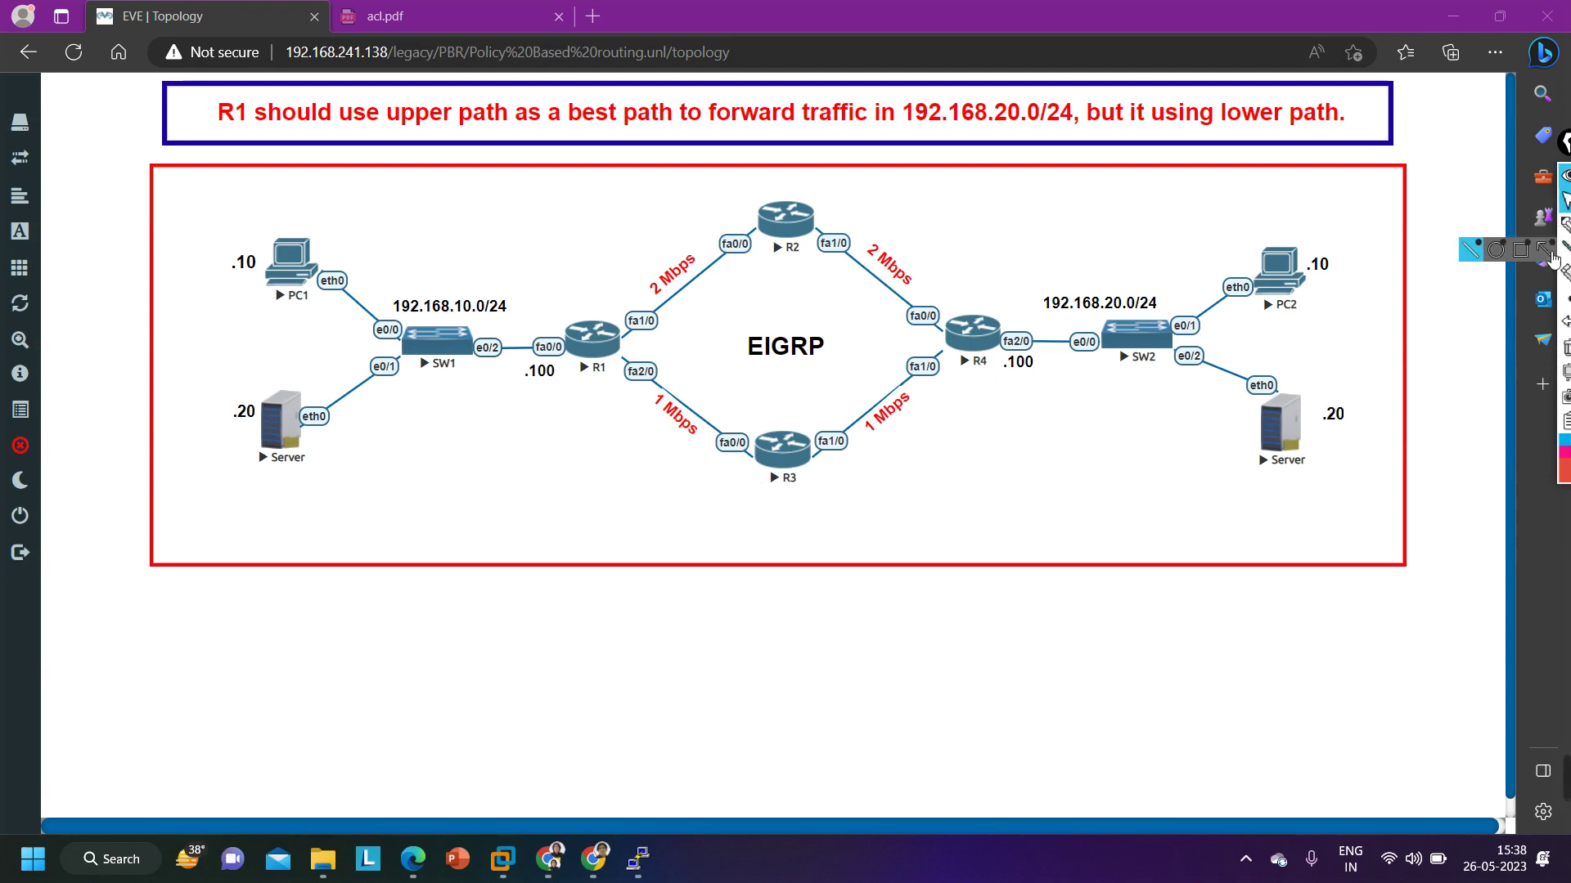
click(1562, 224)
mouse_move(1111, 273)
mouse_down()
mouse_move(1013, 316)
mouse_move(1112, 338)
mouse_move(1180, 305)
mouse_move(1082, 272)
mouse_up()
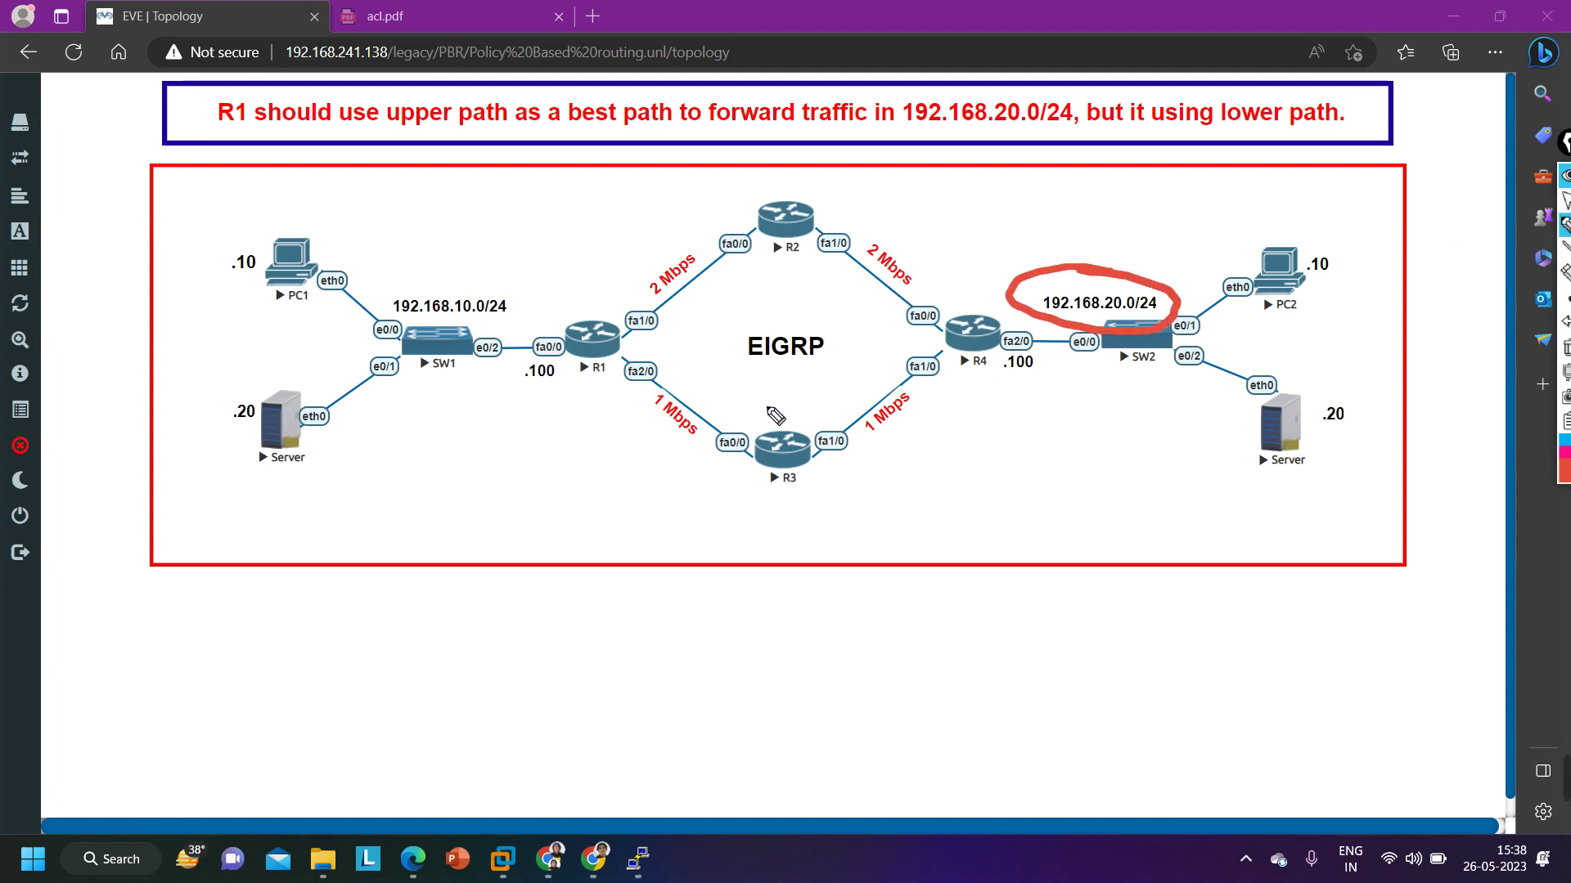
mouse_move(725, 478)
mouse_down()
mouse_move(597, 400)
mouse_move(629, 411)
mouse_up()
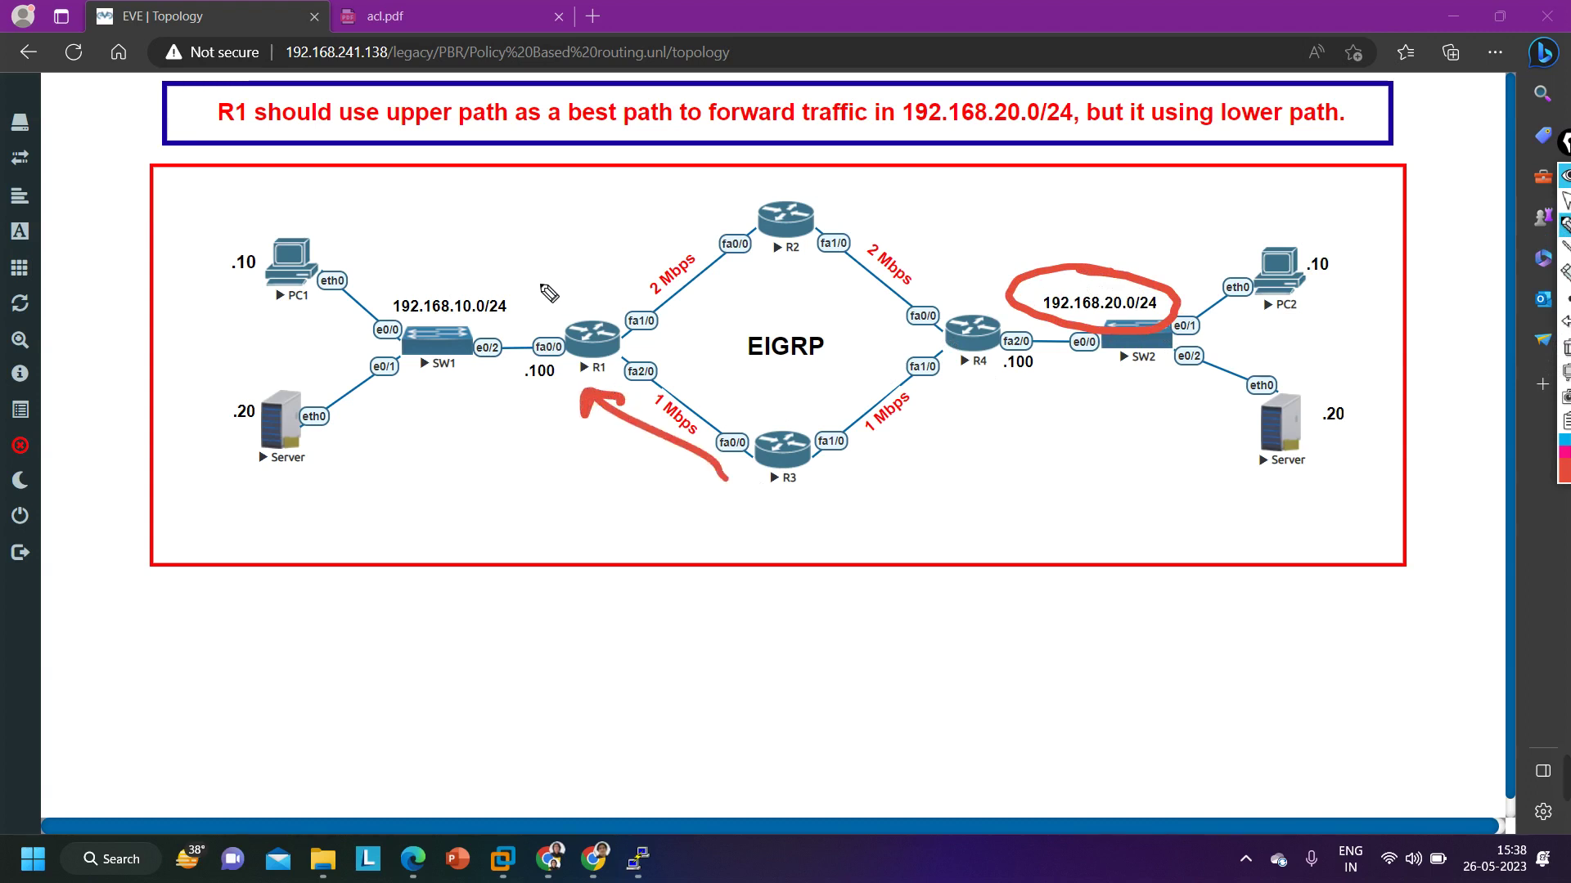
mouse_move(747, 194)
mouse_down()
mouse_move(582, 272)
mouse_move(618, 284)
mouse_up()
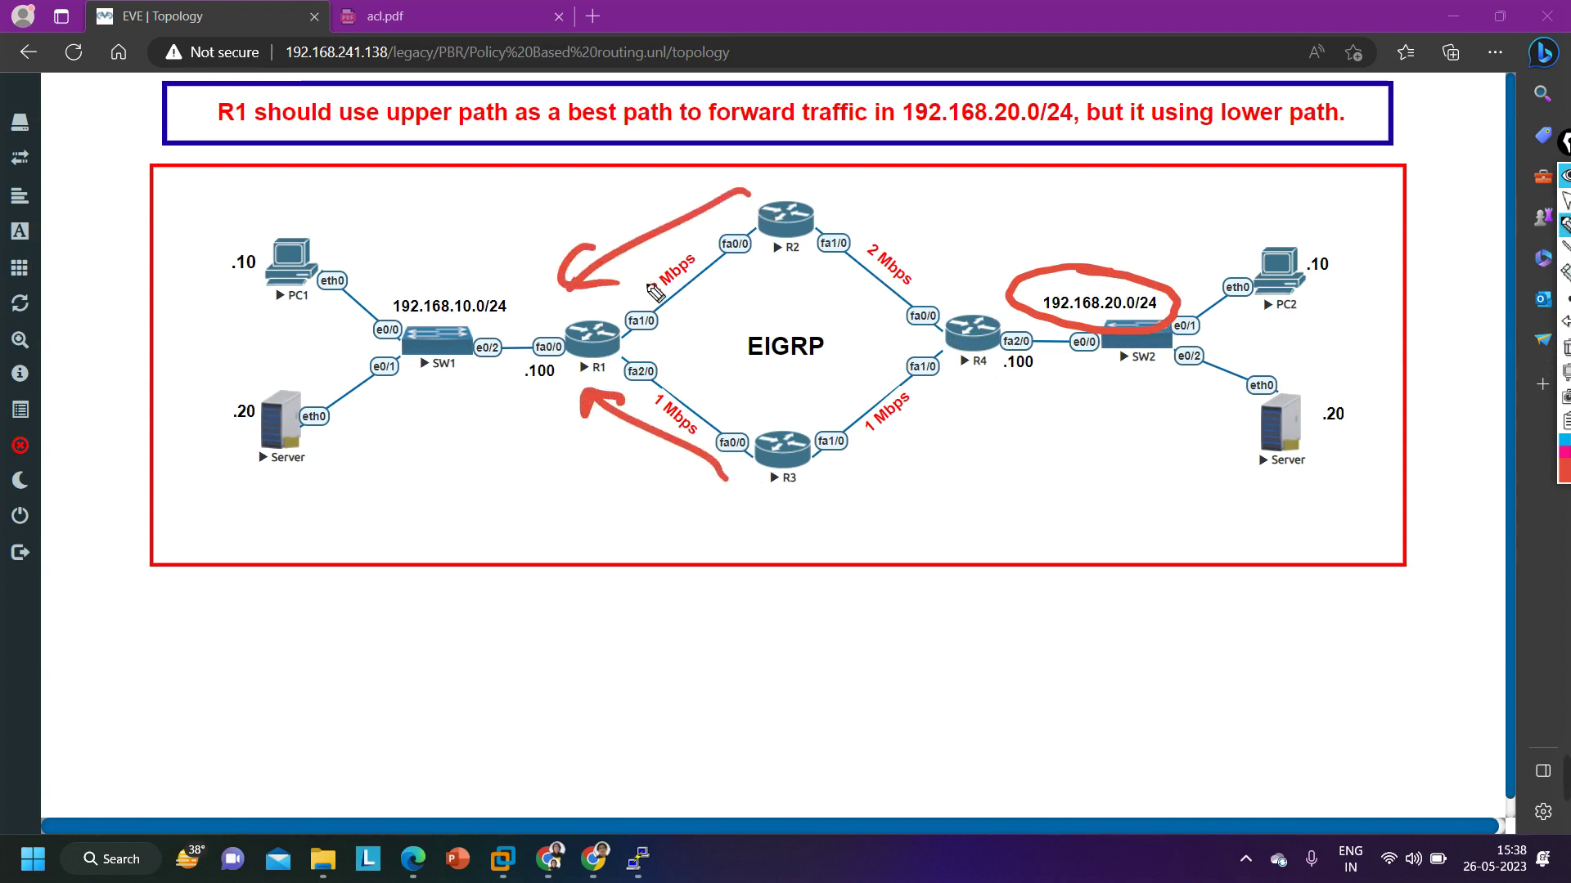
click(1565, 350)
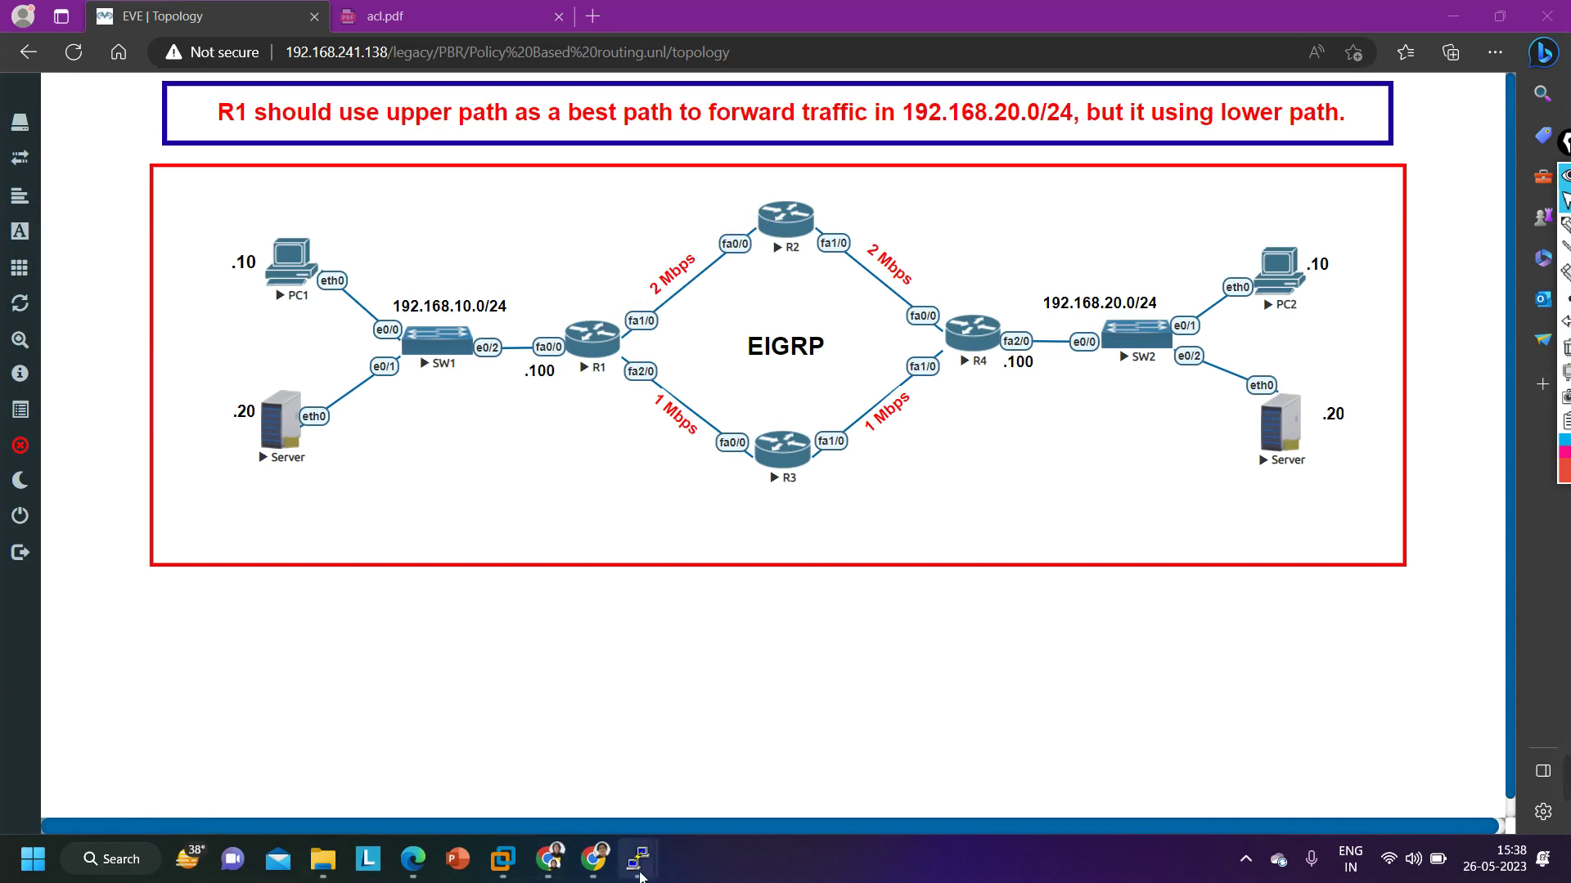
- Switch to the R1 console, run show ip route eigrp and highlight the next hop of the 192.168.20.0/24 route
mouse_move(639, 873)
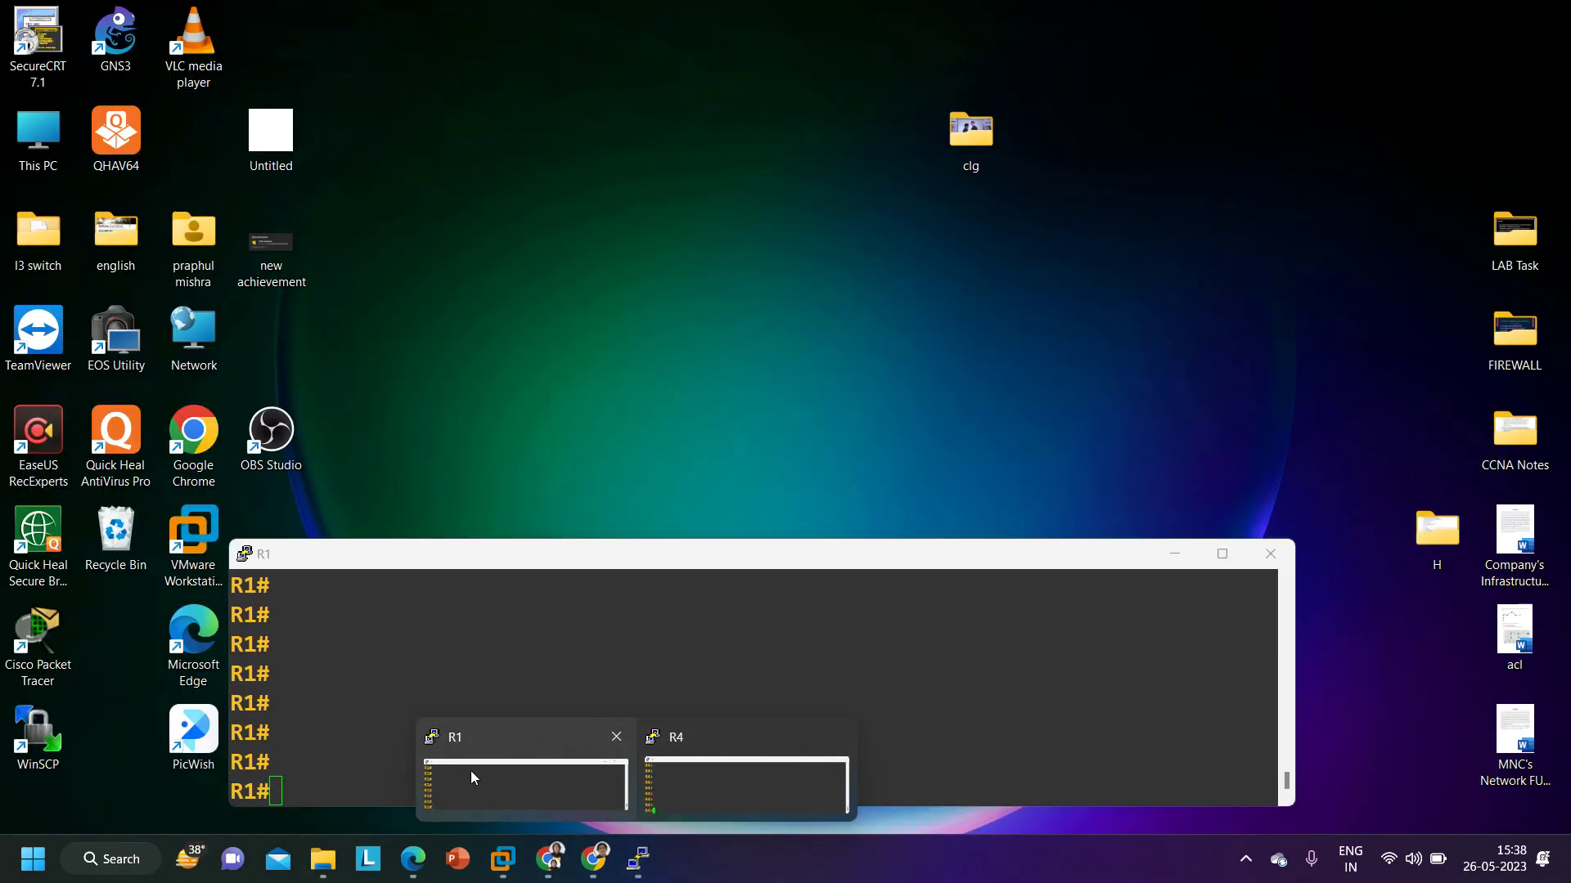
click(469, 773)
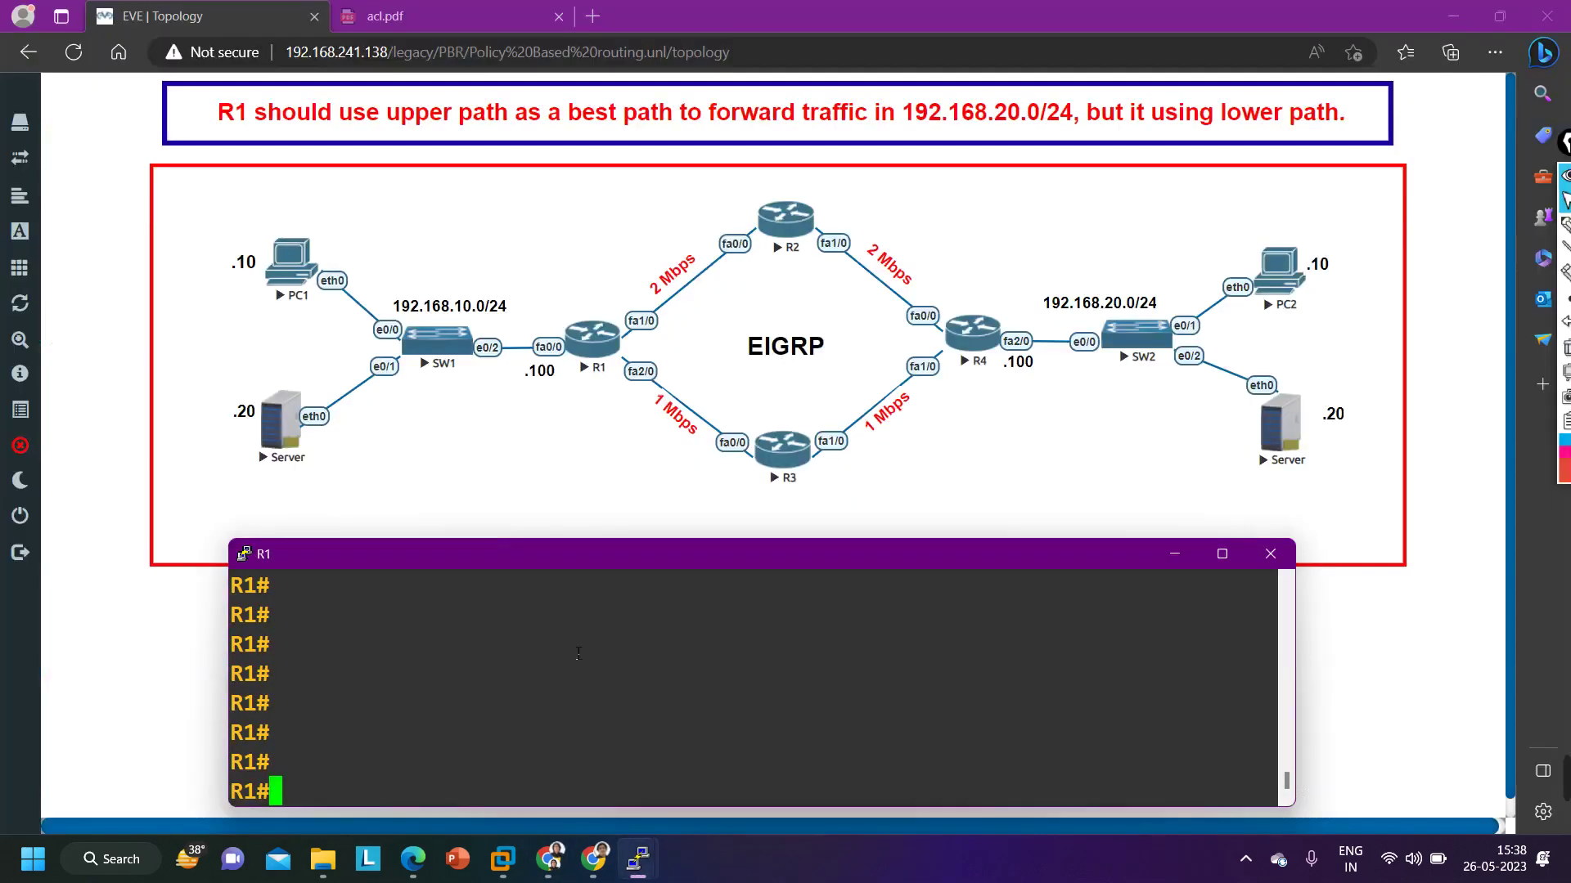
text(sgh)
key(BackSpace)
key(BackSpace)
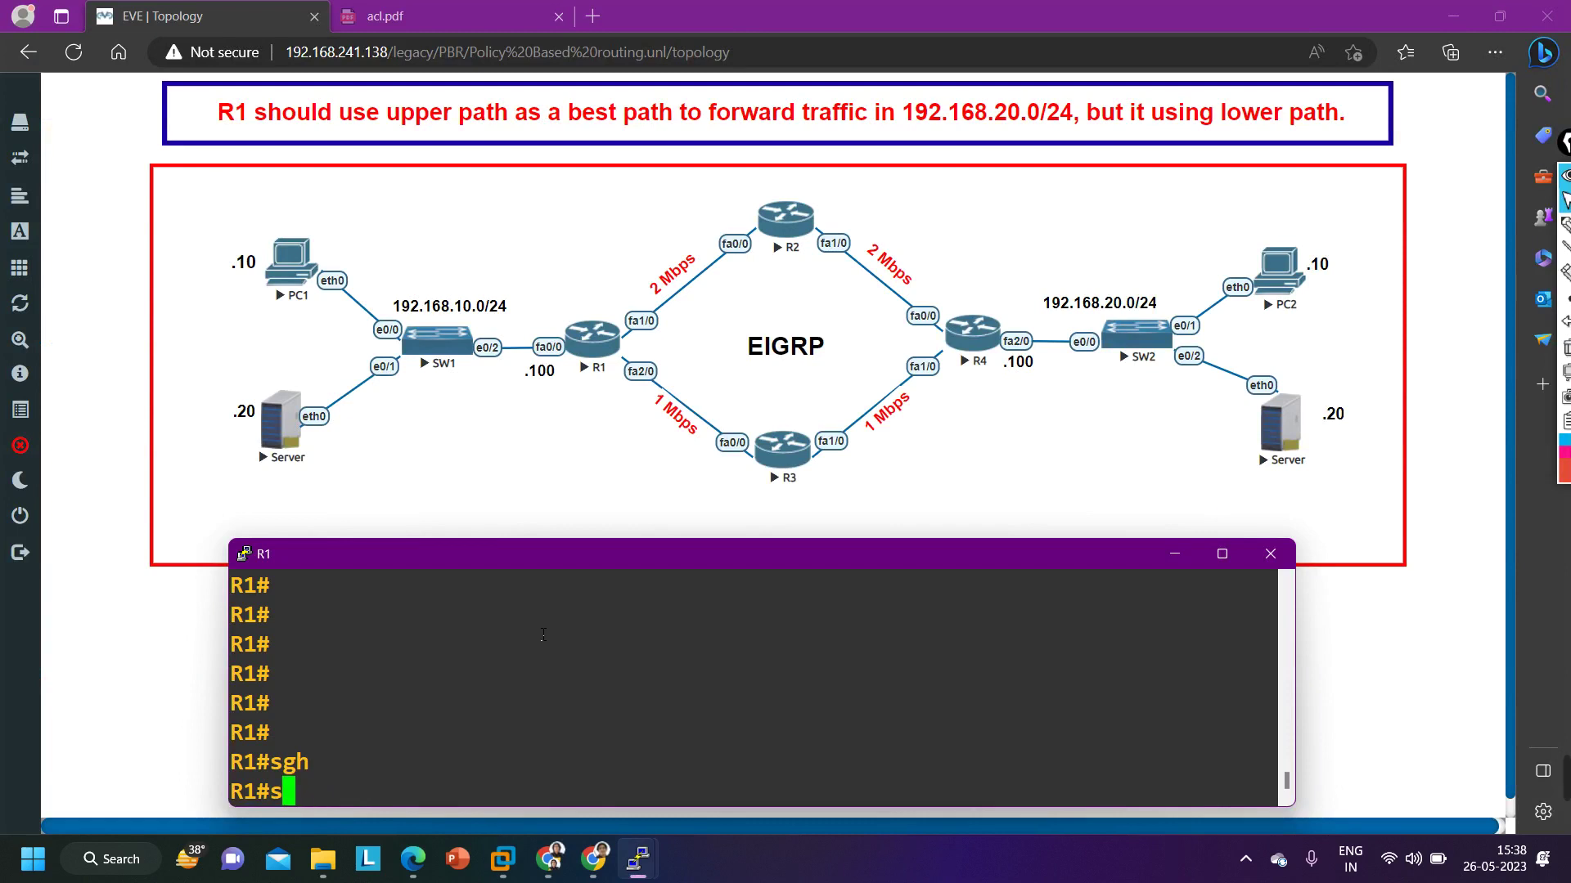
text(h)
key(Tab)
text(ip ro)
key(Tab)
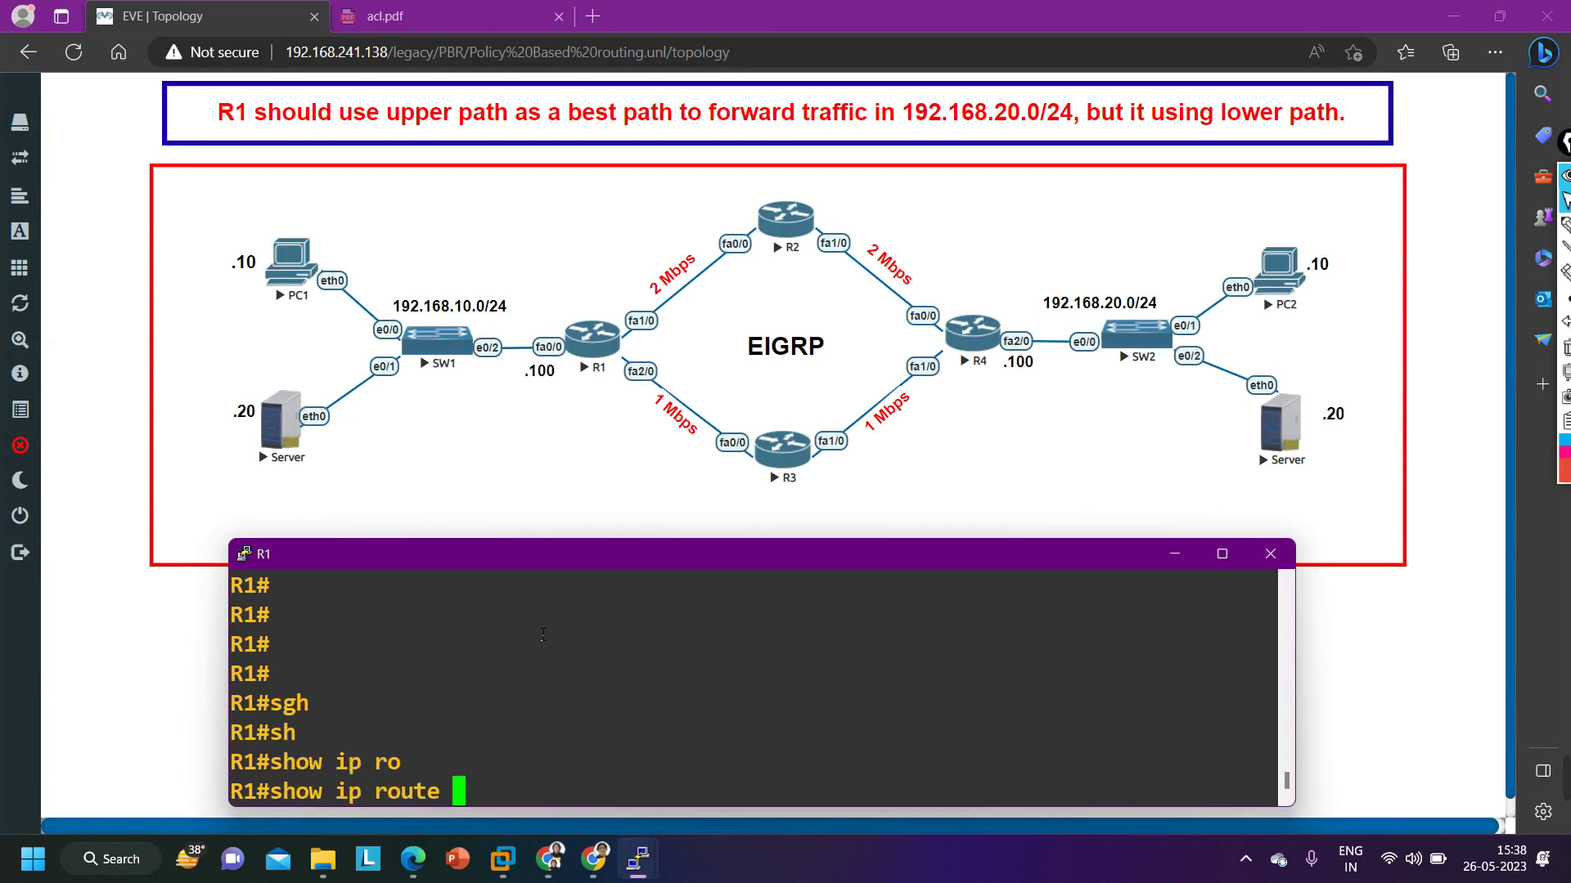
text(ei)
key(Tab)
key(Return)
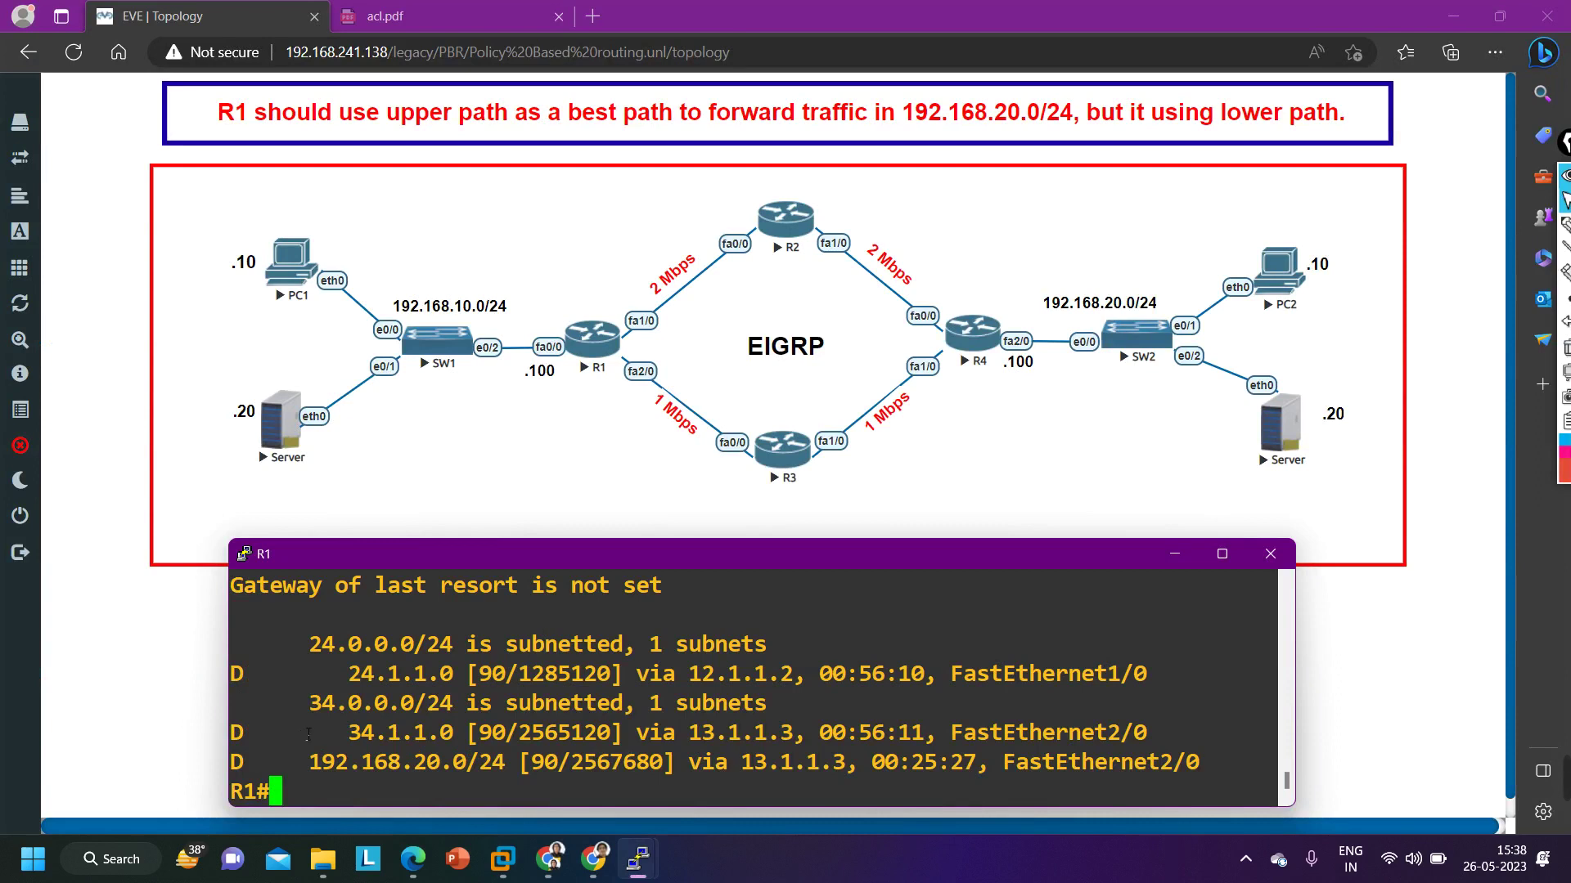
drag(280, 772, 857, 777)
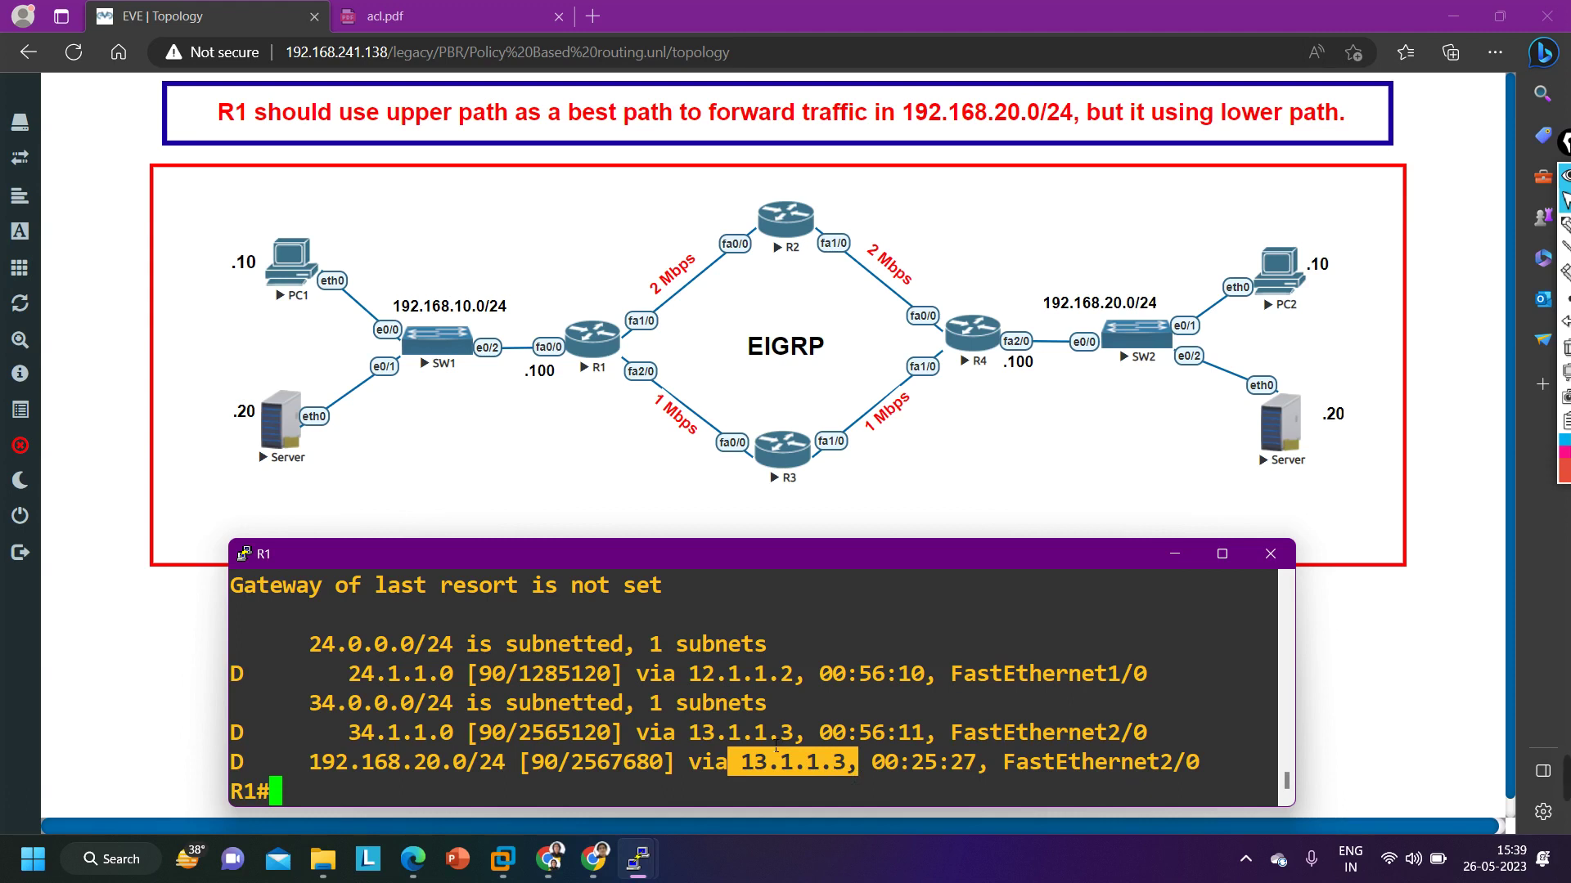
- Run show ip eigrp topology with the all-links option on R1 and highlight the 192.168.20.0/24 entry
text(sh)
key(Tab)
text(ip ei)
key(Tab)
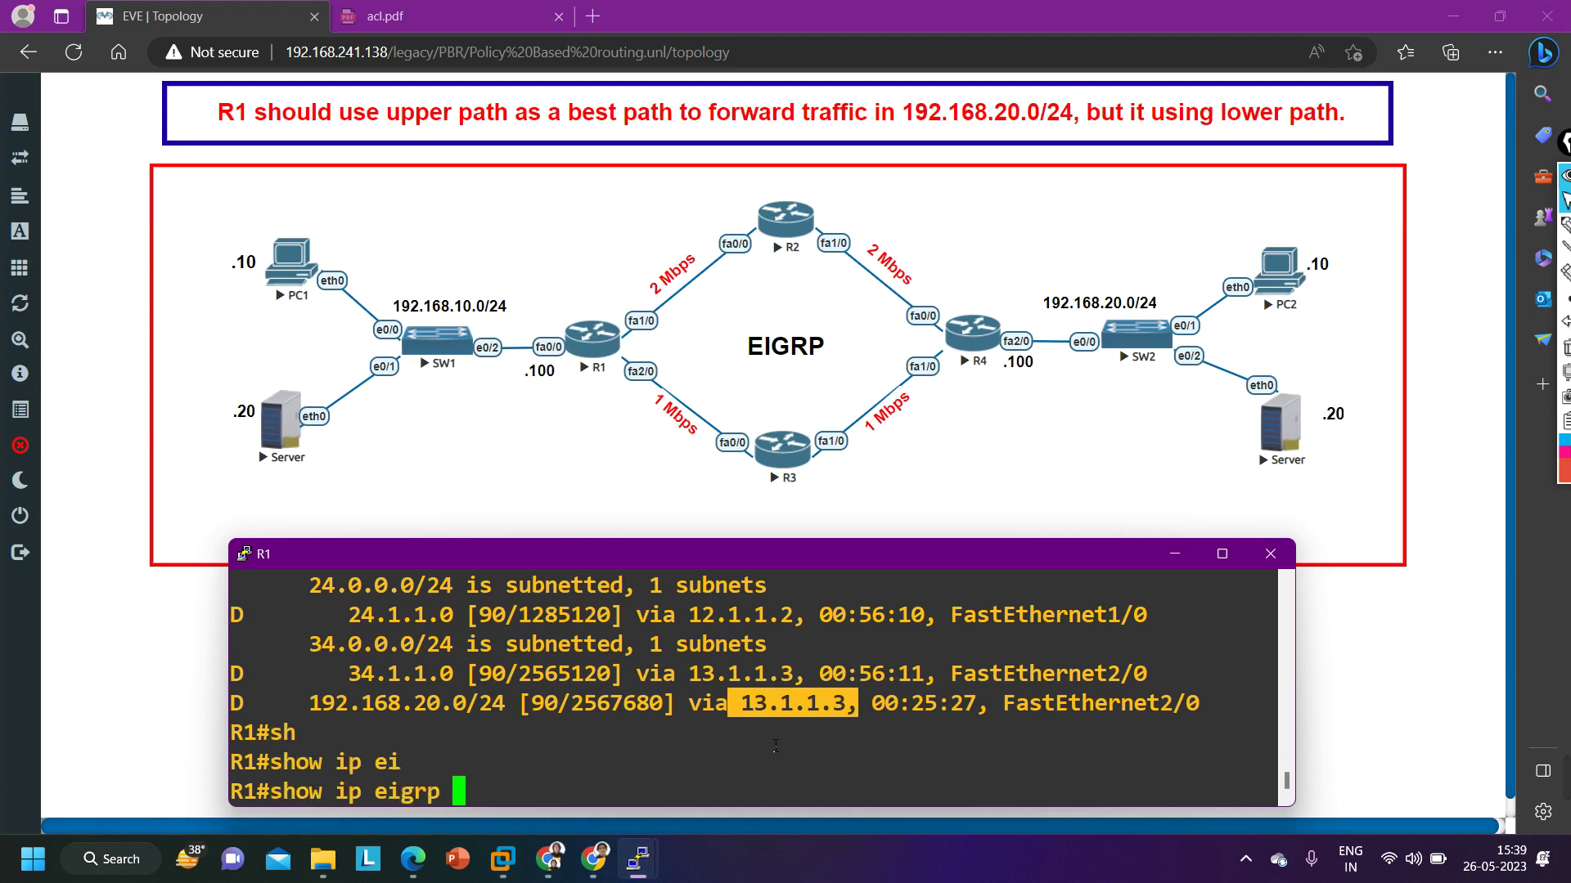
text(to)
key(Tab)
text(al)
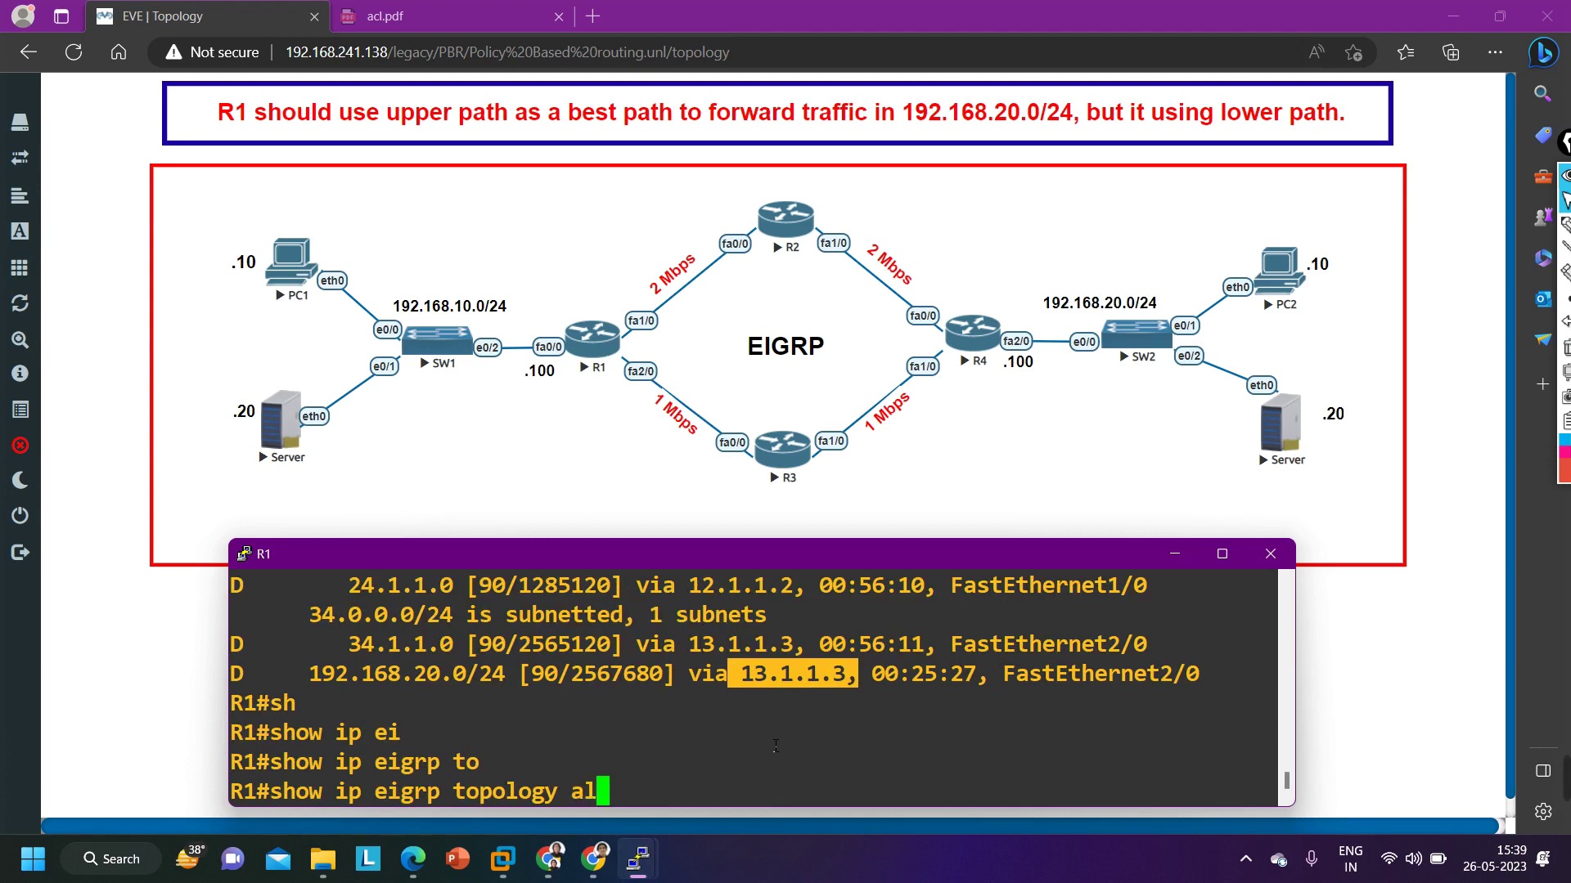
text(l)
key(Tab)
key(Return)
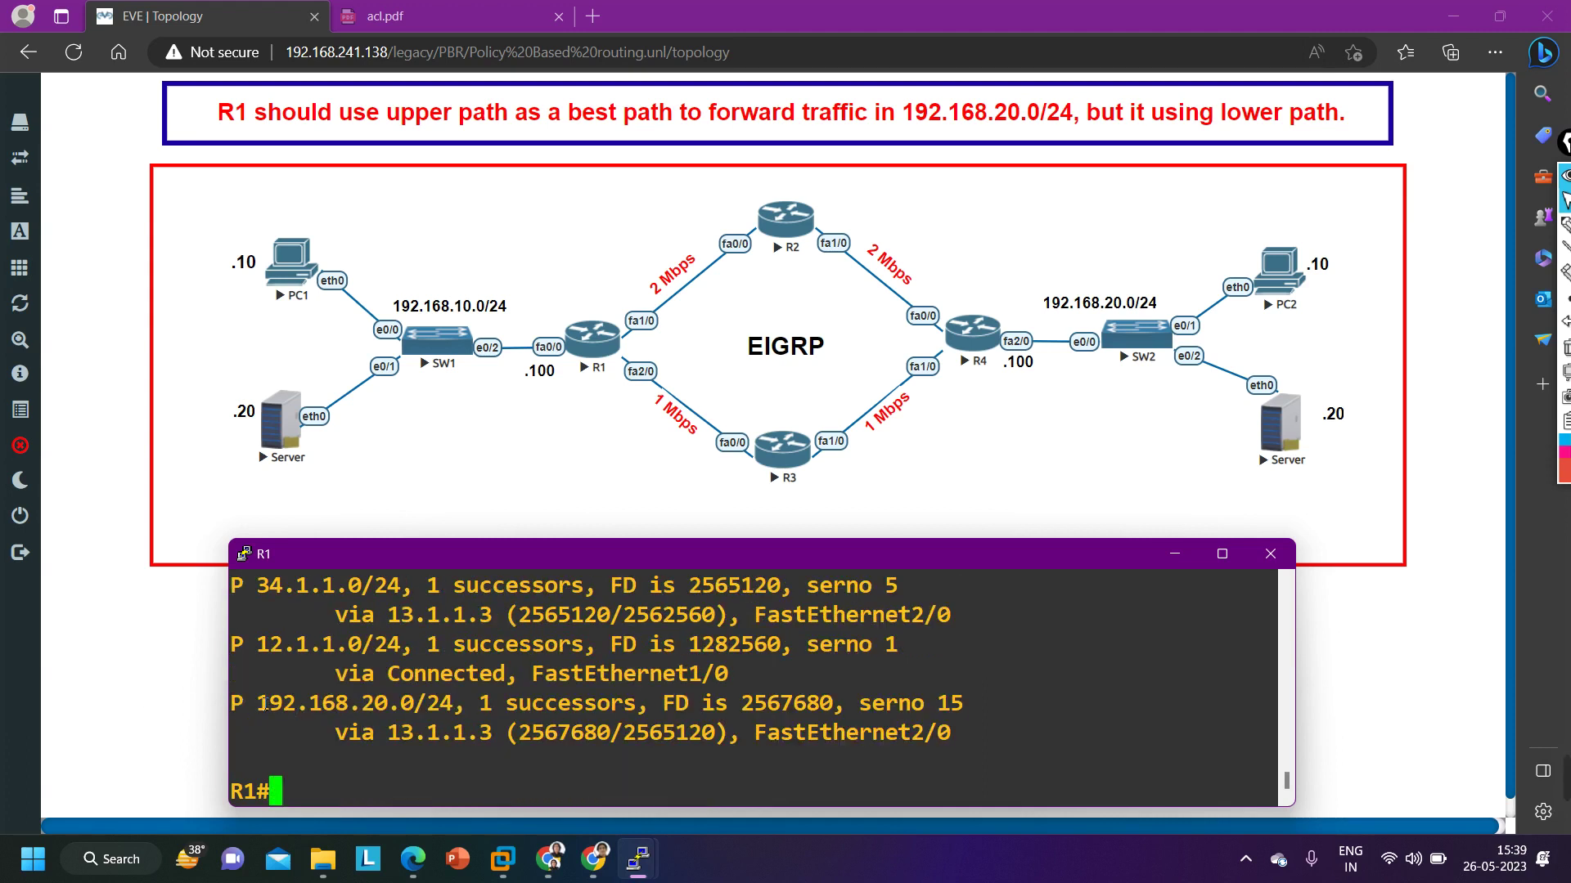
drag(256, 703, 973, 736)
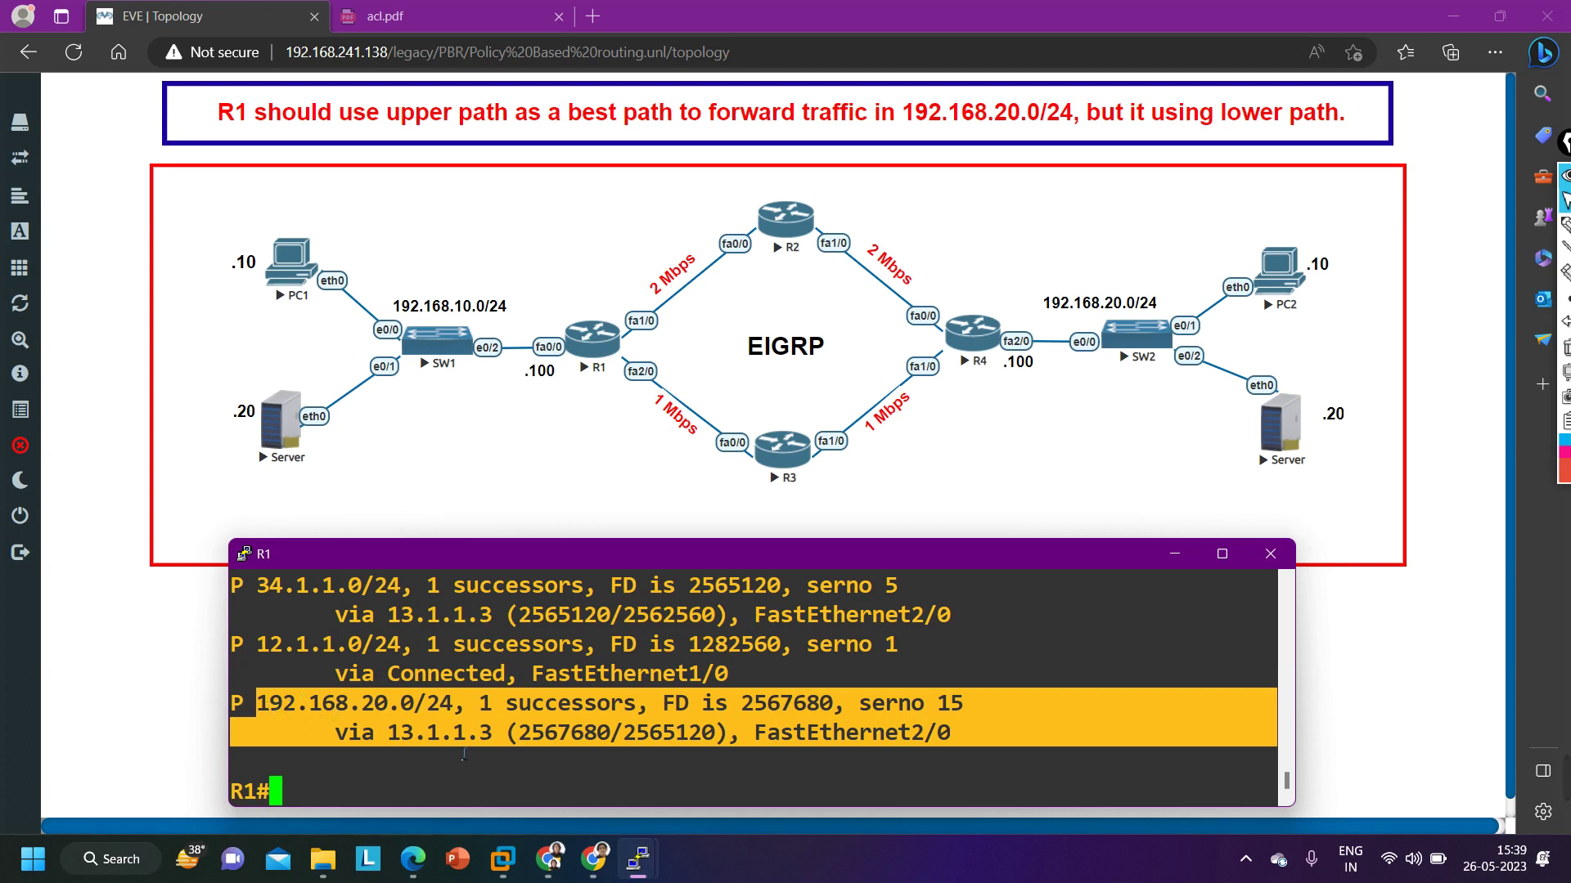
- Run show ip eigrp neighbors on R1 in an enlarged console window and highlight the 13.1.1.3 and 12.1.1.2 entries
key(Return)
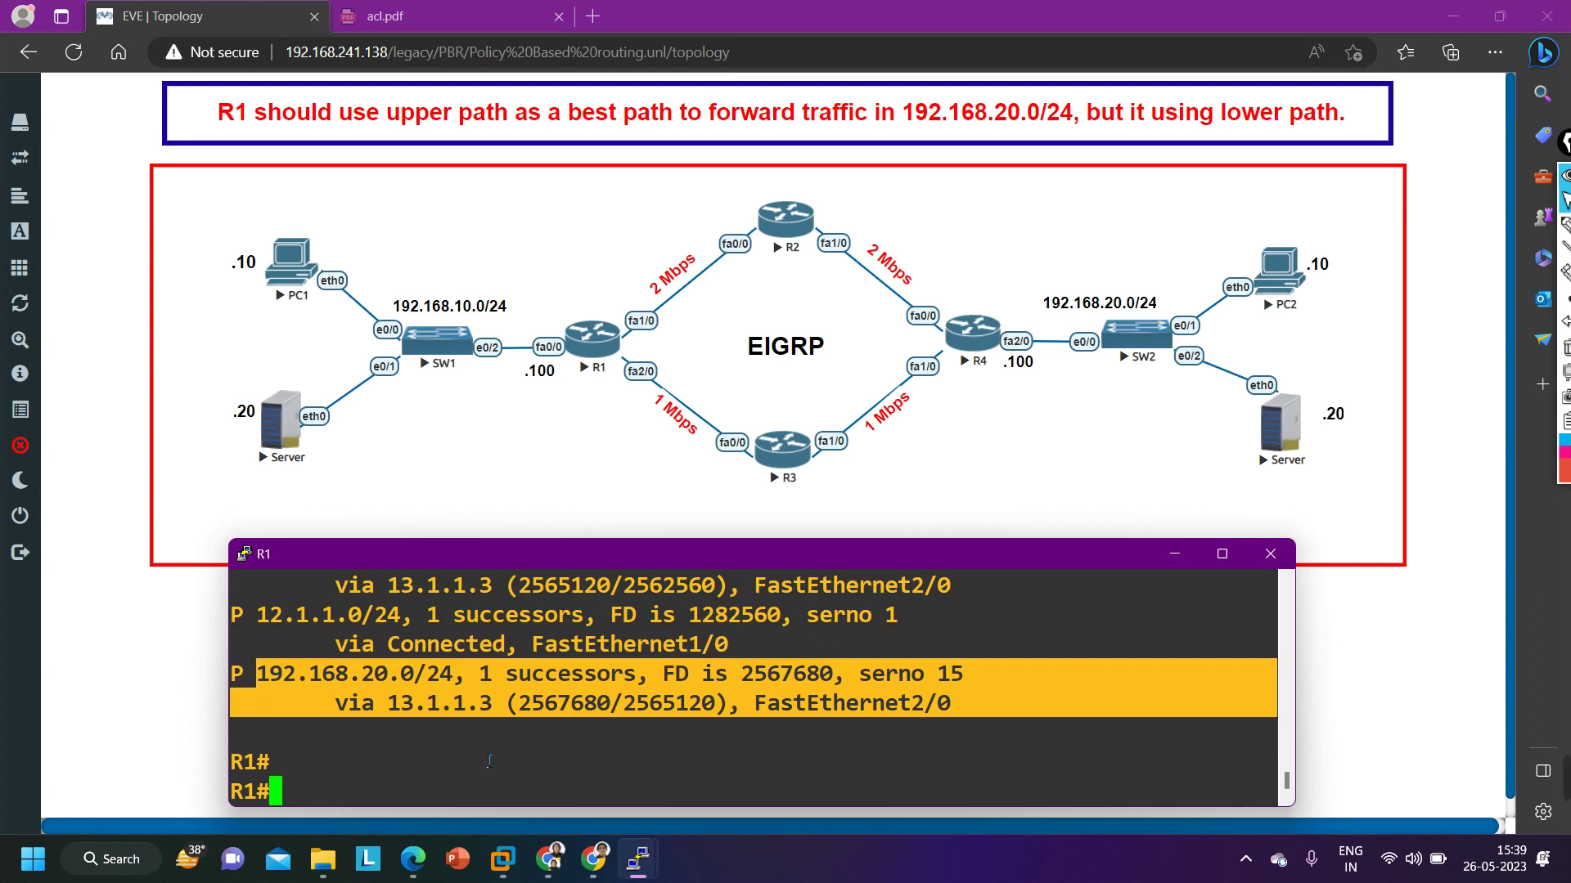
text(sh)
key(Tab)
text(ip ei)
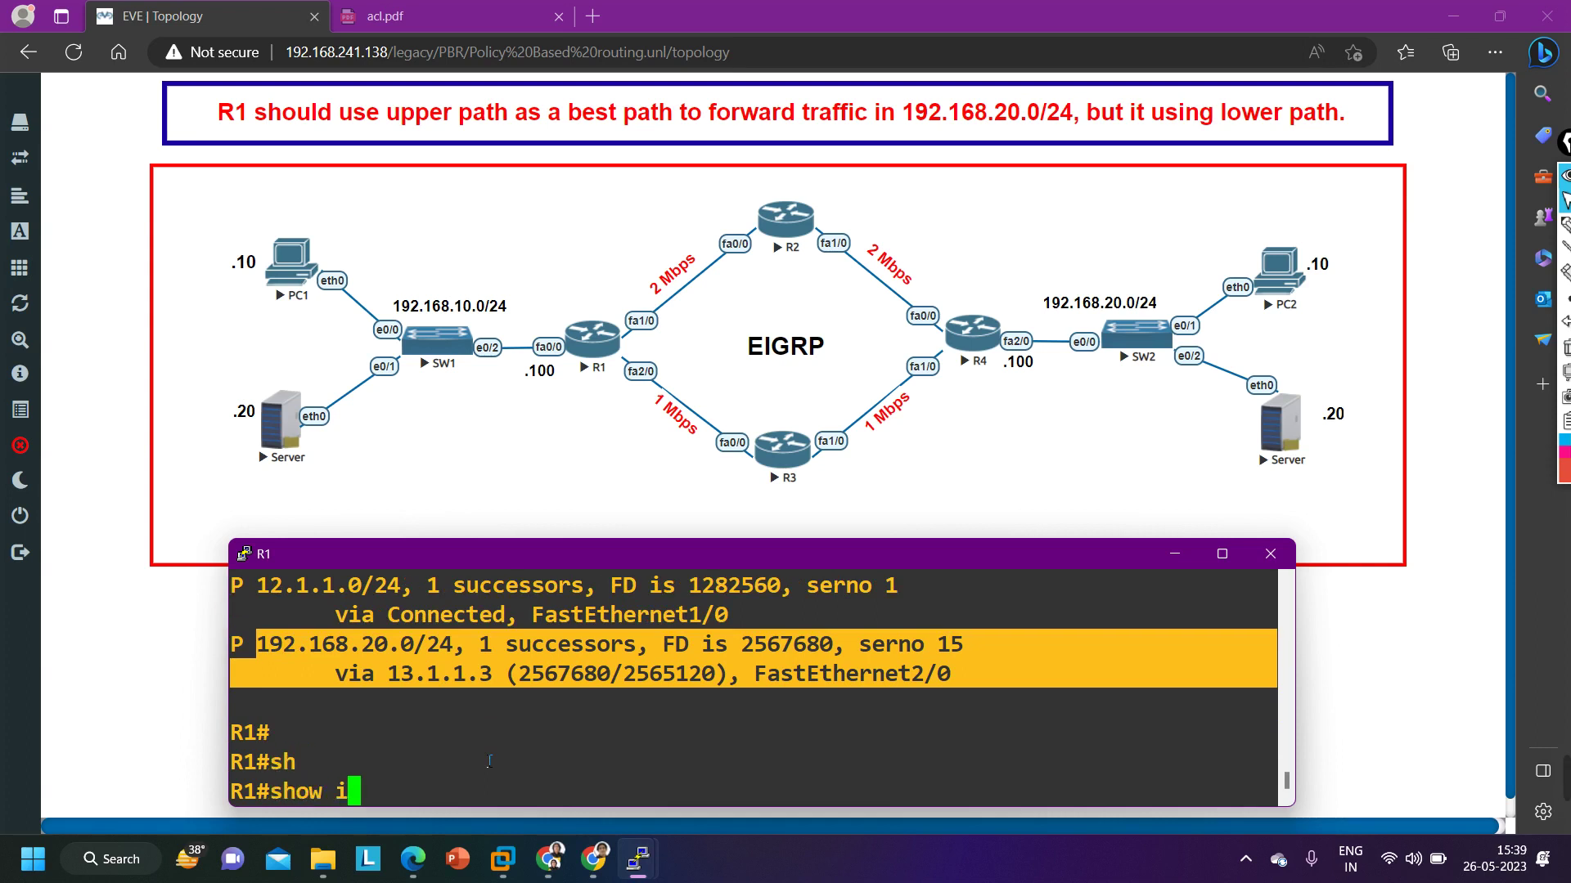
key(Tab)
text(nei)
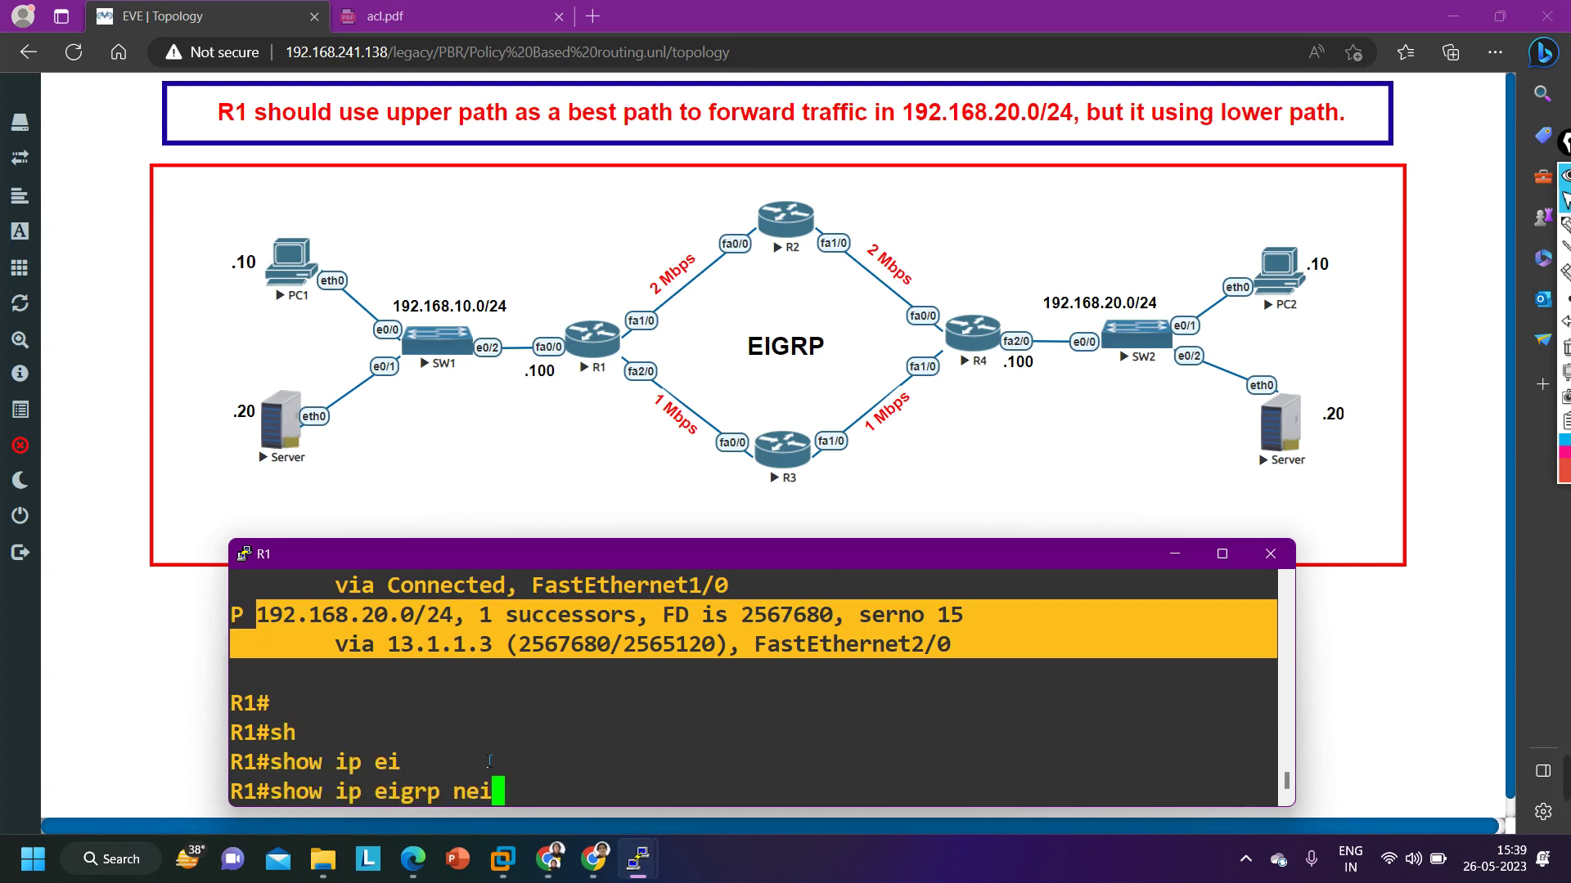
key(Tab)
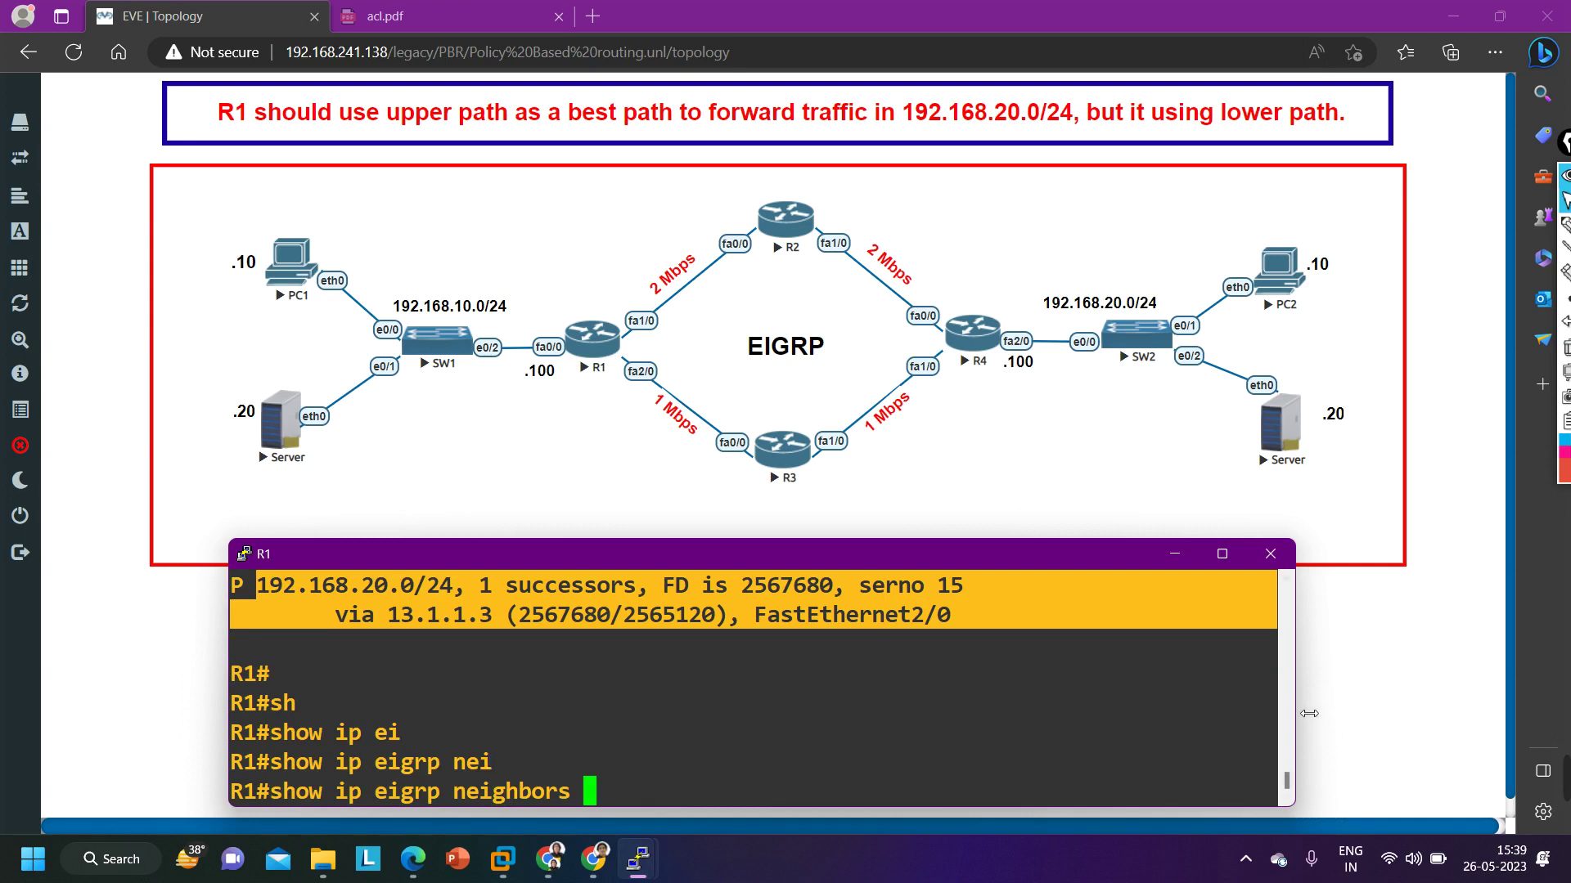
drag(1304, 712, 1491, 712)
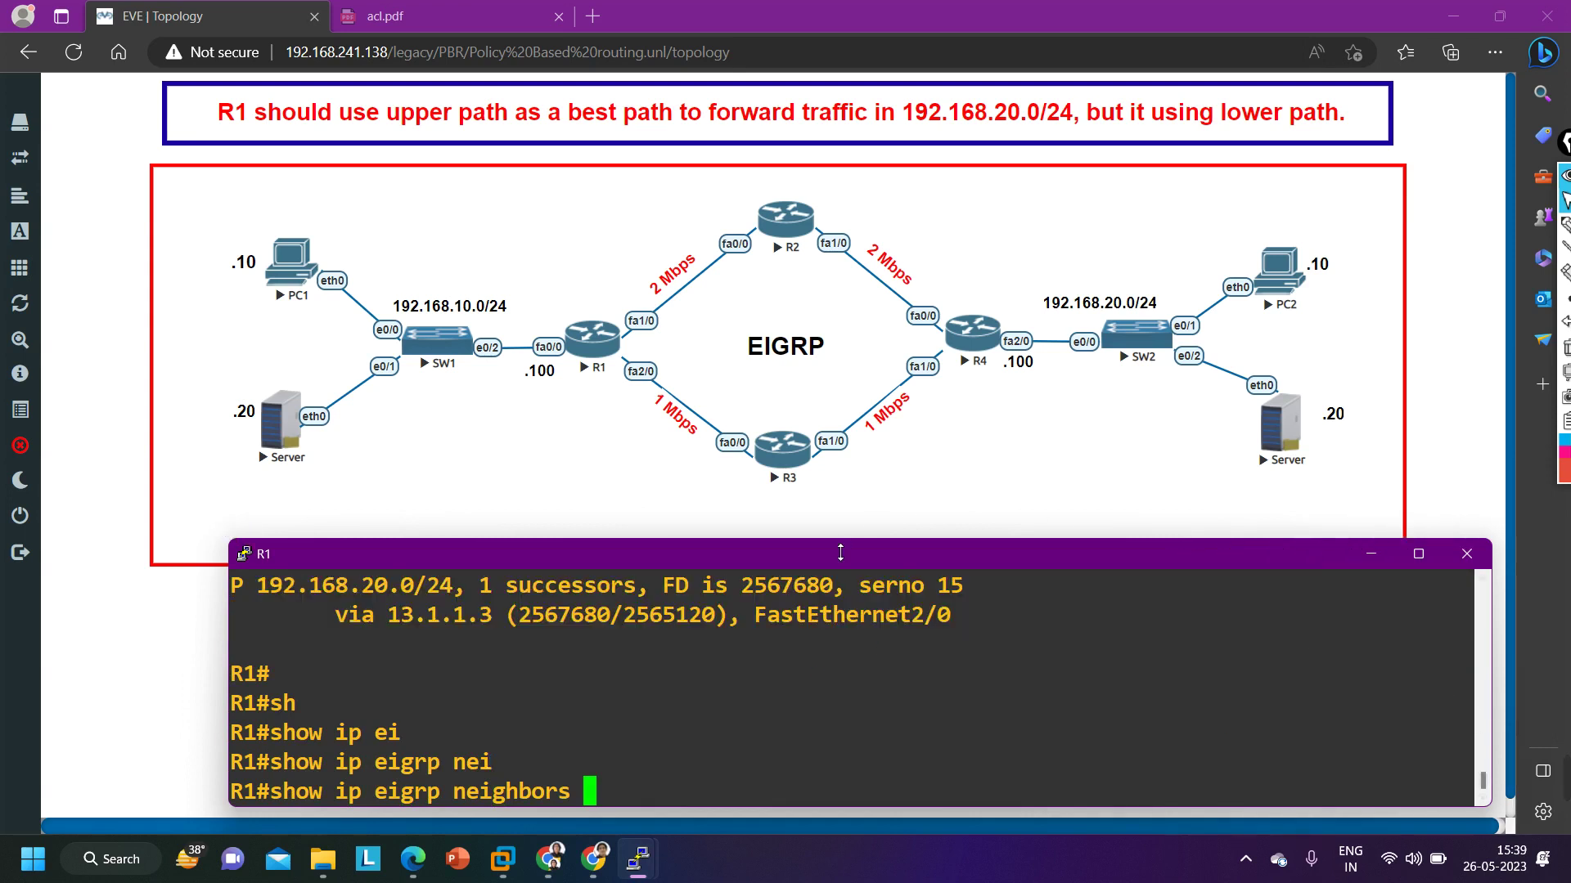
drag(839, 546, 771, 507)
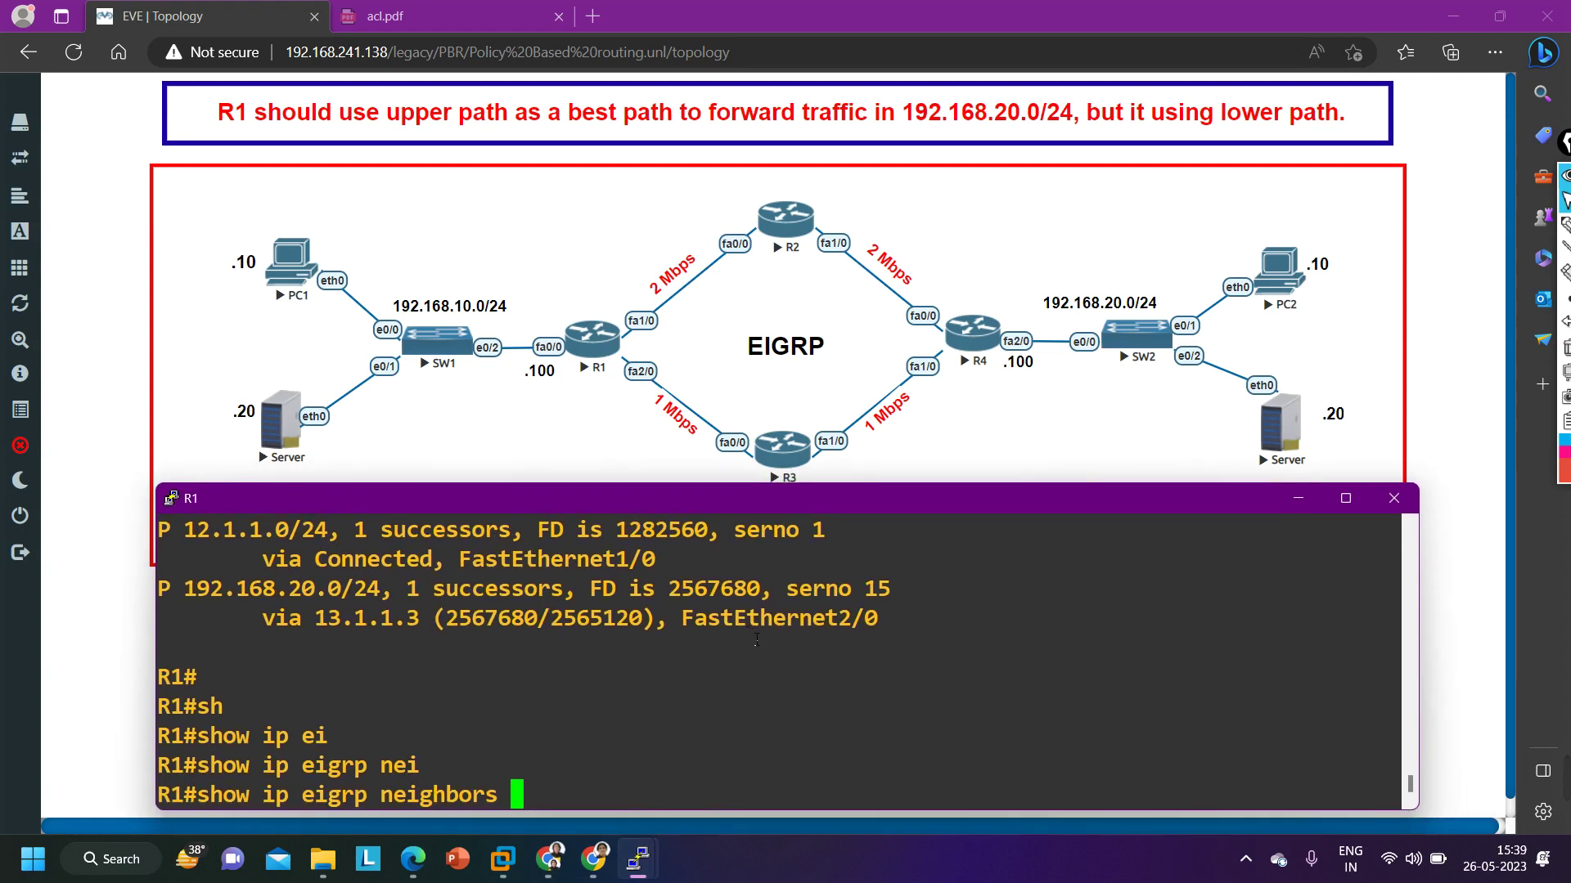
key(Return)
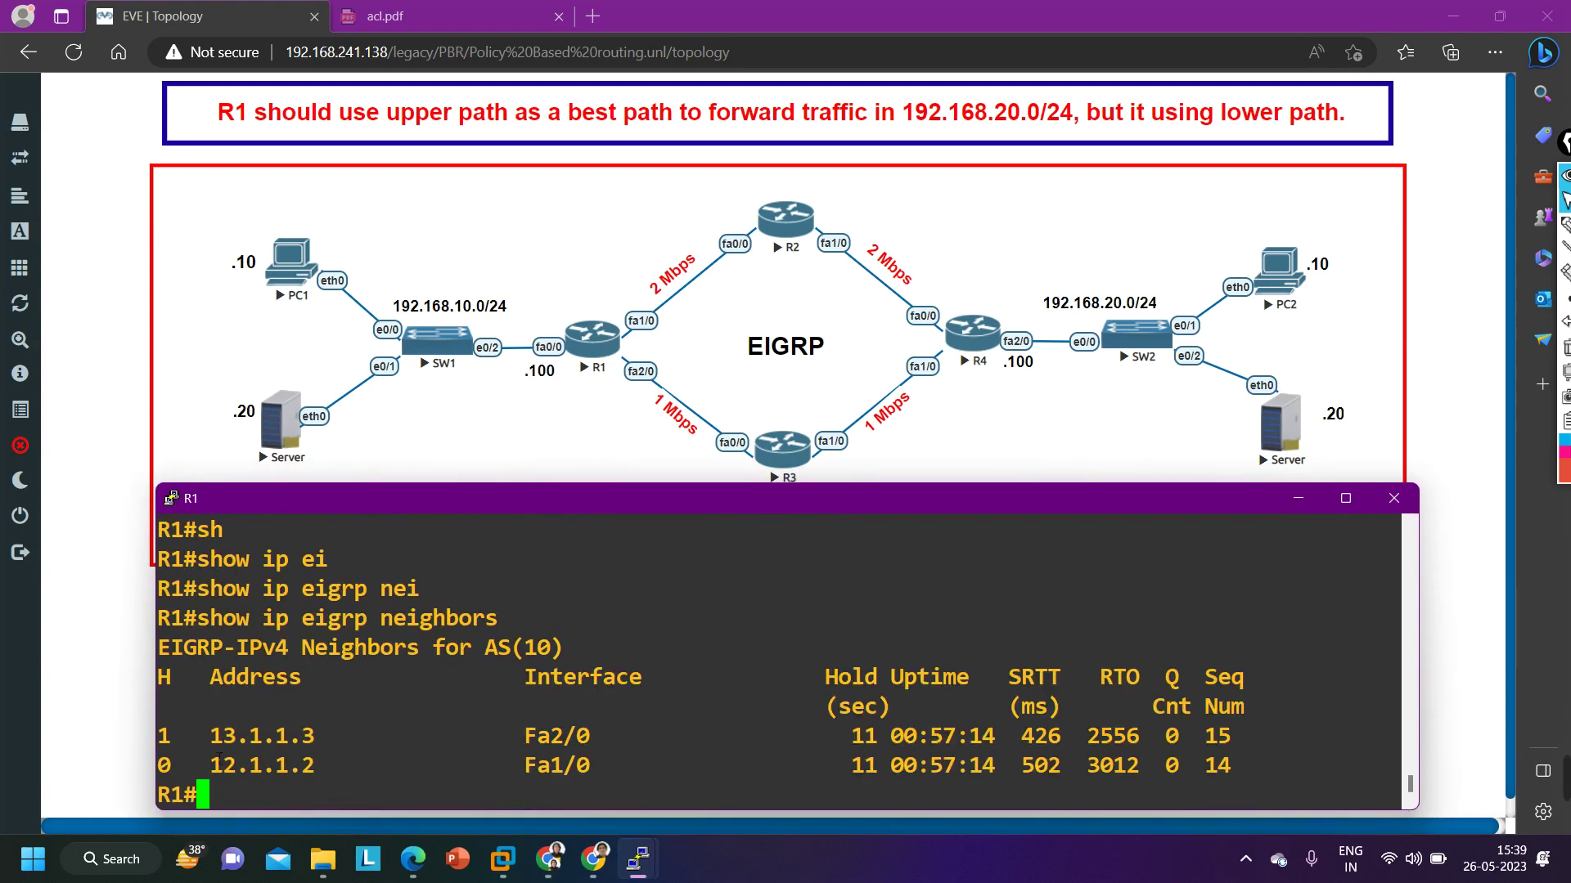
drag(205, 738, 651, 730)
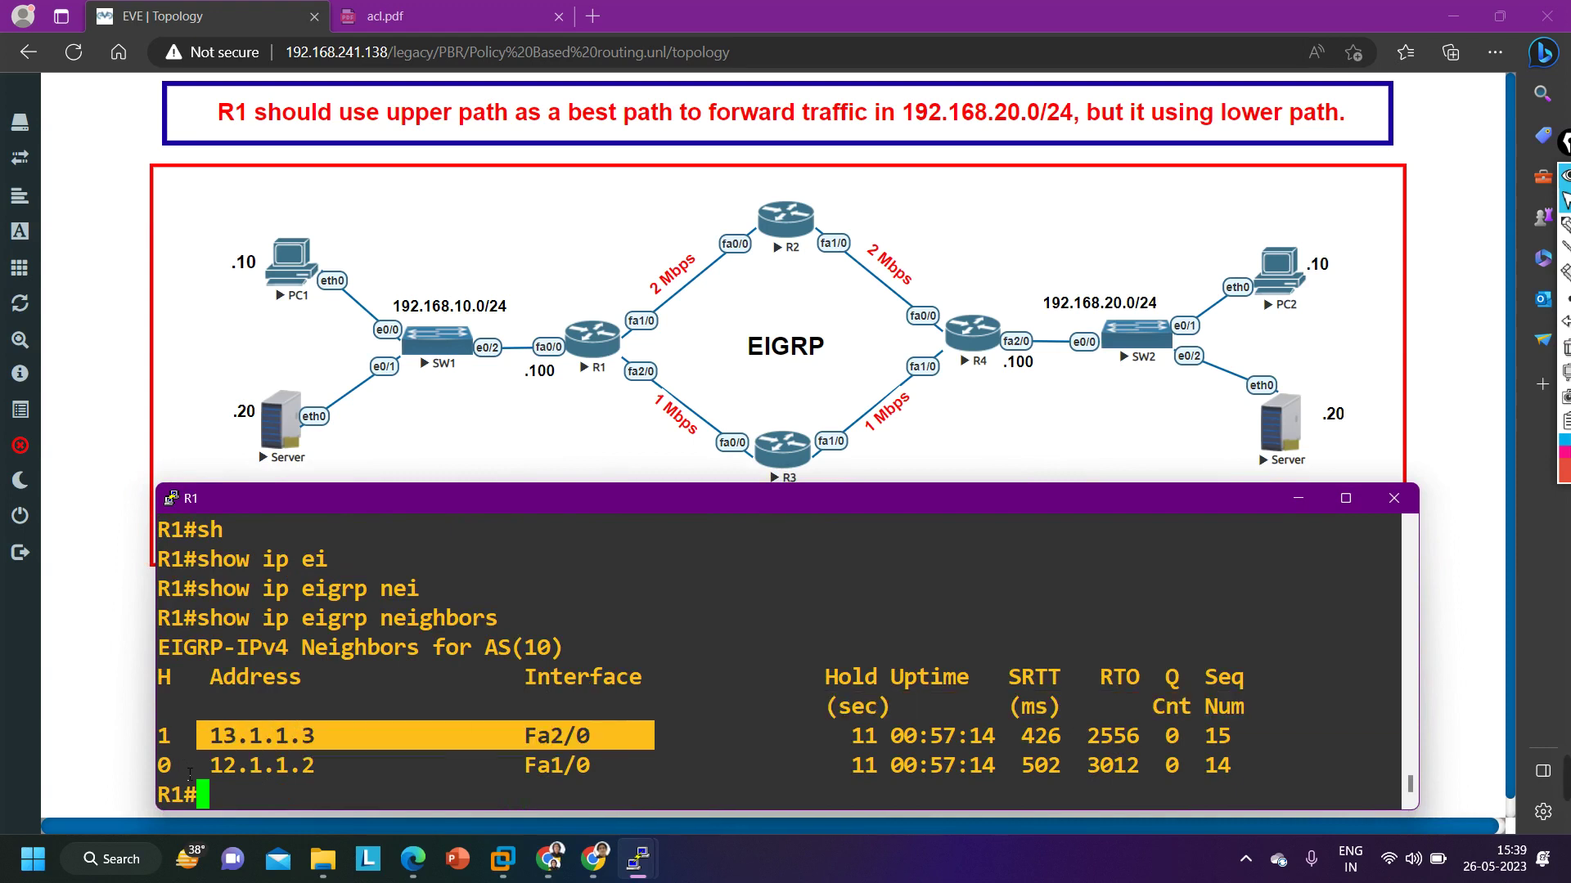
drag(189, 773, 579, 767)
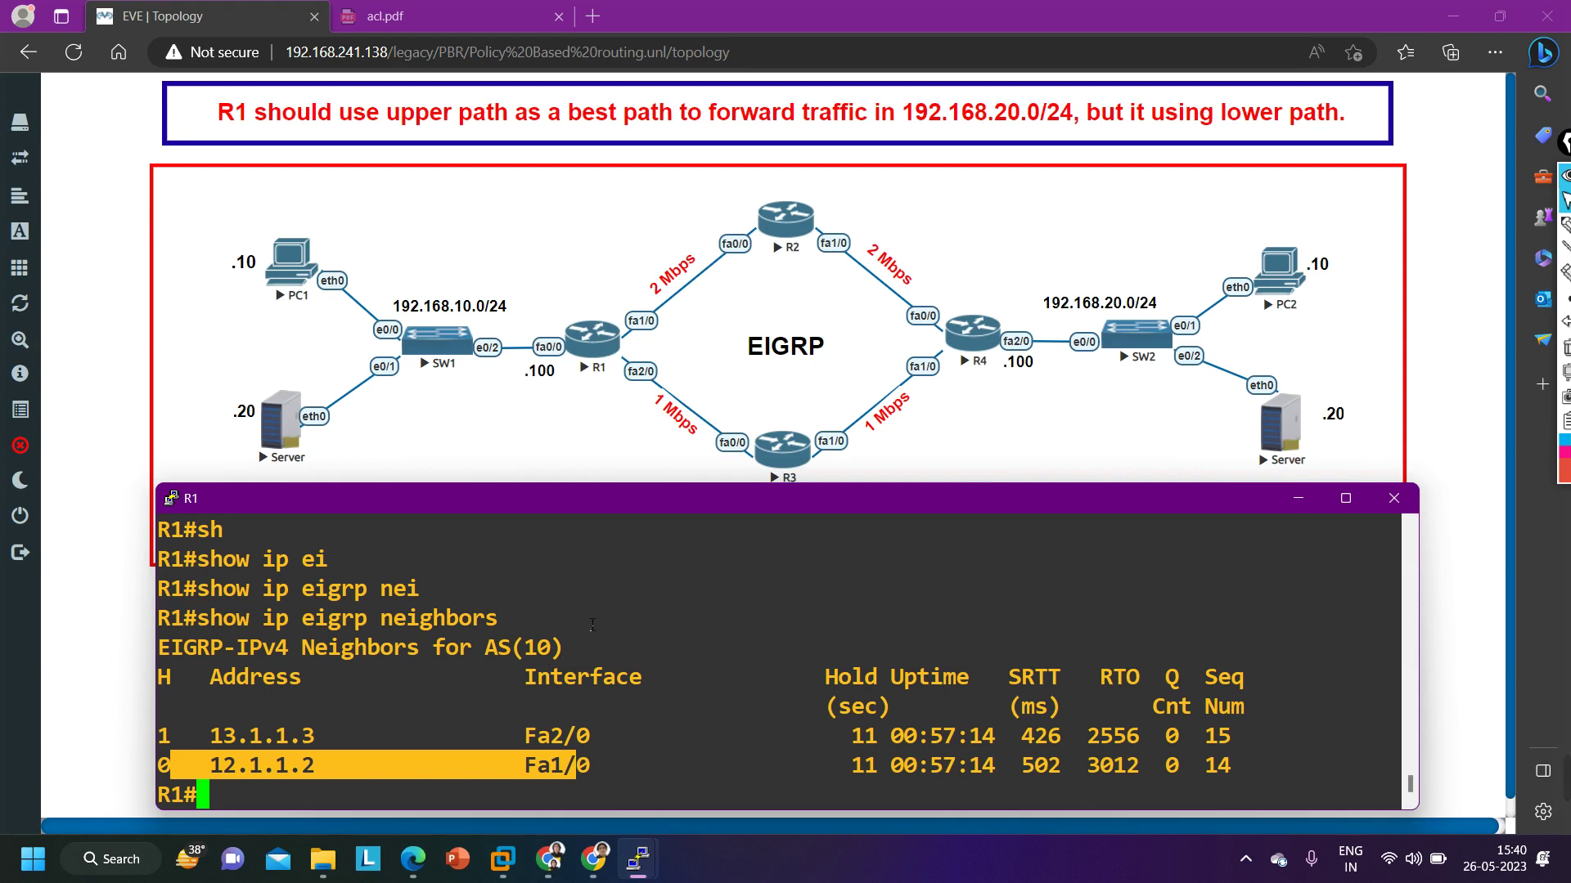
- Run show ip protocols on R1 with the console window maximized
key(Return)
text(sho)
key(Tab)
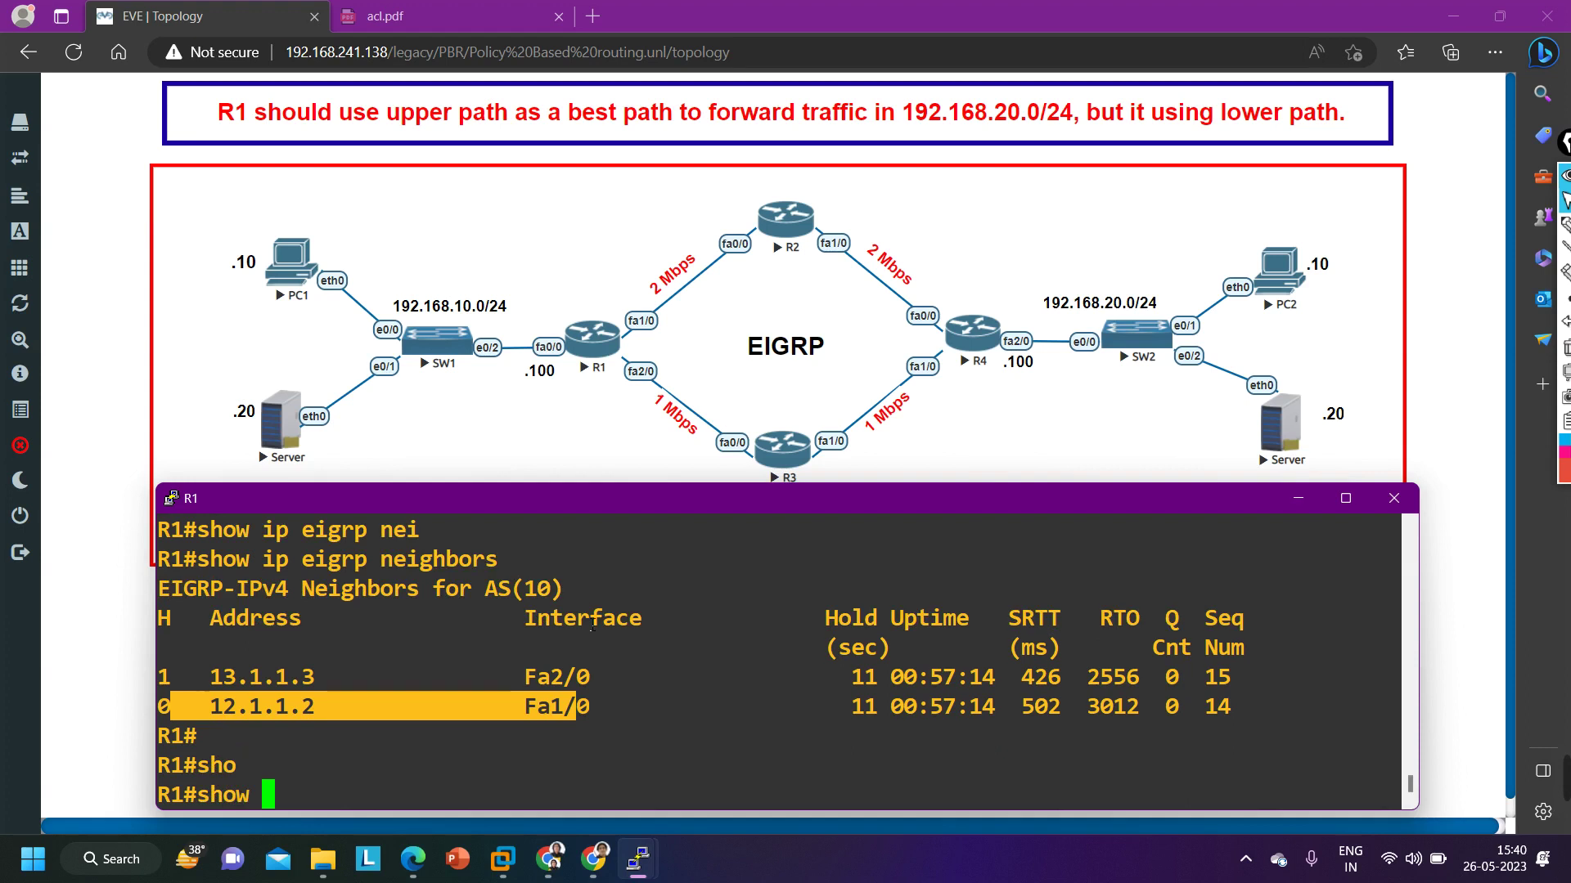
text(ip pro)
key(Tab)
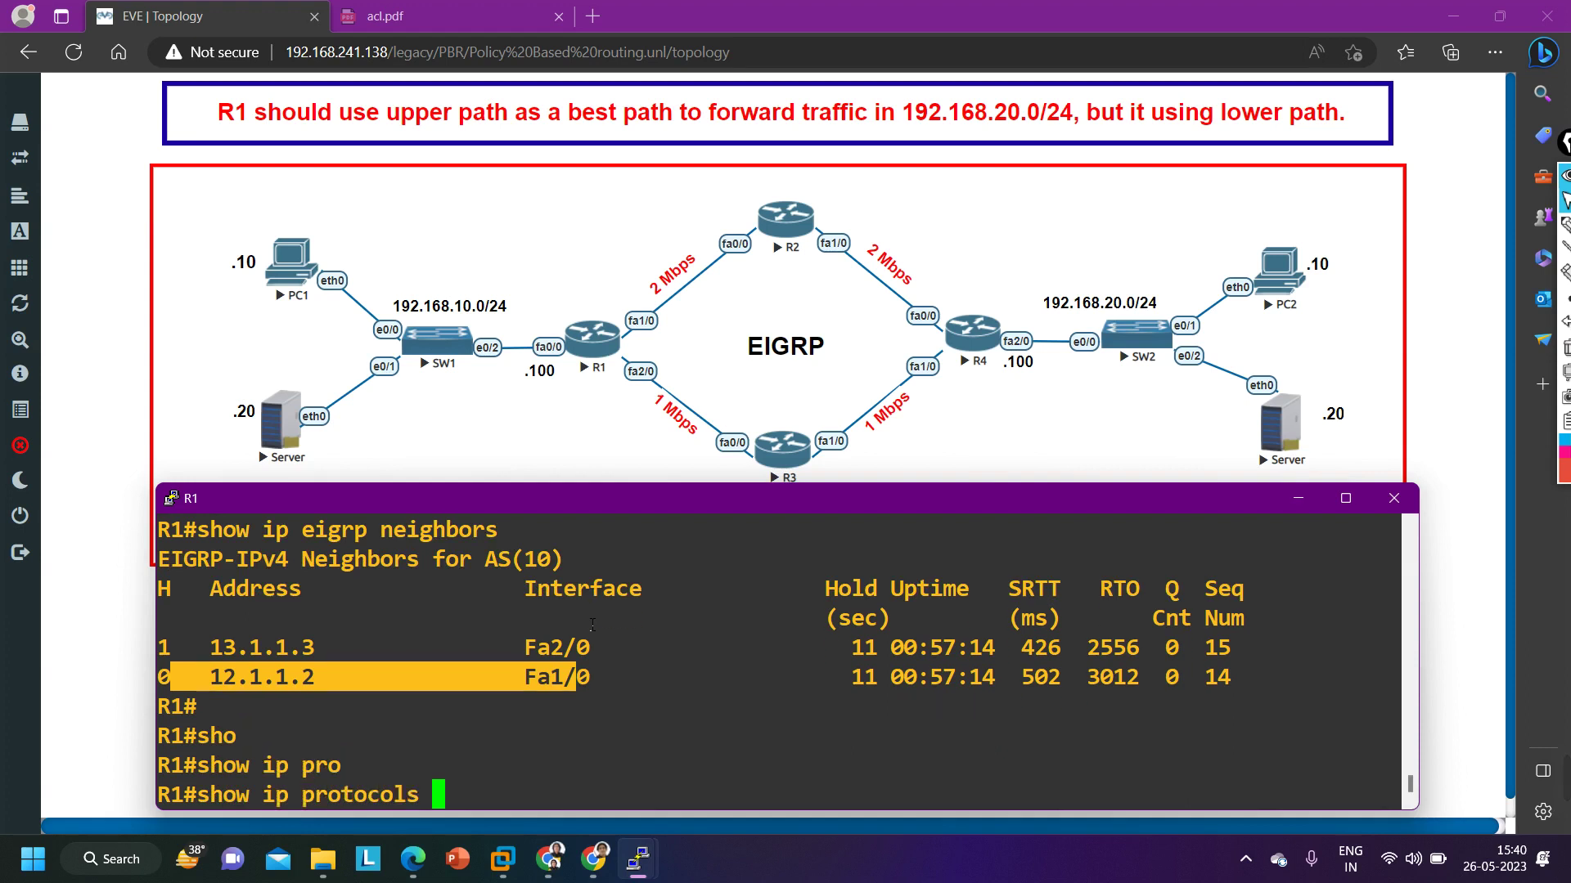
click(1345, 498)
key(Return)
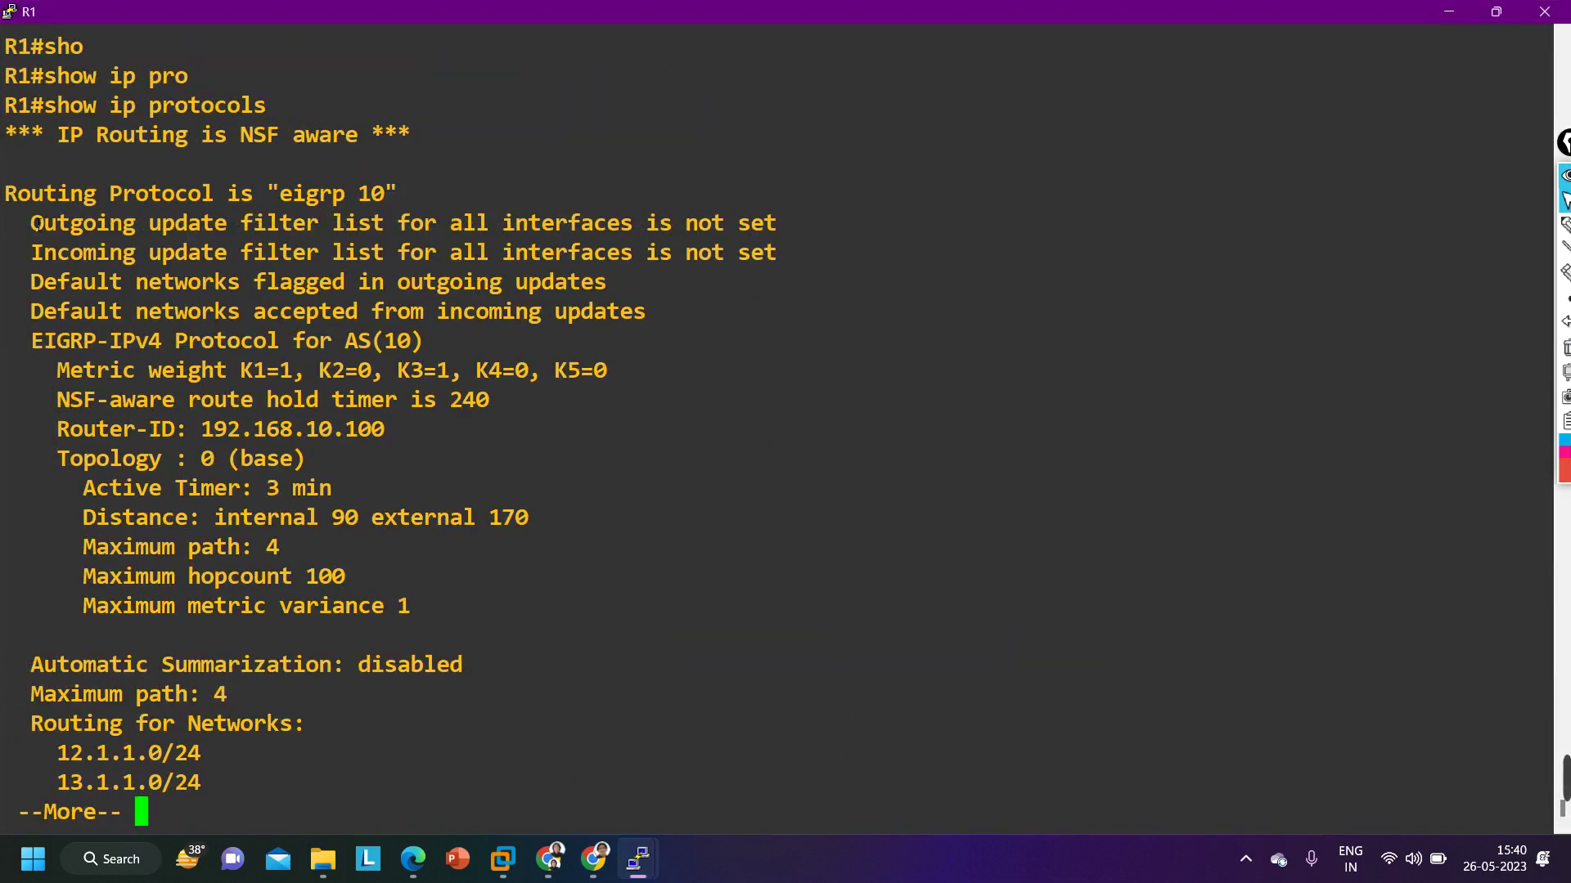
- Highlight the outgoing and incoming update filter list lines, restore the console window size and exit the paged output
drag(36, 231, 802, 234)
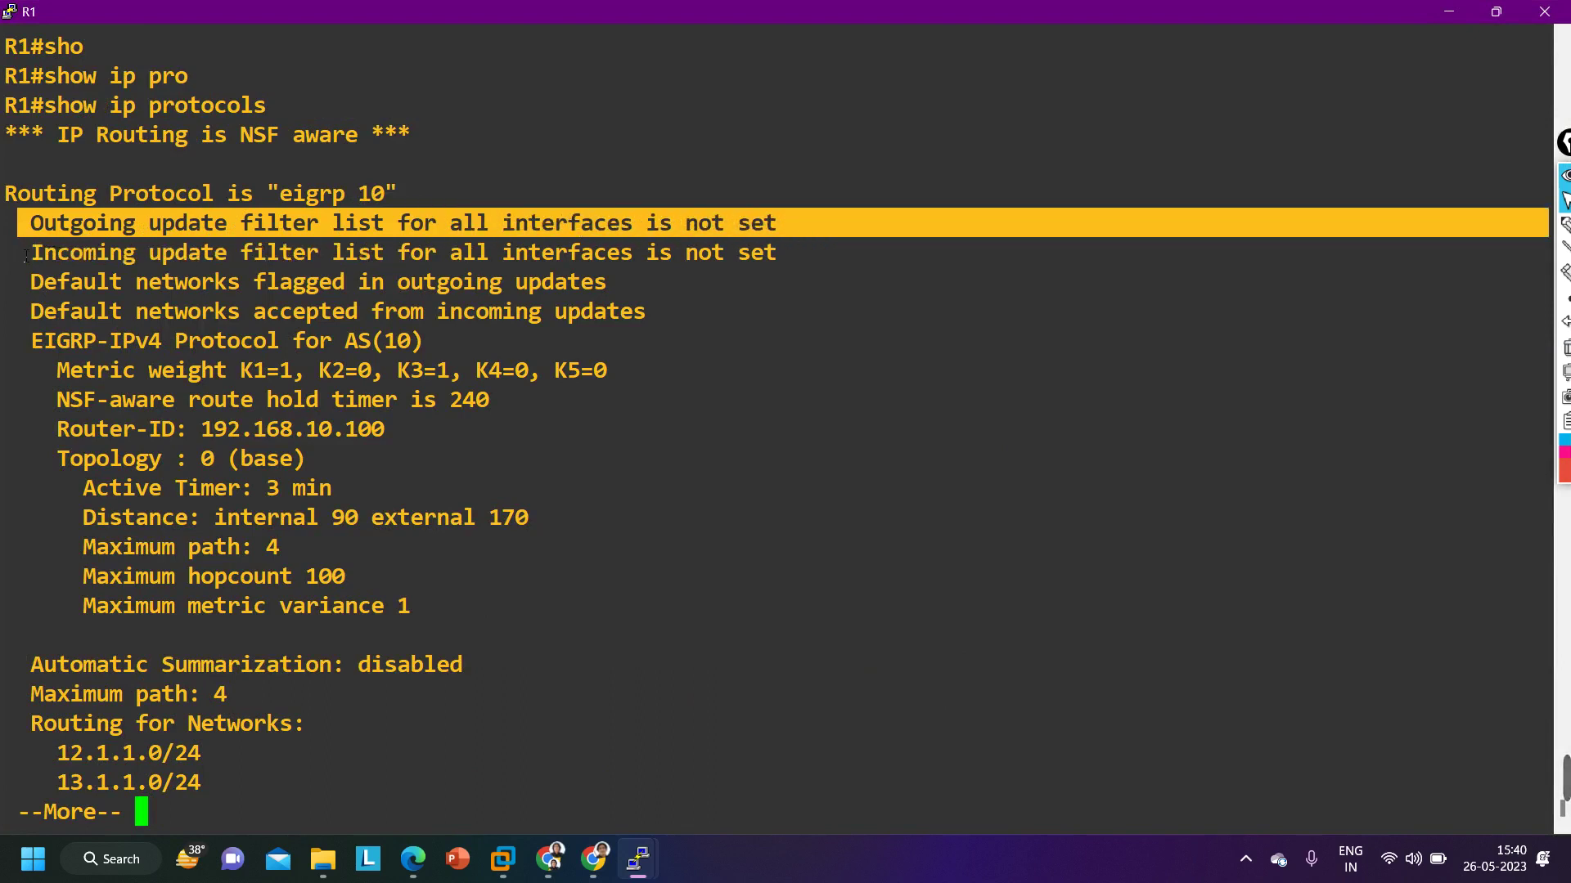
drag(25, 254, 808, 274)
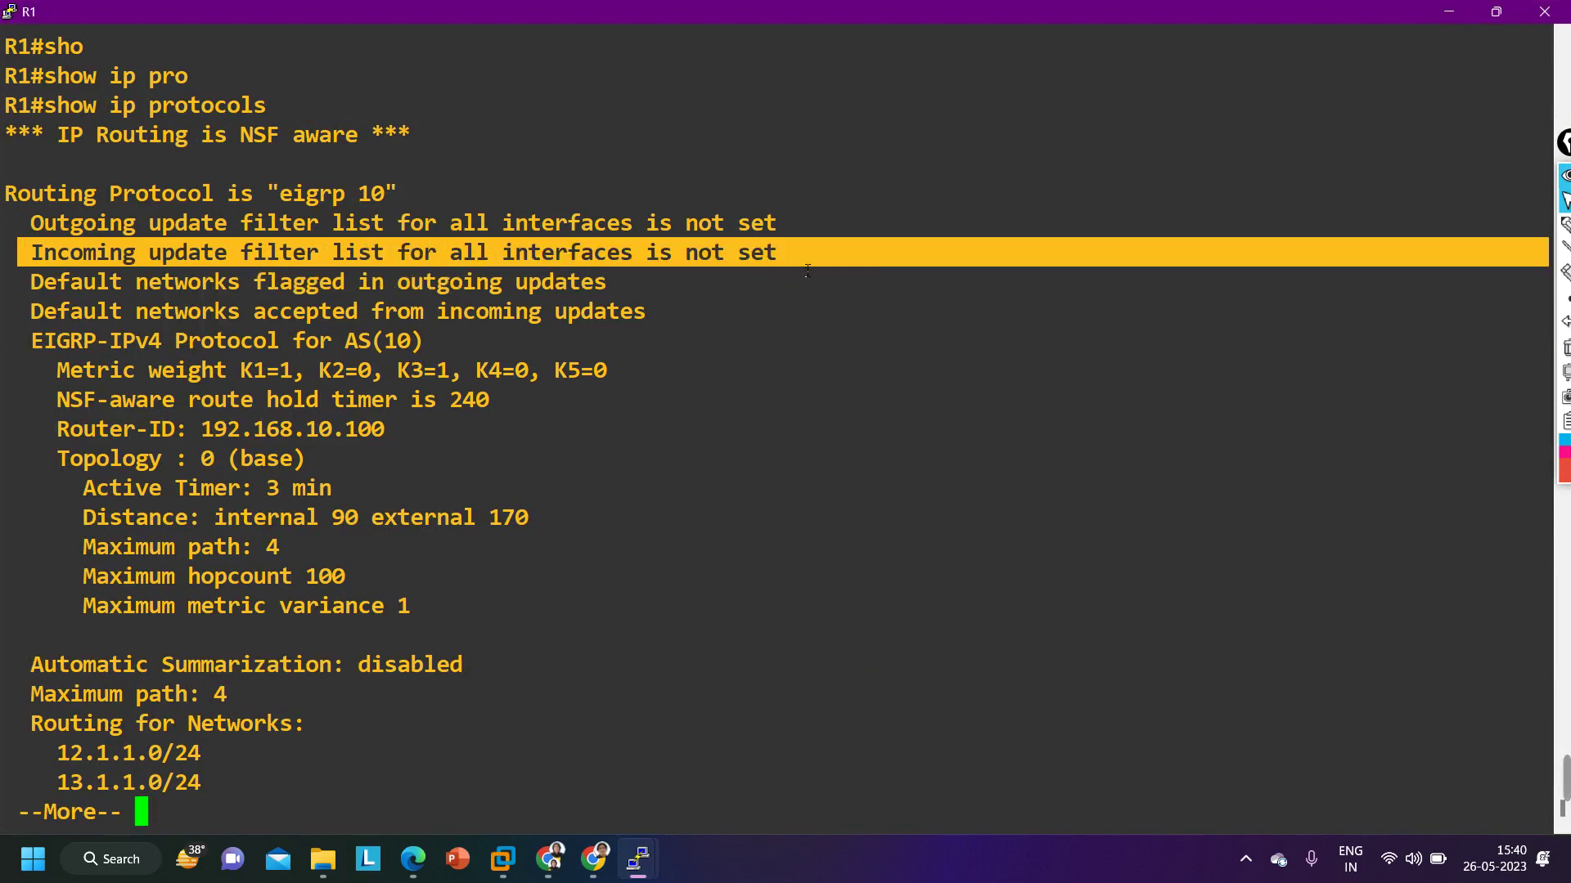
click(1496, 12)
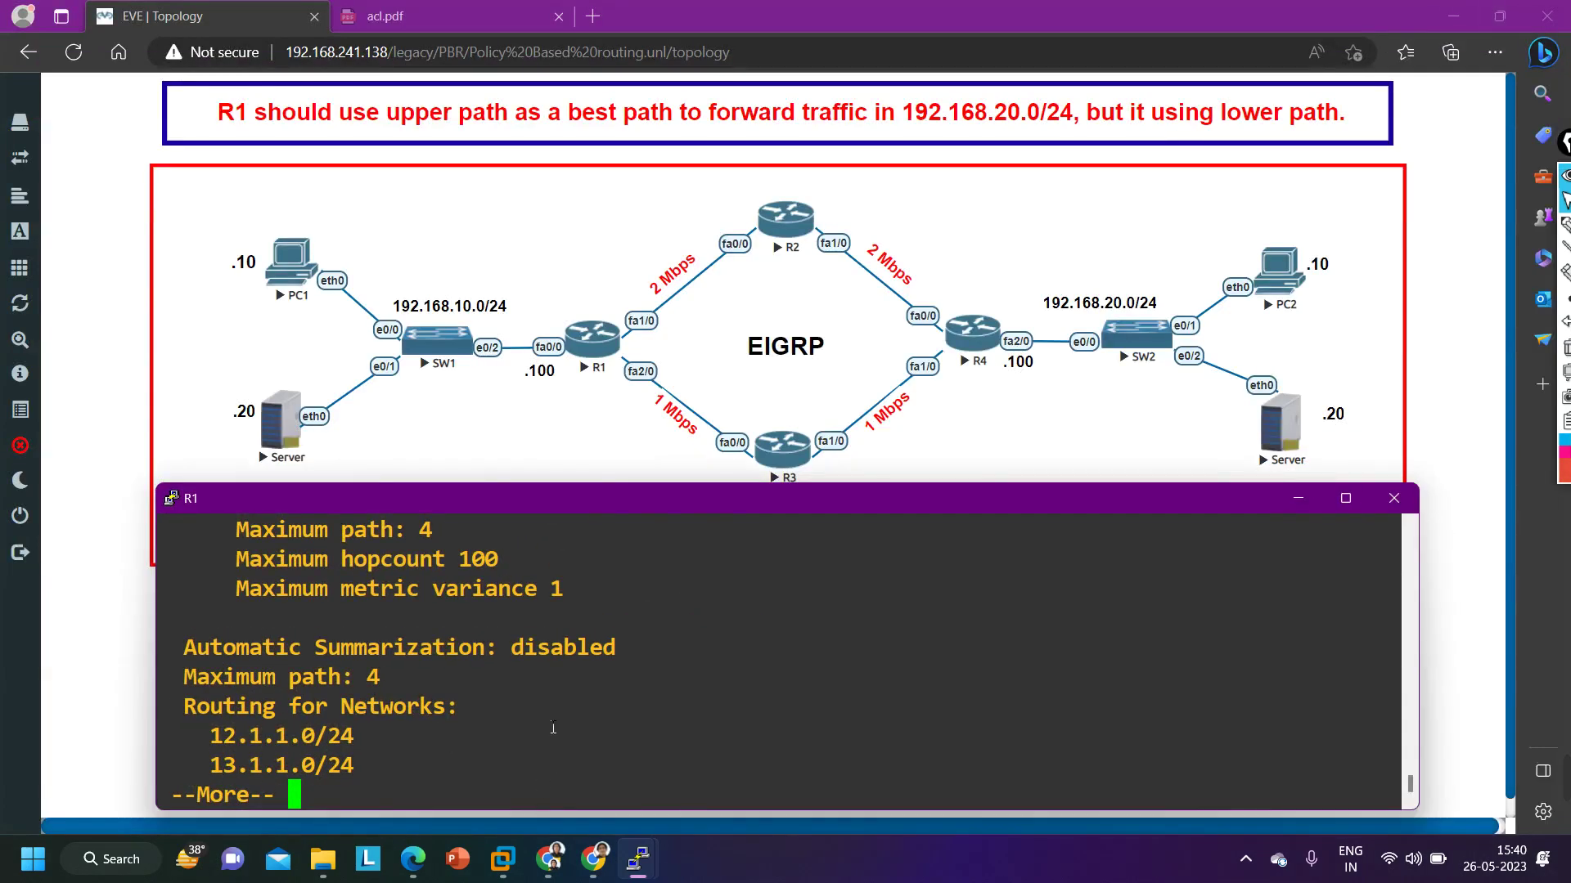
key(q)
key(Return)
key(Return)
key(Return)
key(Return)
- Check R1 for configured access lists by running show access-lists
text(sjh)
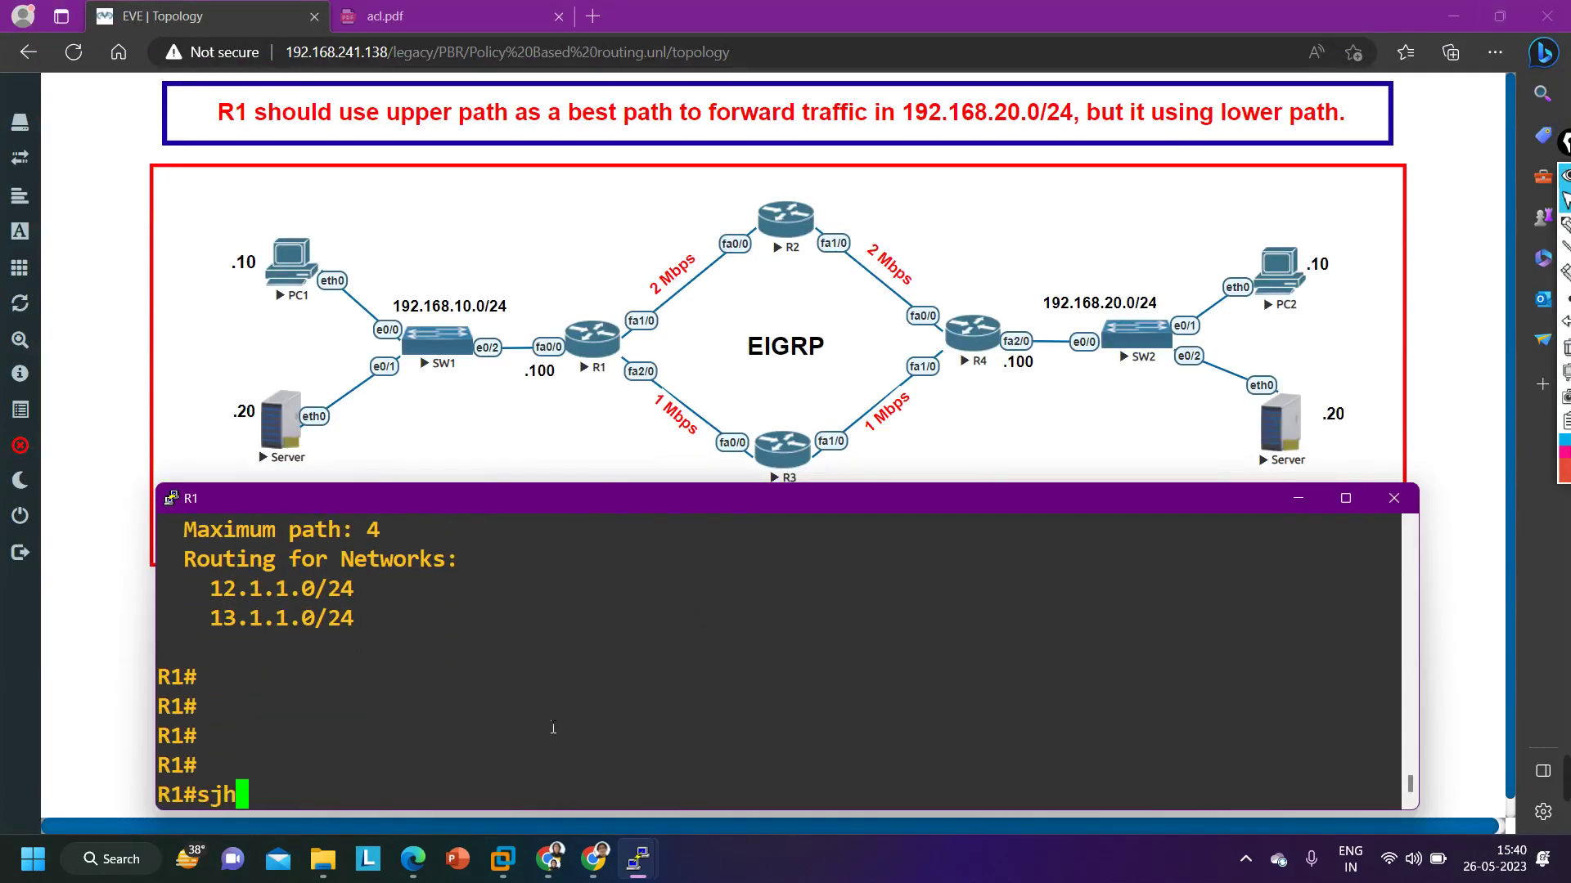
key(BackSpace)
key(BackSpace)
text(h)
key(Tab)
text(acc)
key(Tab)
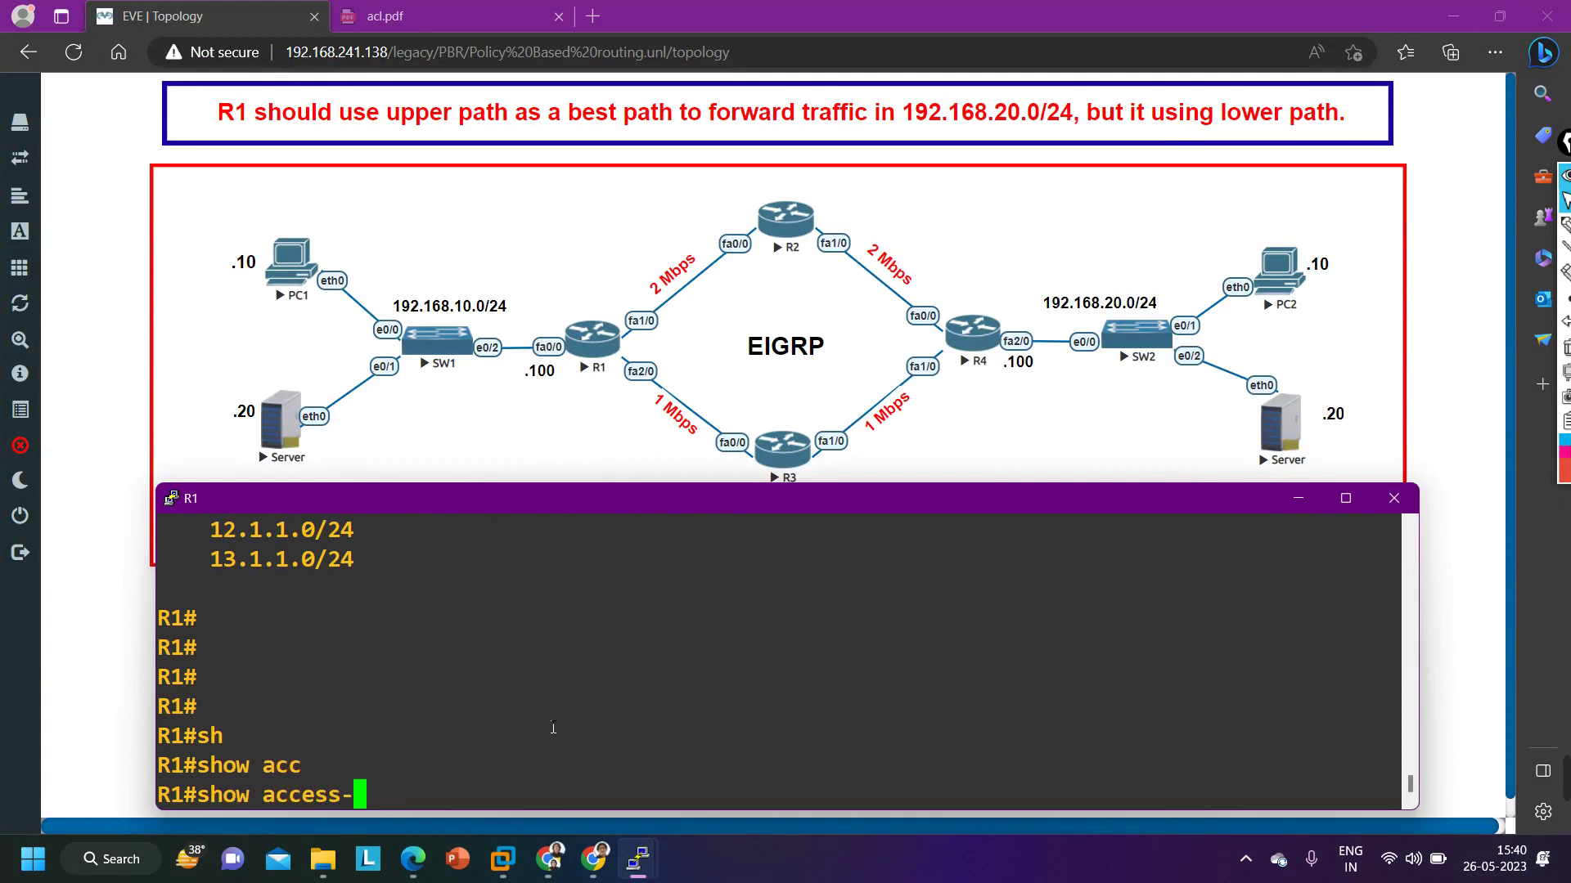
text(l)
key(Tab)
key(Return)
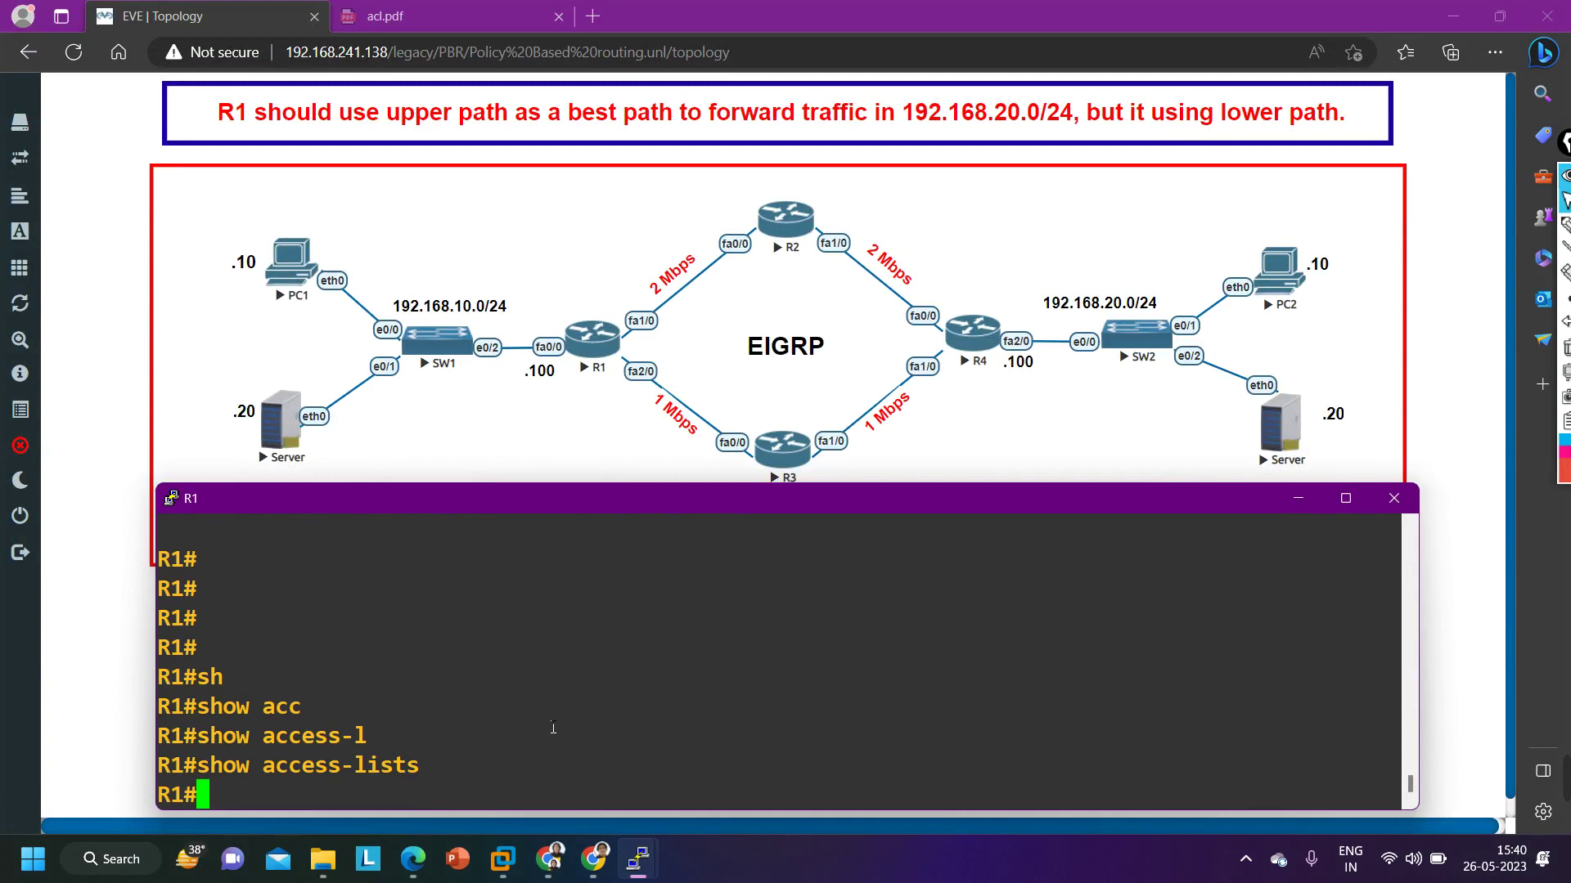
- Check R1 for configured prefix lists by running show ip prefix-list
text(sh)
key(Tab)
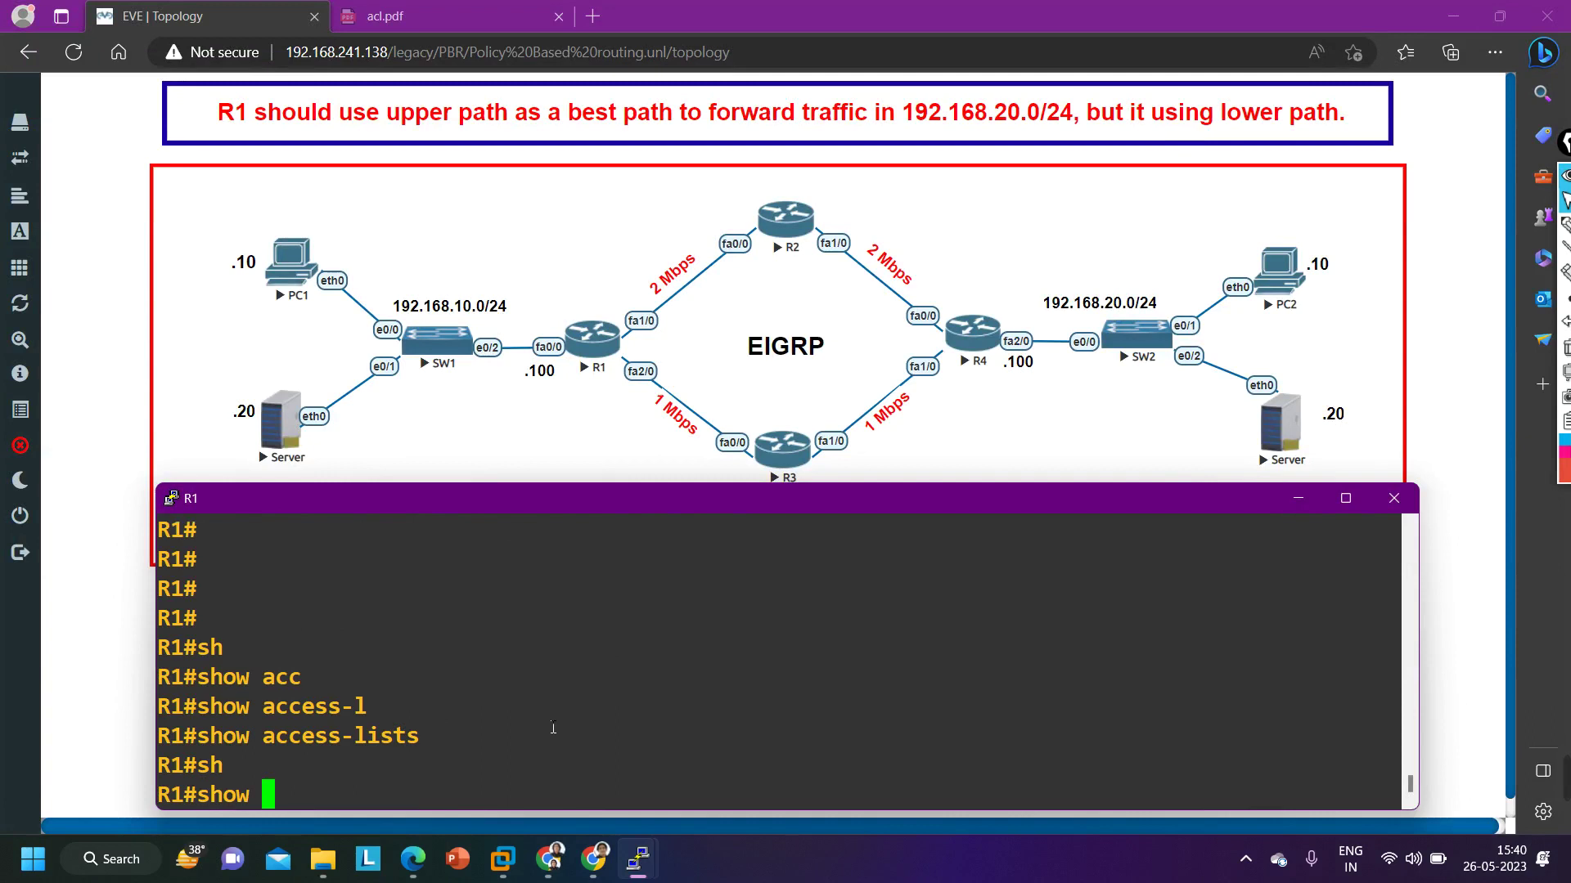
text(pref)
key(Tab)
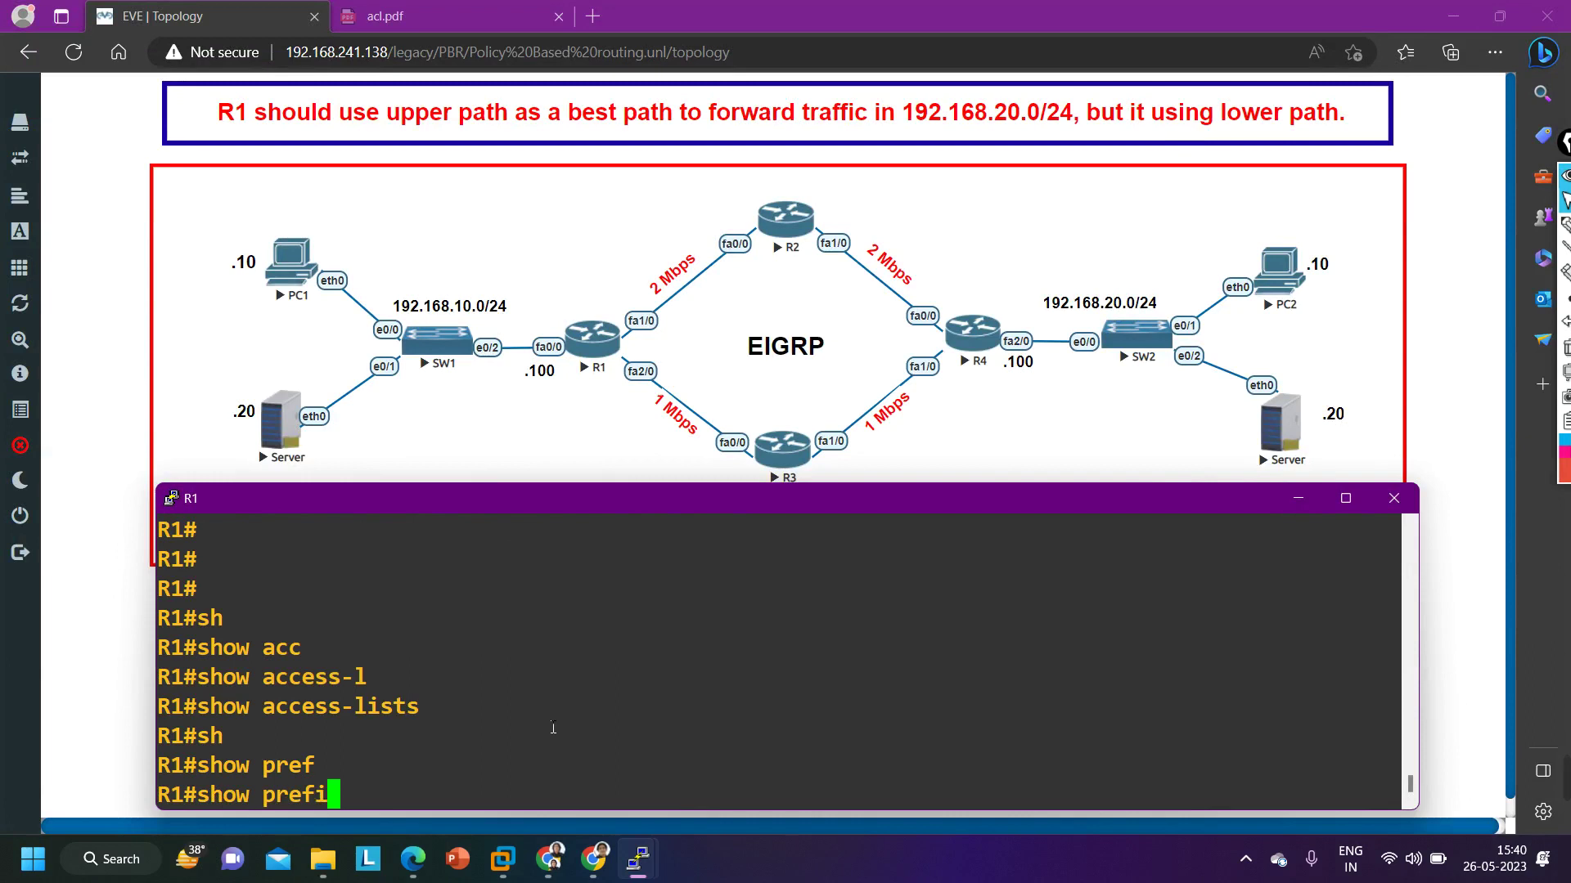
key(BackSpace)
key(BackSpace)
key(BackSpace)
key(BackSpace)
text(ip pre)
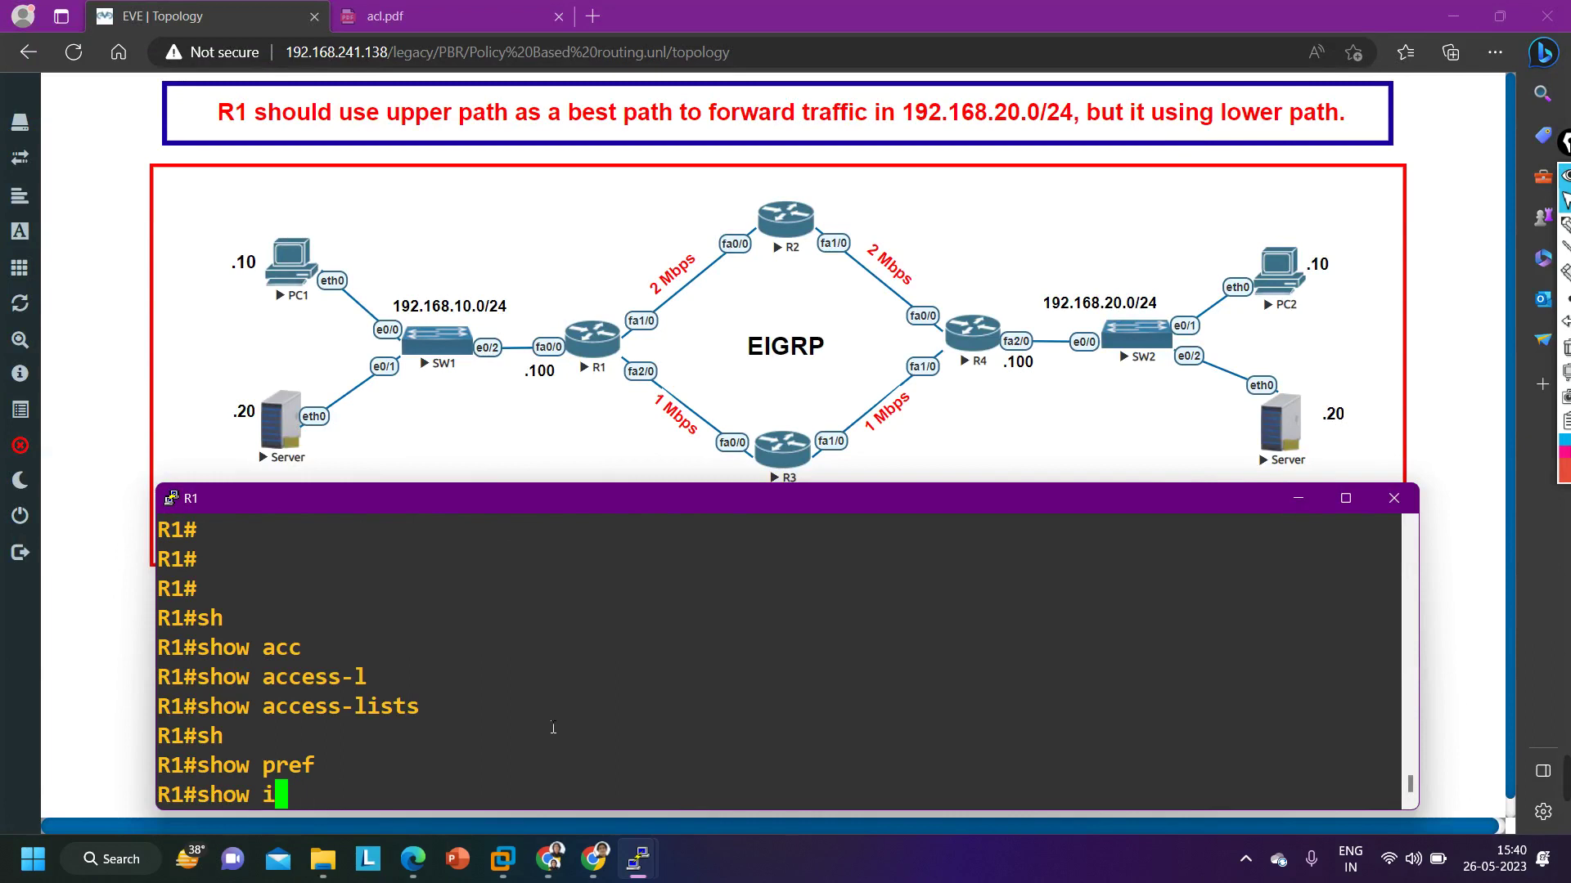
text(f)
key(Tab)
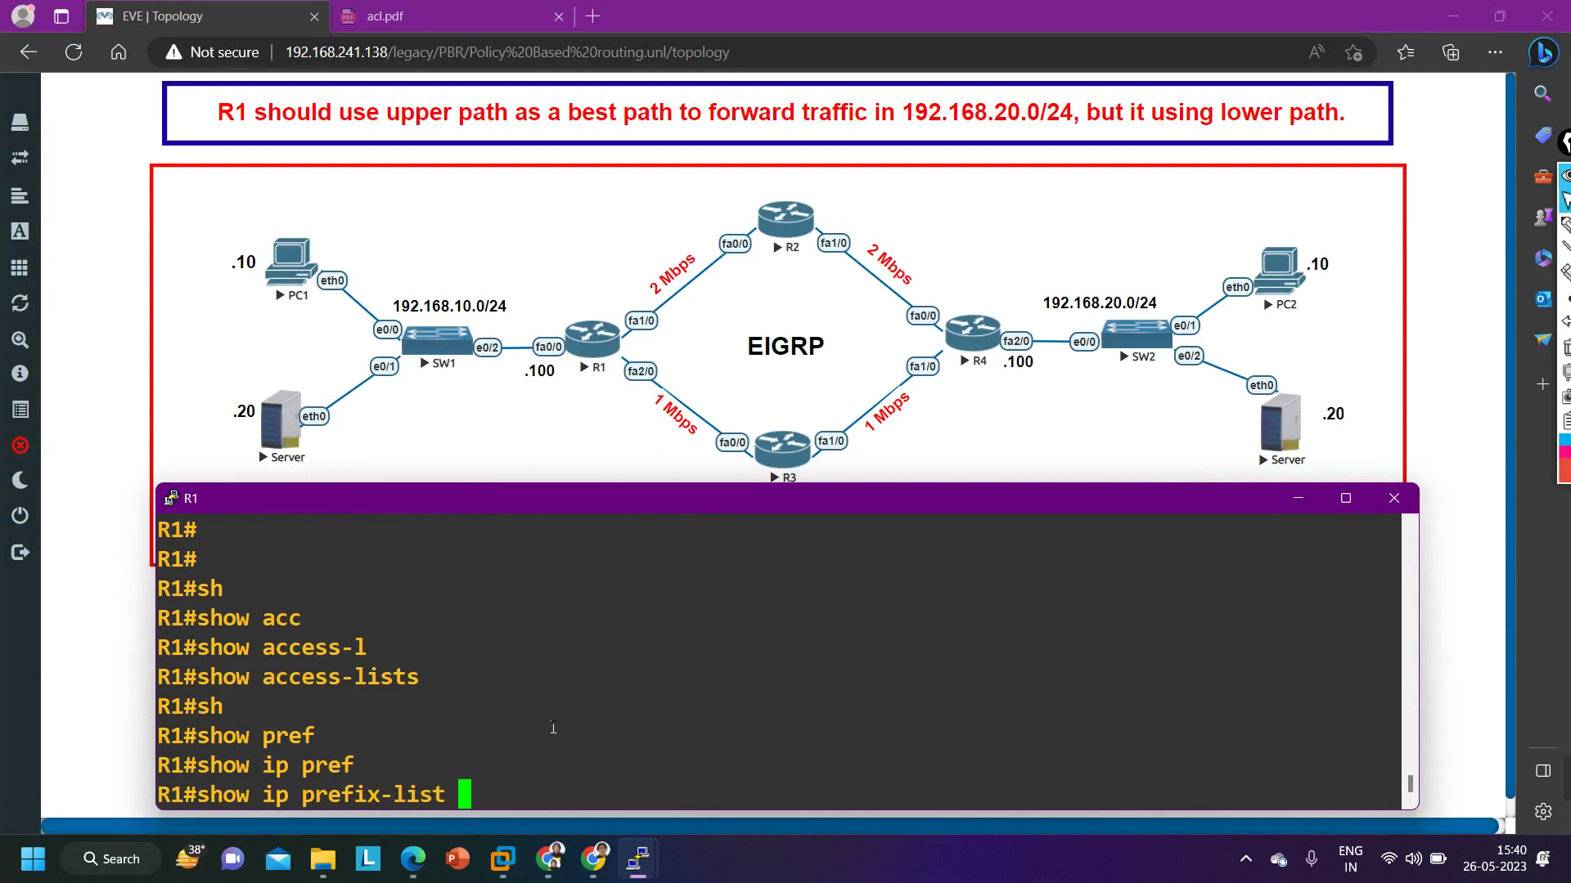
key(Return)
- Run show ip route on R1 and quit the paged output
text(sh)
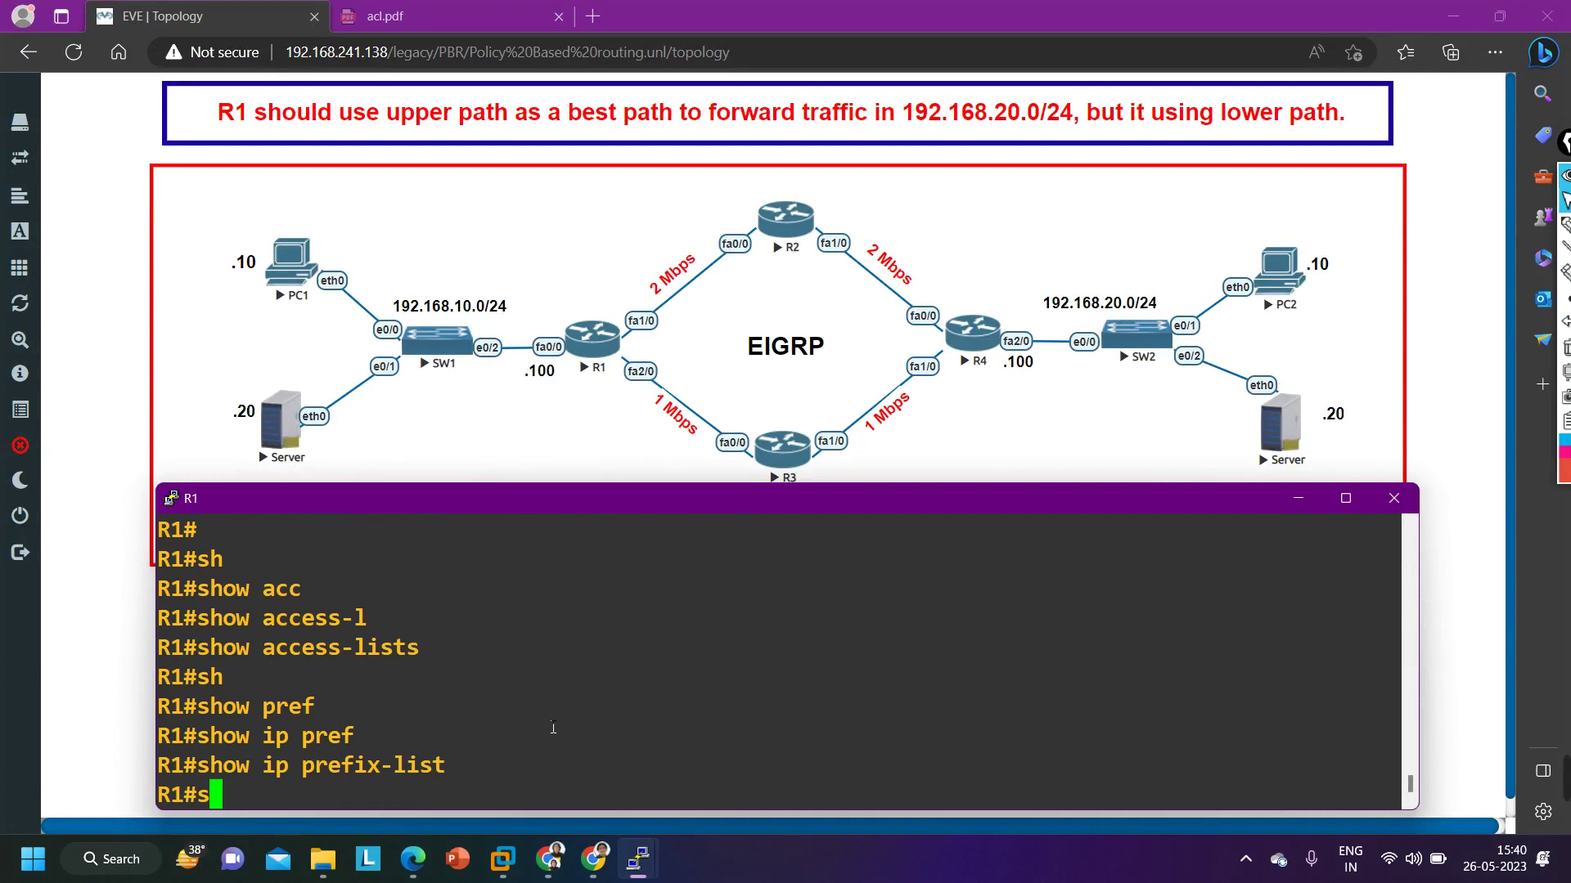
key(Tab)
text(ip ro)
key(Tab)
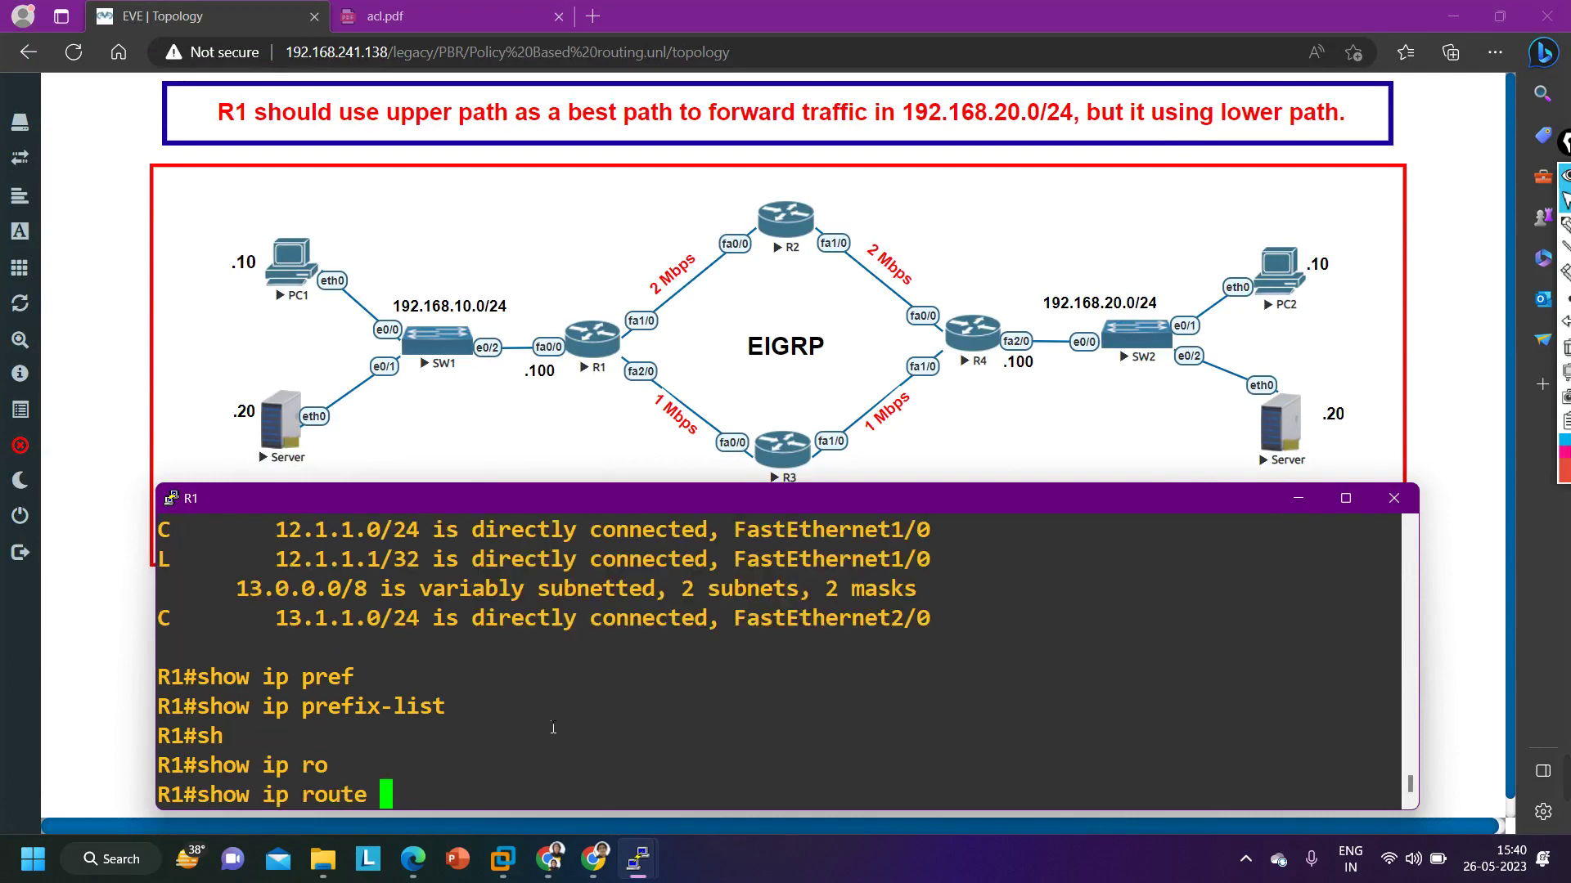
key(Return)
key(q)
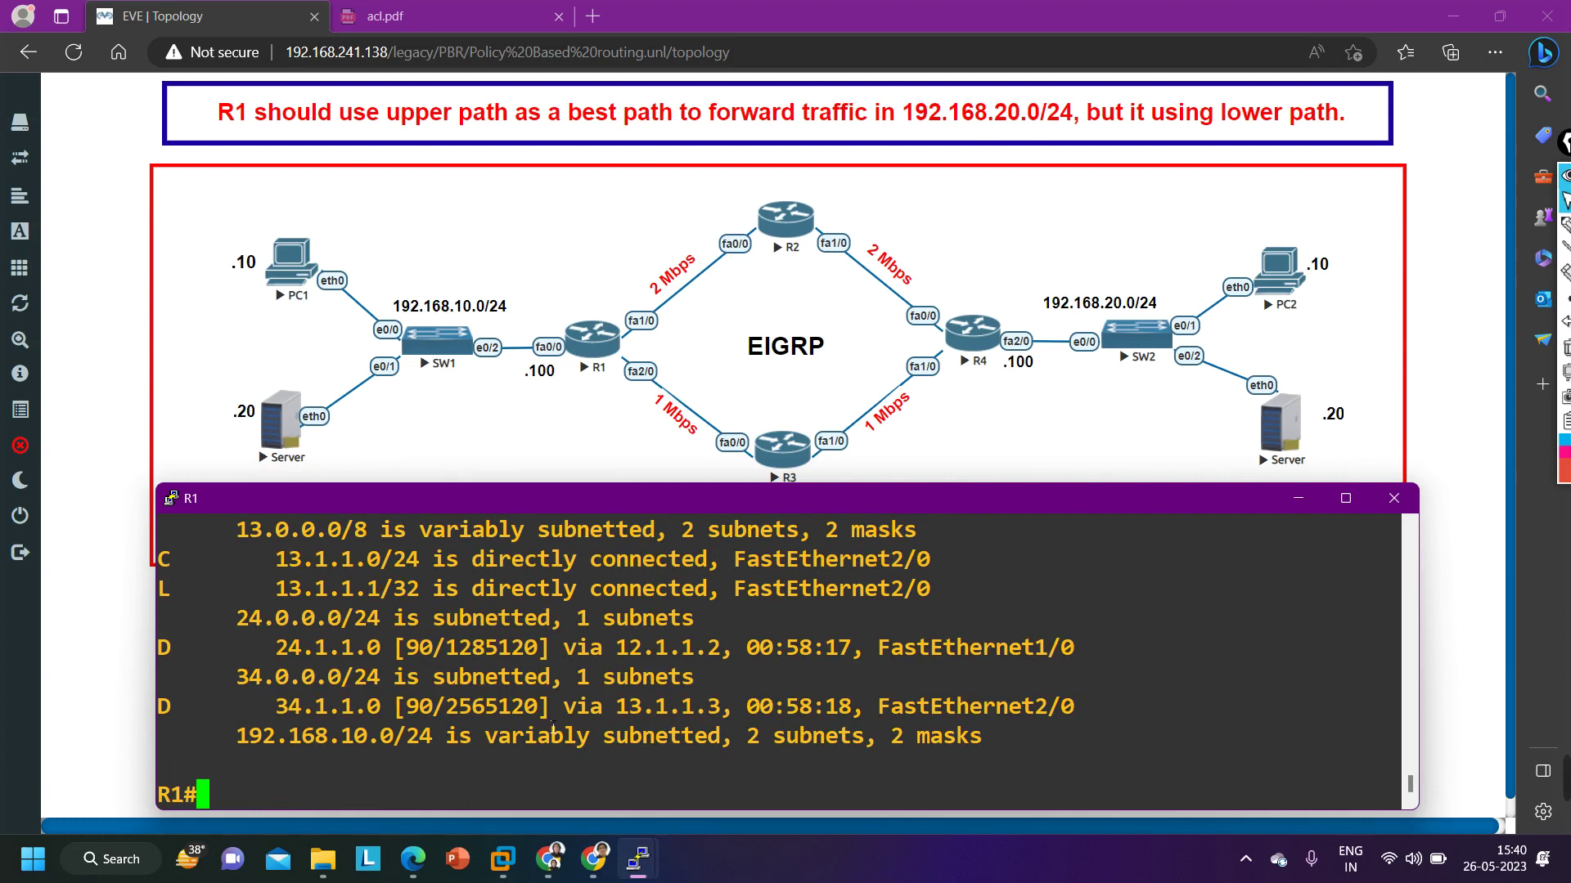
- Check R1 for configured route maps by running show route-map
key(Up)
key(BackSpace)
key(BackSpace)
key(BackSpace)
key(BackSpace)
key(BackSpace)
key(BackSpace)
key(BackSpace)
key(BackSpace)
key(BackSpace)
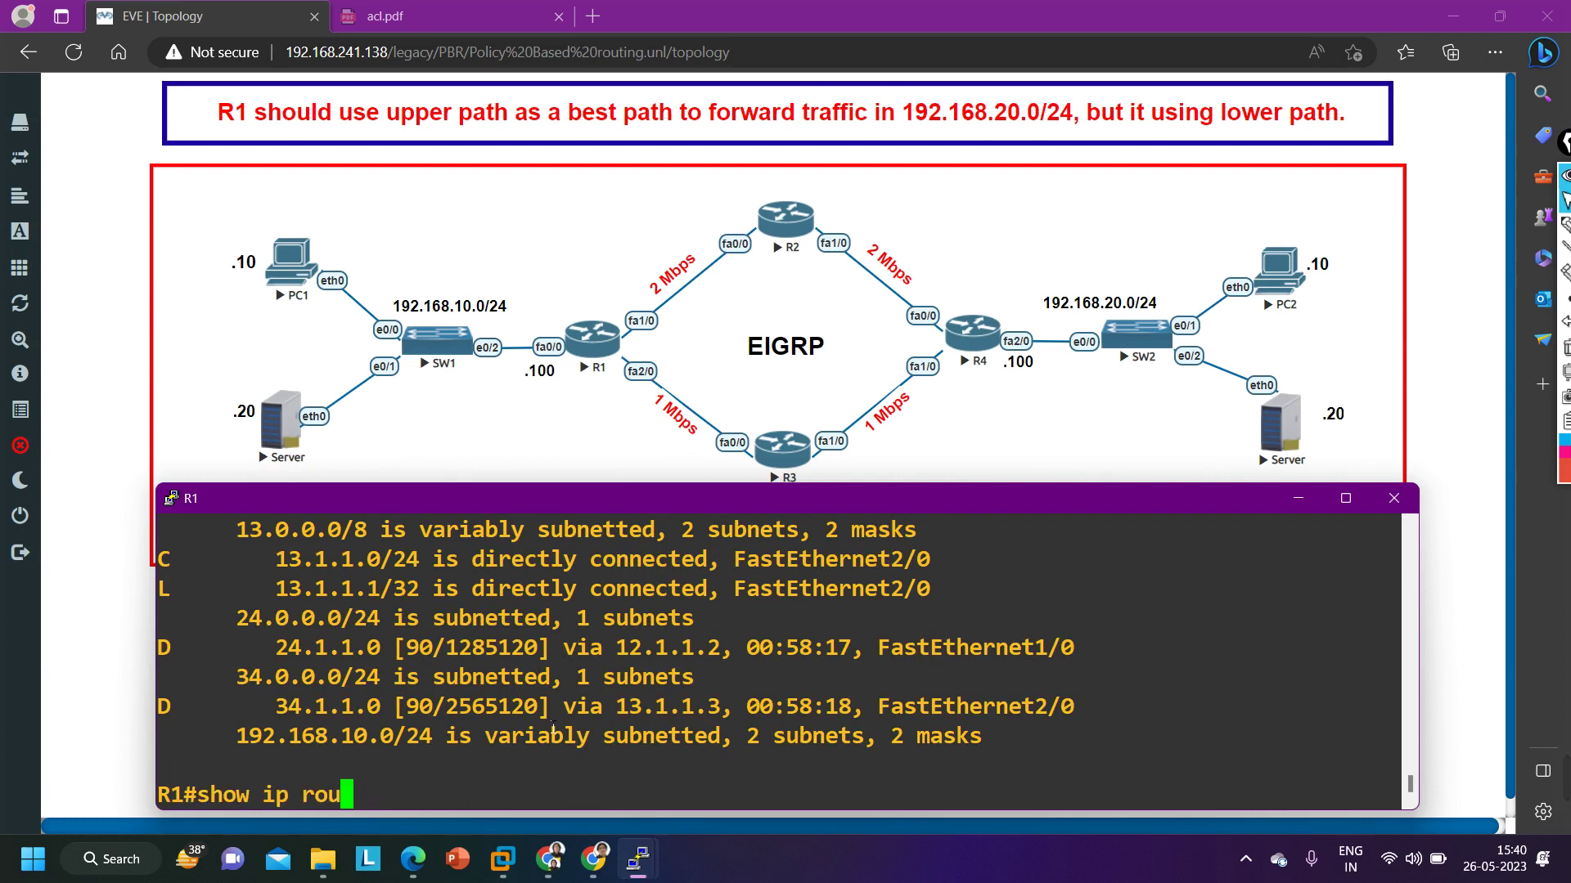
text(ro)
key(Tab)
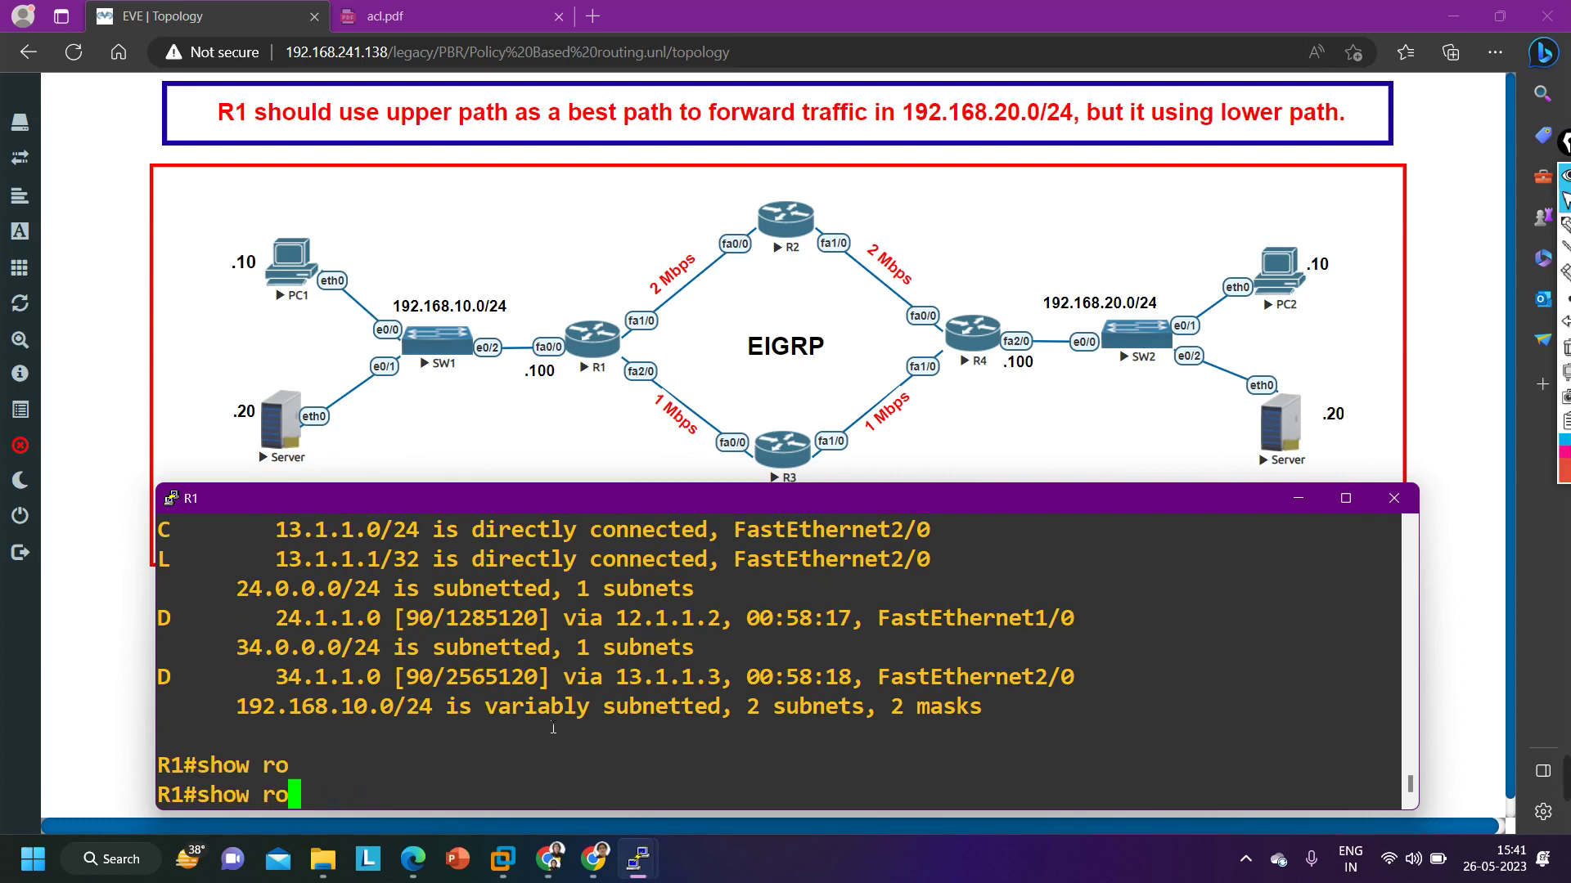
text(u)
key(Tab)
text(te-m)
key(Tab)
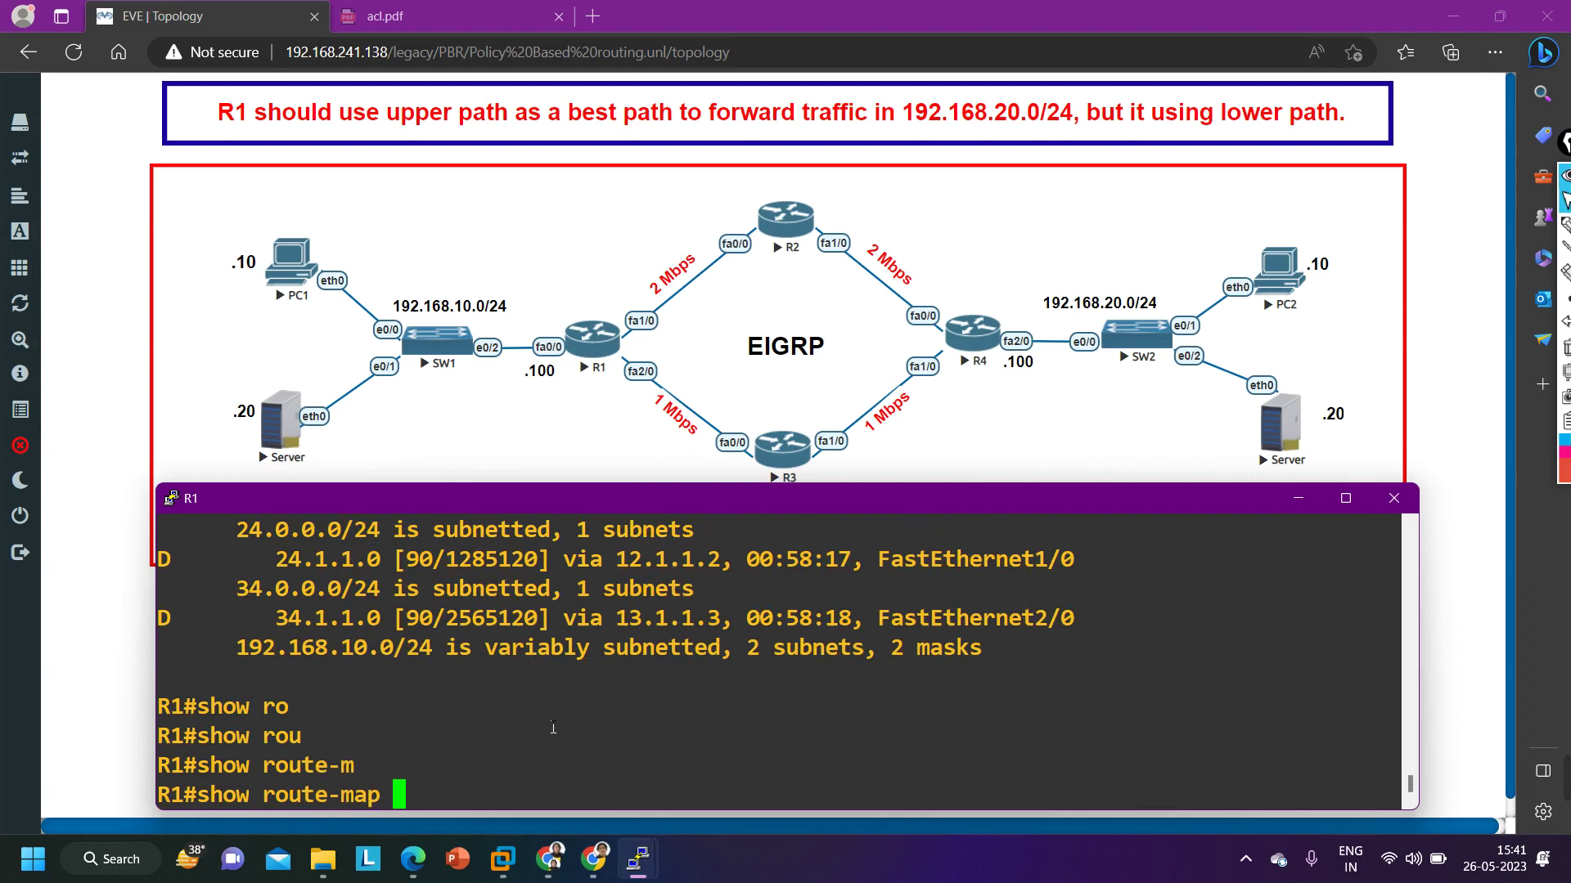
key(Return)
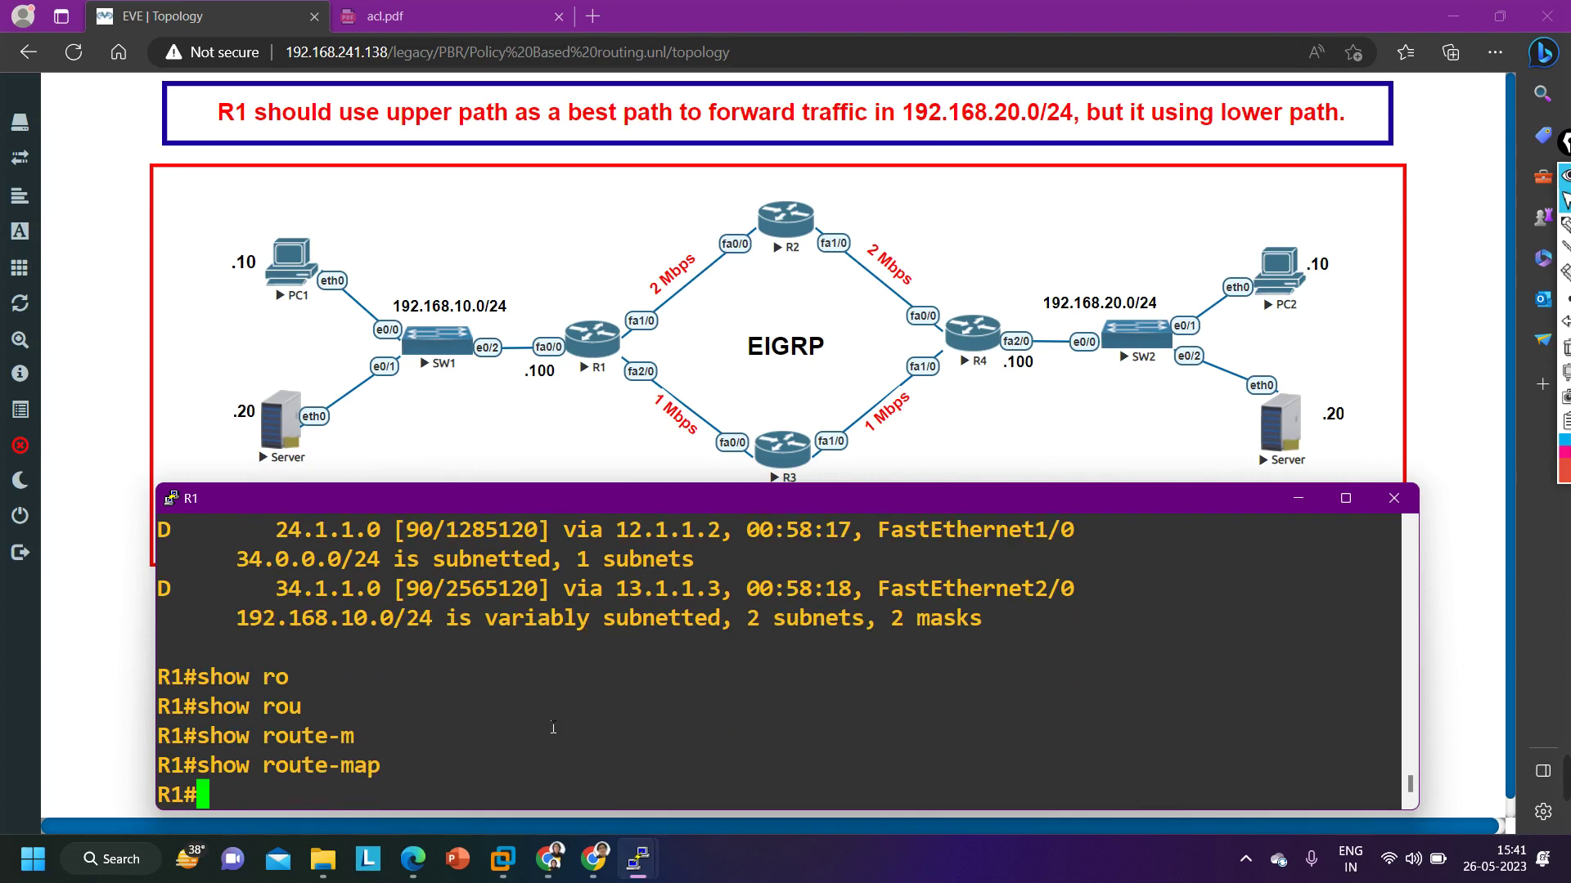
key(Return)
key(Return)
key(Return)
key(Return)
key(Return)
key(Return)
key(Return)
key(Return)
key(Return)
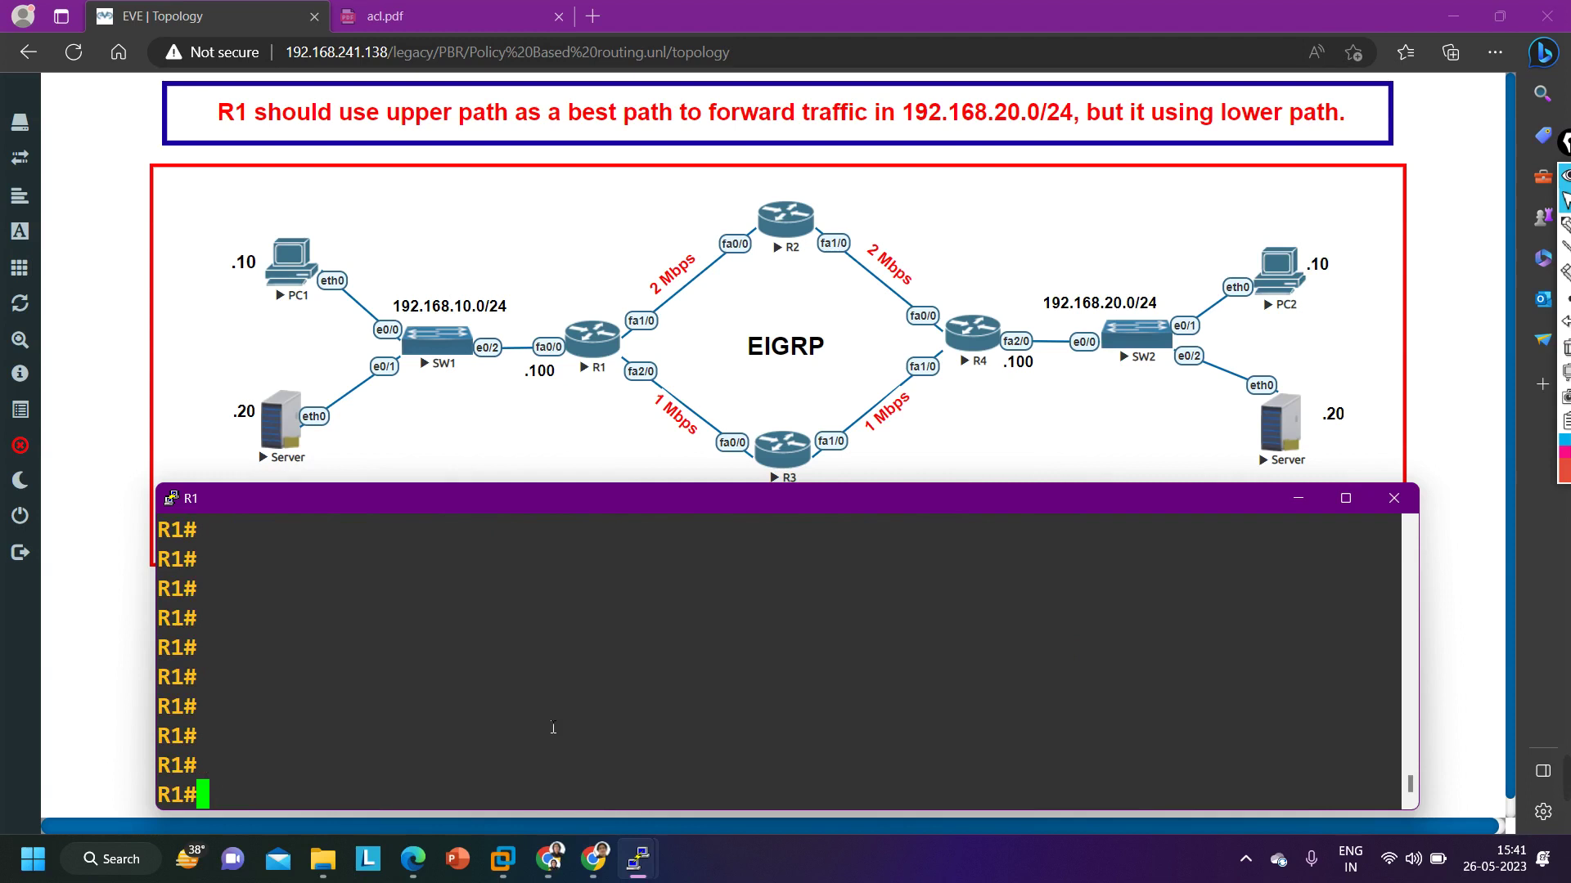
- Test connectivity from R1 to R2 by pinging 12.1.1.2
text(ping )
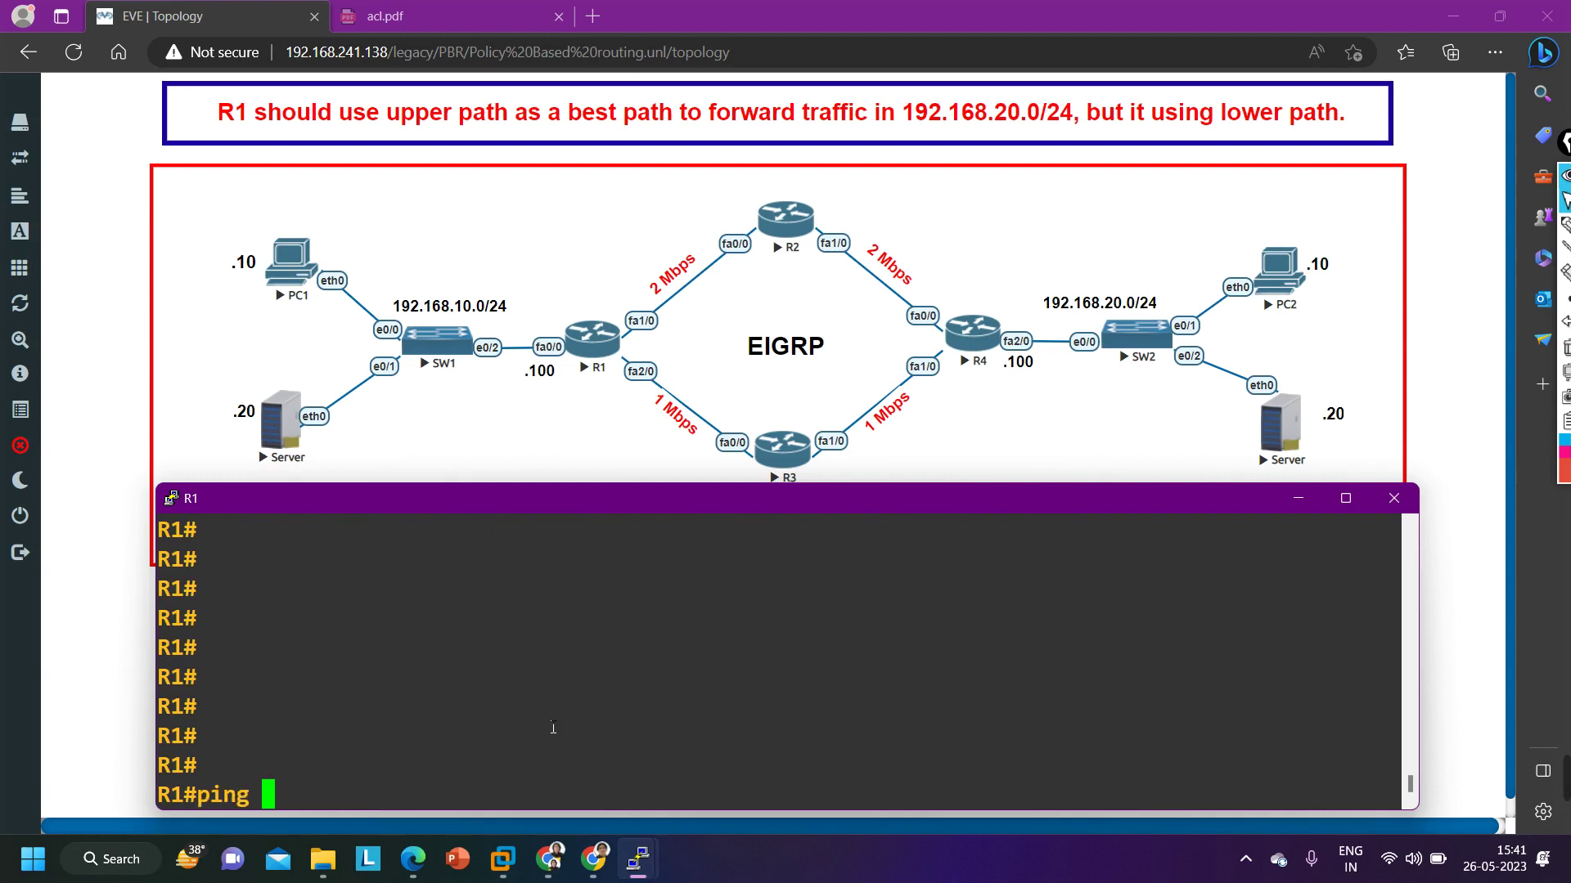
text(12.1.1.)
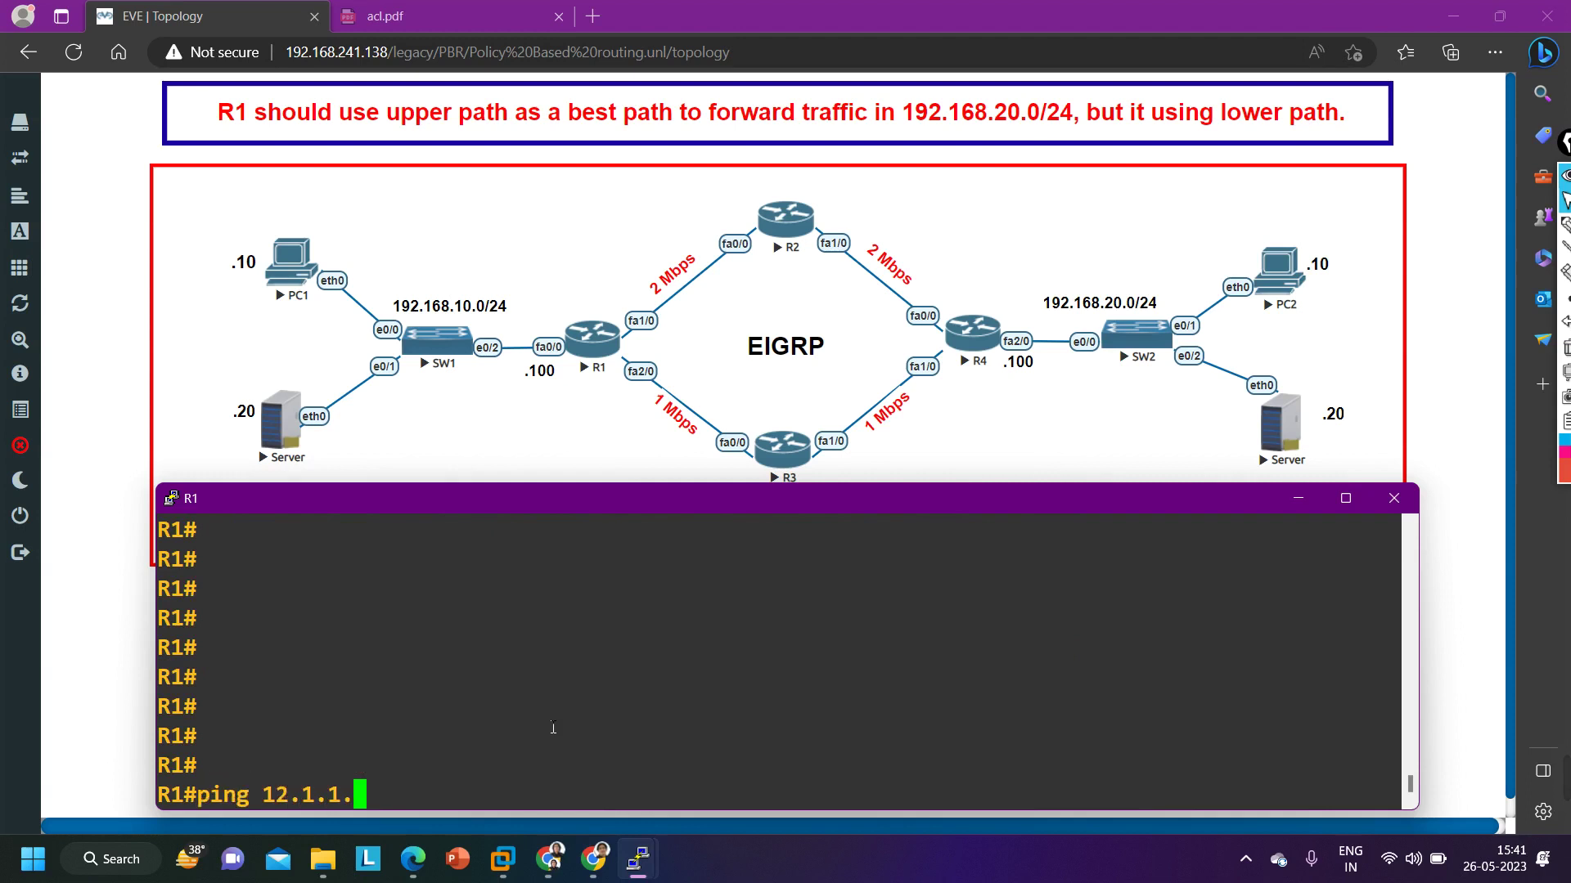
text(2)
key(Return)
key(Return)
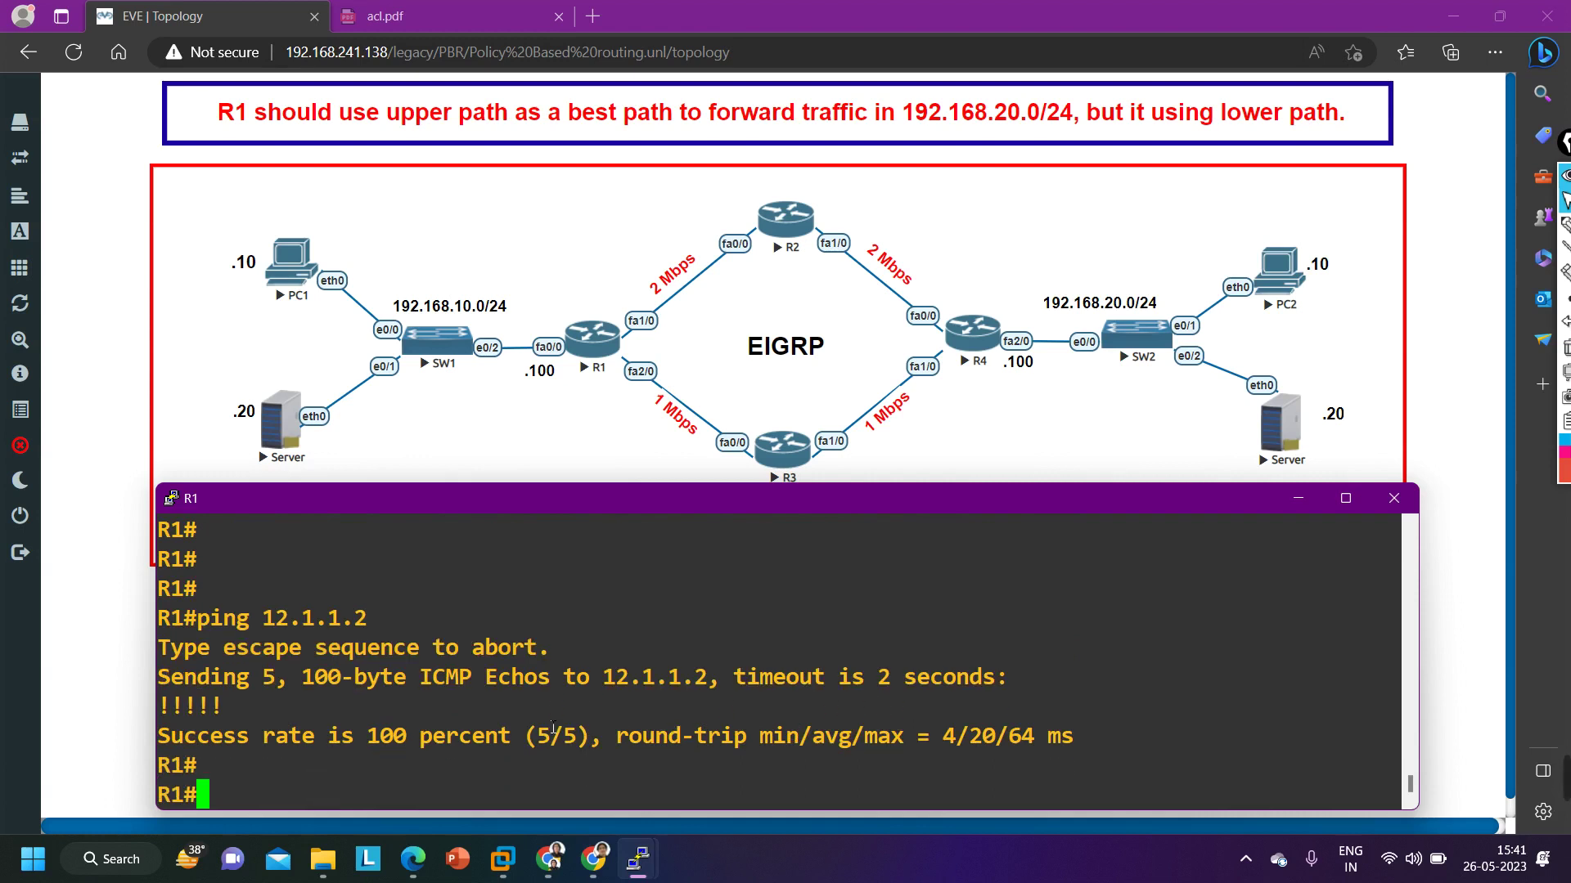
- Test connectivity from R1 to R3 by pinging 13.1.1.3
text(ping 1)
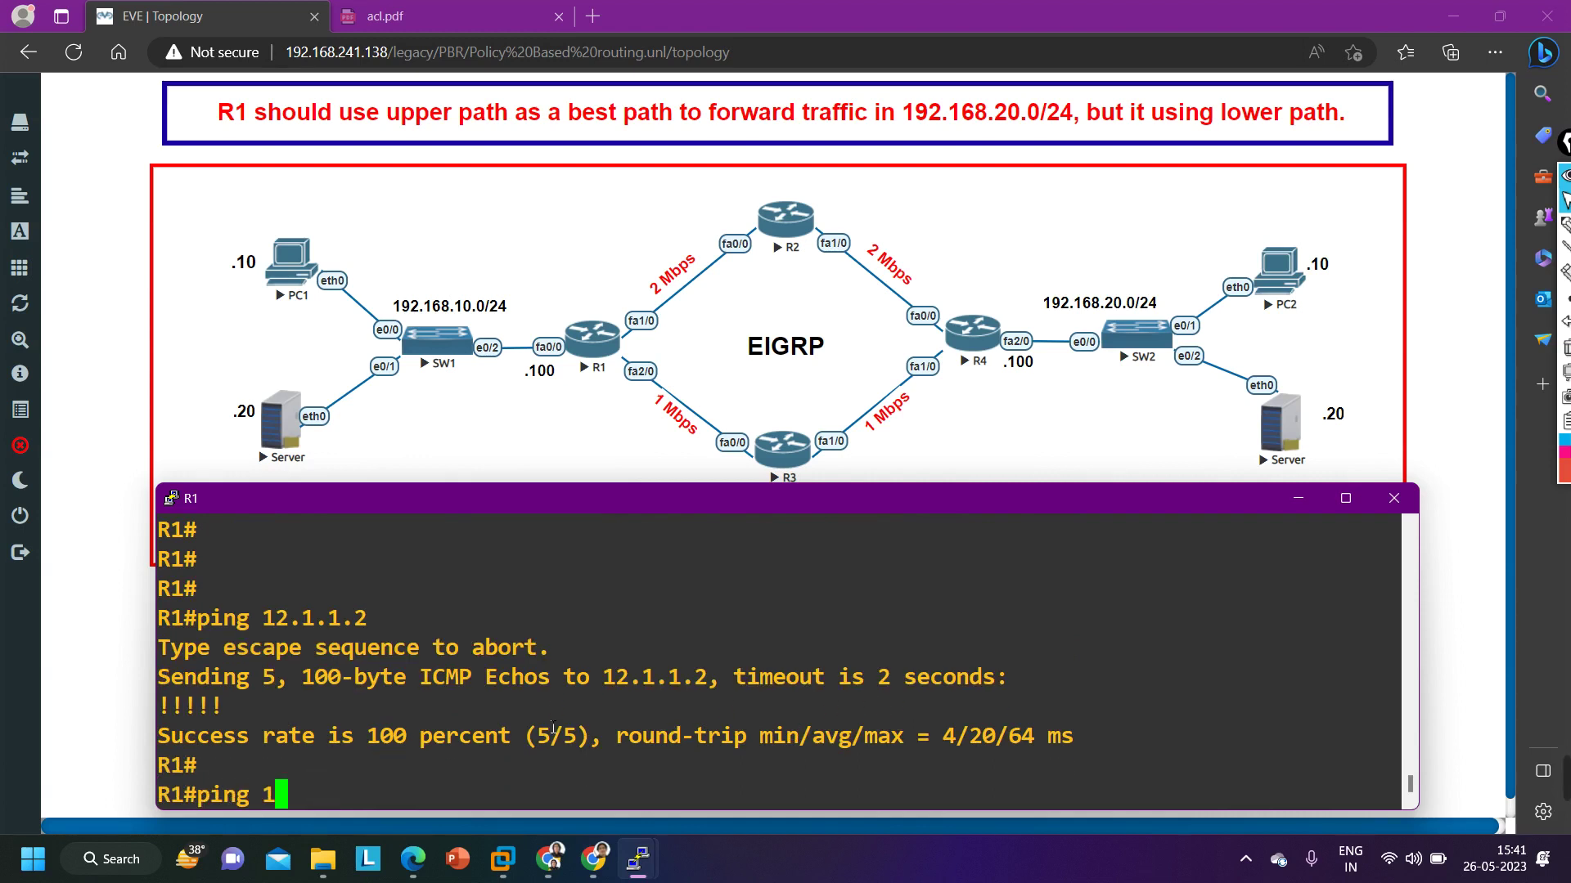
text(3.1.1.3)
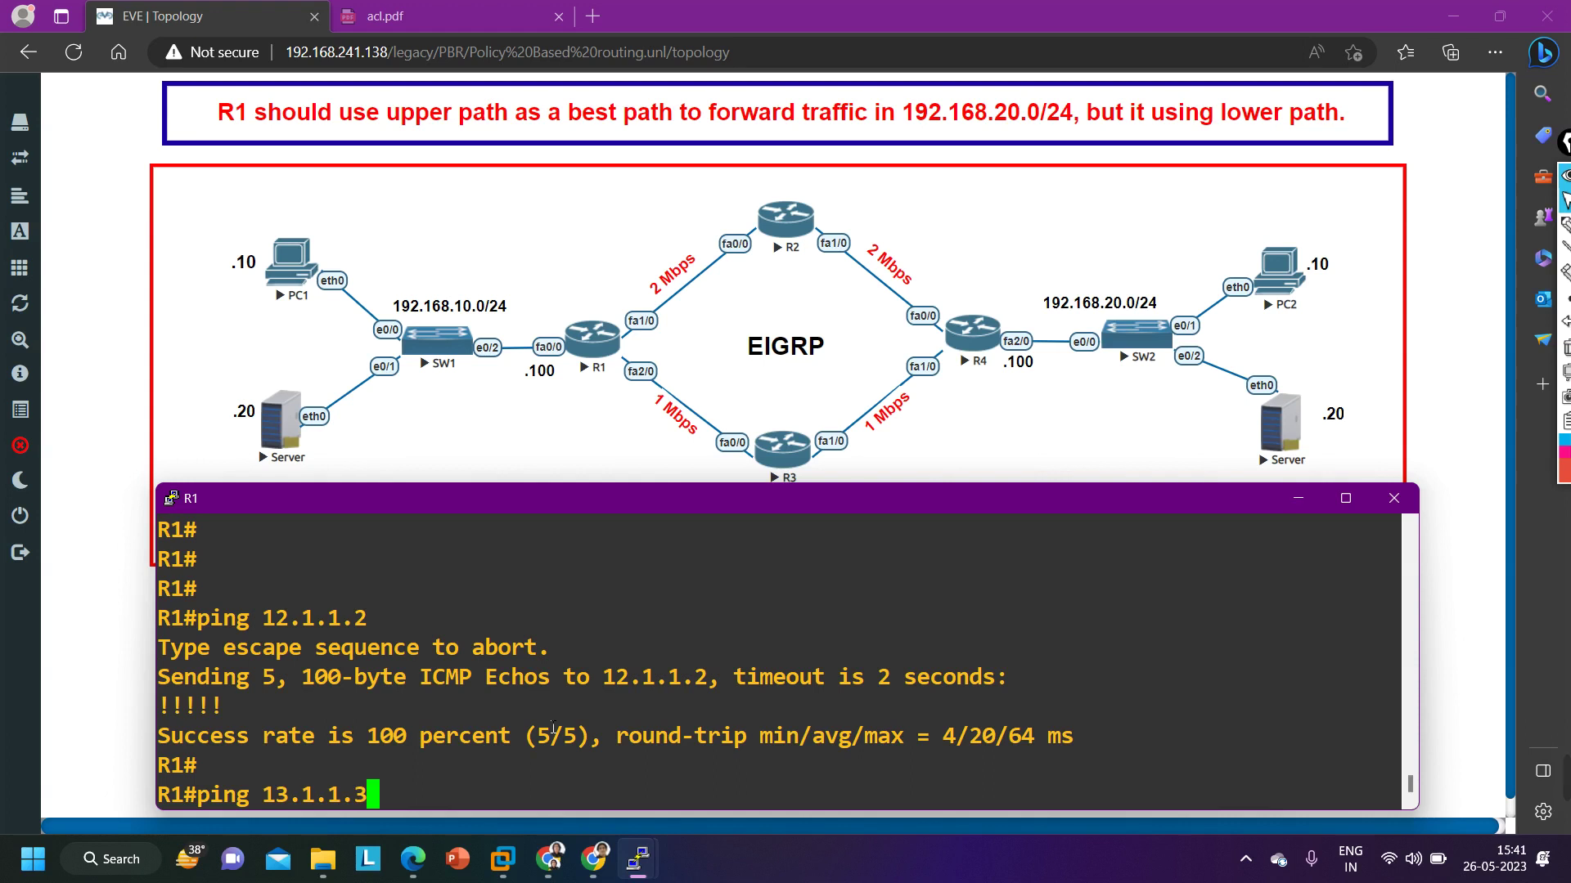
key(Return)
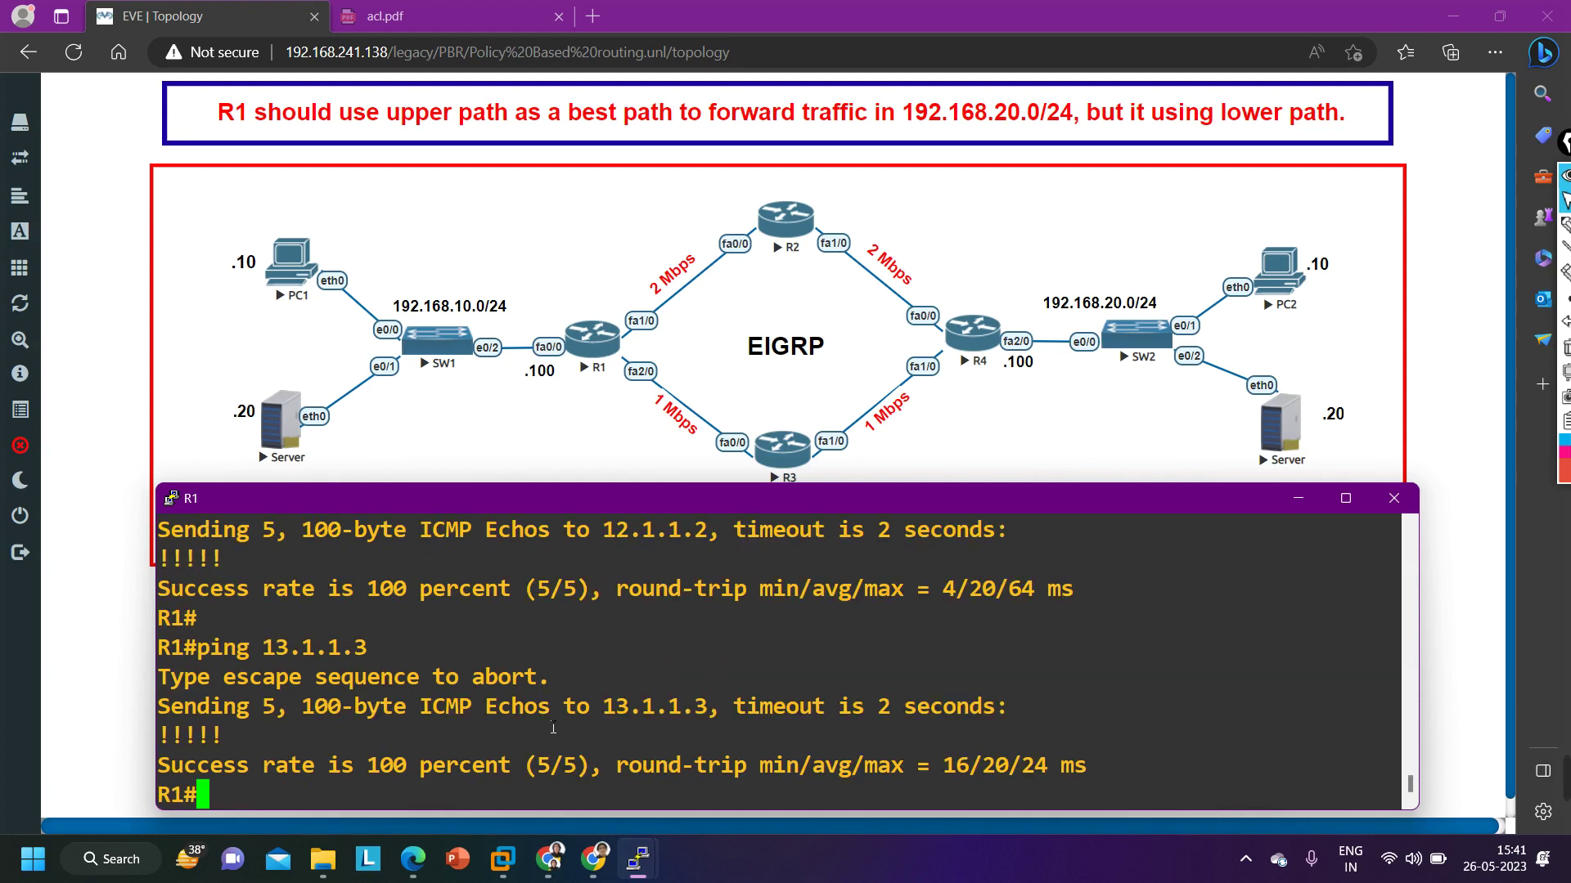
key(Return)
key(Return)
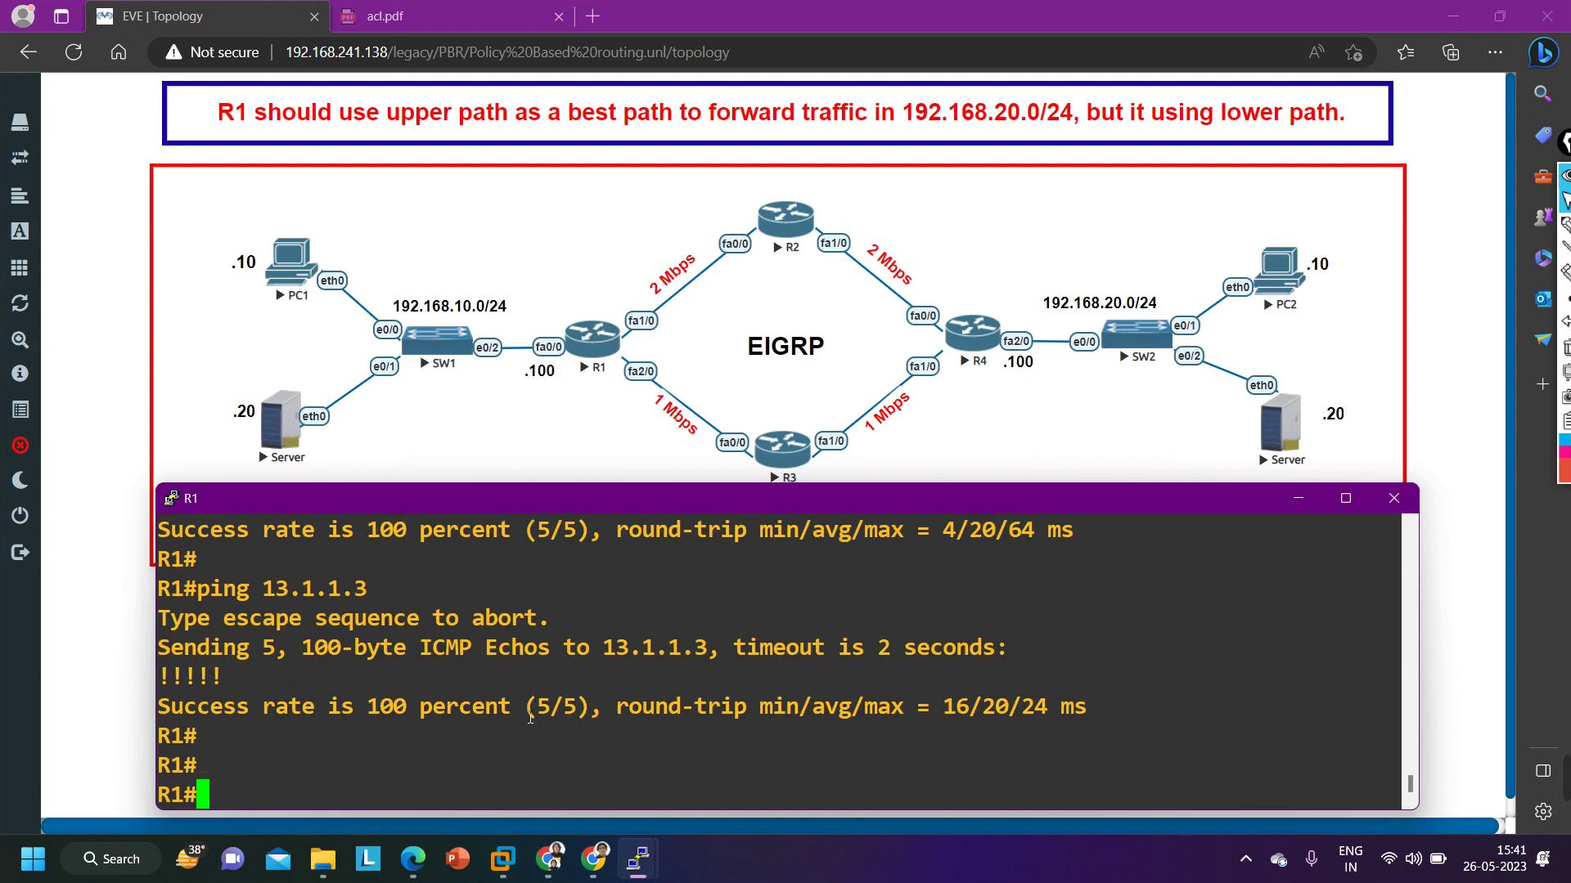
- List R1's addressed interfaces and their status by running show ip int br | ex un
text(sh)
key(Tab)
text(ip )
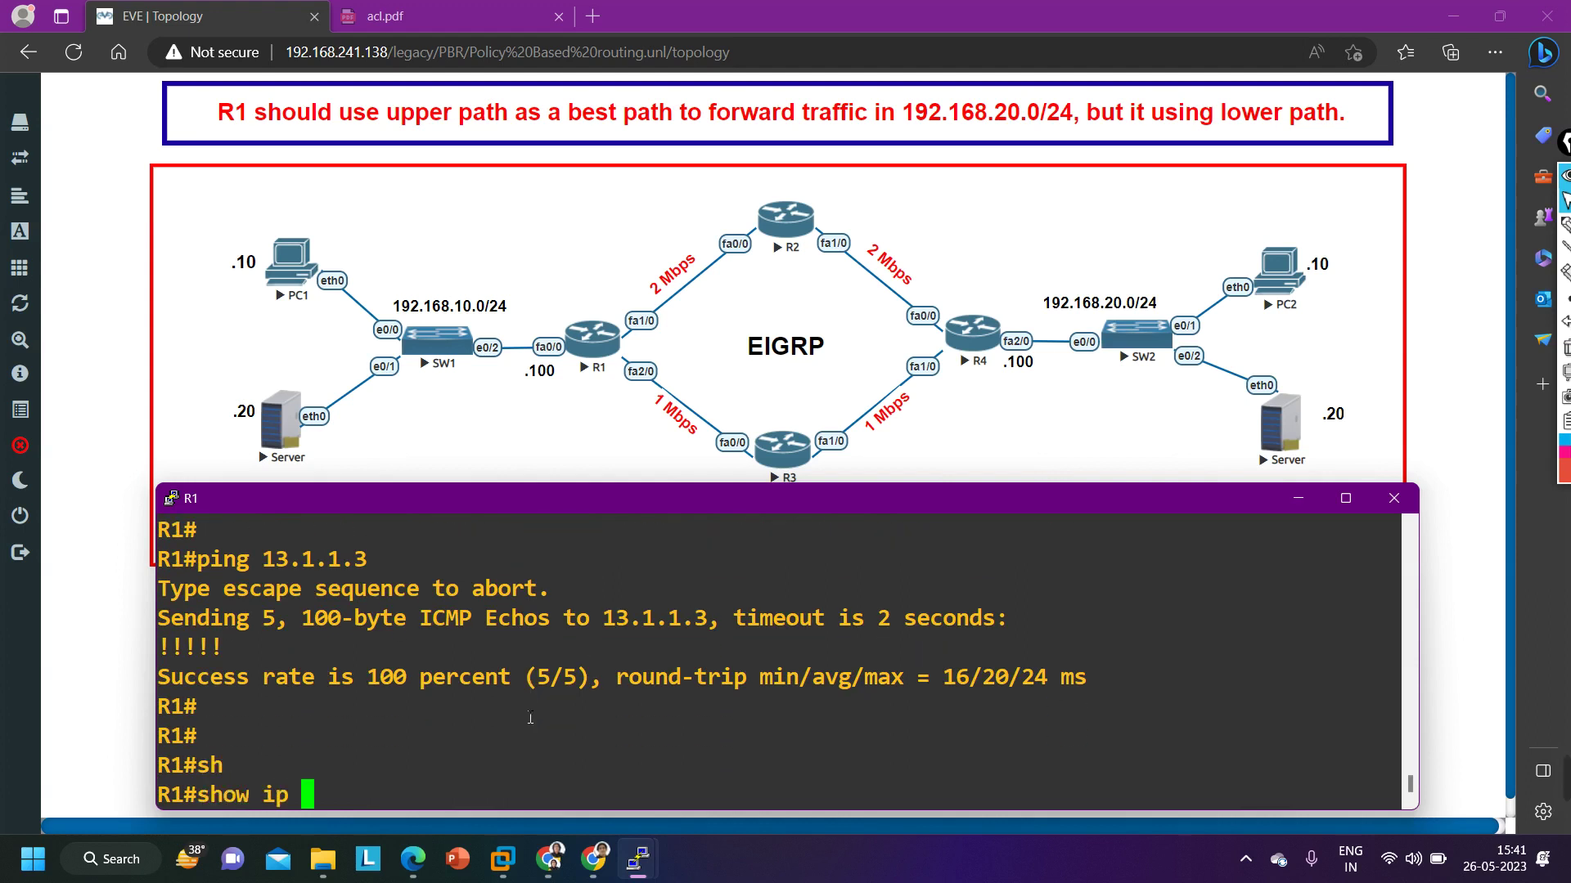
text(int br |)
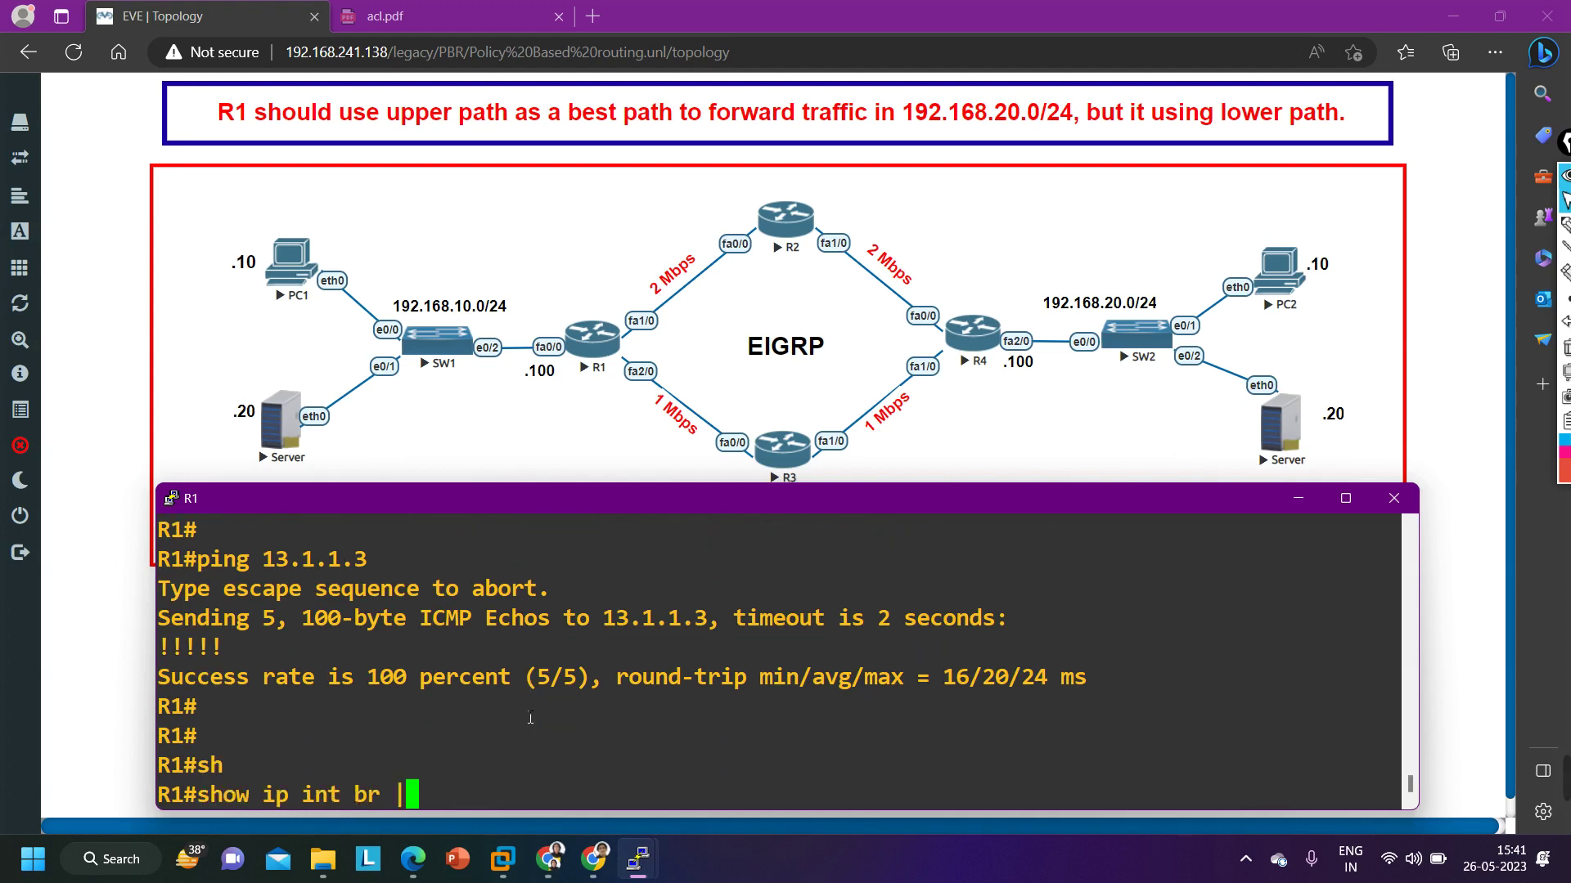
text( ex un)
key(Return)
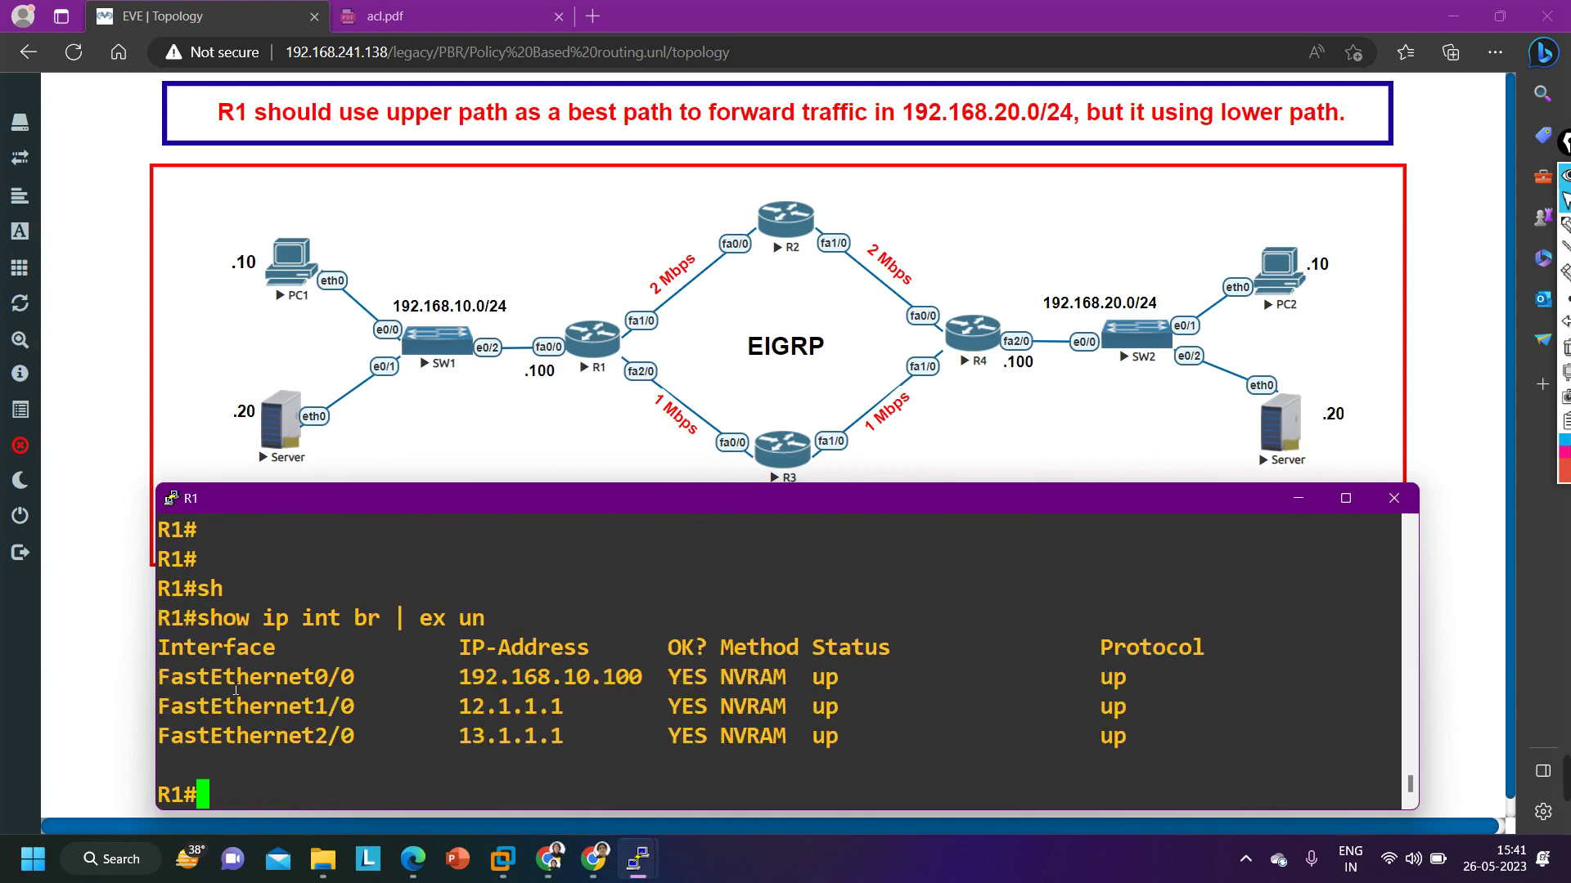
drag(223, 681, 691, 687)
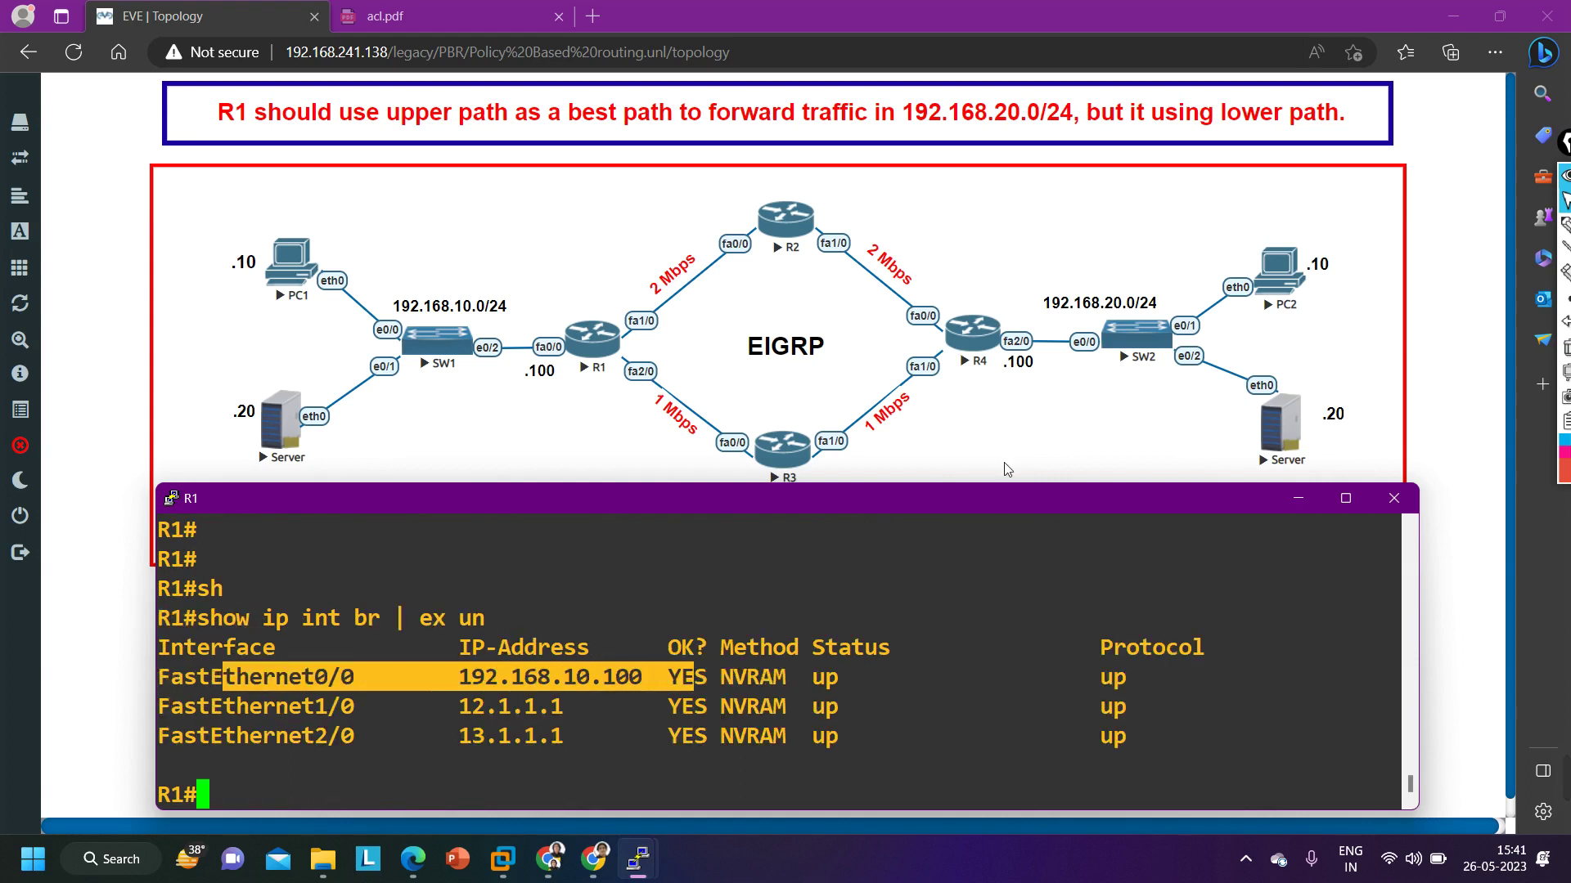
- Open R2's console from the topology and place its window below the network diagram
click(531, 417)
mouse_move(638, 859)
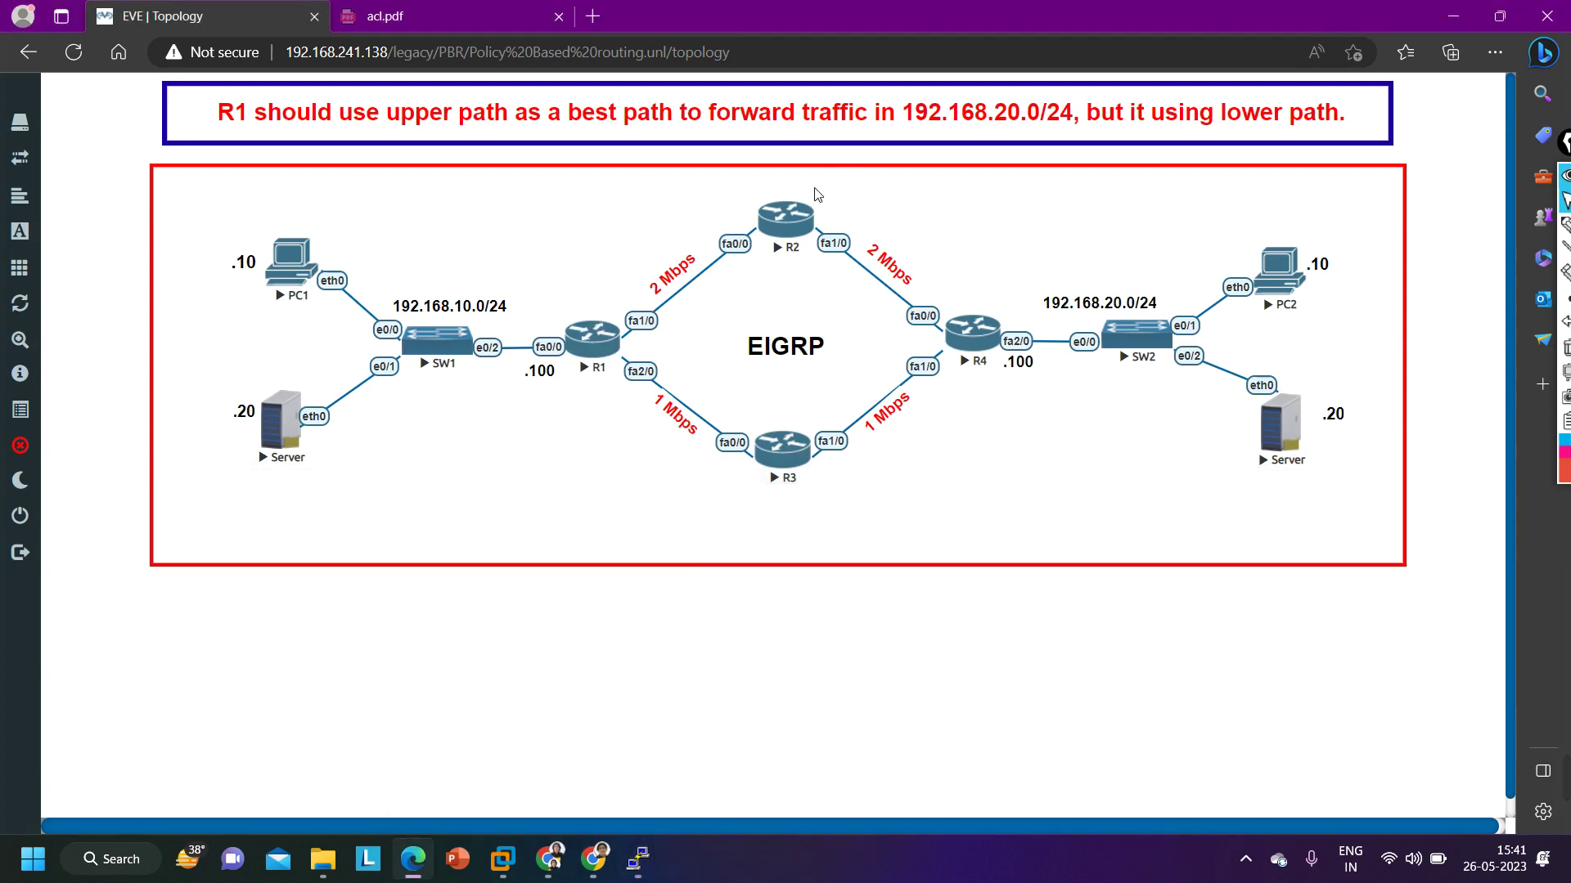
click(789, 219)
click(859, 165)
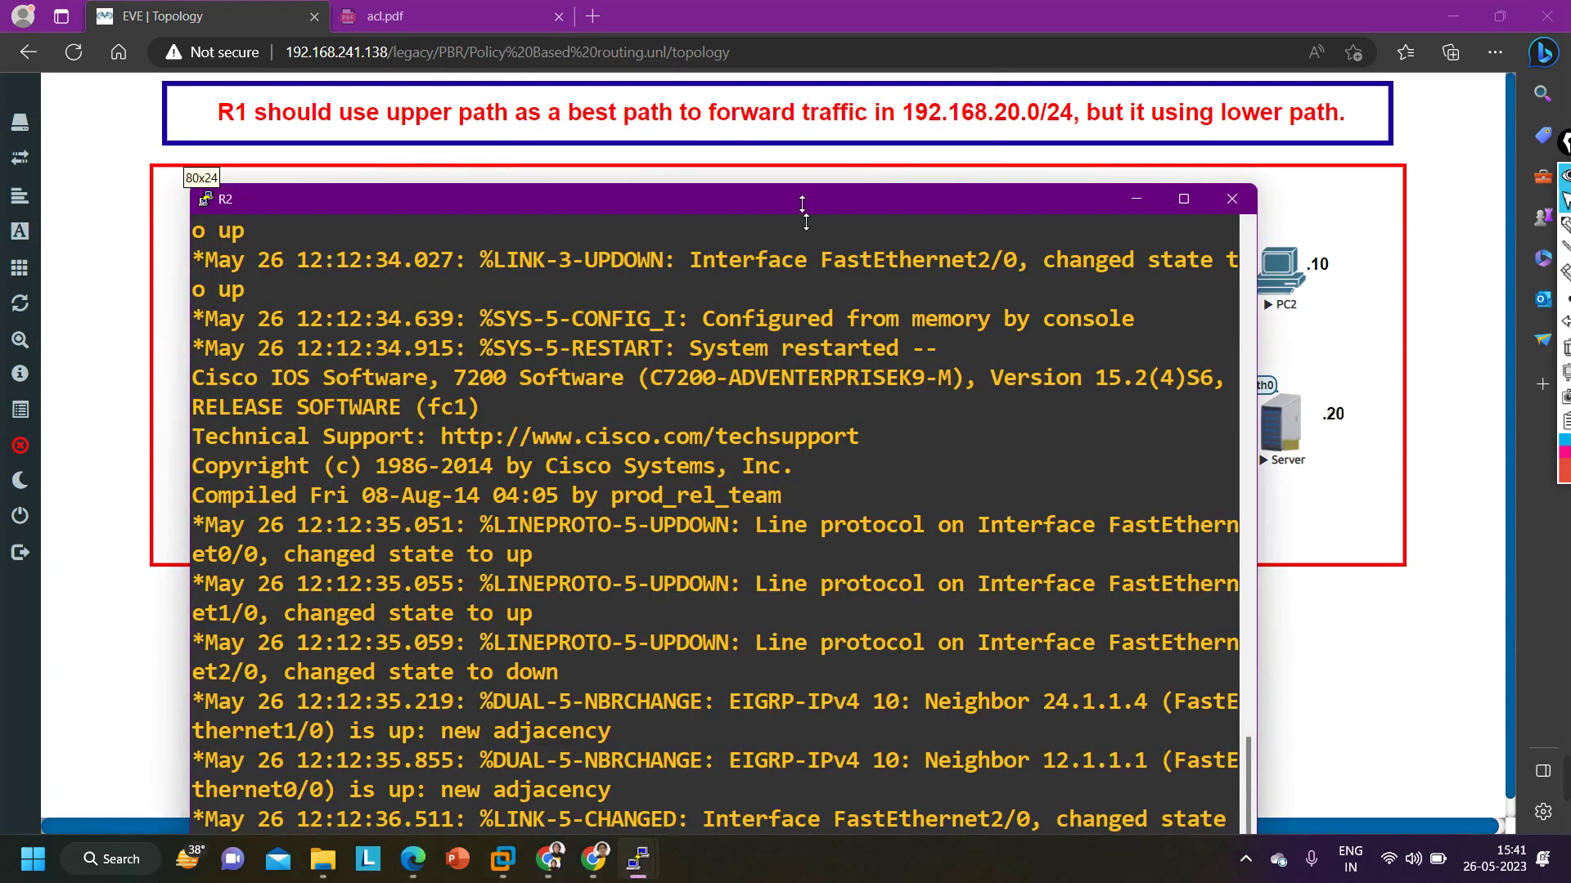
drag(805, 199, 862, 484)
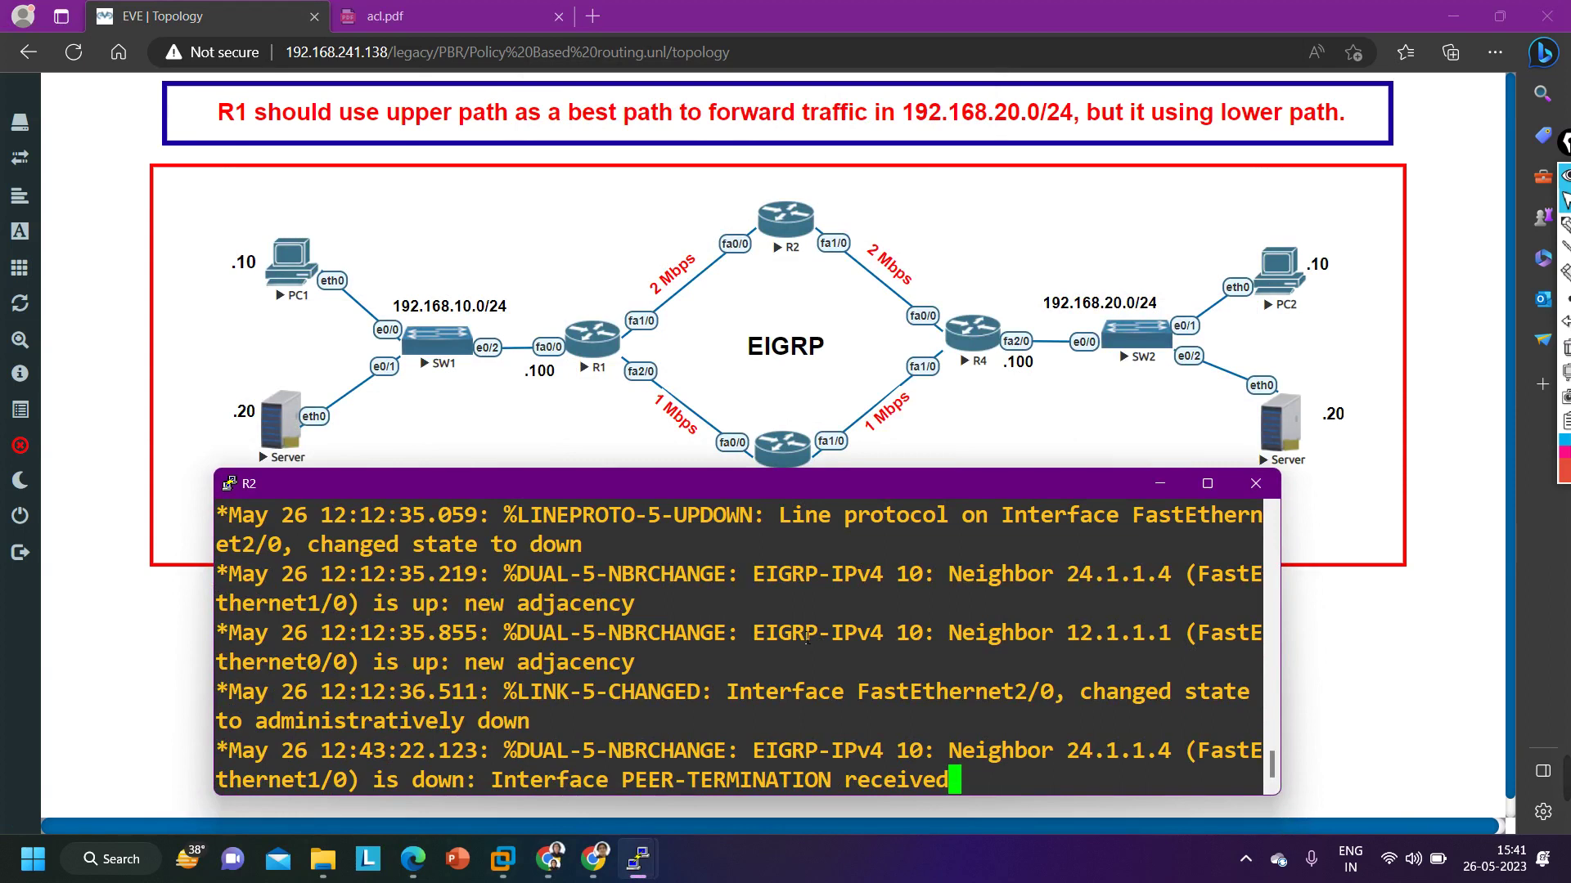
- Bring up the R2 prompt and enter privileged EXEC mode with en
key(Return)
key(Return)
key(Return)
key(Return)
key(Return)
key(Return)
key(Return)
key(Return)
key(Return)
key(Return)
text(e)
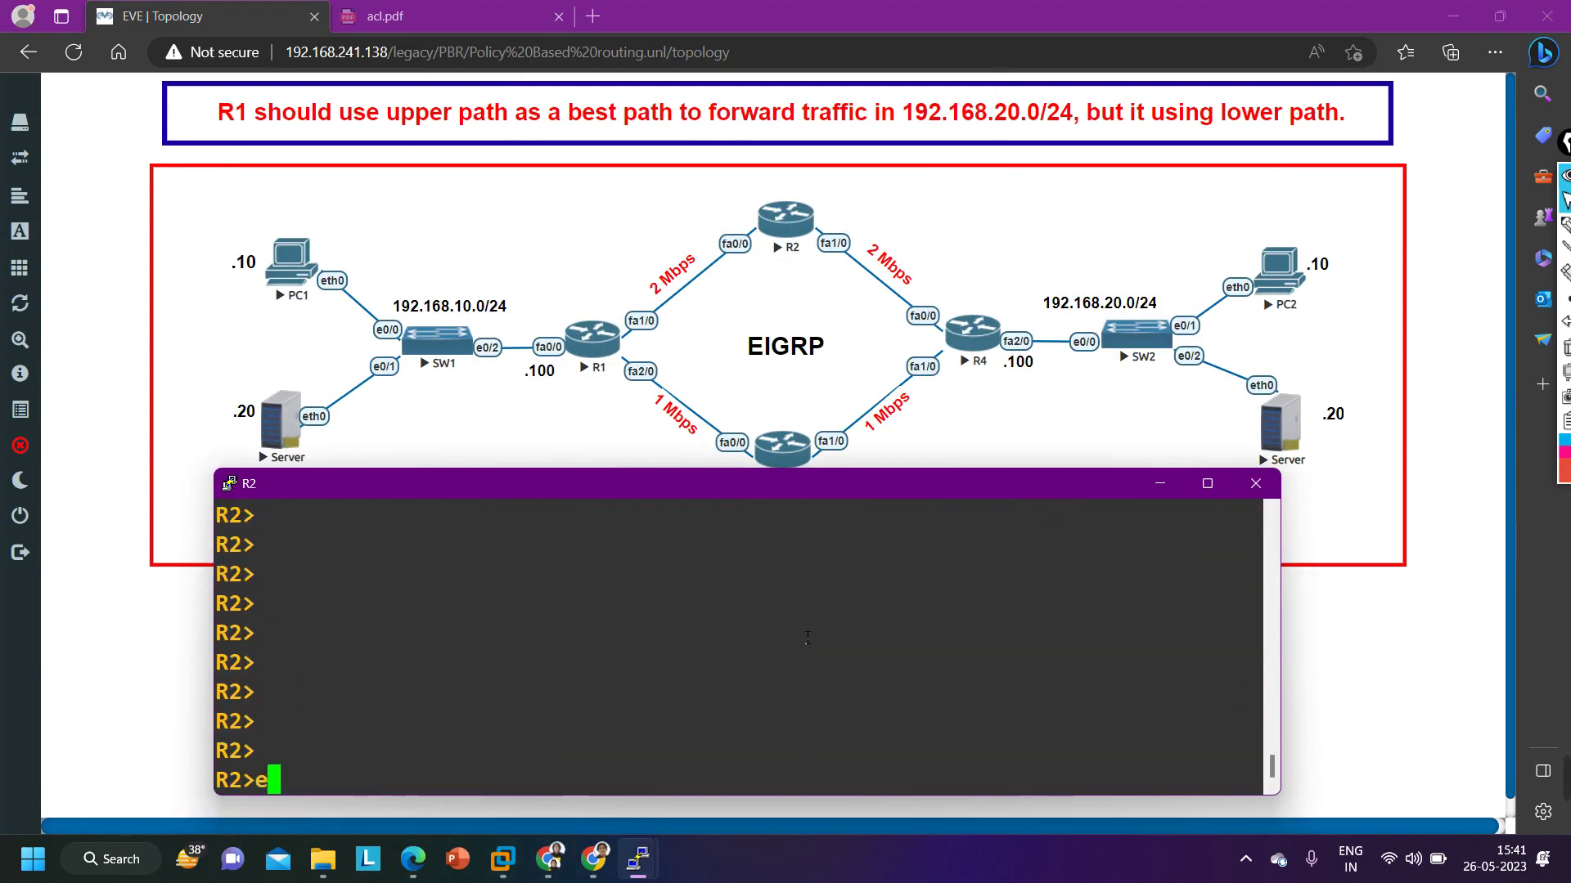
text(n)
key(Return)
key(Return)
- Check R2's EIGRP adjacencies by running show ip eigrp neighbors in a widened console window
text(sh)
key(Tab)
text(i)
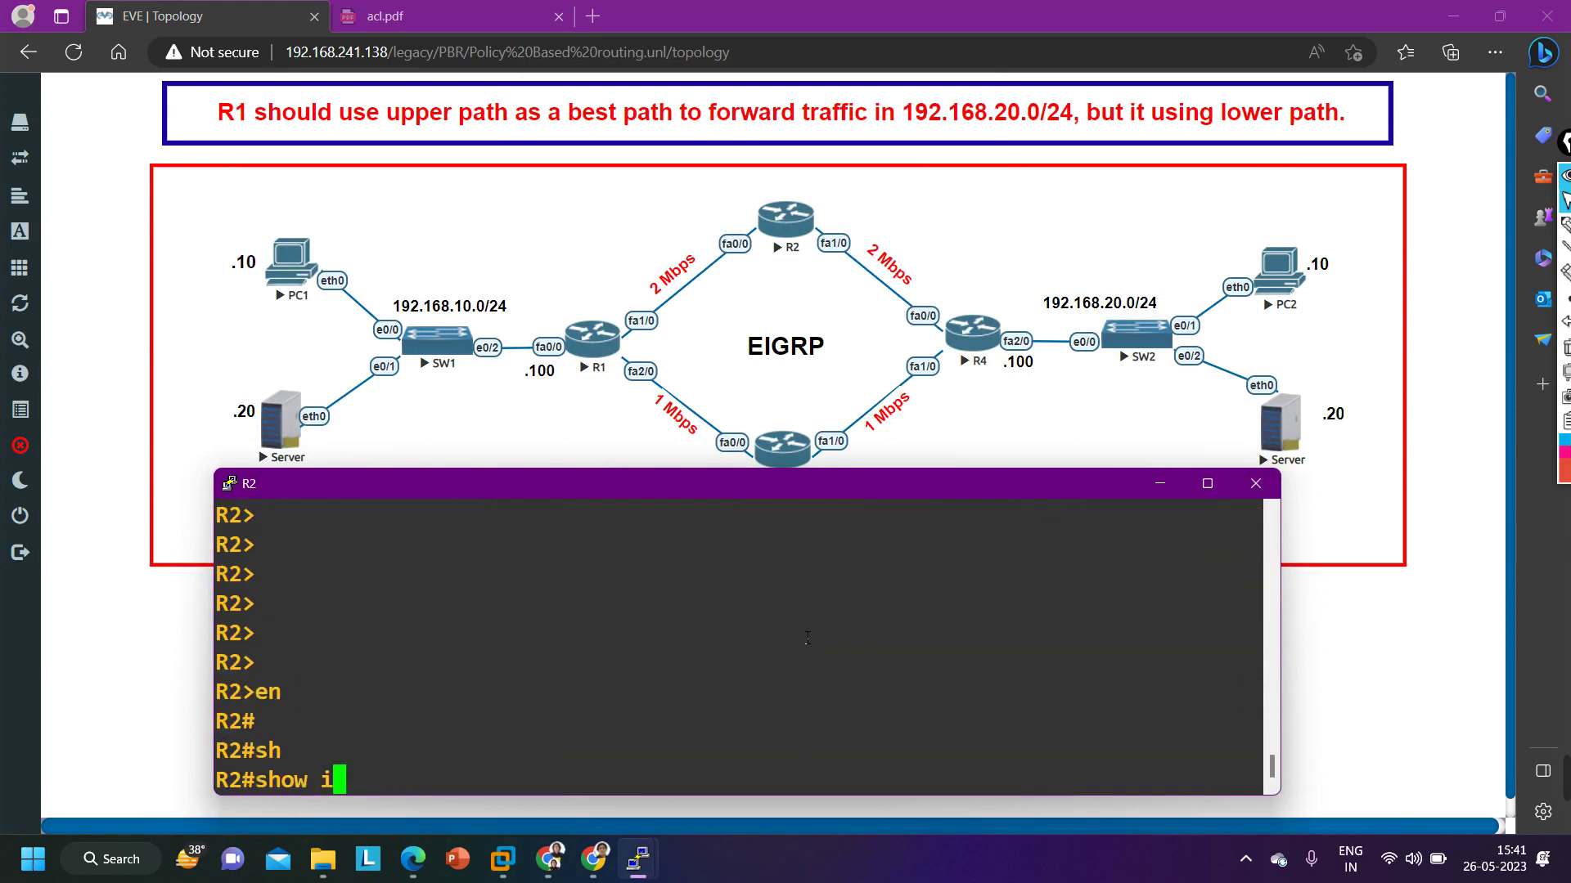
text(p ei)
key(Tab)
text(ne)
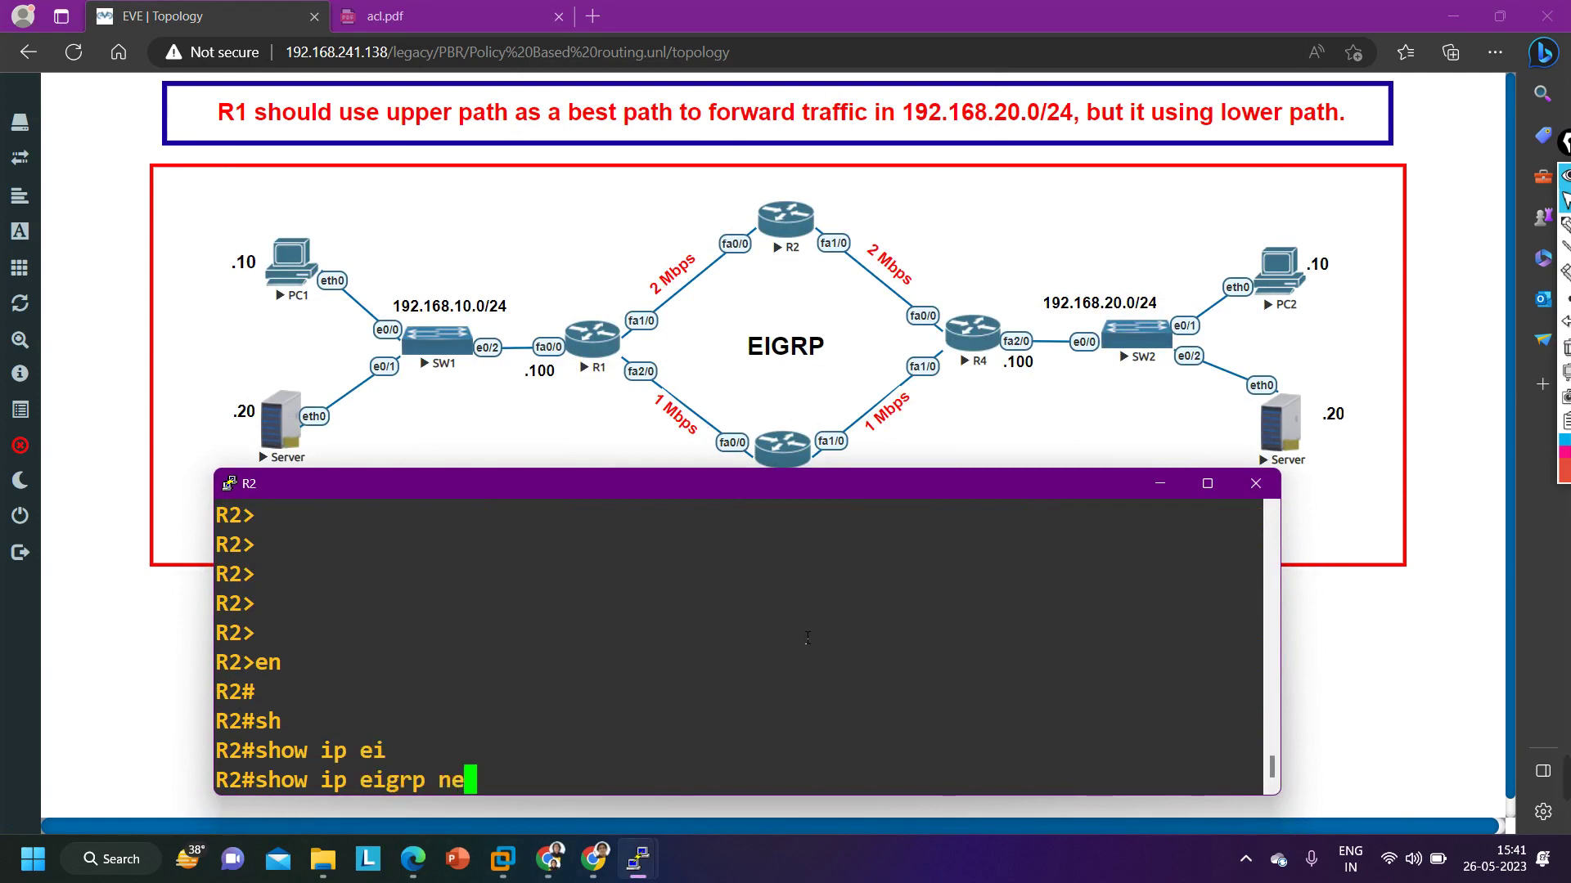
text(i)
key(Tab)
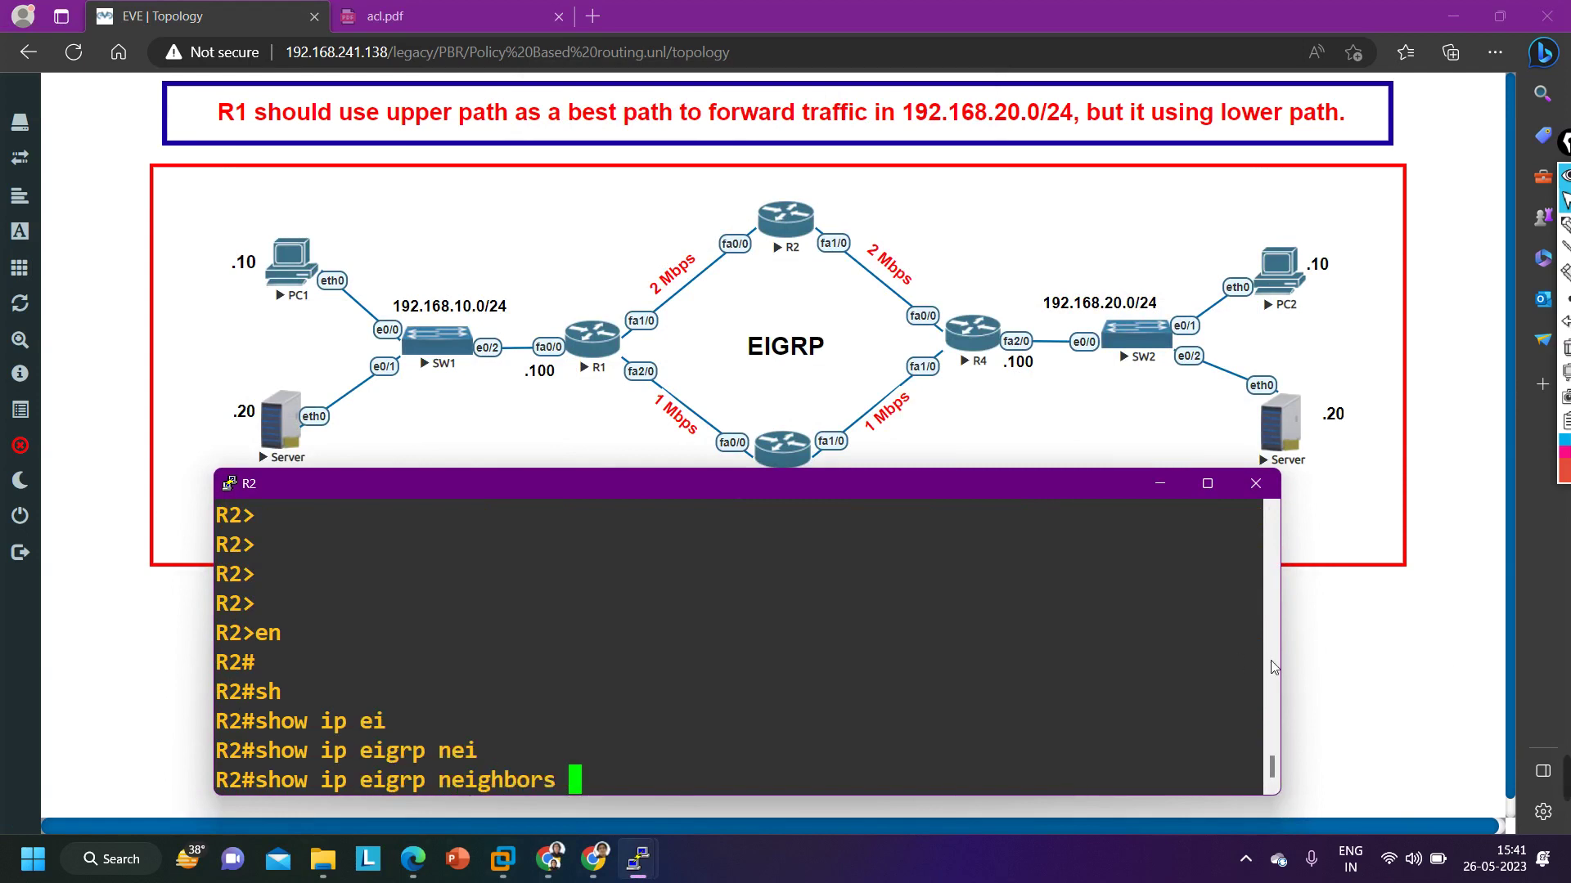
drag(1280, 661, 1493, 660)
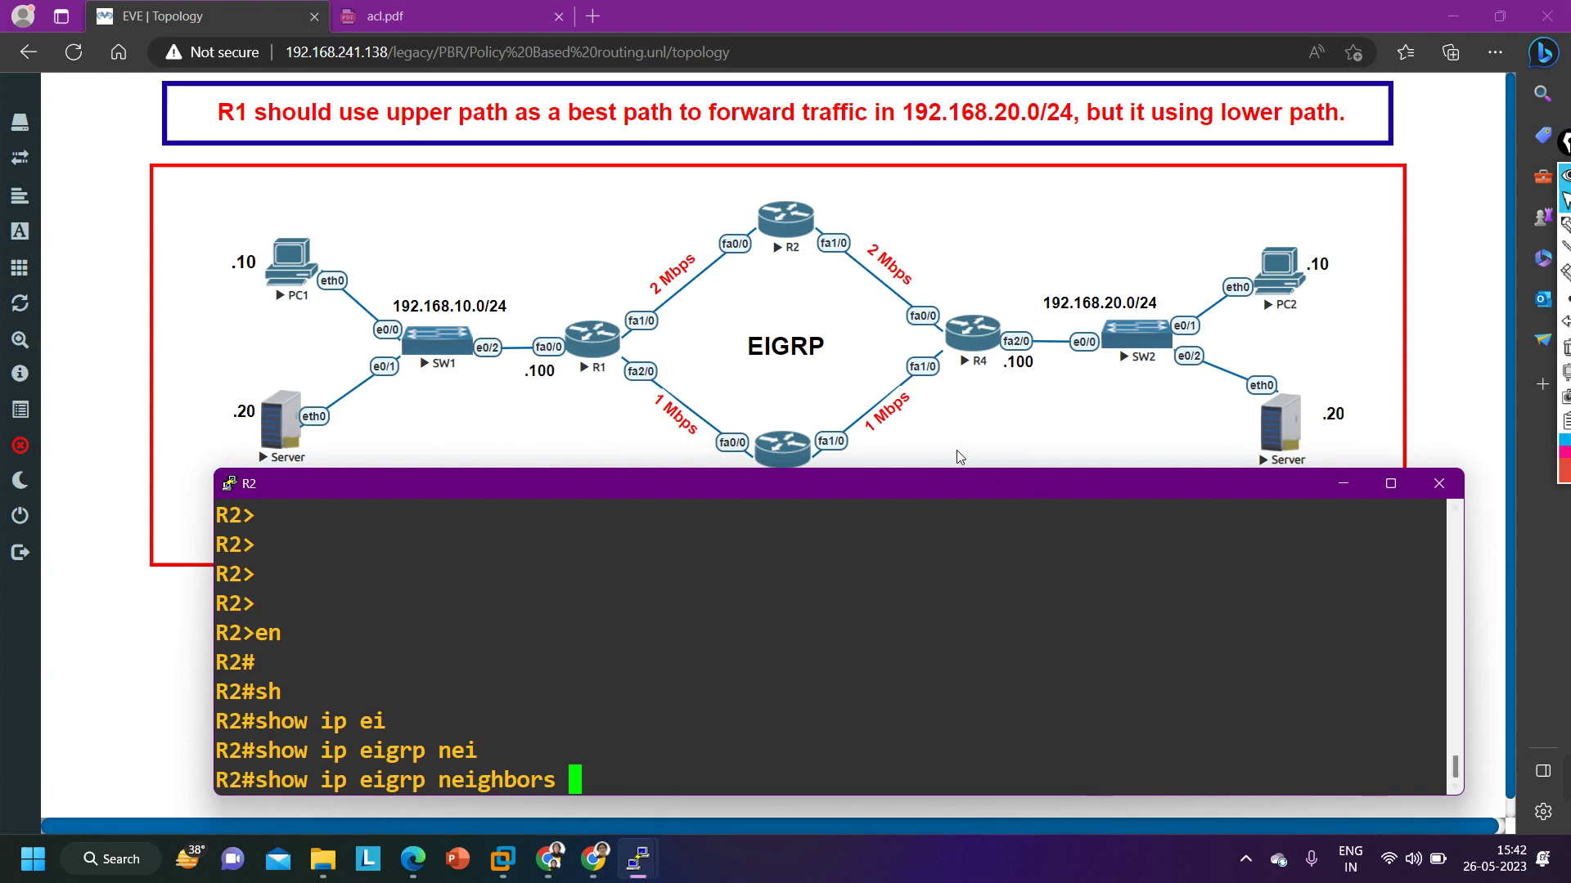
mouse_move(957, 481)
mouse_down()
mouse_move(956, 450)
mouse_move(957, 471)
mouse_up()
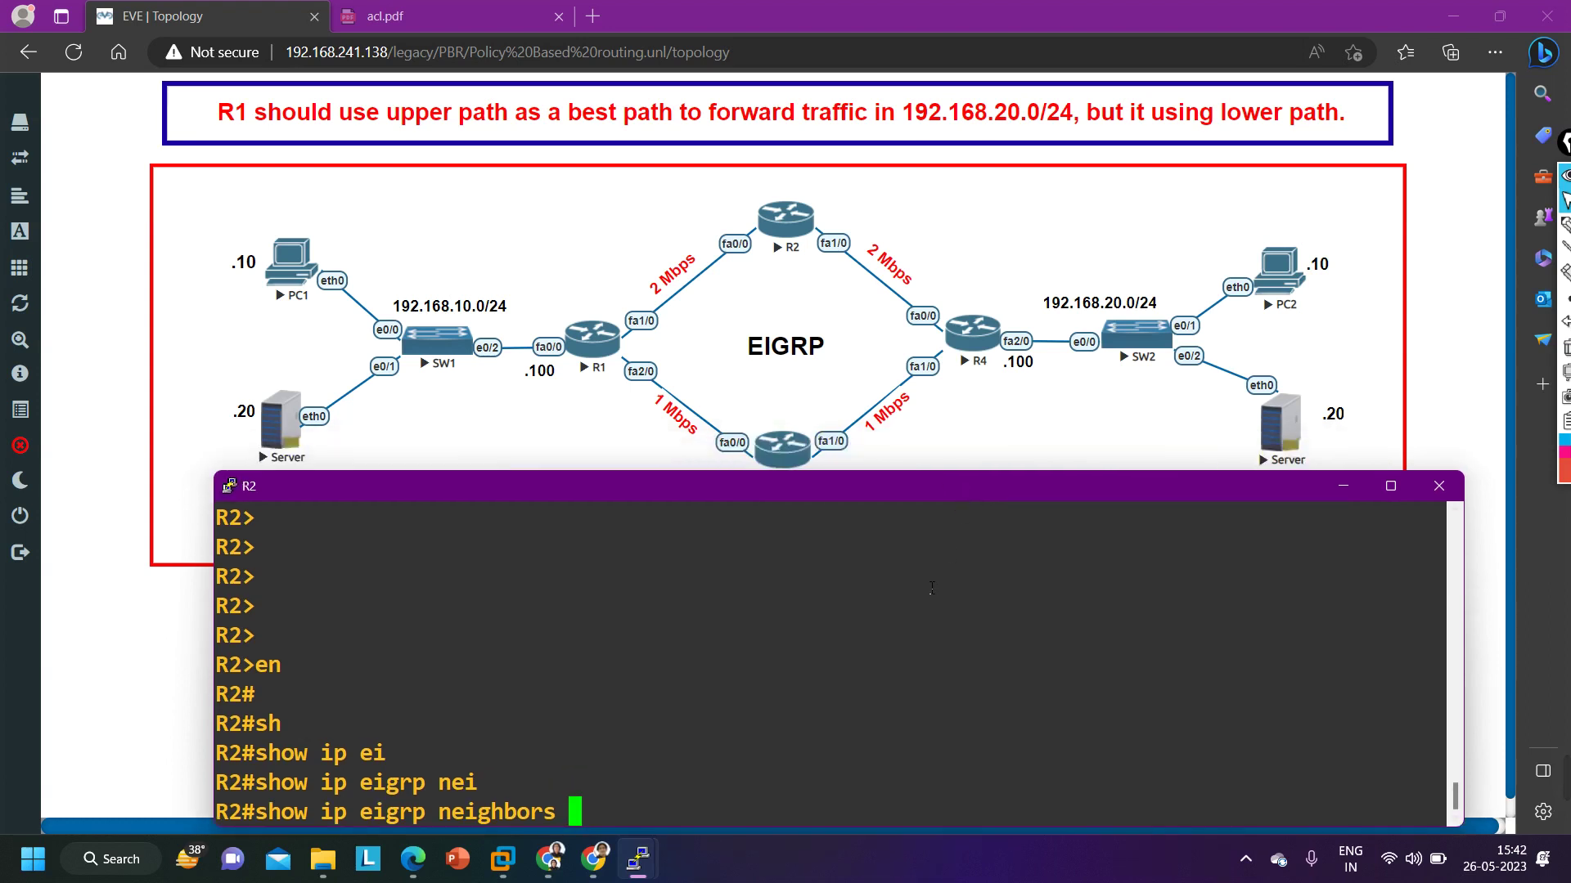
key(Return)
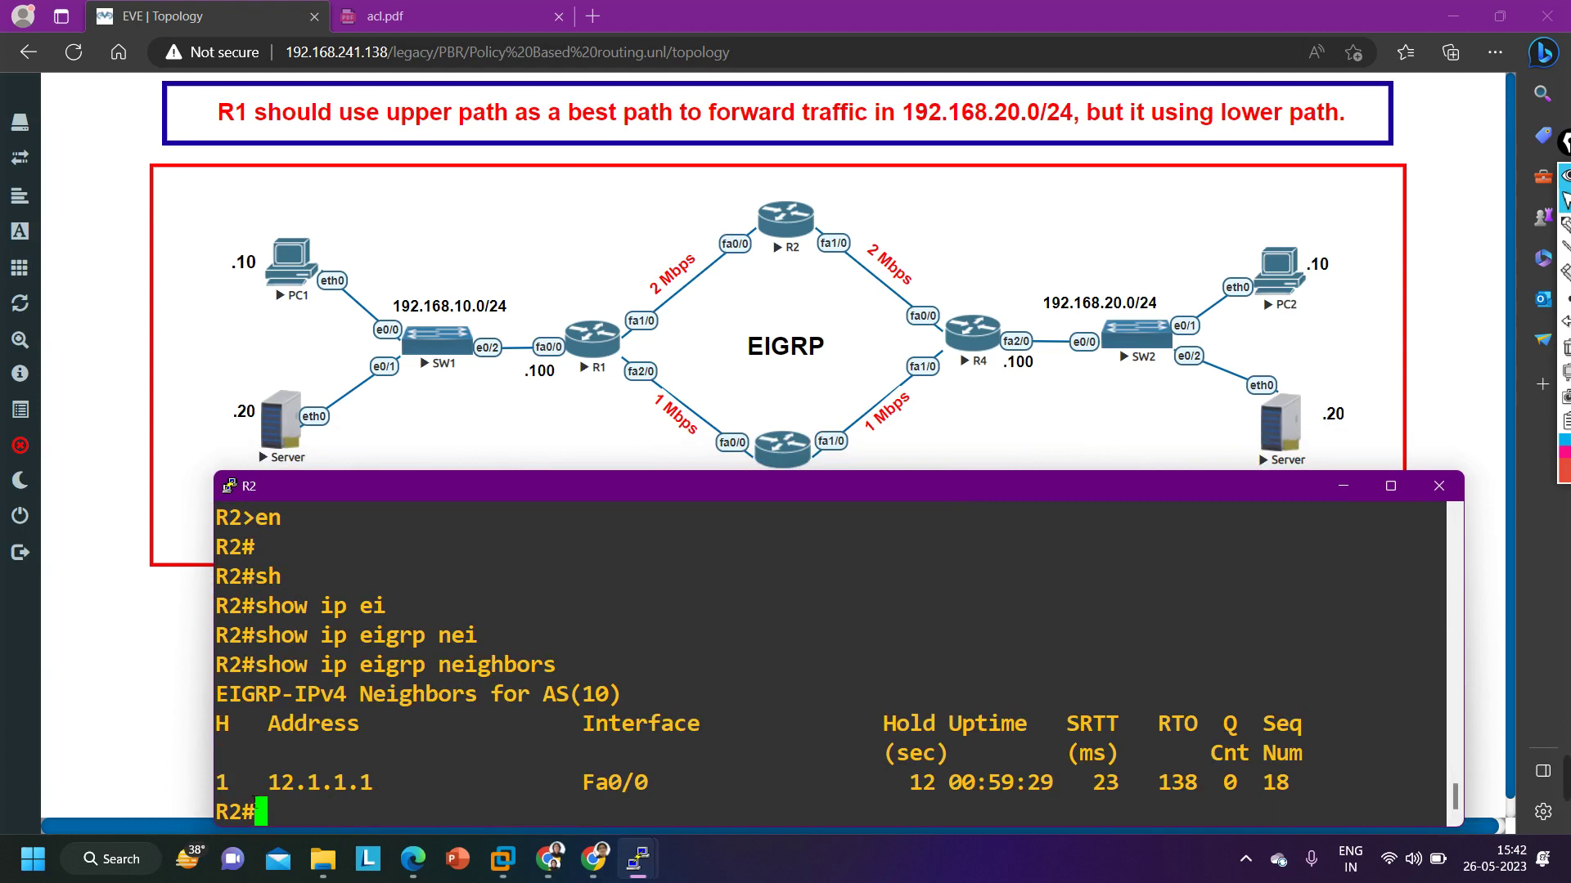
drag(260, 786, 420, 792)
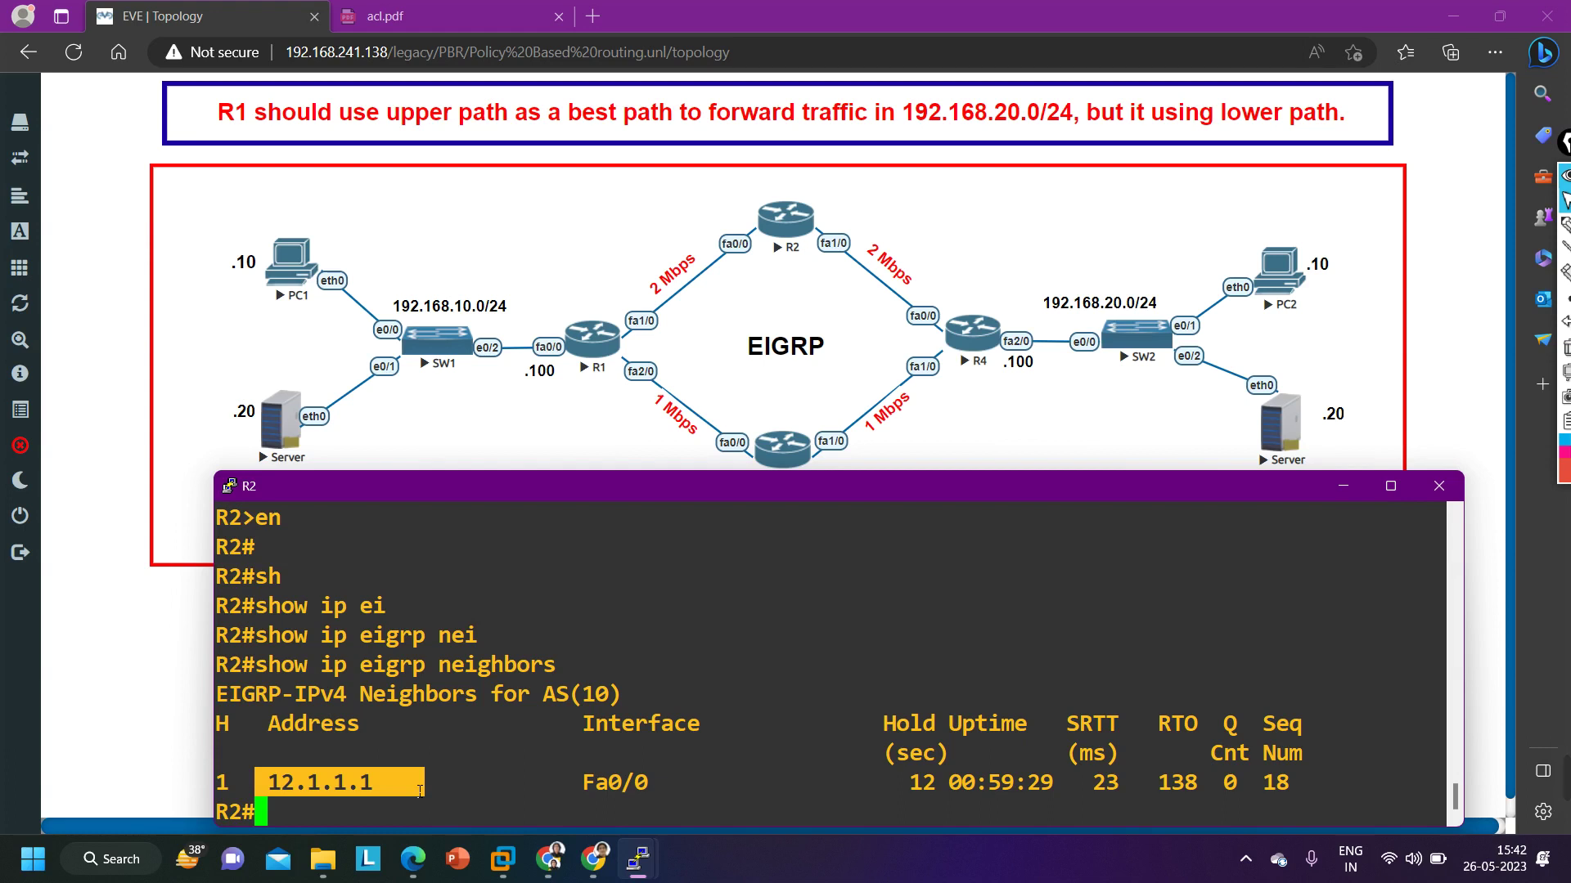
- List R2's addressed interfaces with show ip int br | ex un and examine the FastEthernet1/0 status
key(Return)
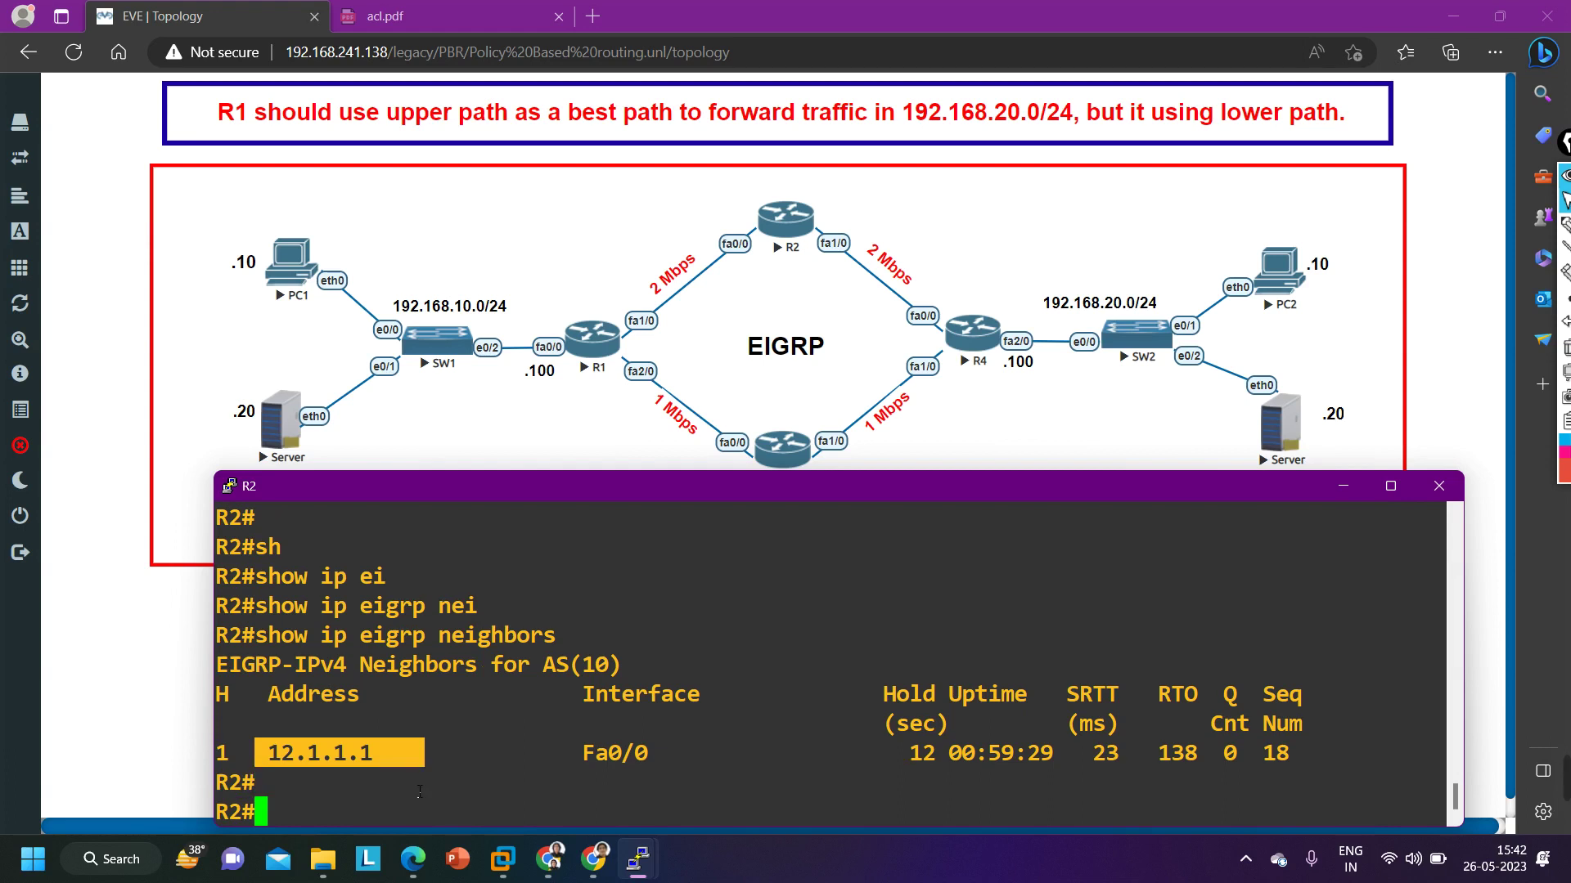
text(sh)
key(Tab)
text(ip int b)
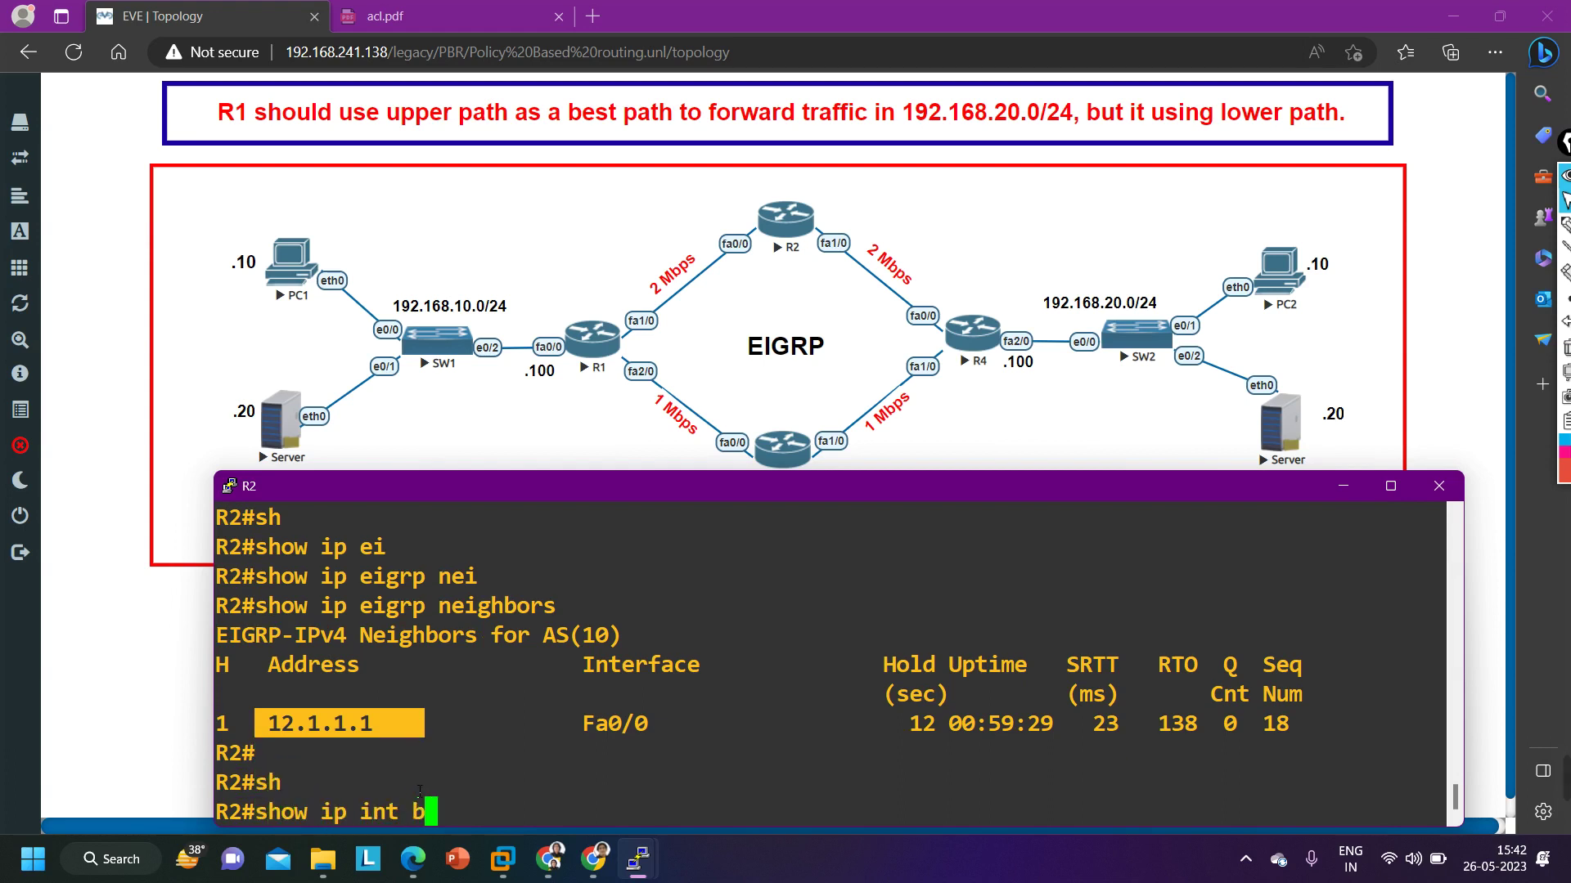
text(r | exc)
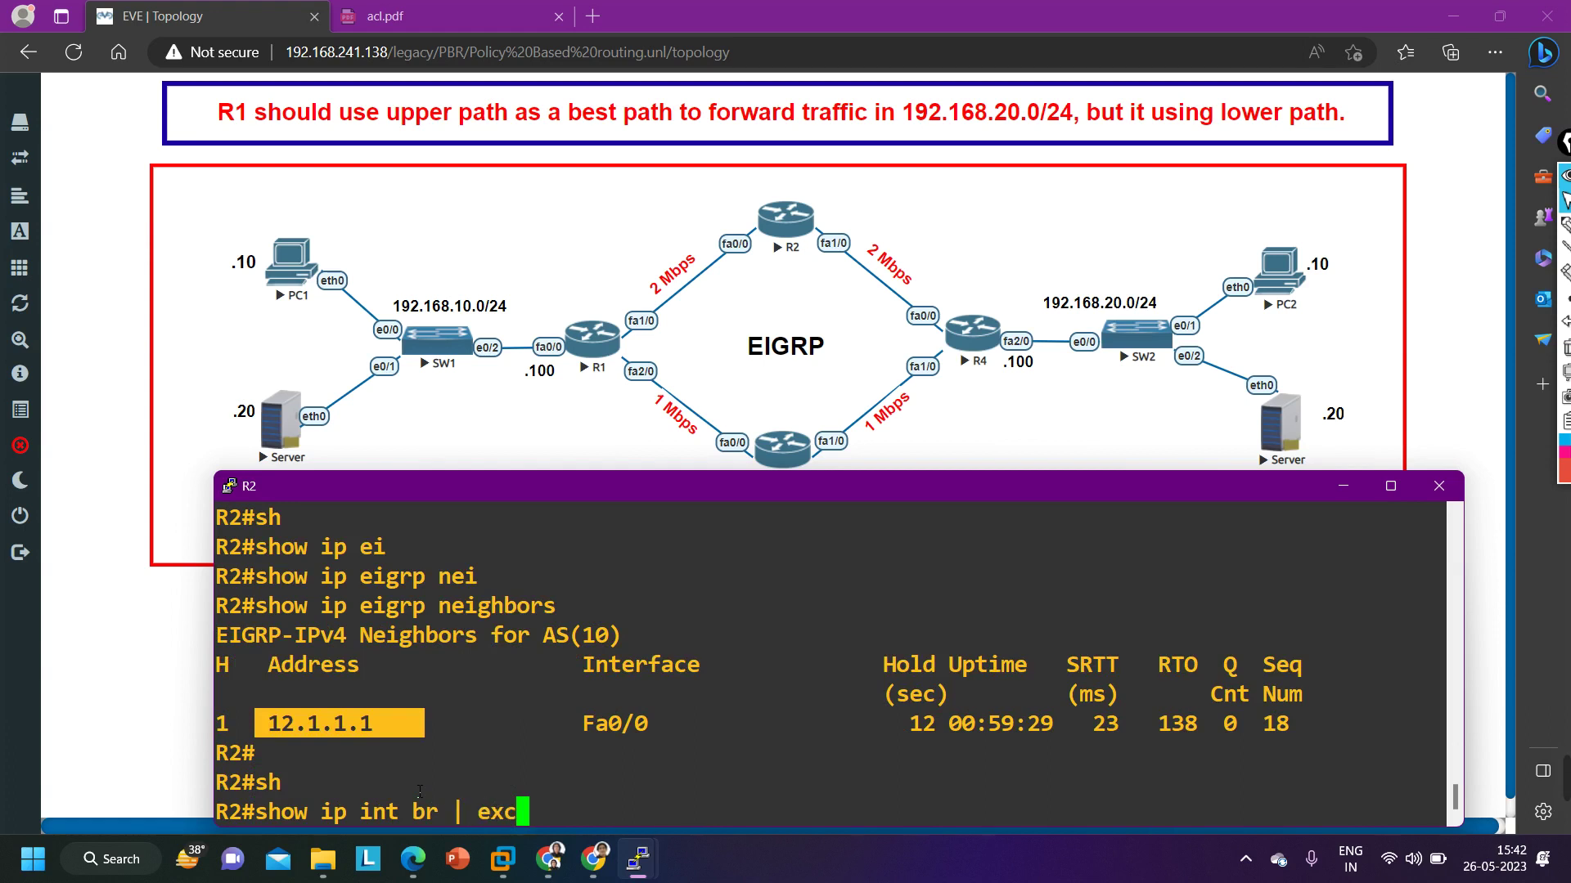
key(BackSpace)
text(un)
key(Return)
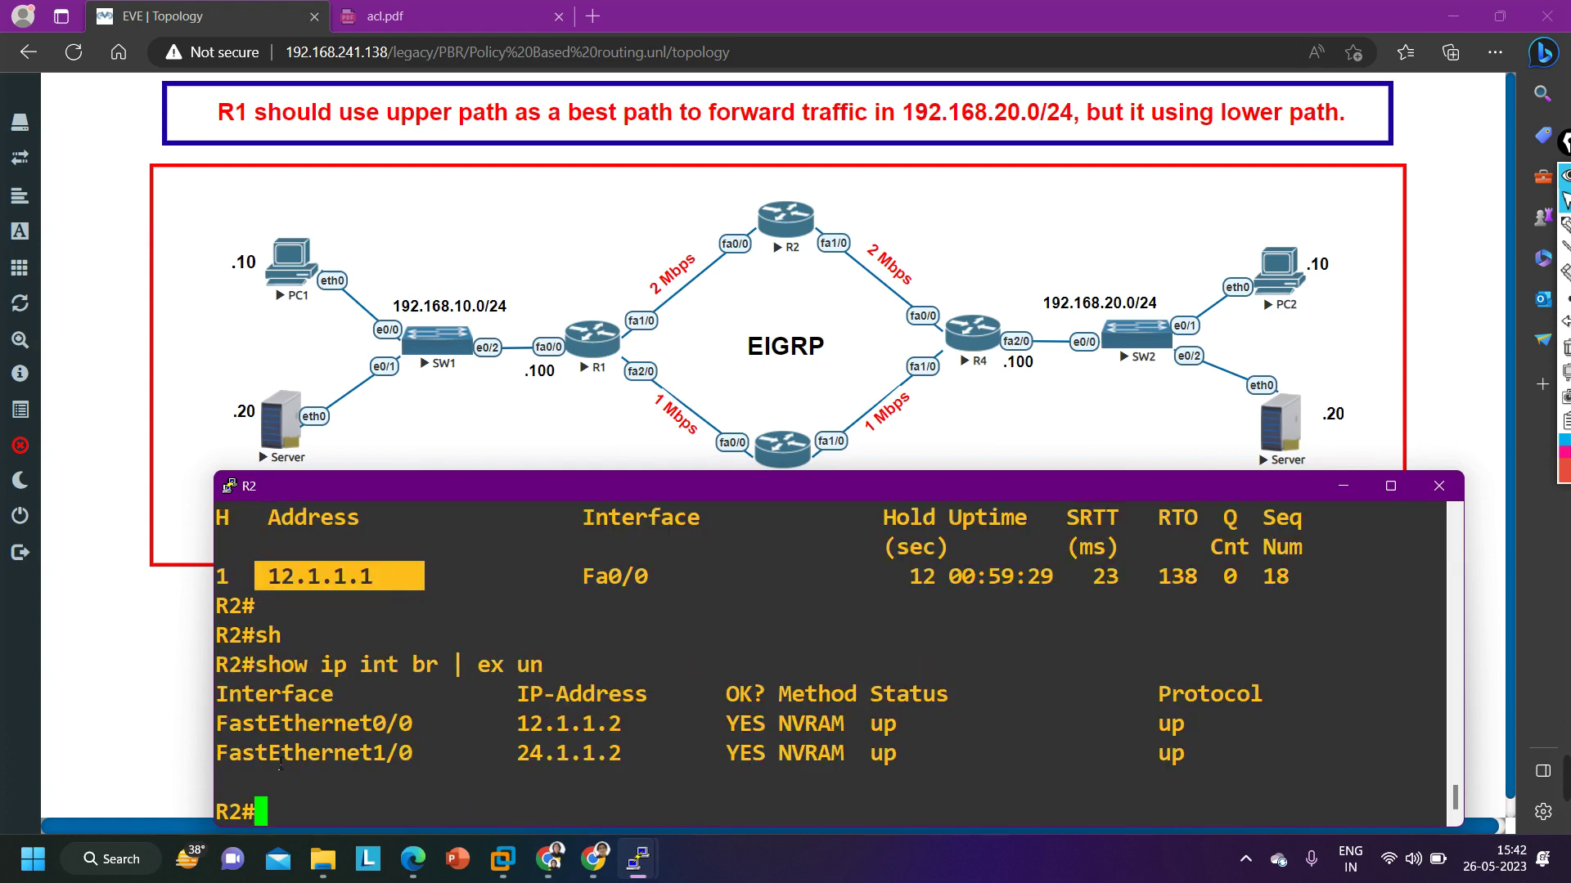
click(276, 734)
drag(270, 754, 1090, 789)
drag(1241, 785, 1248, 769)
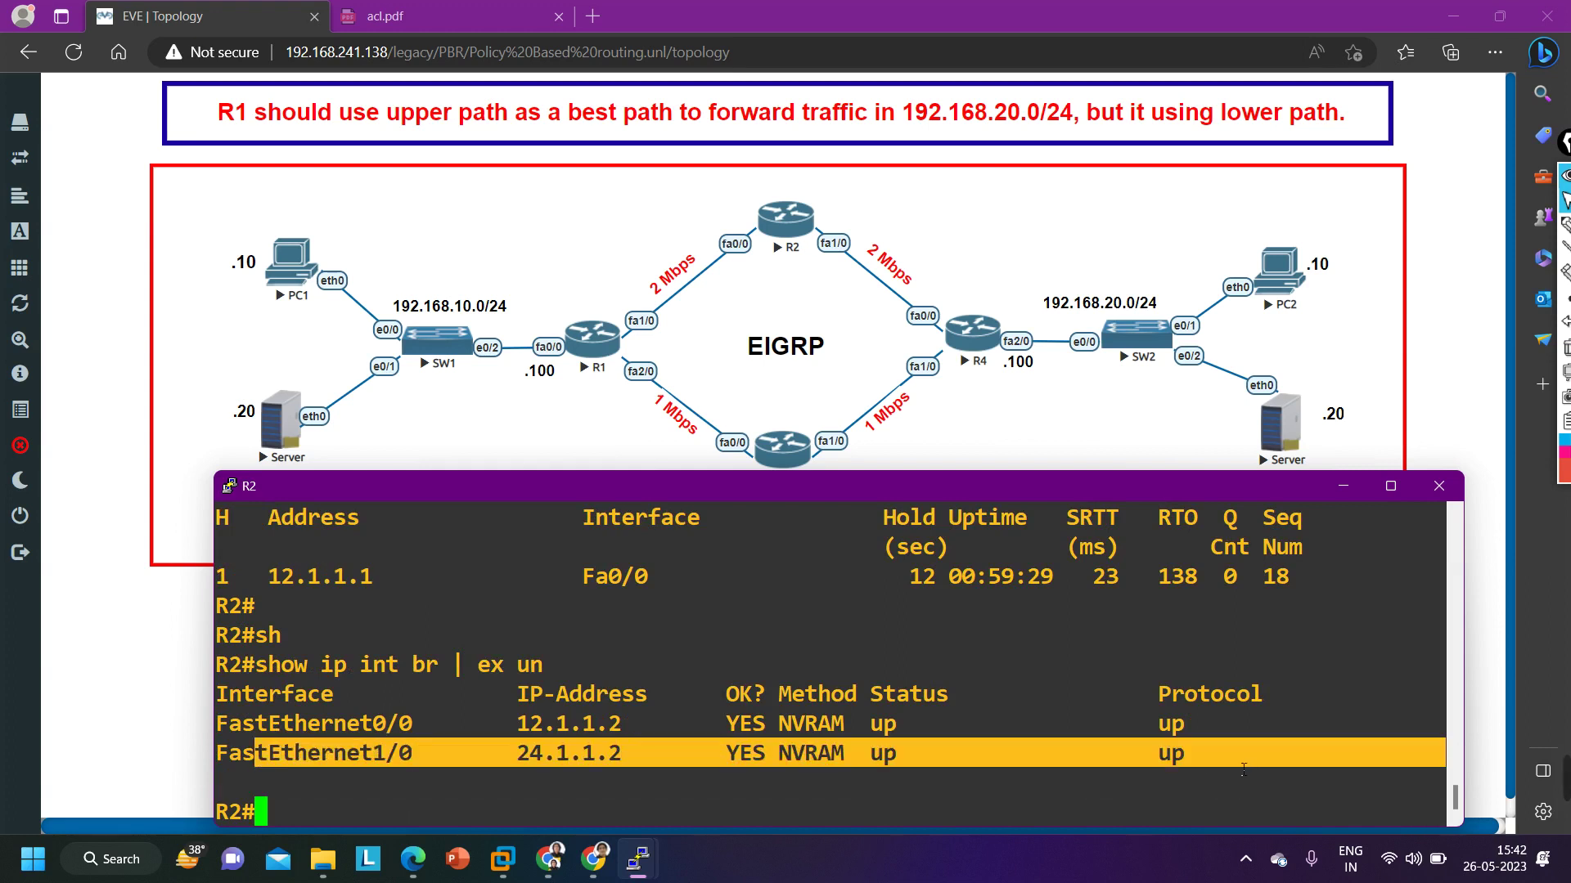
- Test connectivity from R2 to R4 by pinging 24.1.1.4
key(Return)
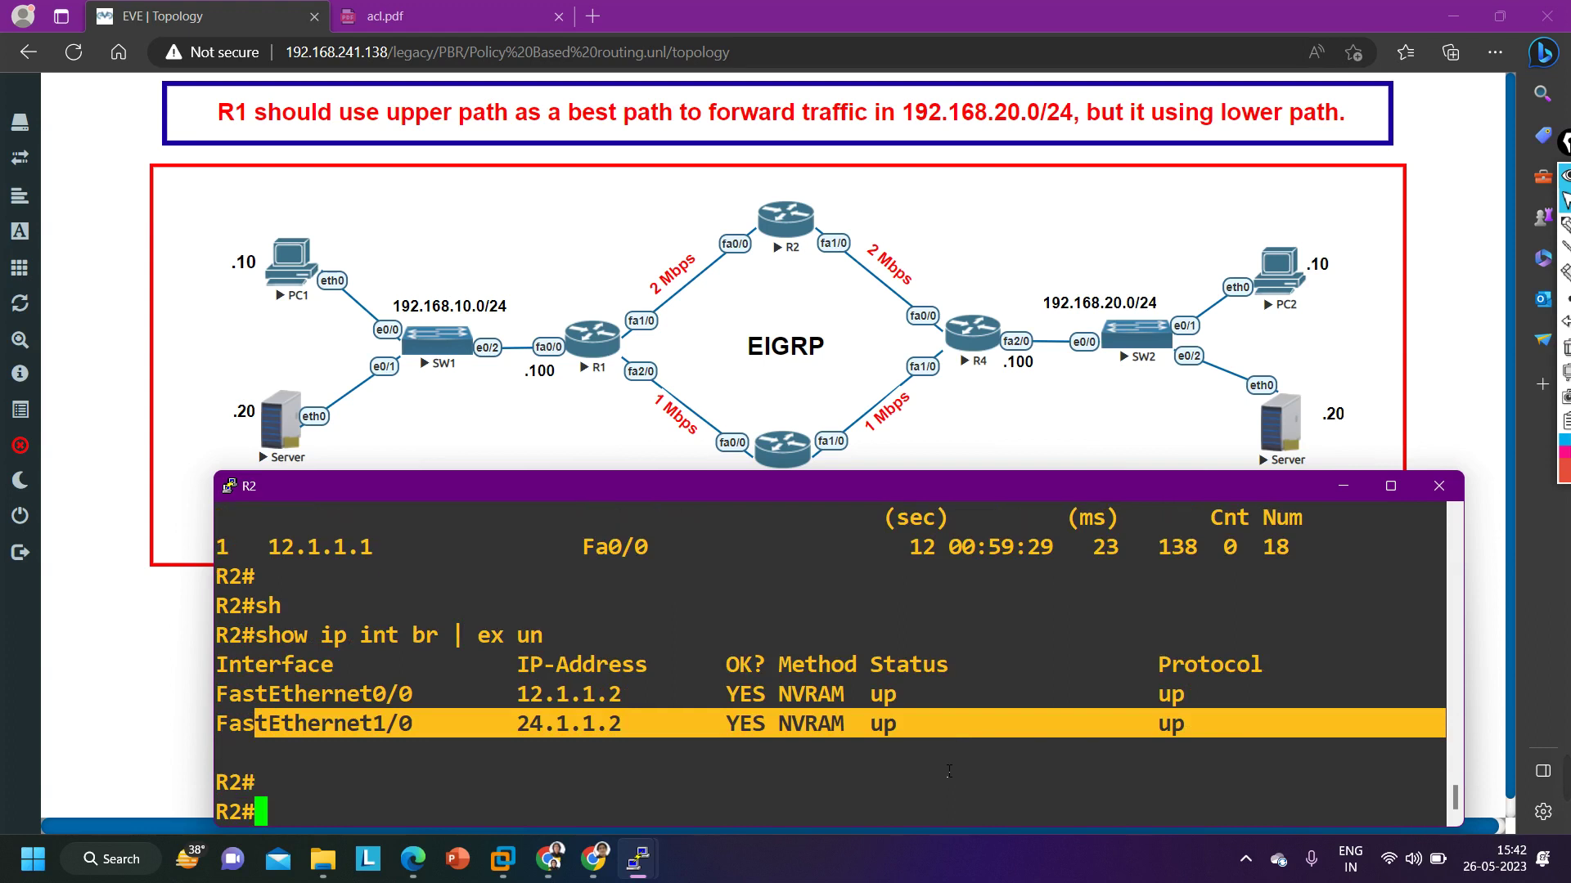
text(ping )
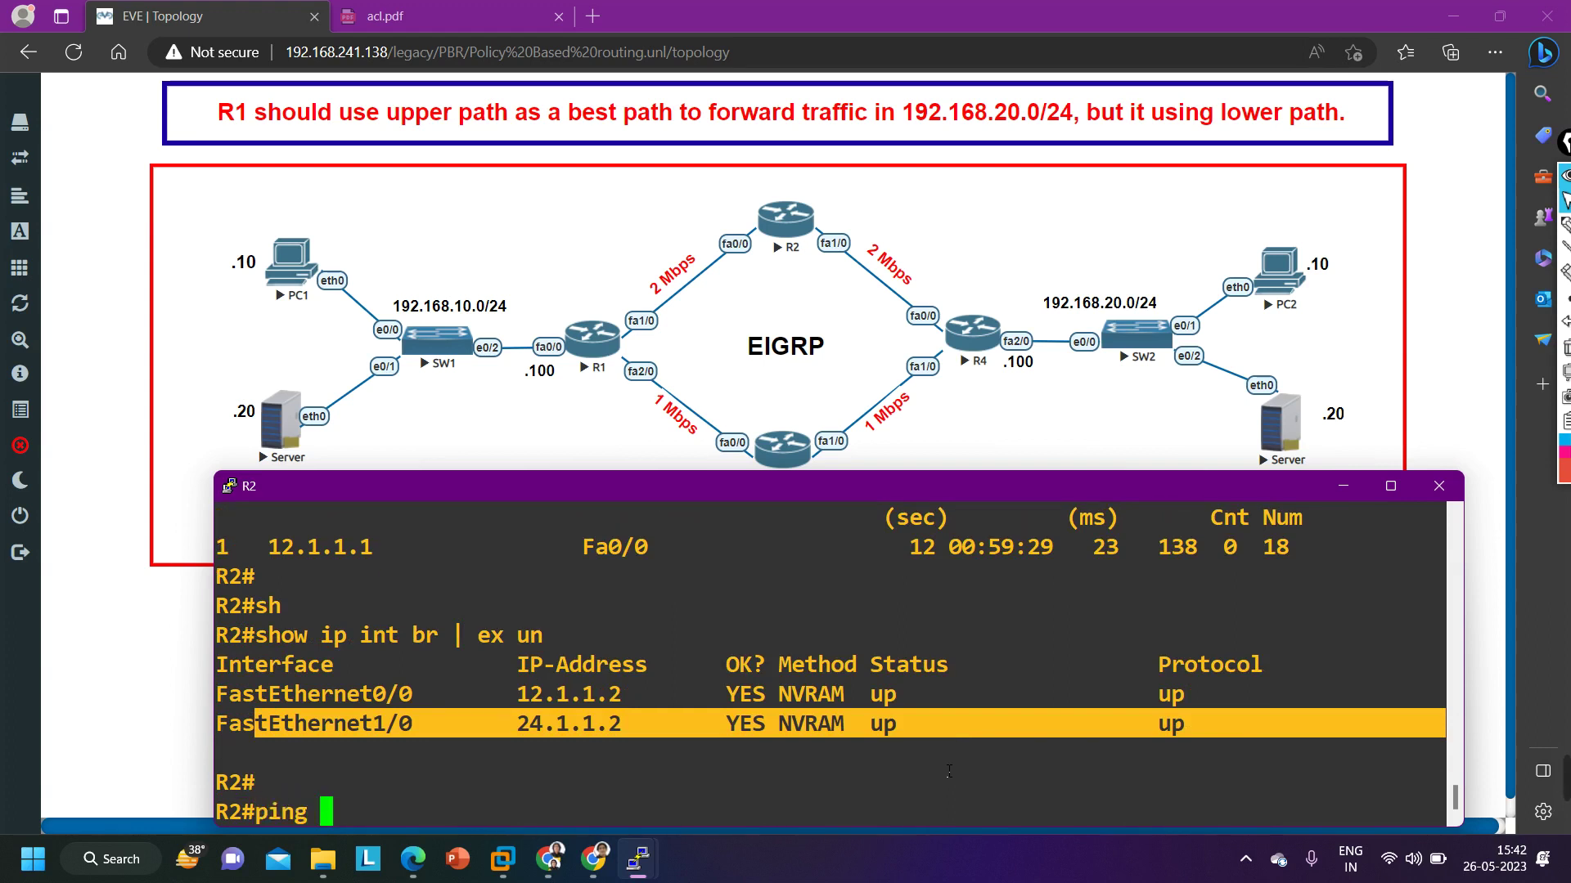
text(24.1.1.4)
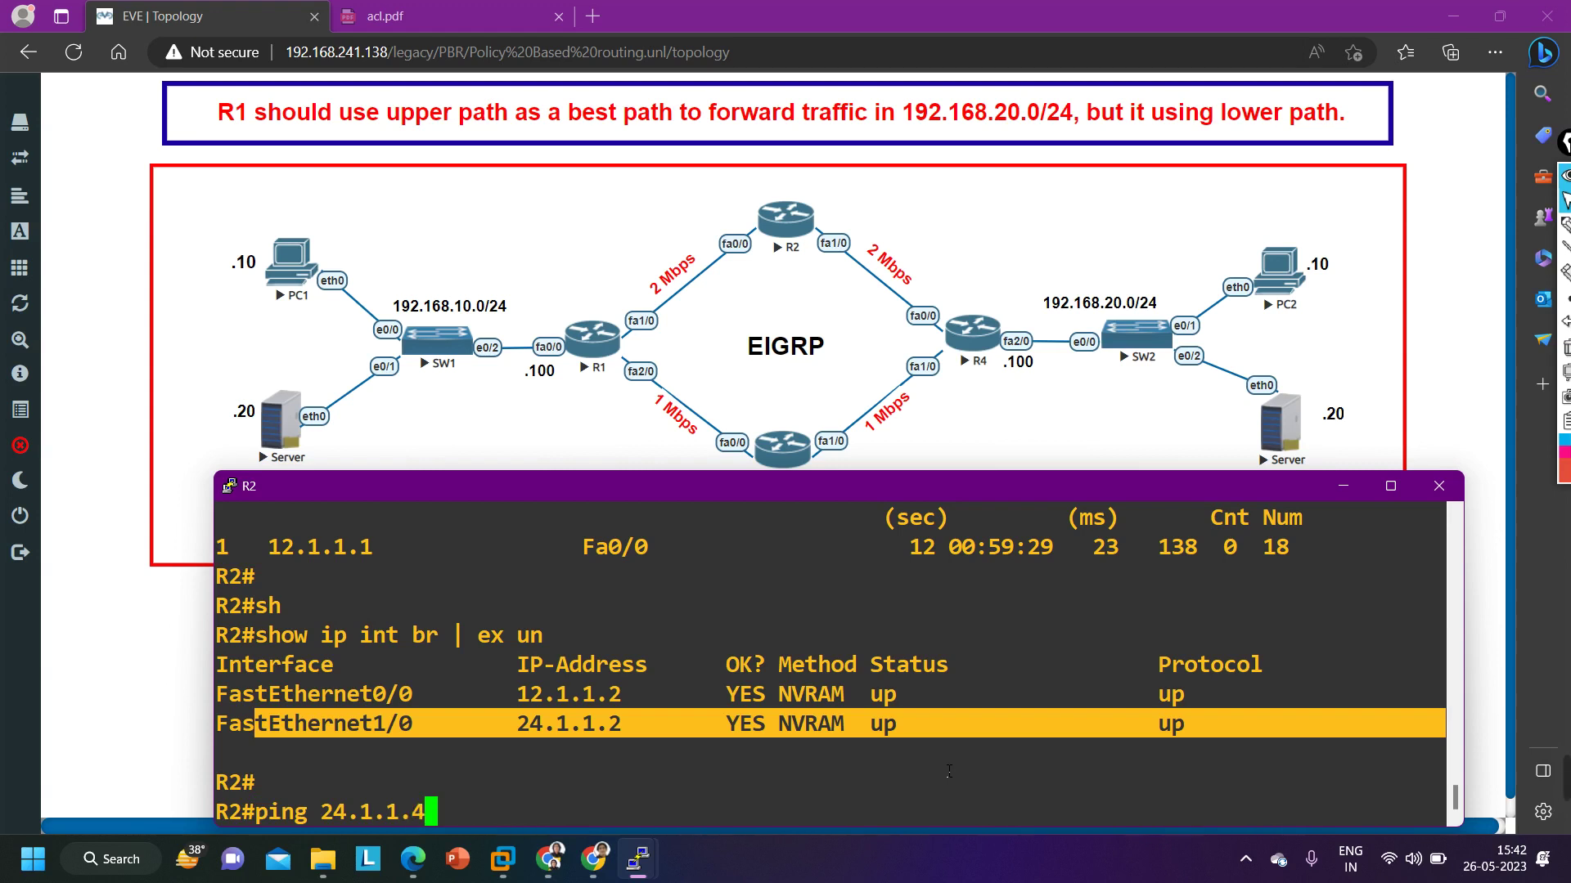
key(Return)
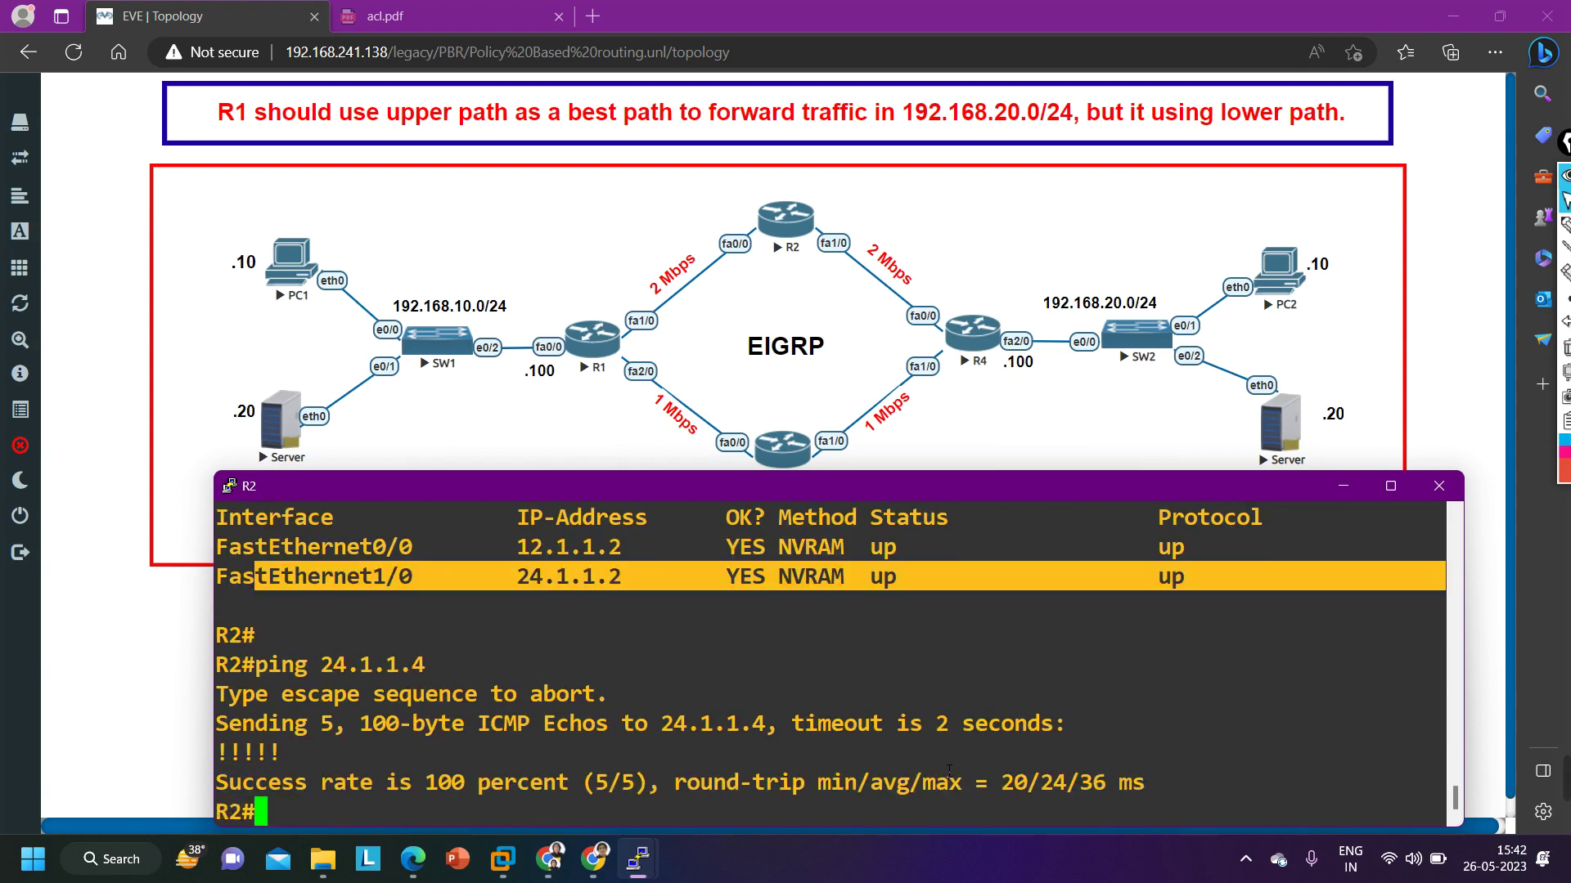
key(Return)
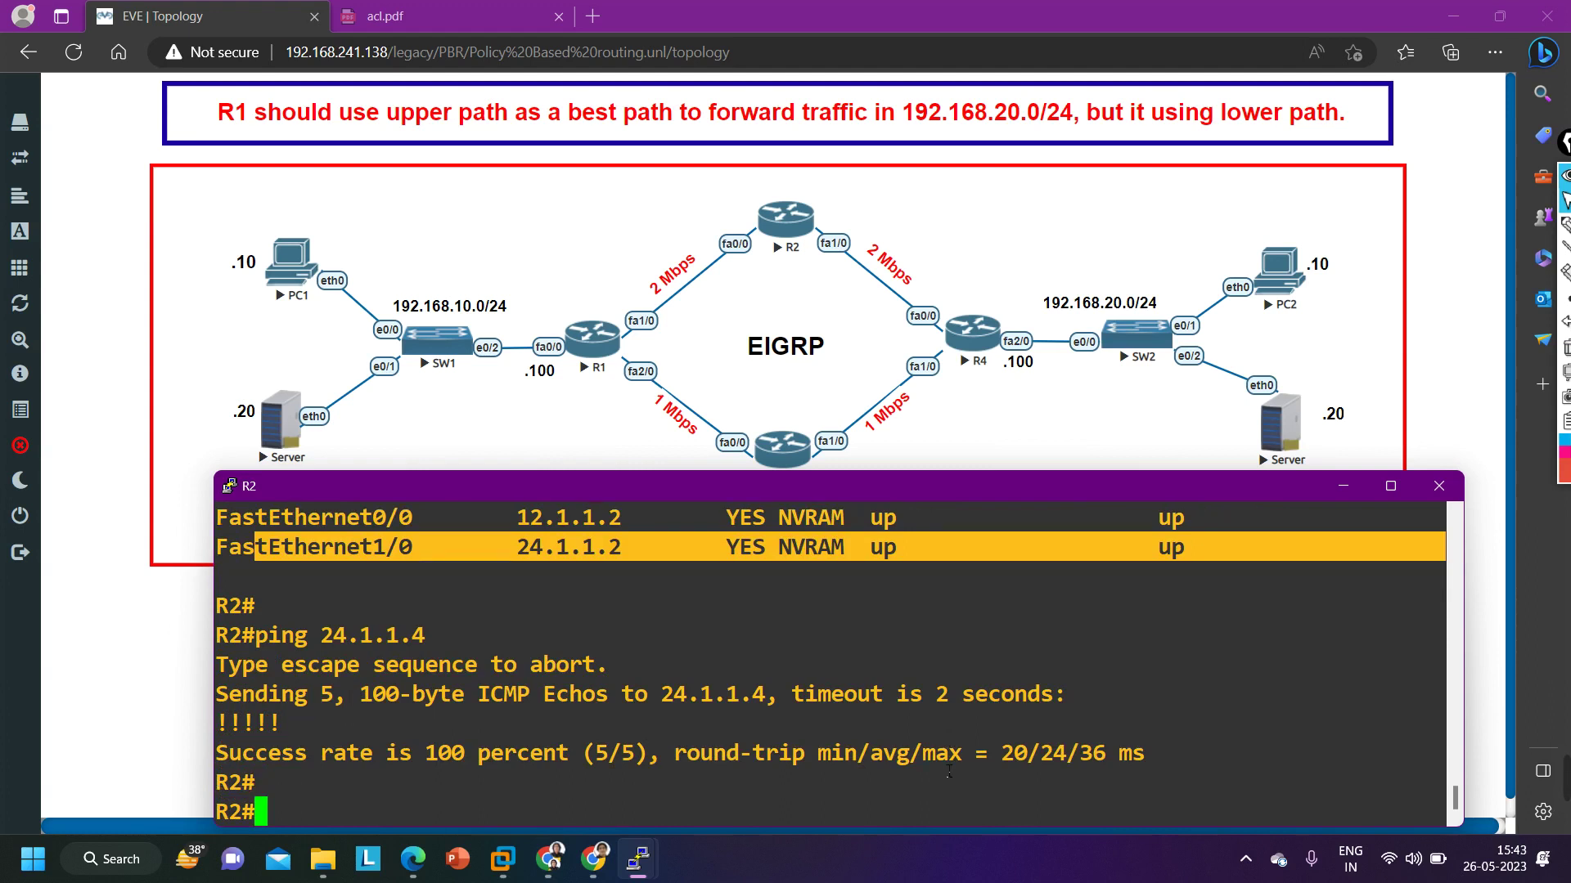
key(Return)
key(Return)
key(Return)
key(Return)
key(Return)
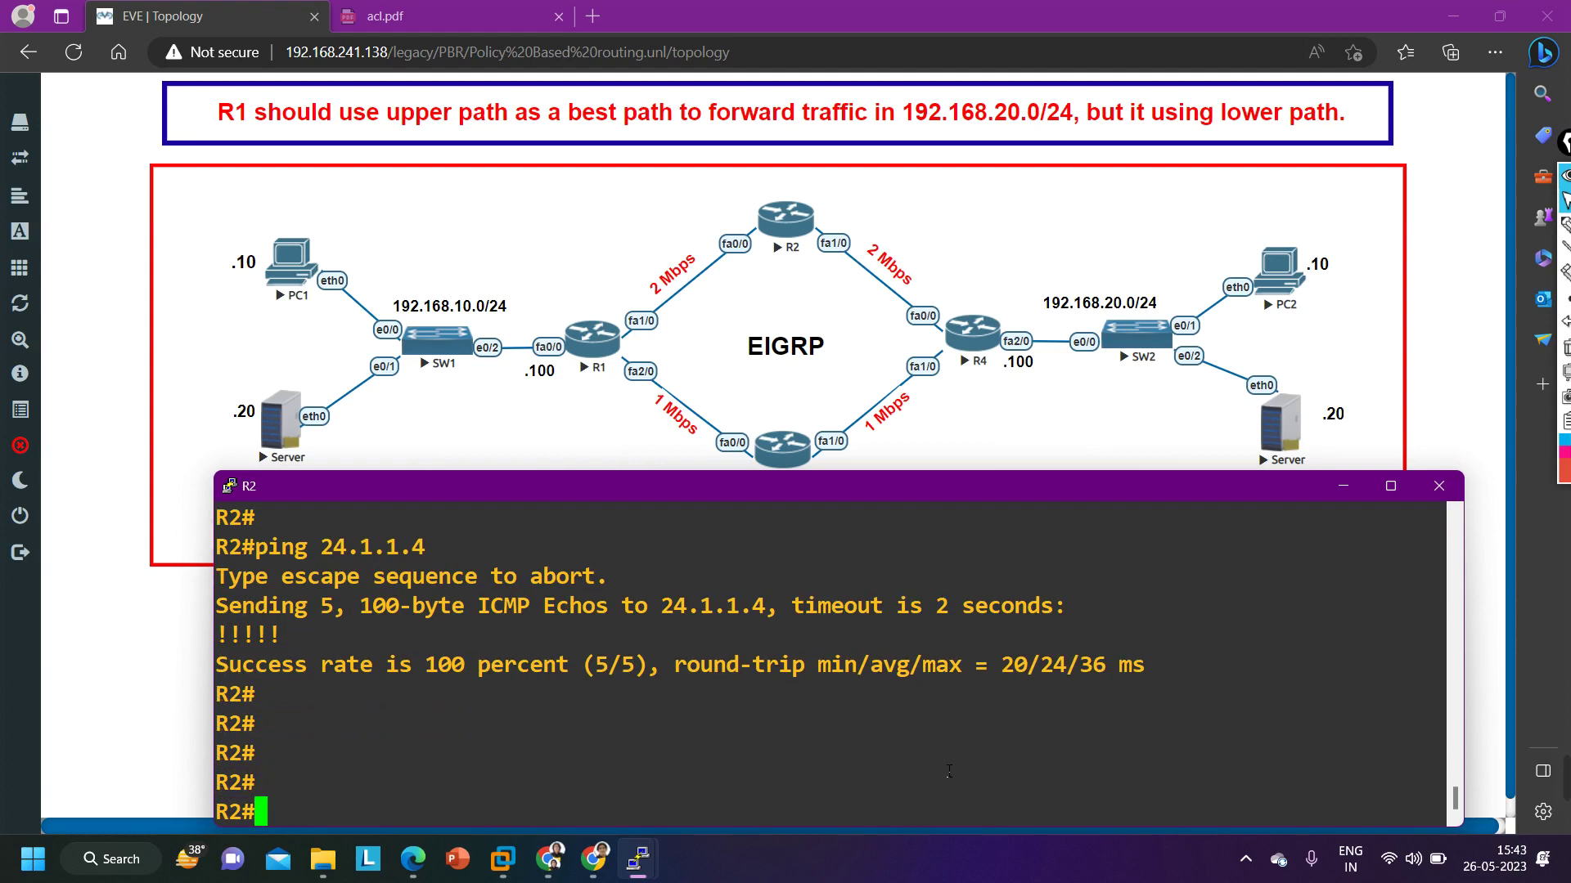
- Run show ip protocols on R2 in a maximized console and examine the update filter lists and advertised networks
text(sh)
key(Tab)
text(ip pro)
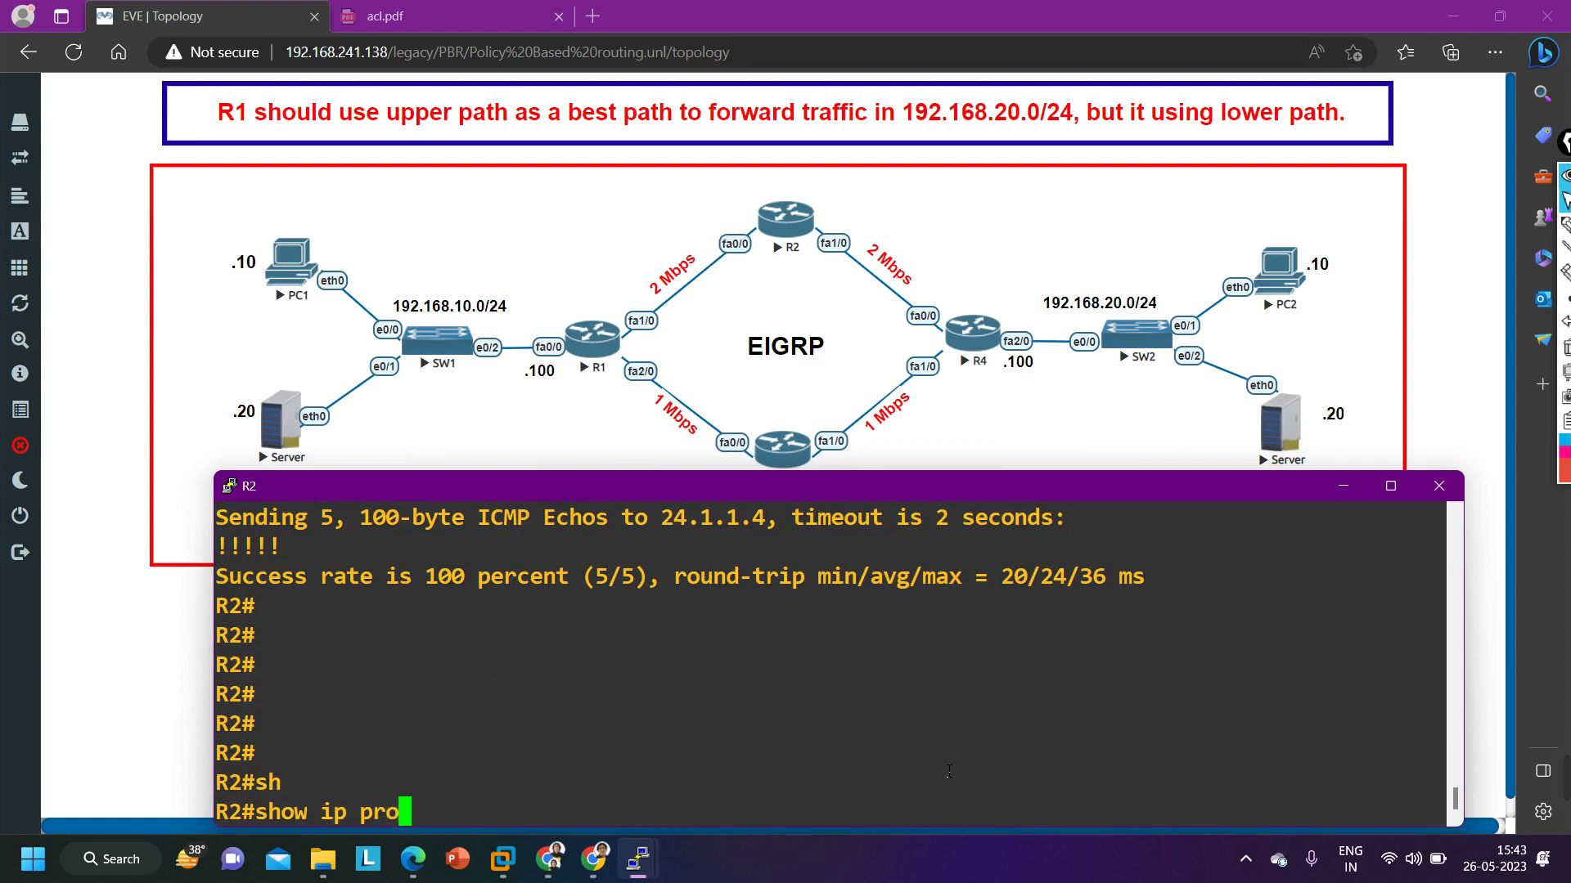
key(Tab)
key(Return)
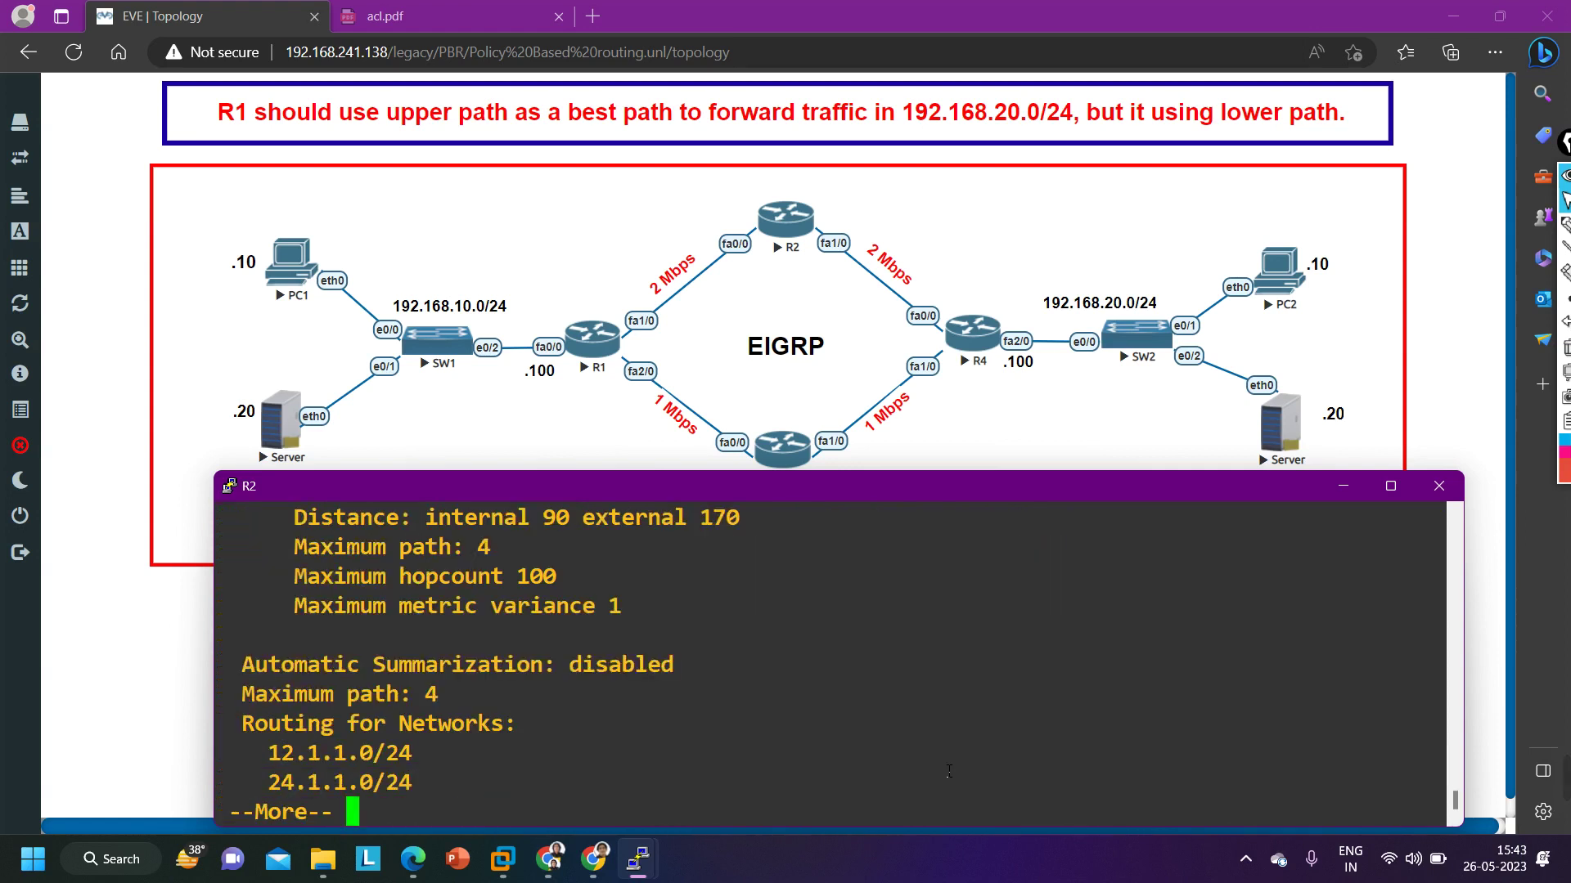
click(1390, 486)
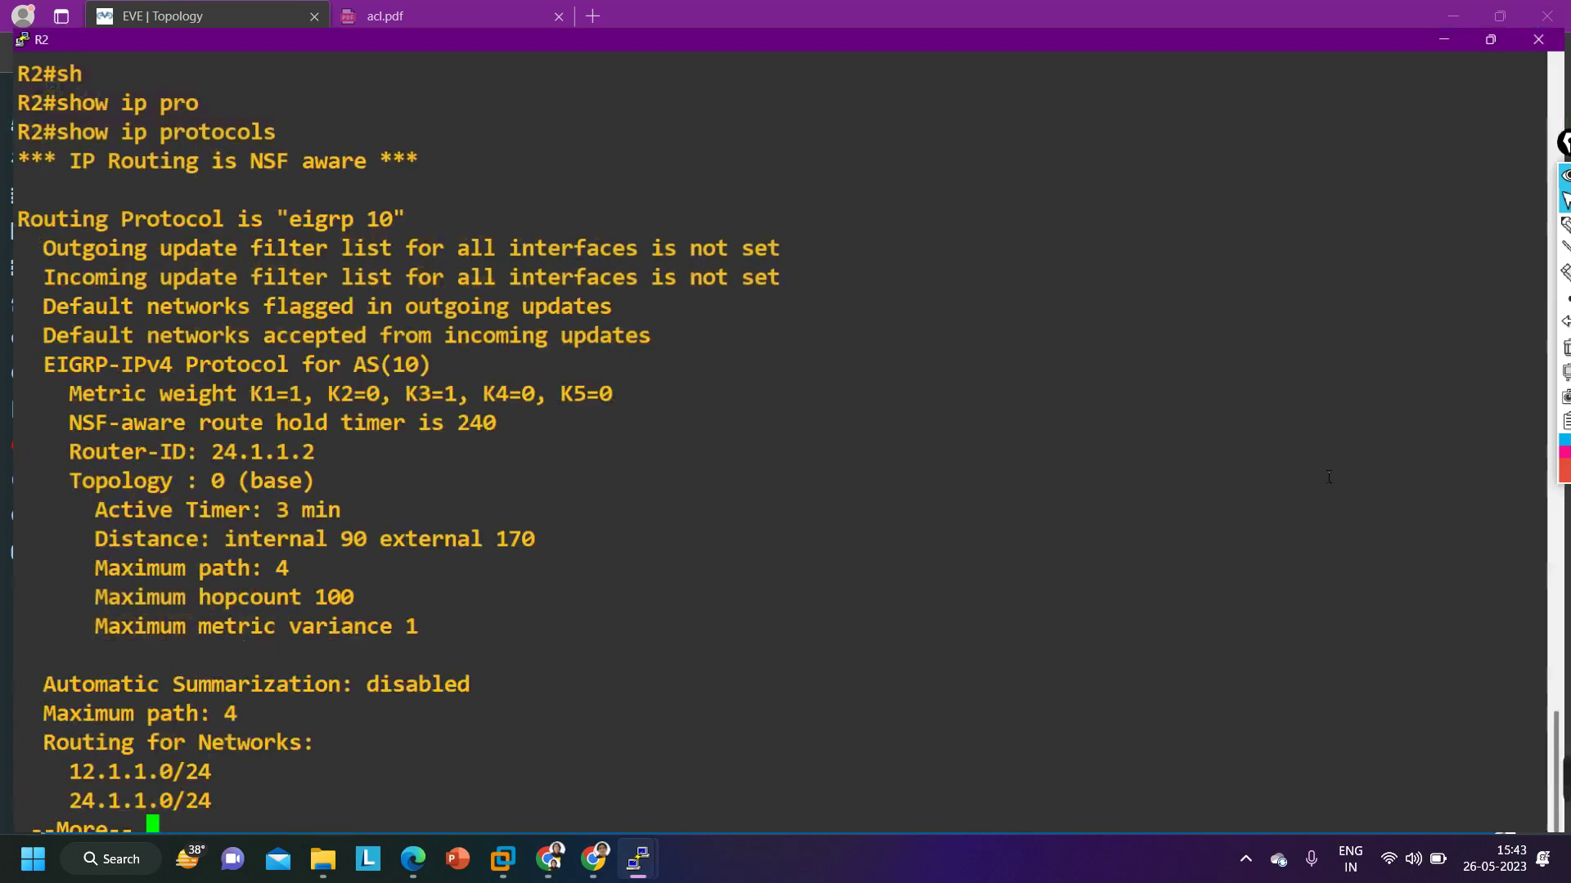
drag(14, 226, 778, 253)
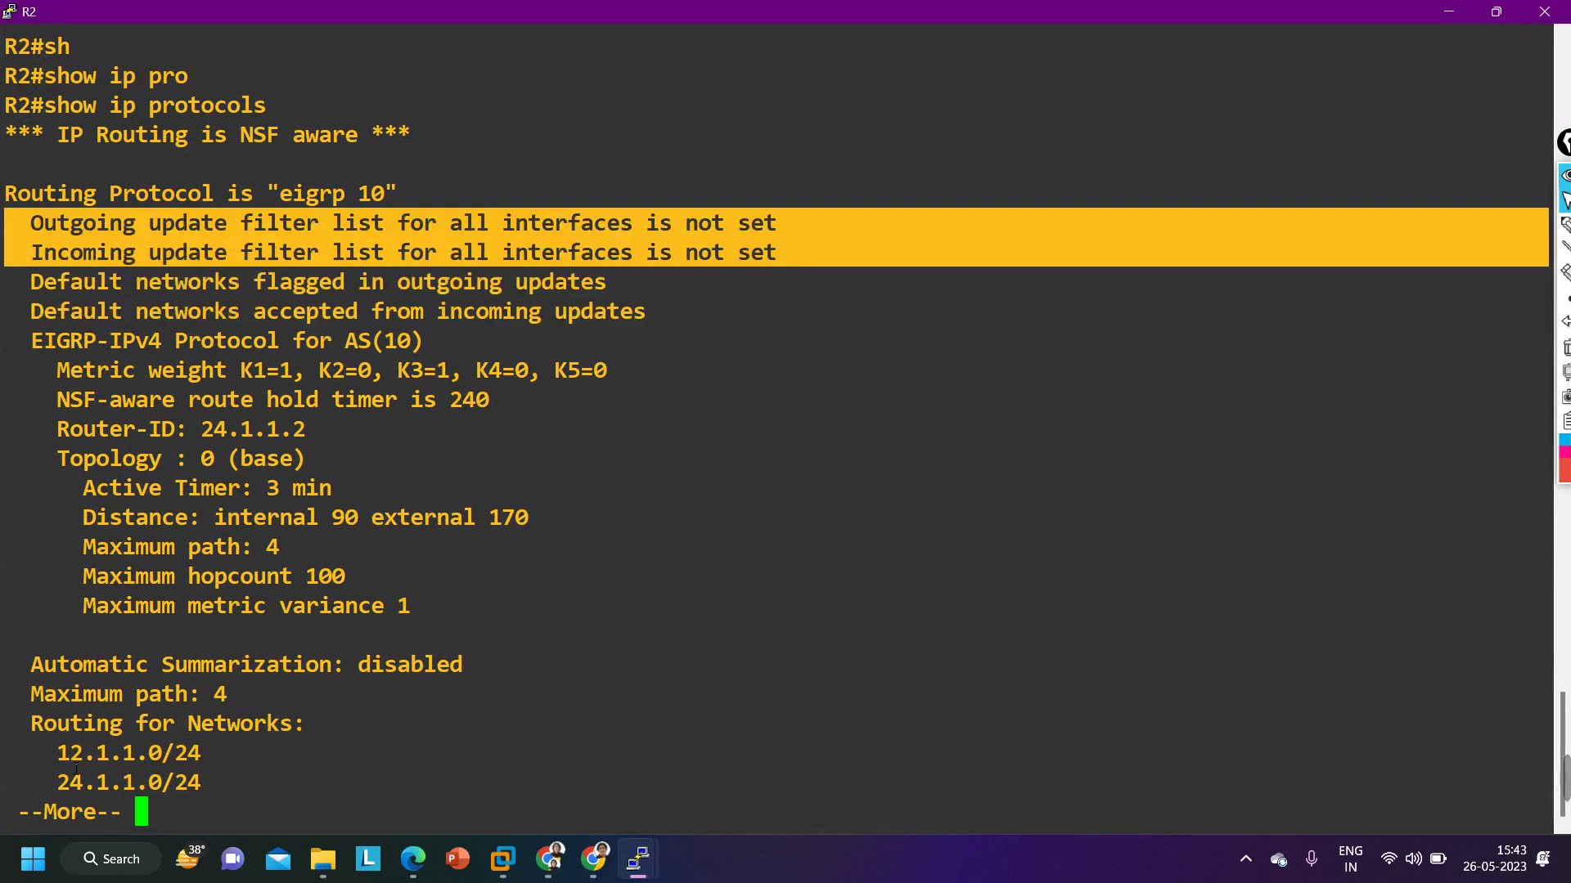
drag(21, 756, 235, 760)
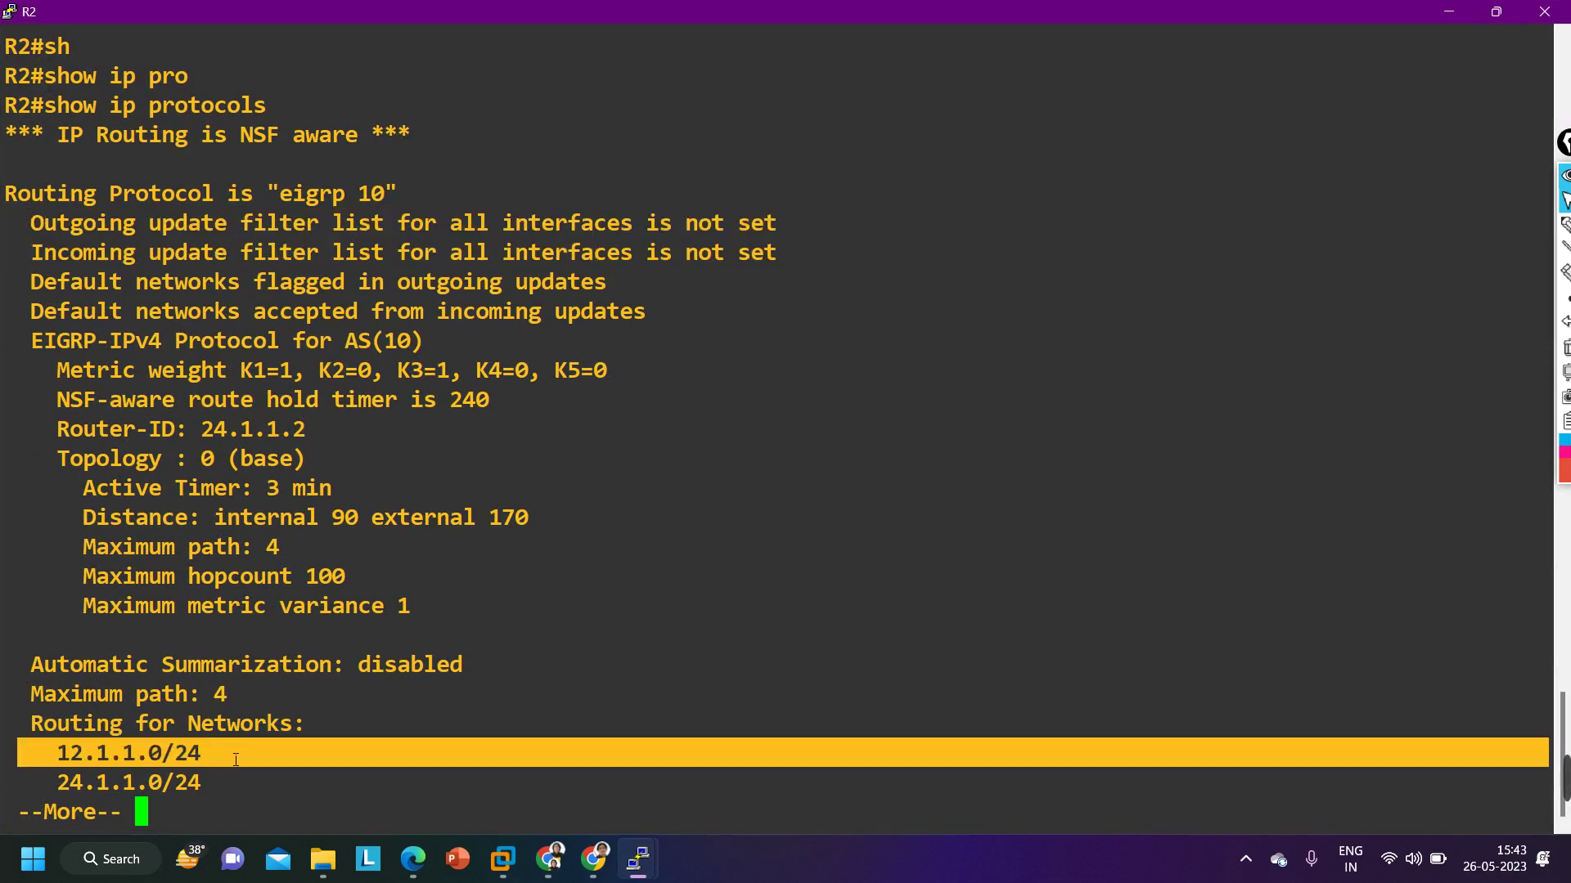
drag(33, 783, 300, 791)
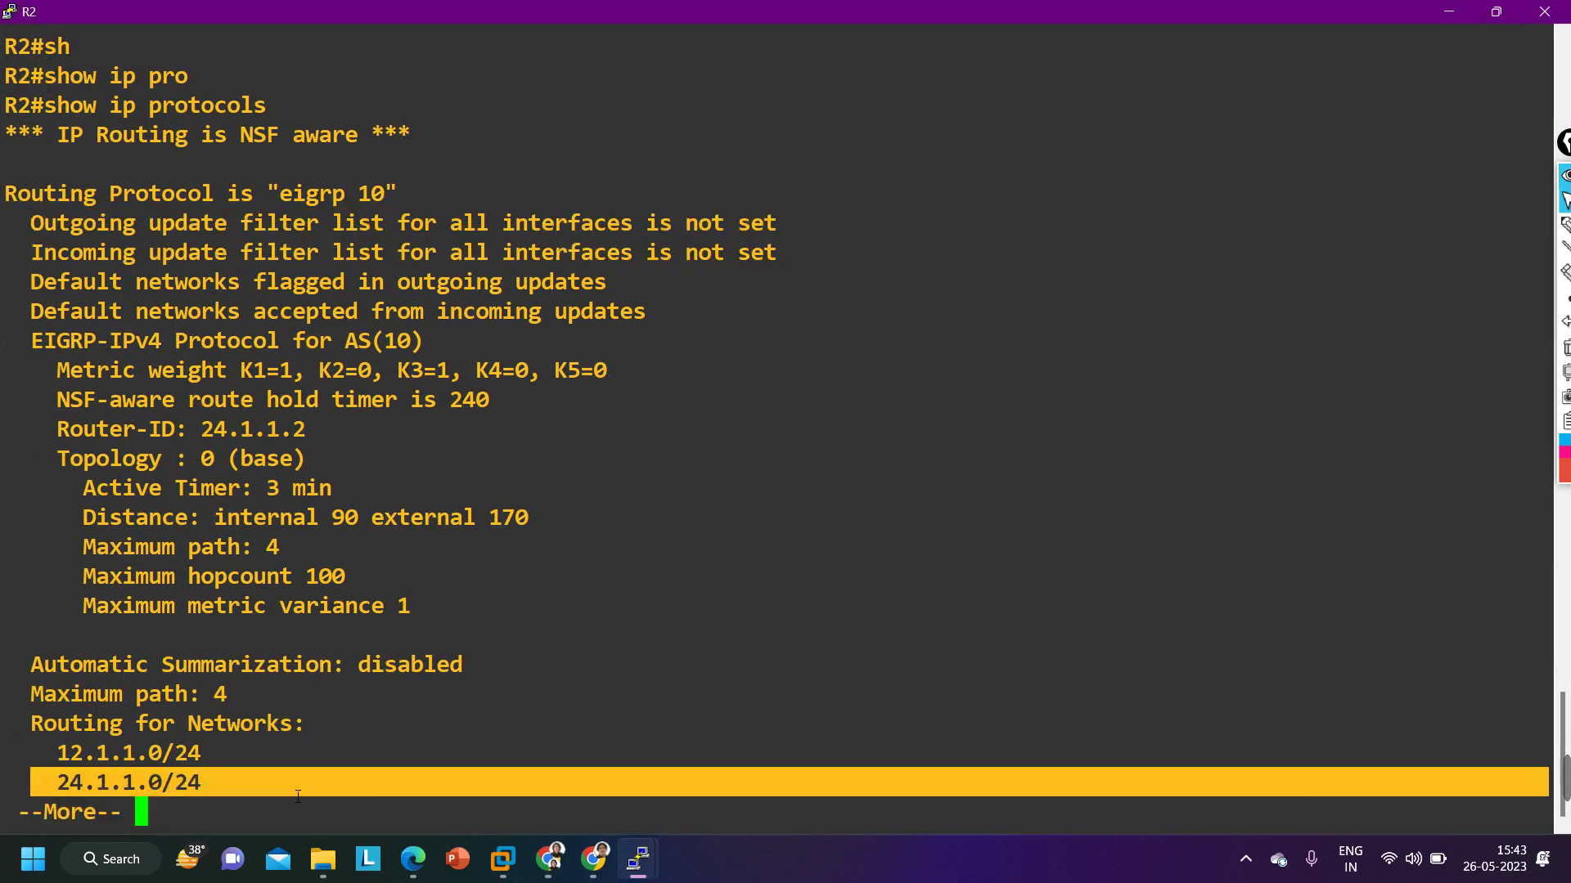
- Page through the rest of R2's protocol output and examine the gateways under Routing Information Sources, restoring the console window size
key(Return)
key(Return)
key(Return)
key(Return)
key(Return)
key(Return)
key(Return)
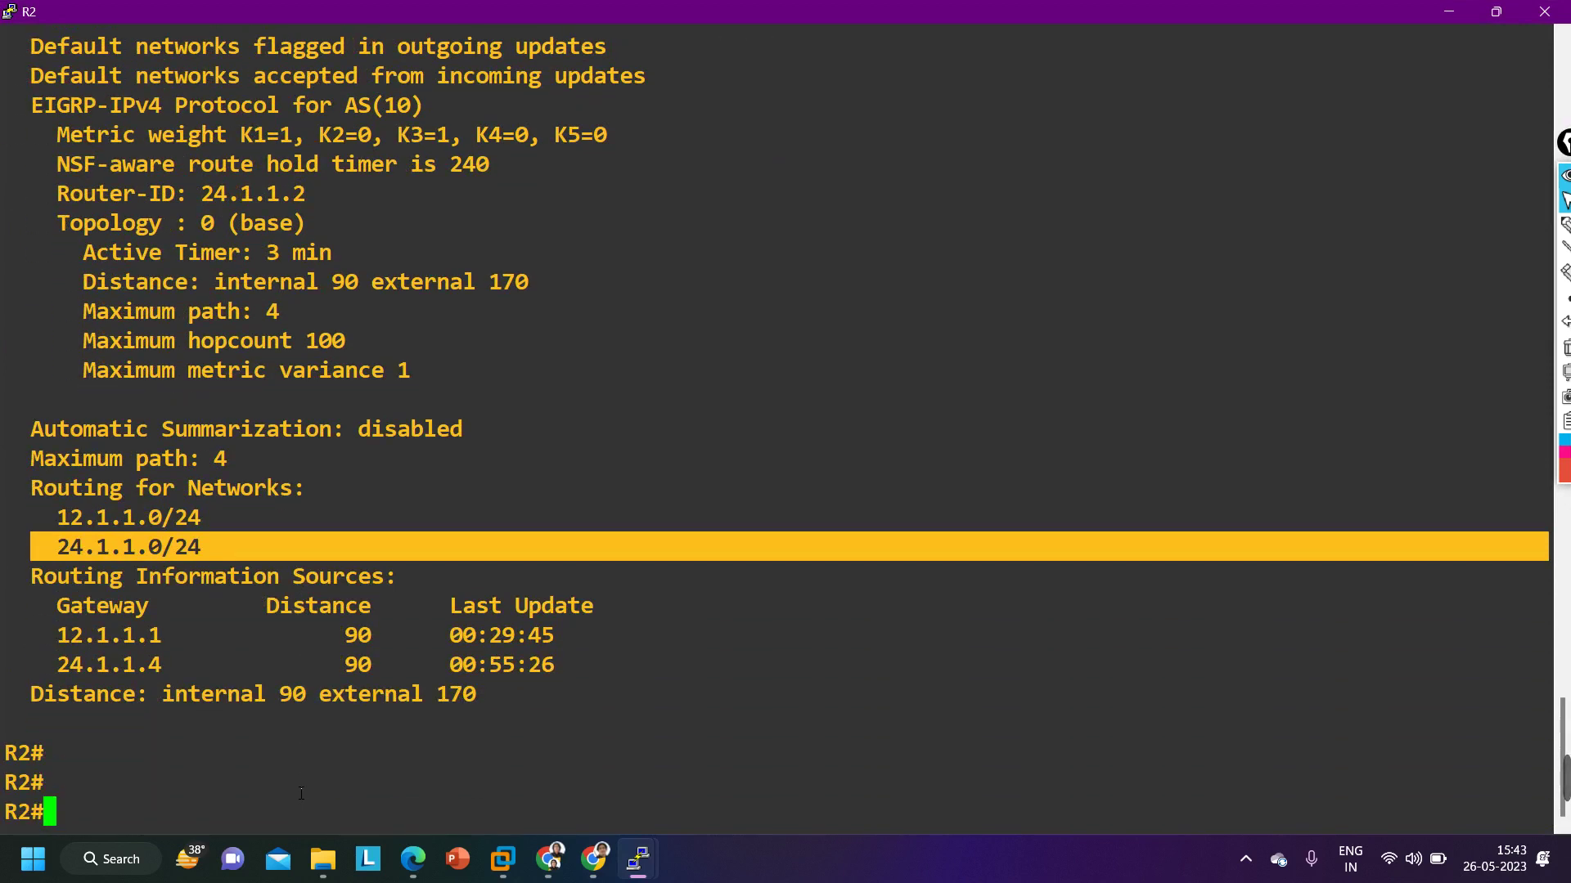
drag(33, 635, 585, 666)
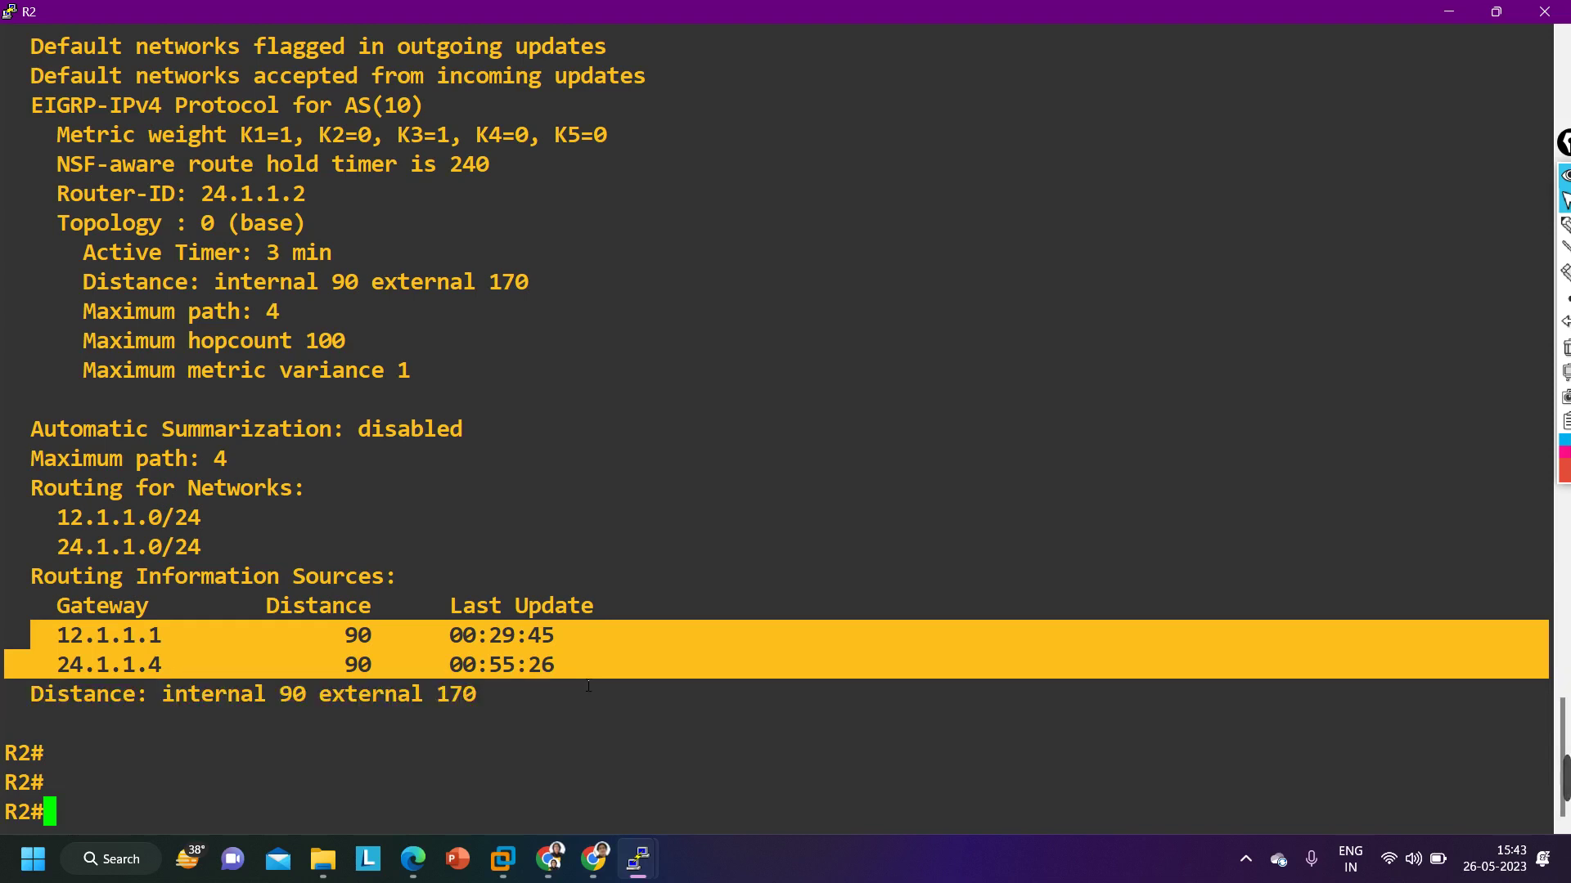
click(1498, 11)
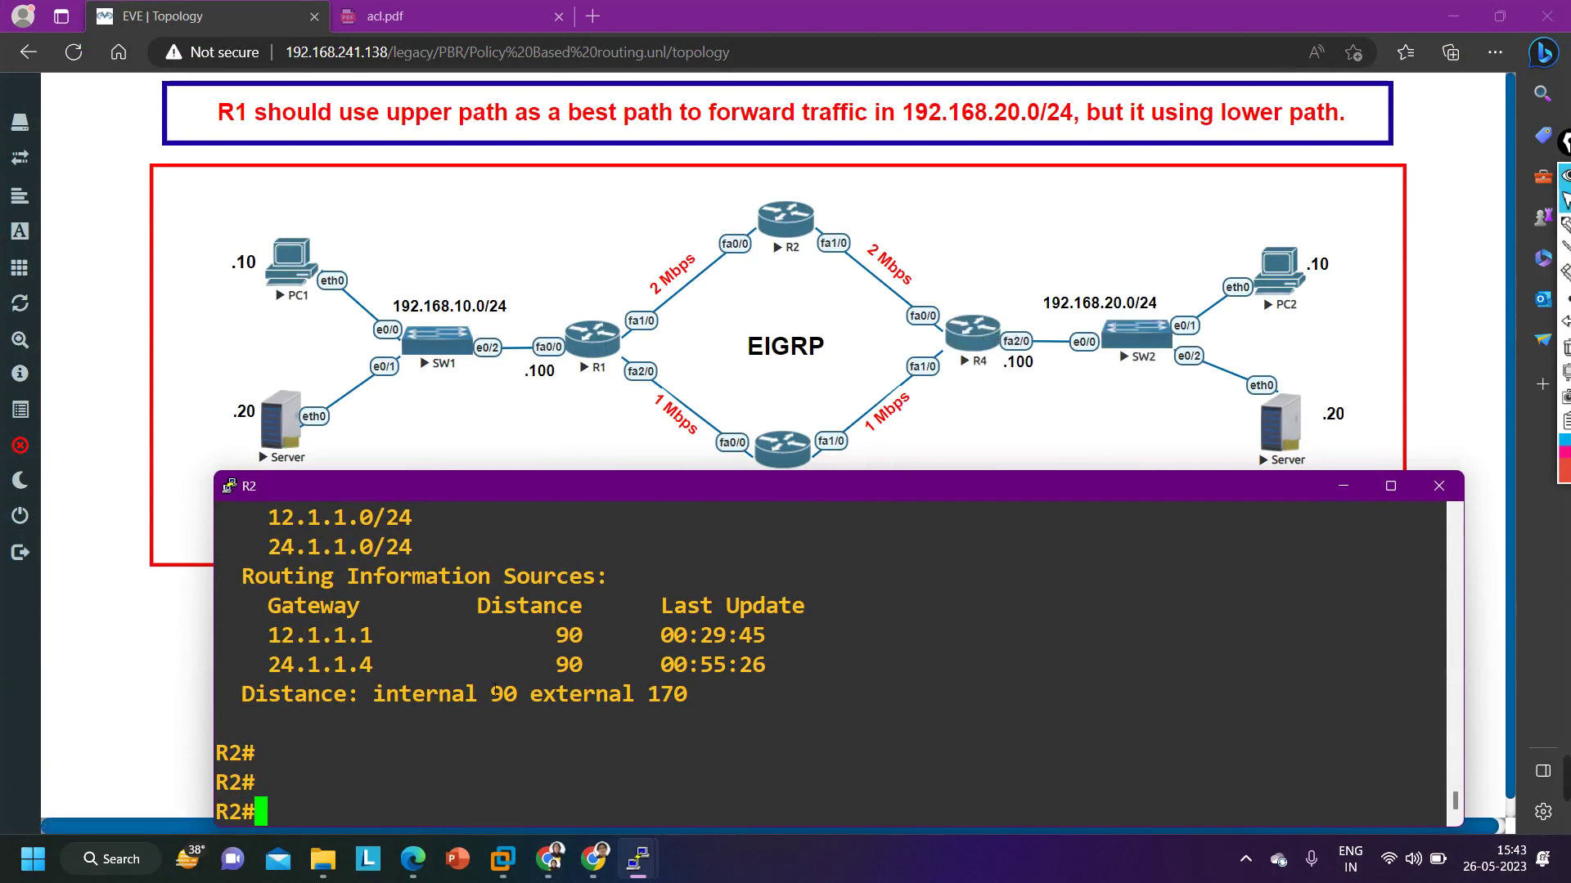
drag(229, 636, 828, 673)
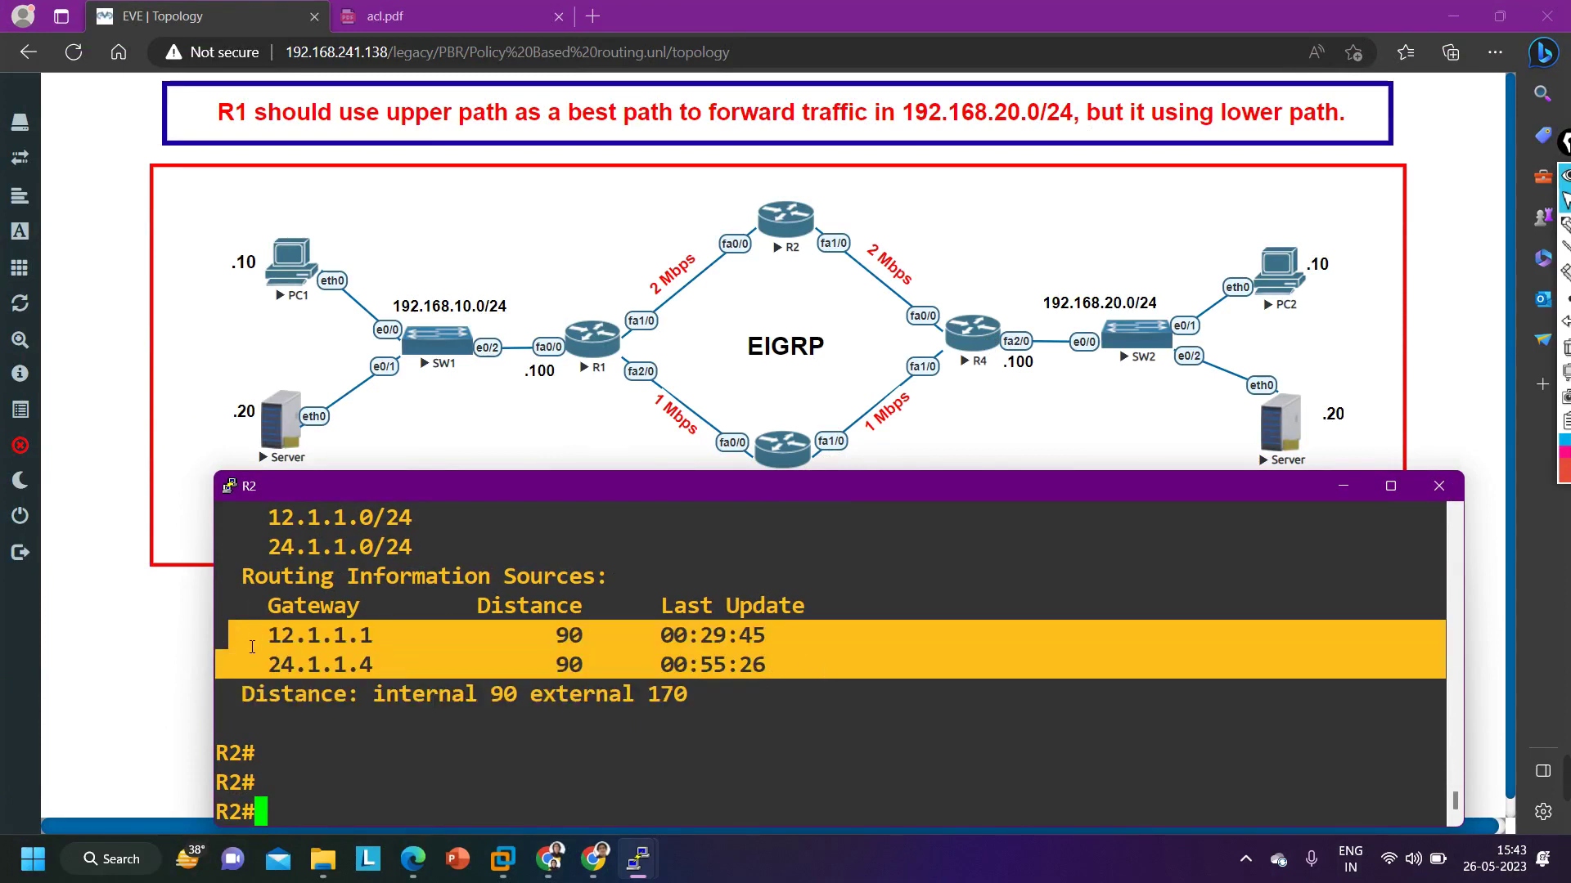
drag(243, 647, 404, 647)
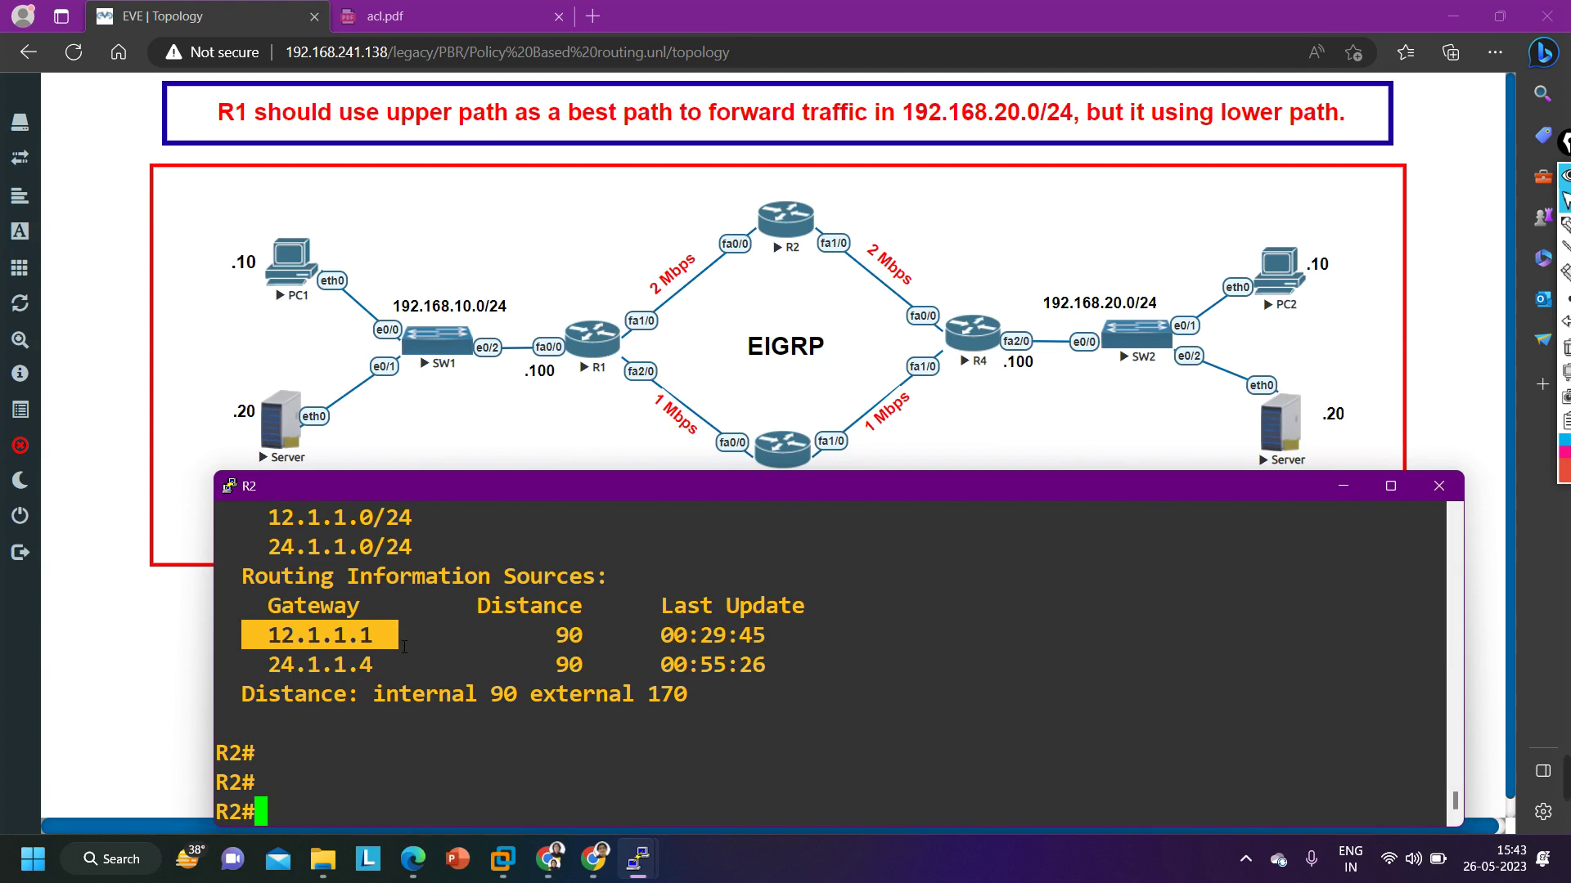
drag(256, 665, 404, 680)
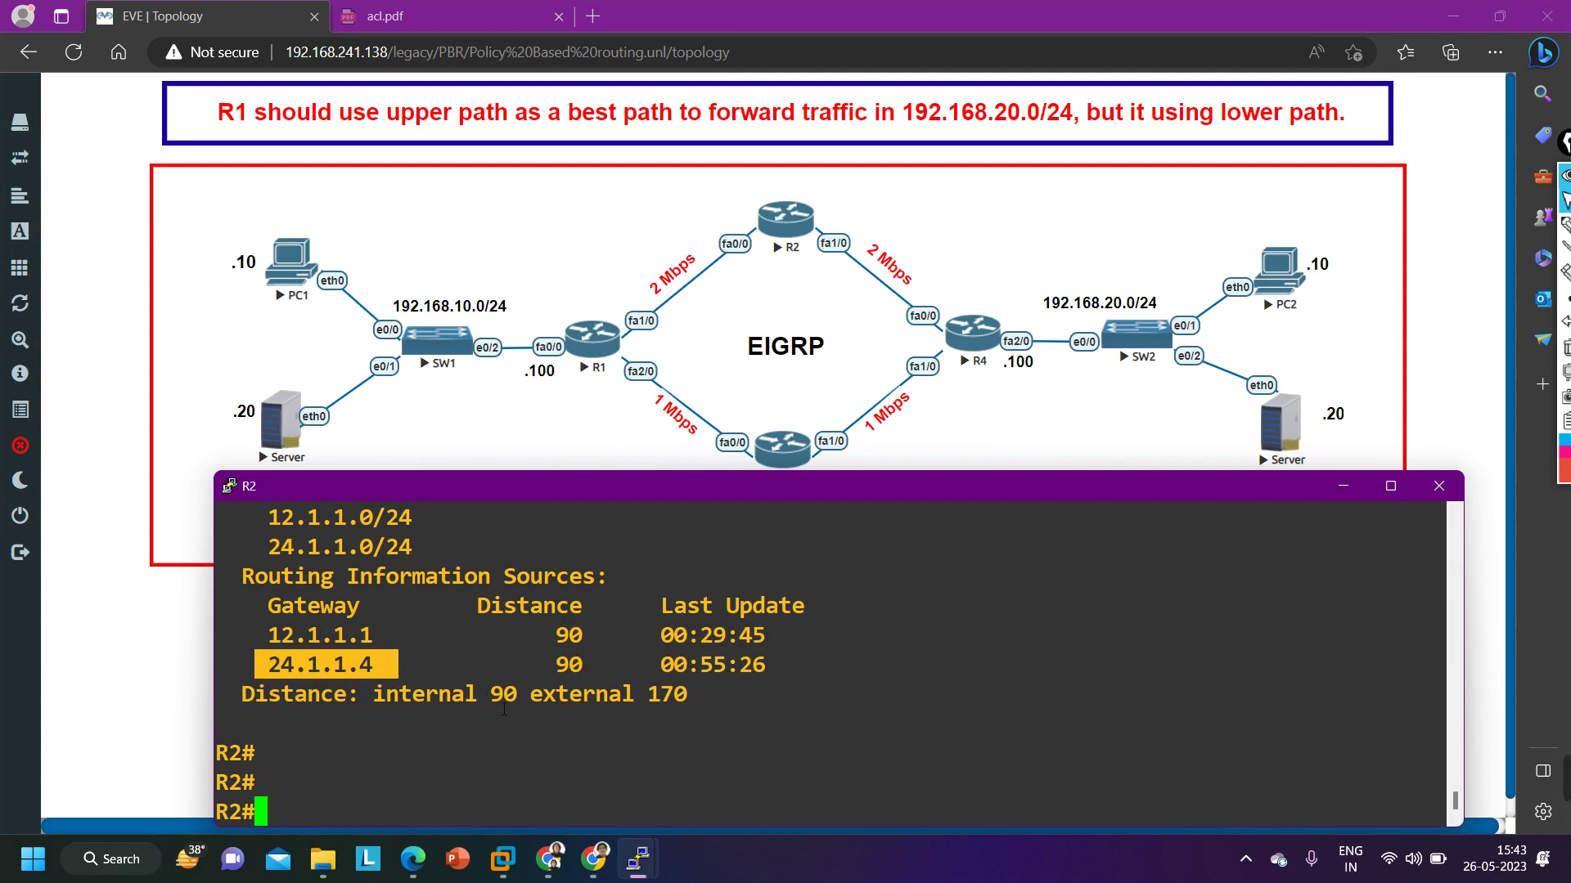
- Display R2's EIGRP configuration with show run | sec eigrp and examine the AS number and network statements
text(sho)
key(Tab)
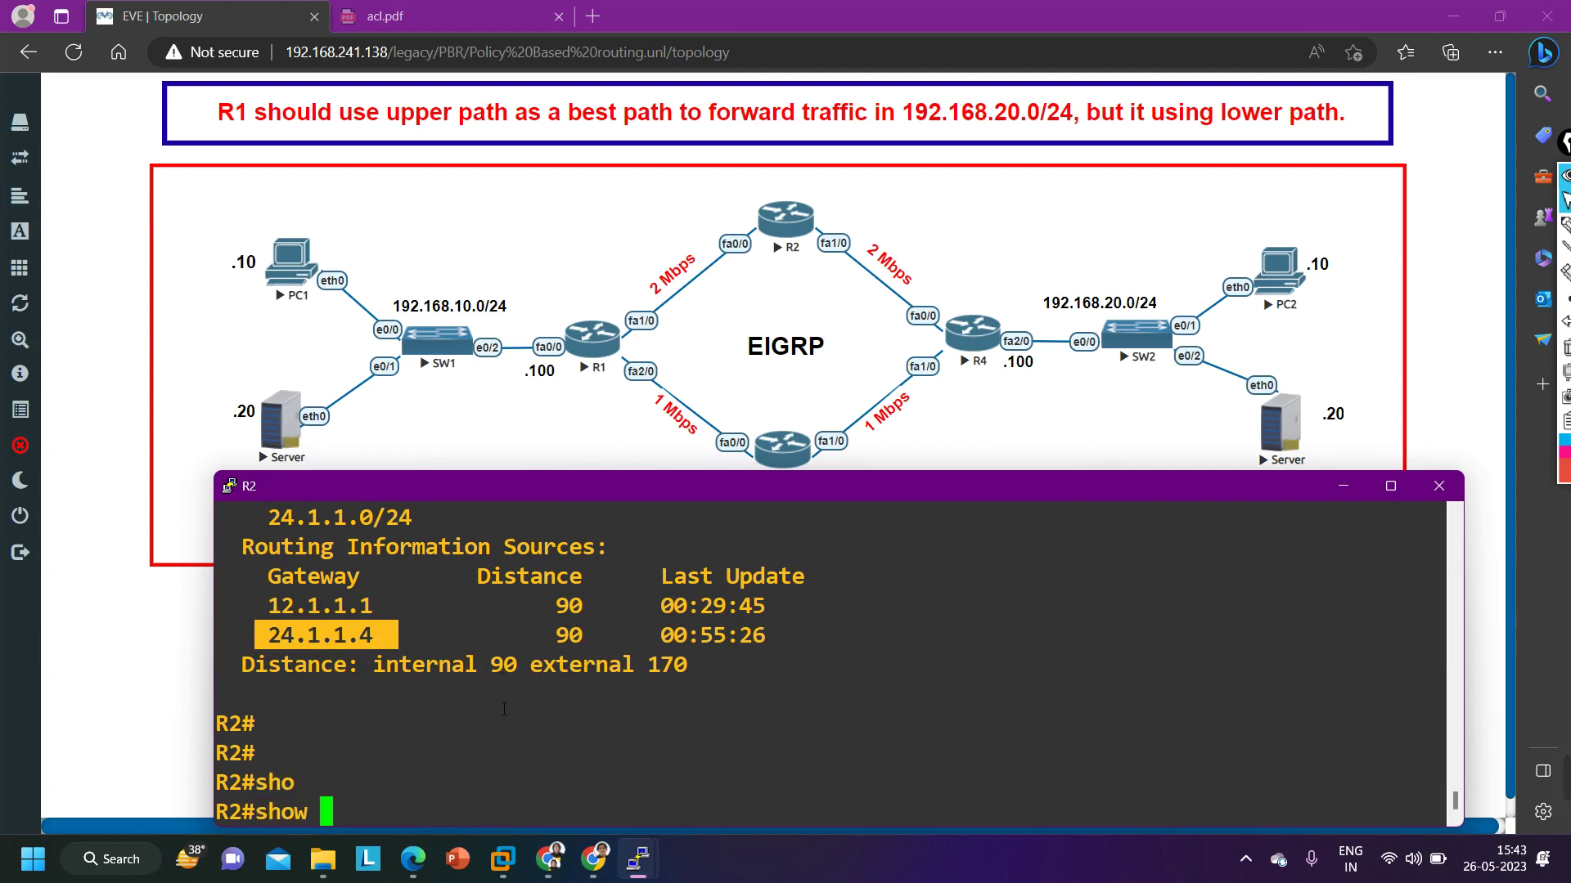
text(run |)
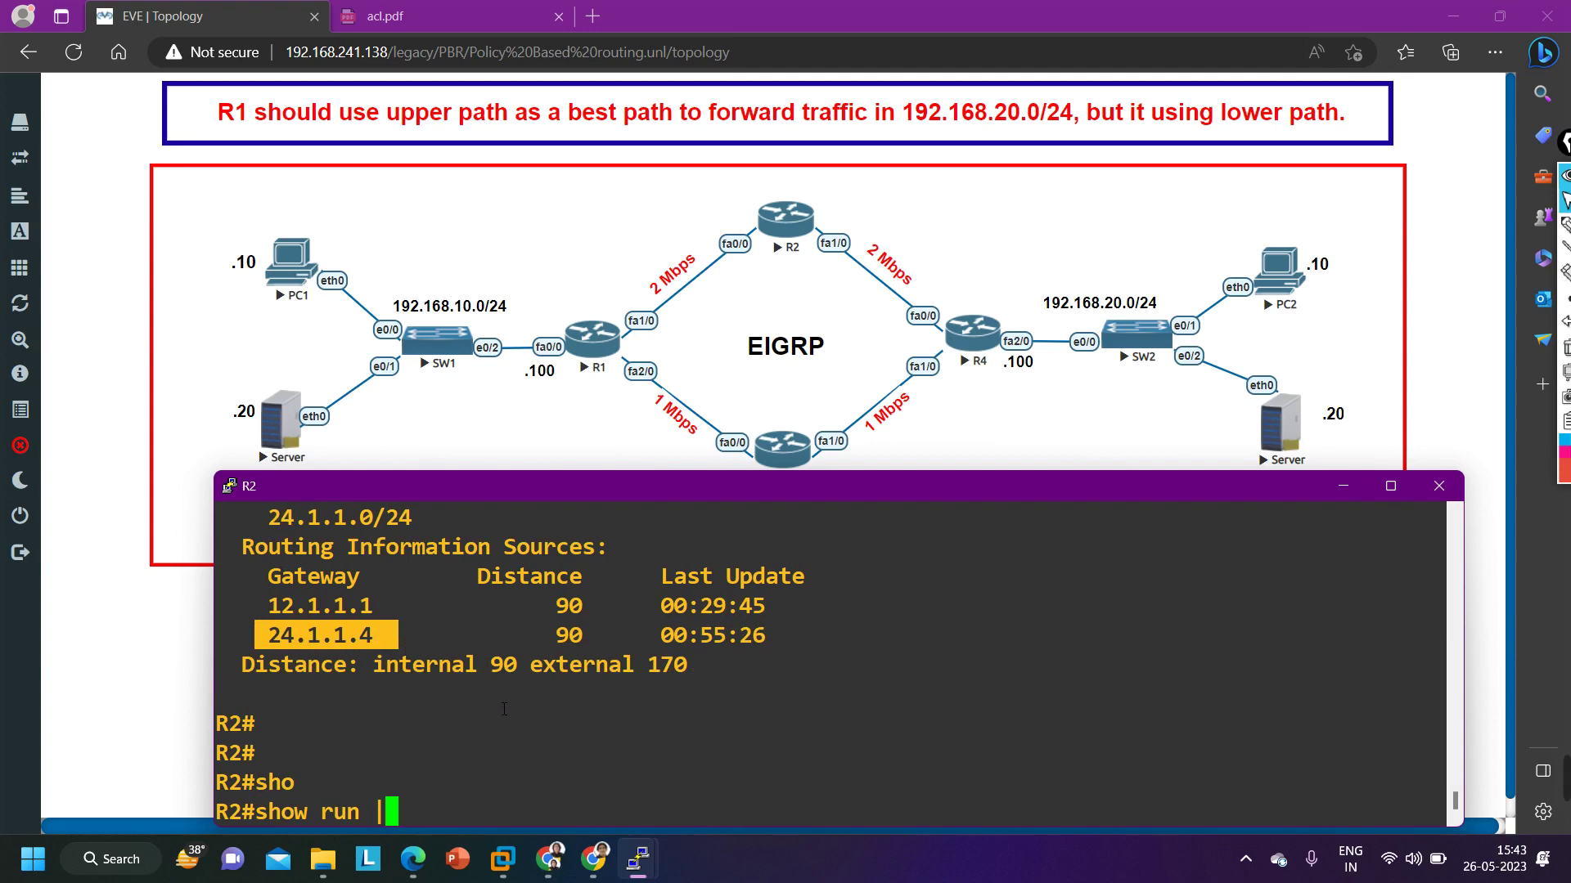
text( sec ei)
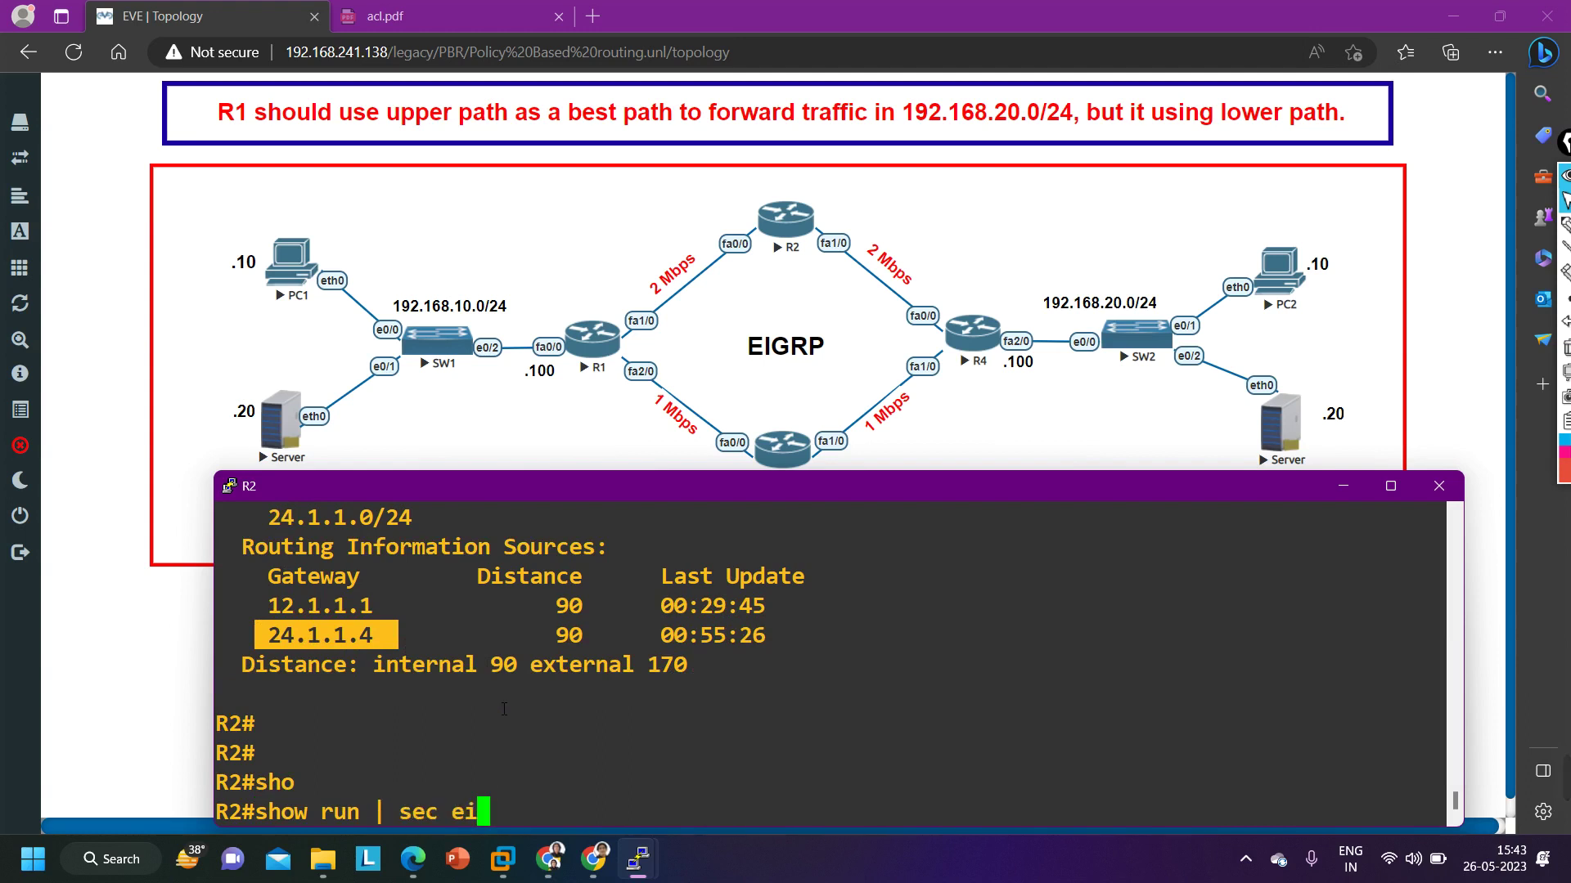
text(grp)
key(Return)
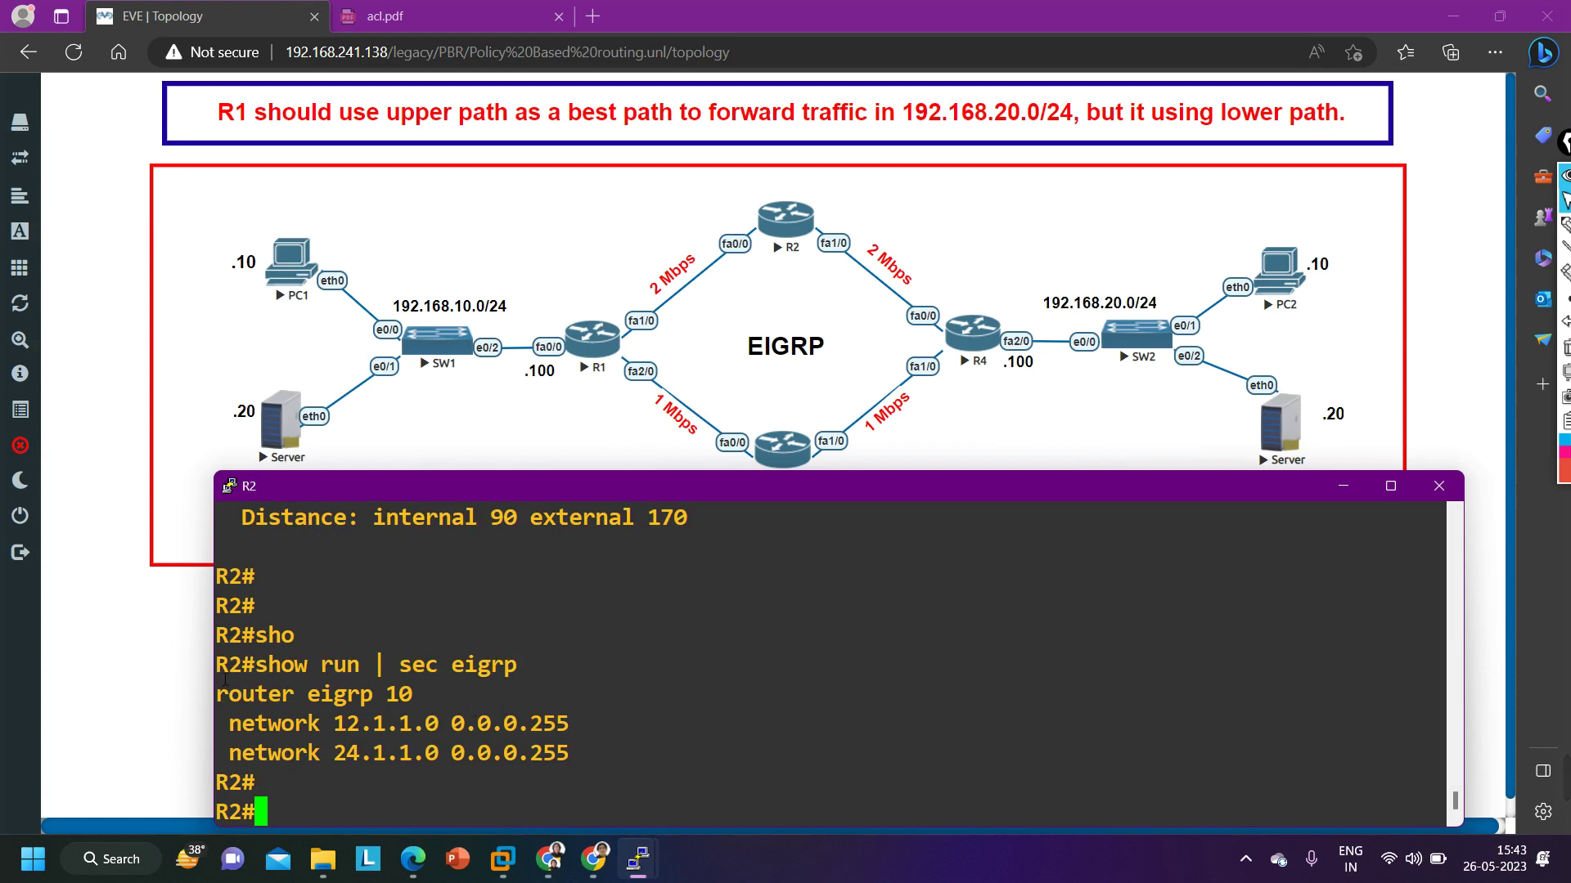
drag(230, 694, 445, 693)
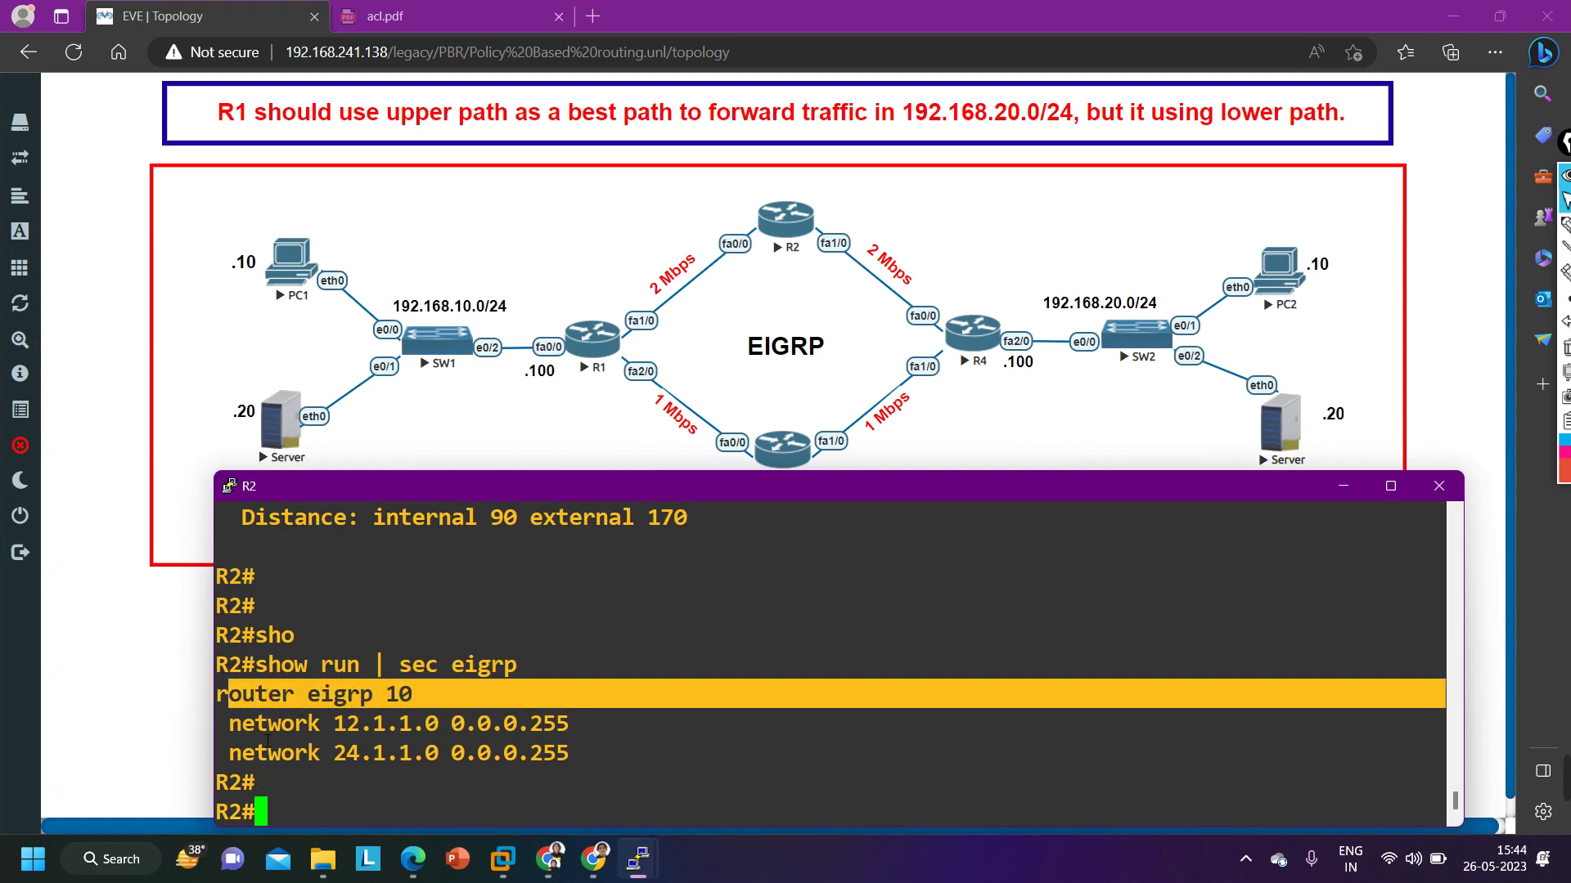
drag(242, 725, 582, 736)
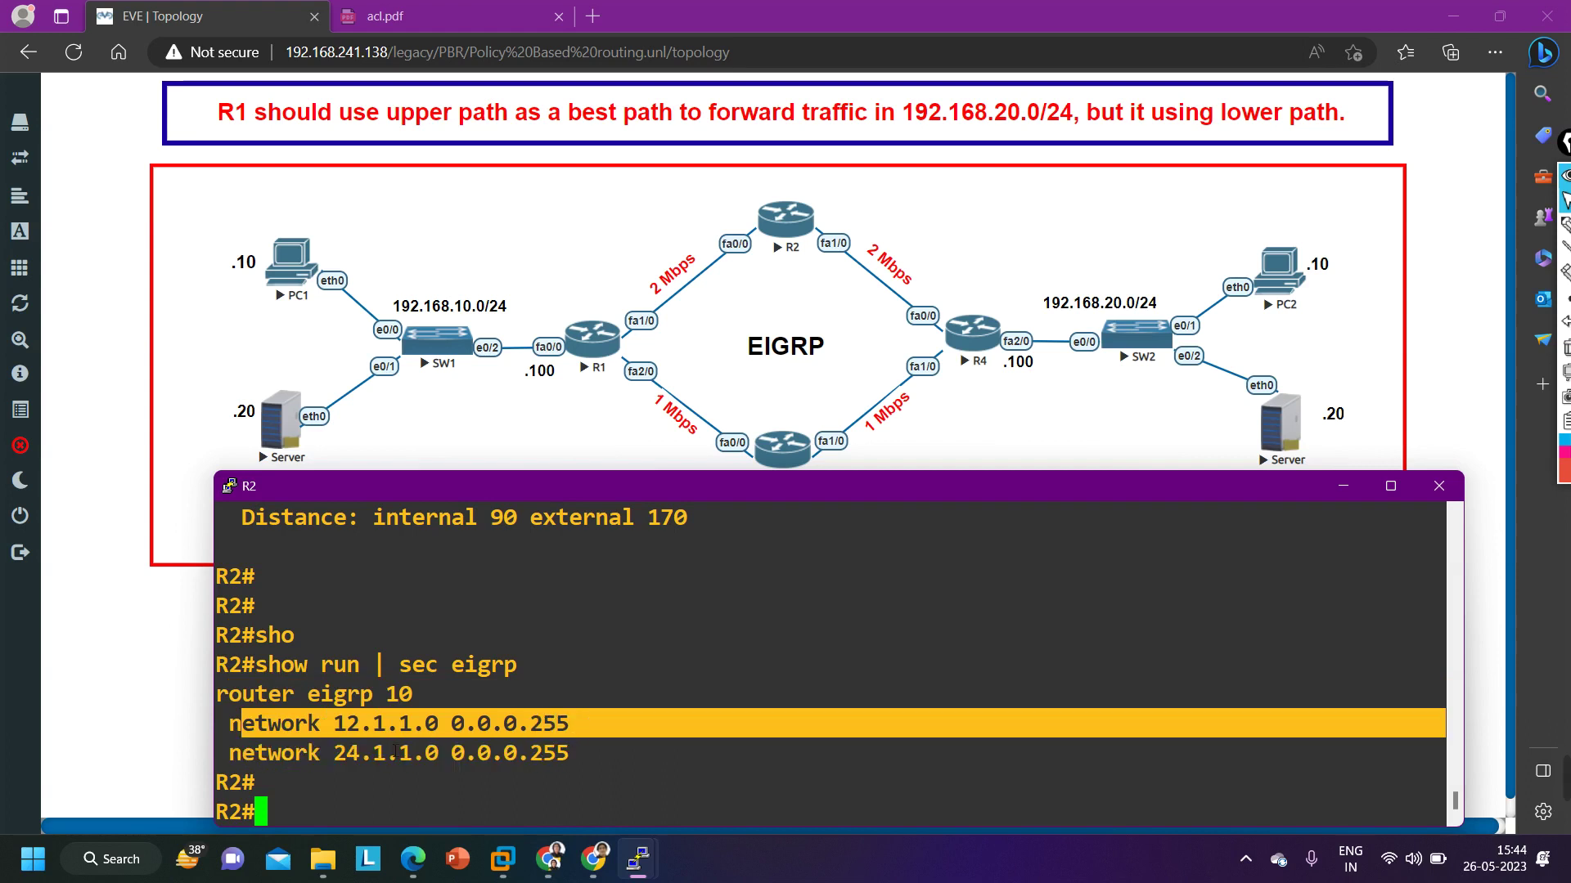
drag(282, 754, 584, 782)
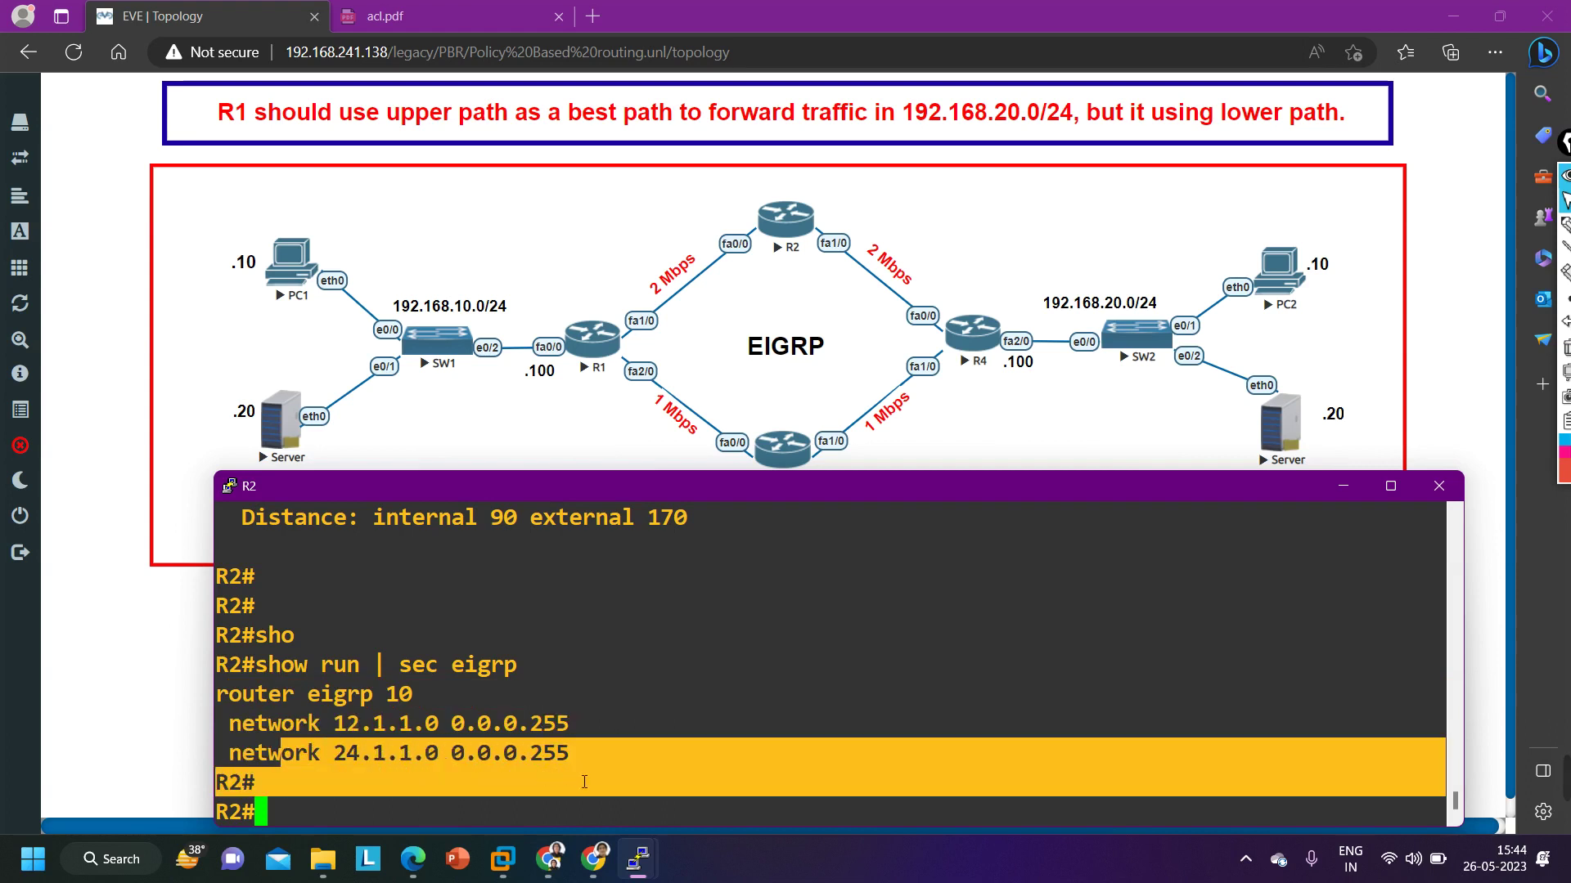
click(587, 748)
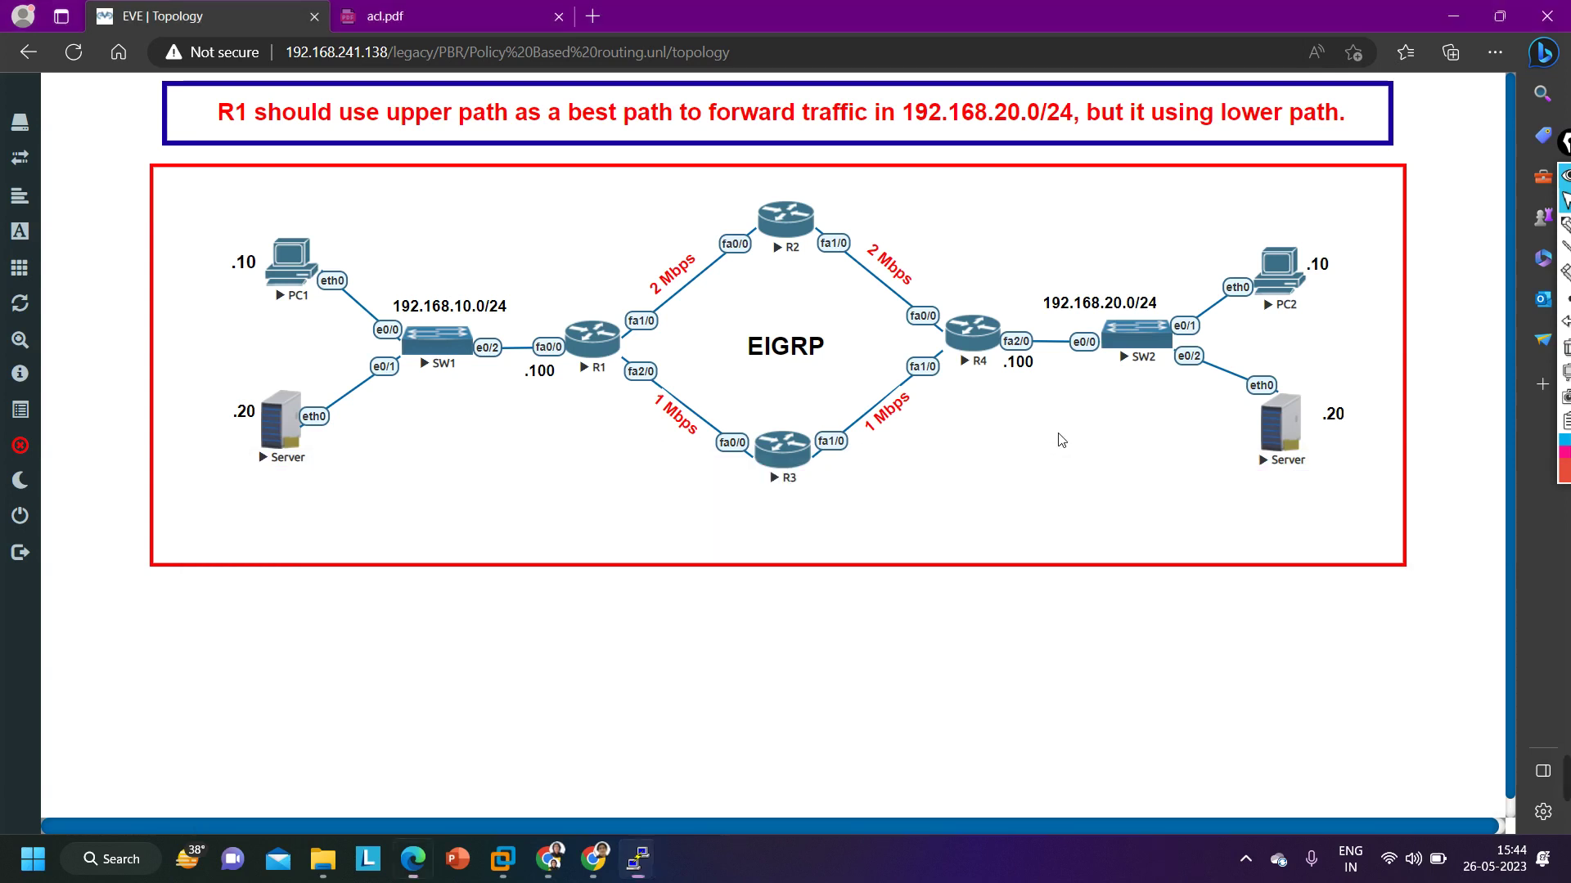
- Switch to the R4 console and enter privileged EXEC mode with en
click(1060, 439)
mouse_move(646, 879)
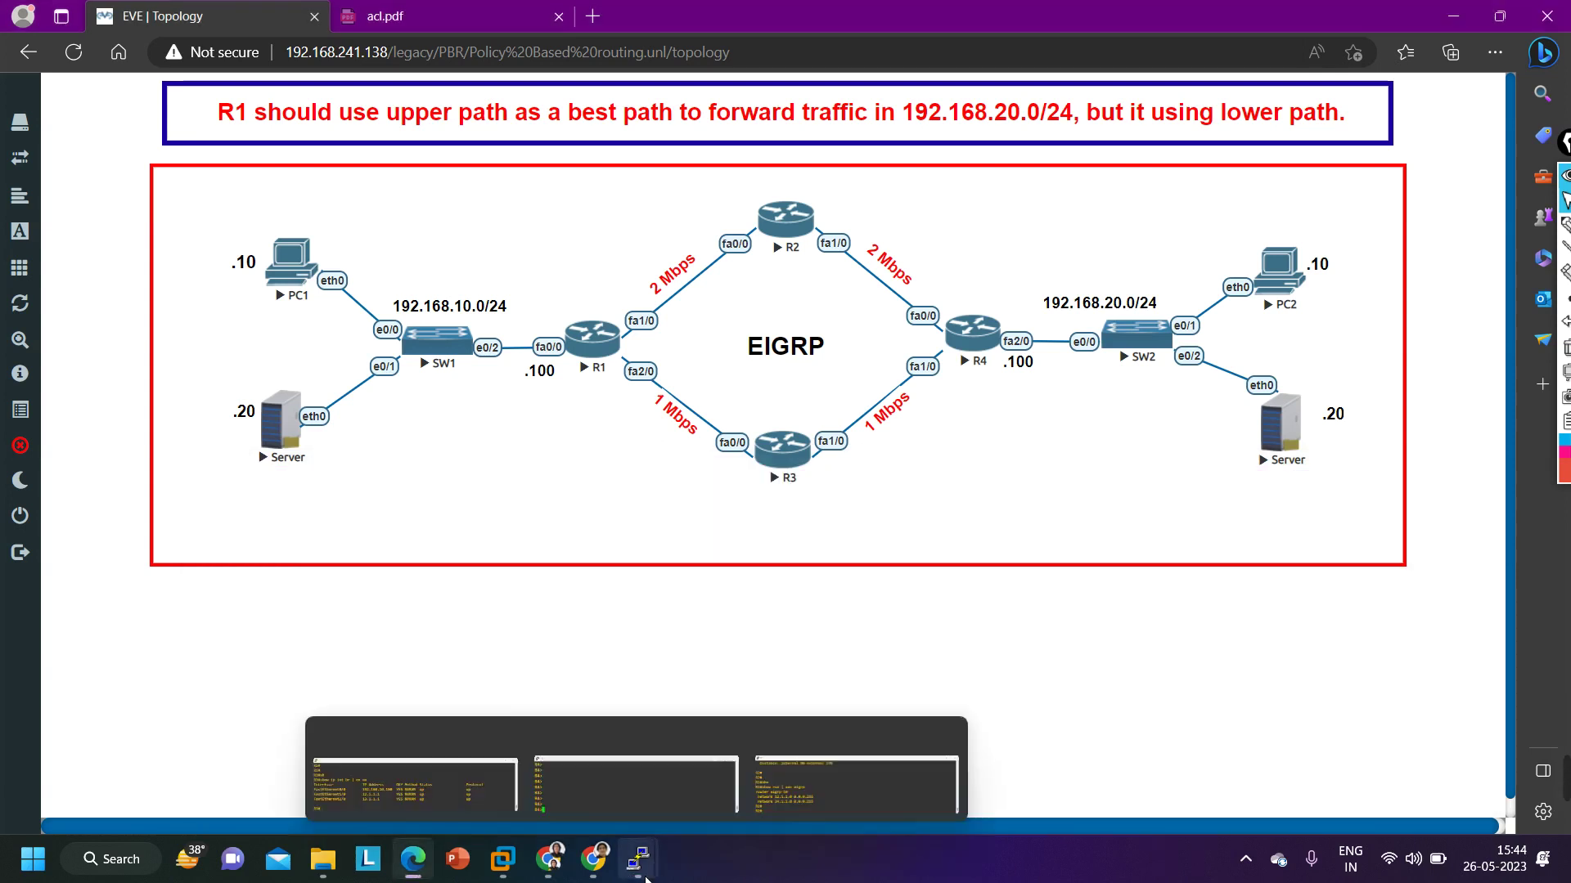
click(670, 797)
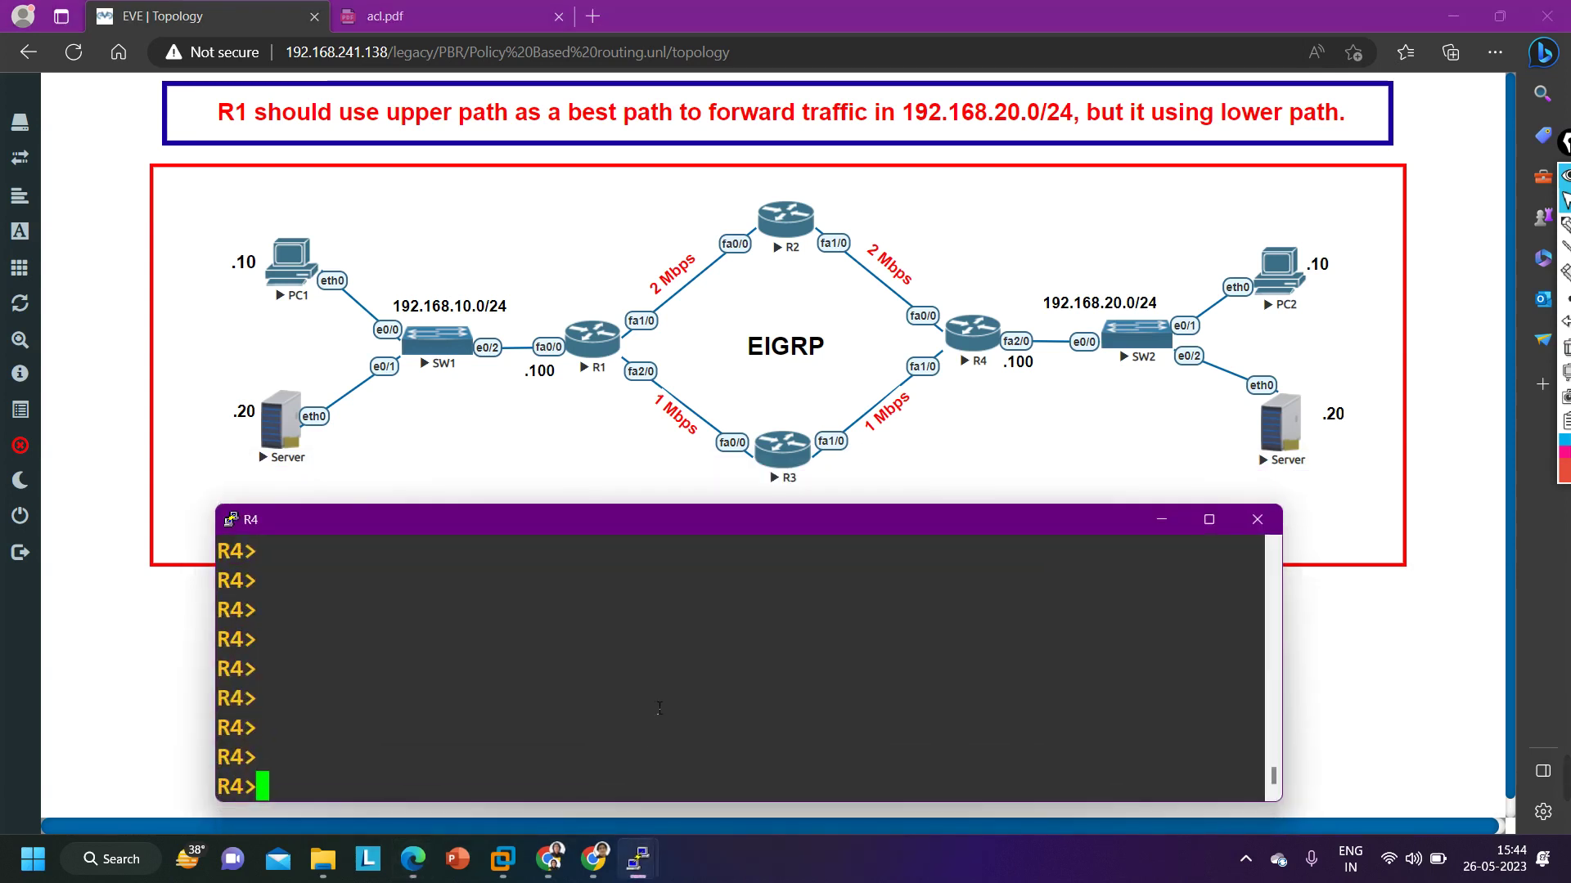
text(en)
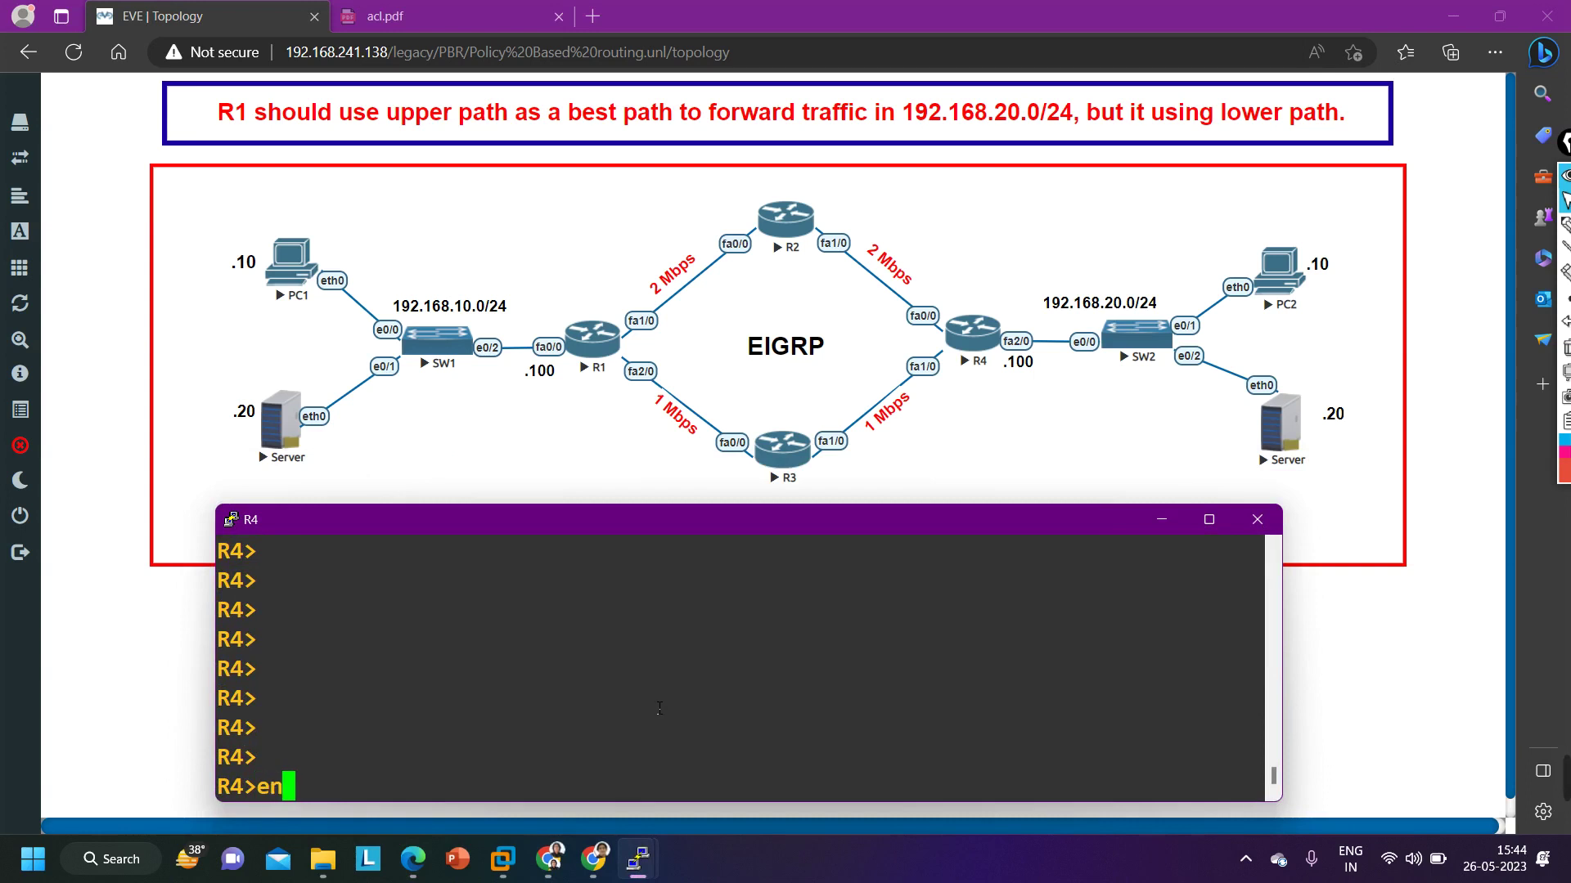
key(Return)
- Check R4's EIGRP adjacencies by running show ip eigrp neighbors
text(sh)
key(Tab)
text(ip )
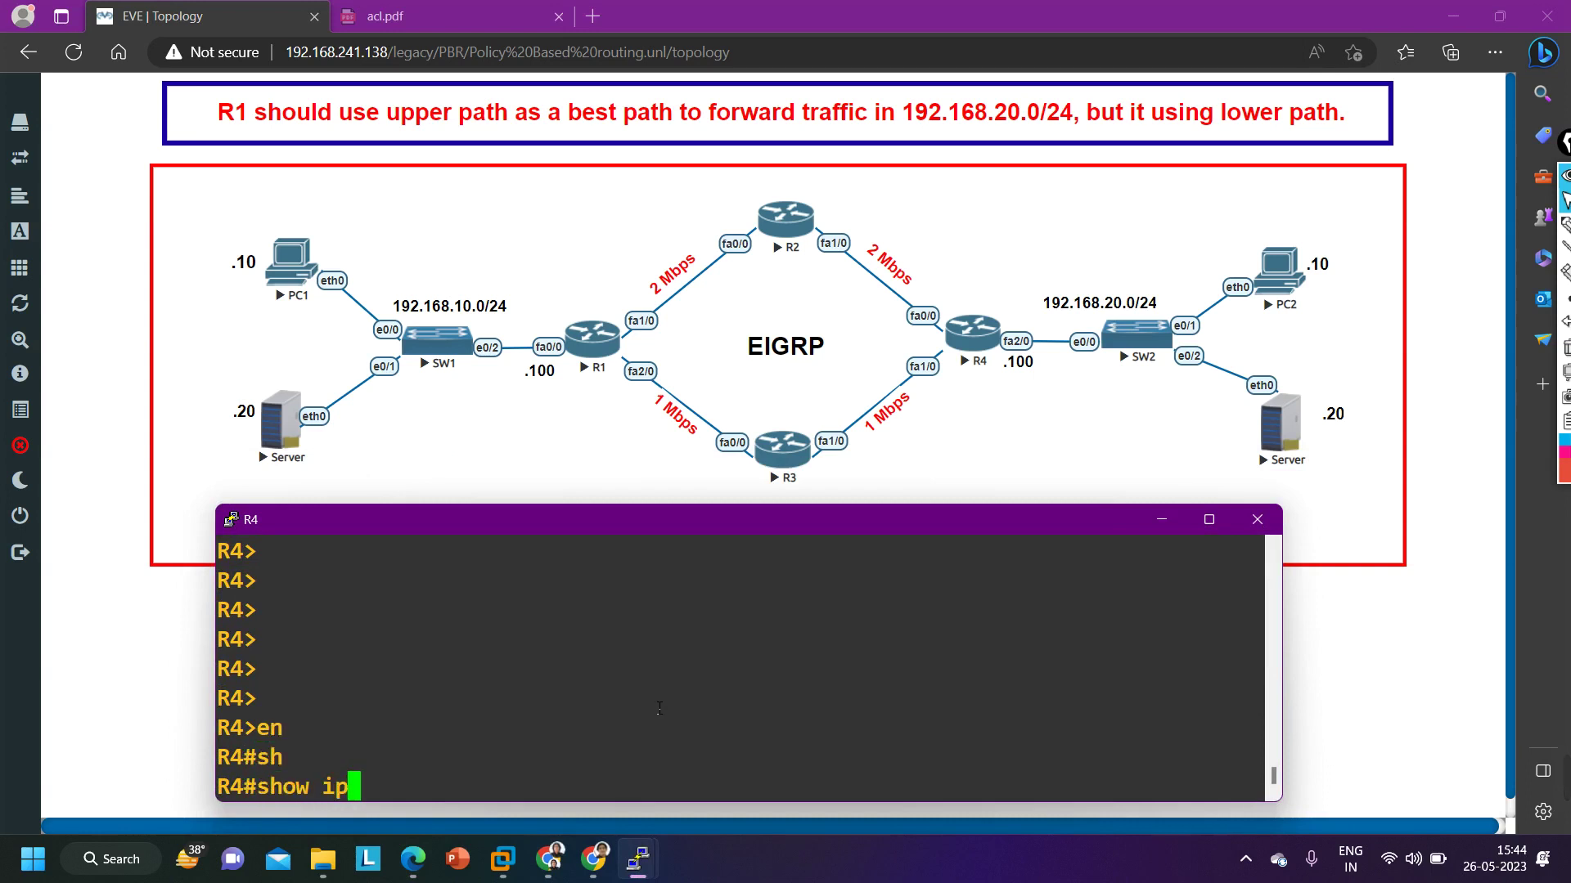
text(ei)
key(Tab)
text(nei)
key(Tab)
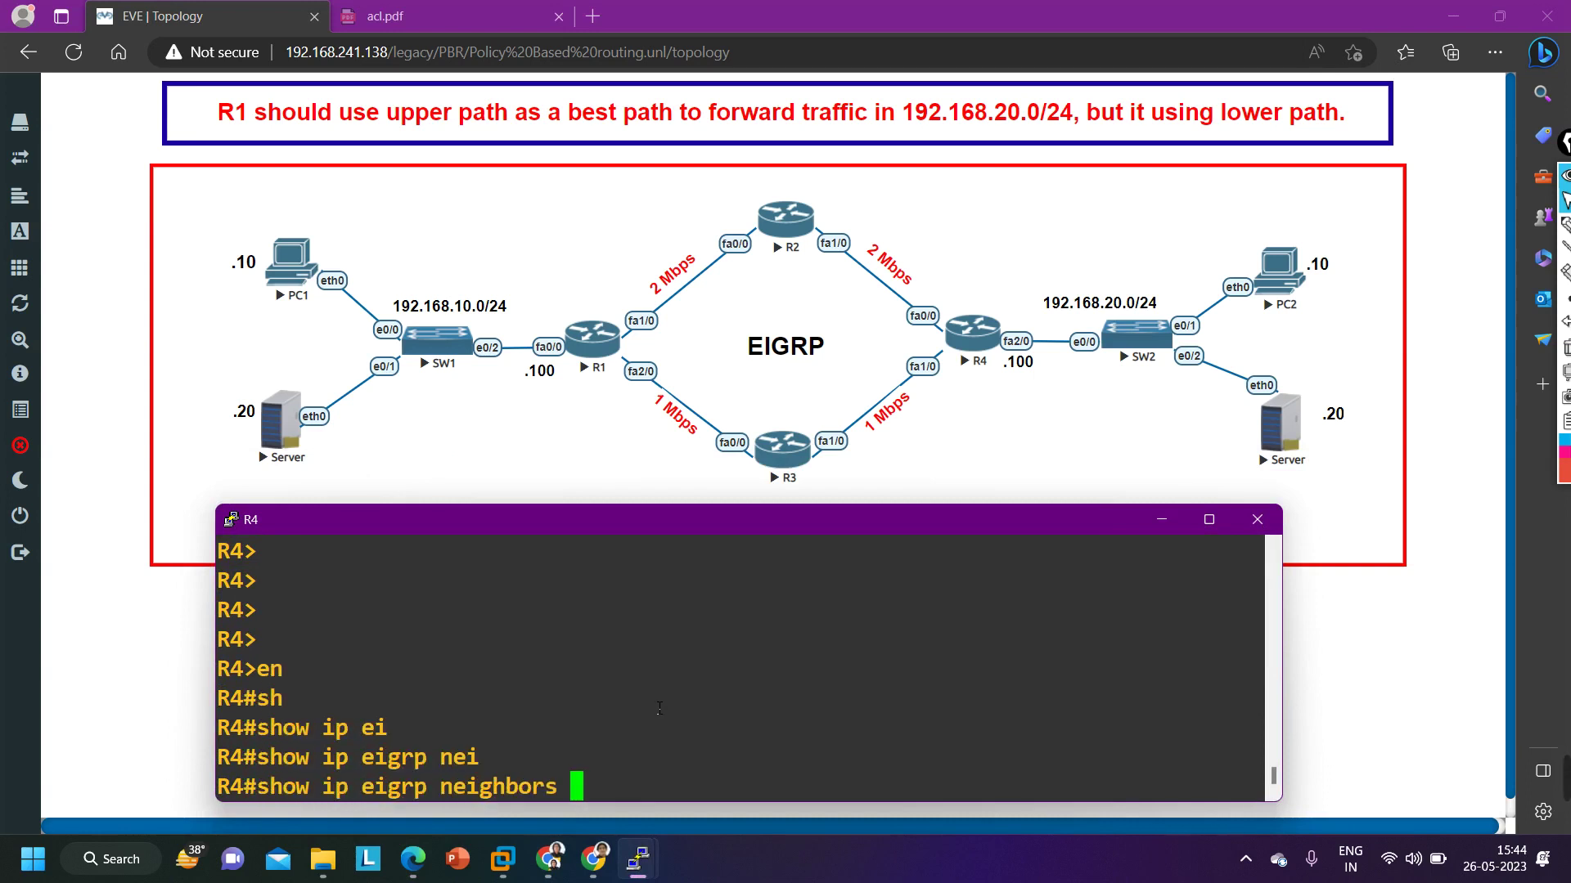
key(Return)
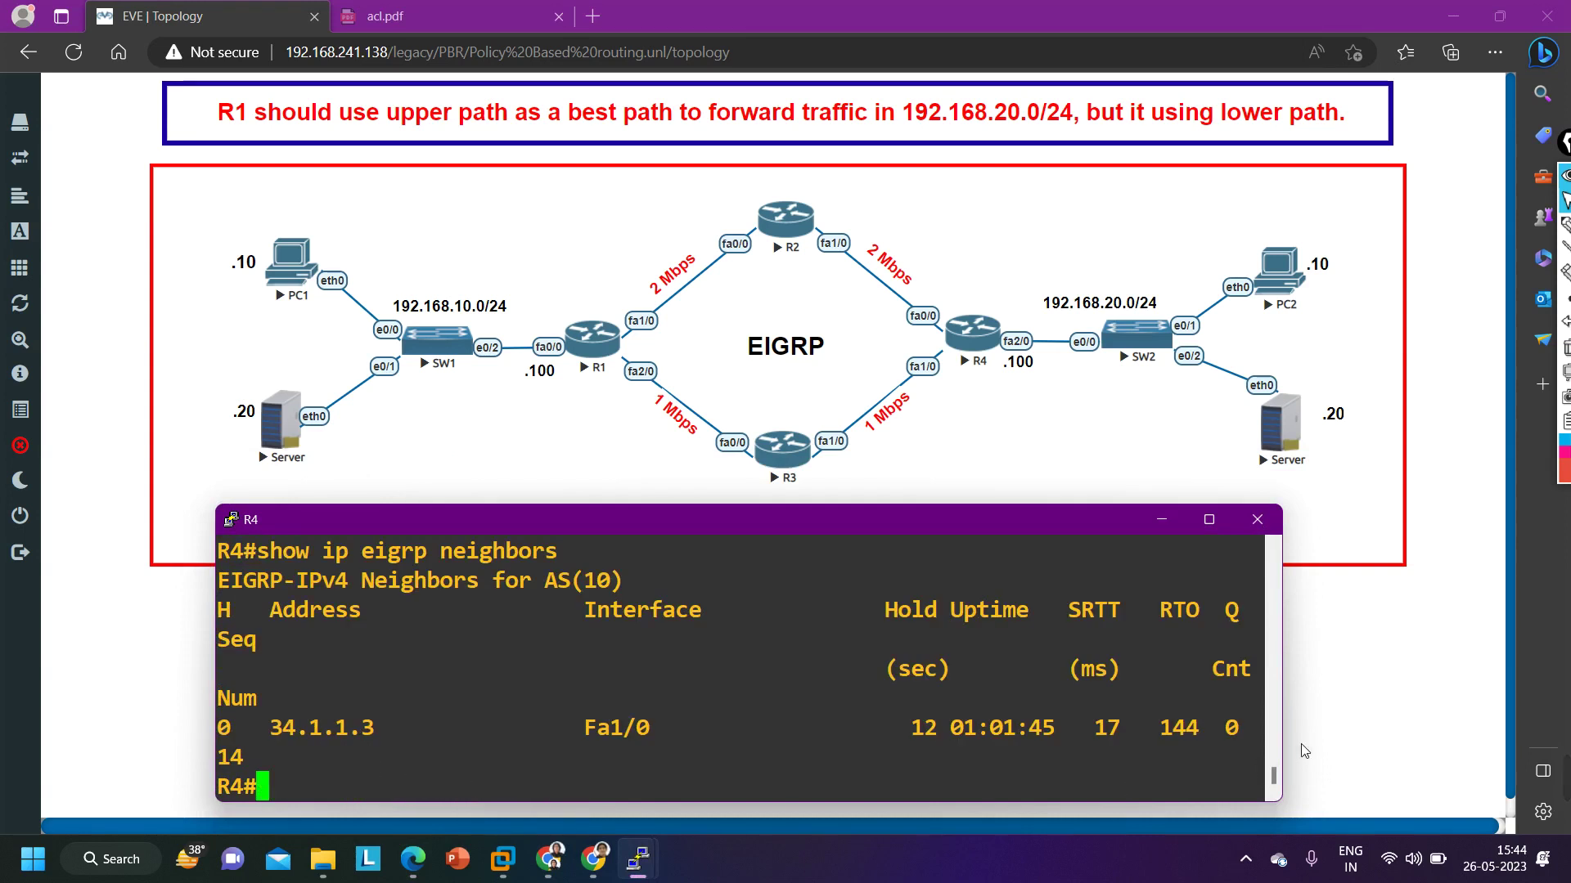
- Widen the R4 console window and rerun show ip eigrp neighbors to get unwrapped columns
drag(1281, 734, 1411, 733)
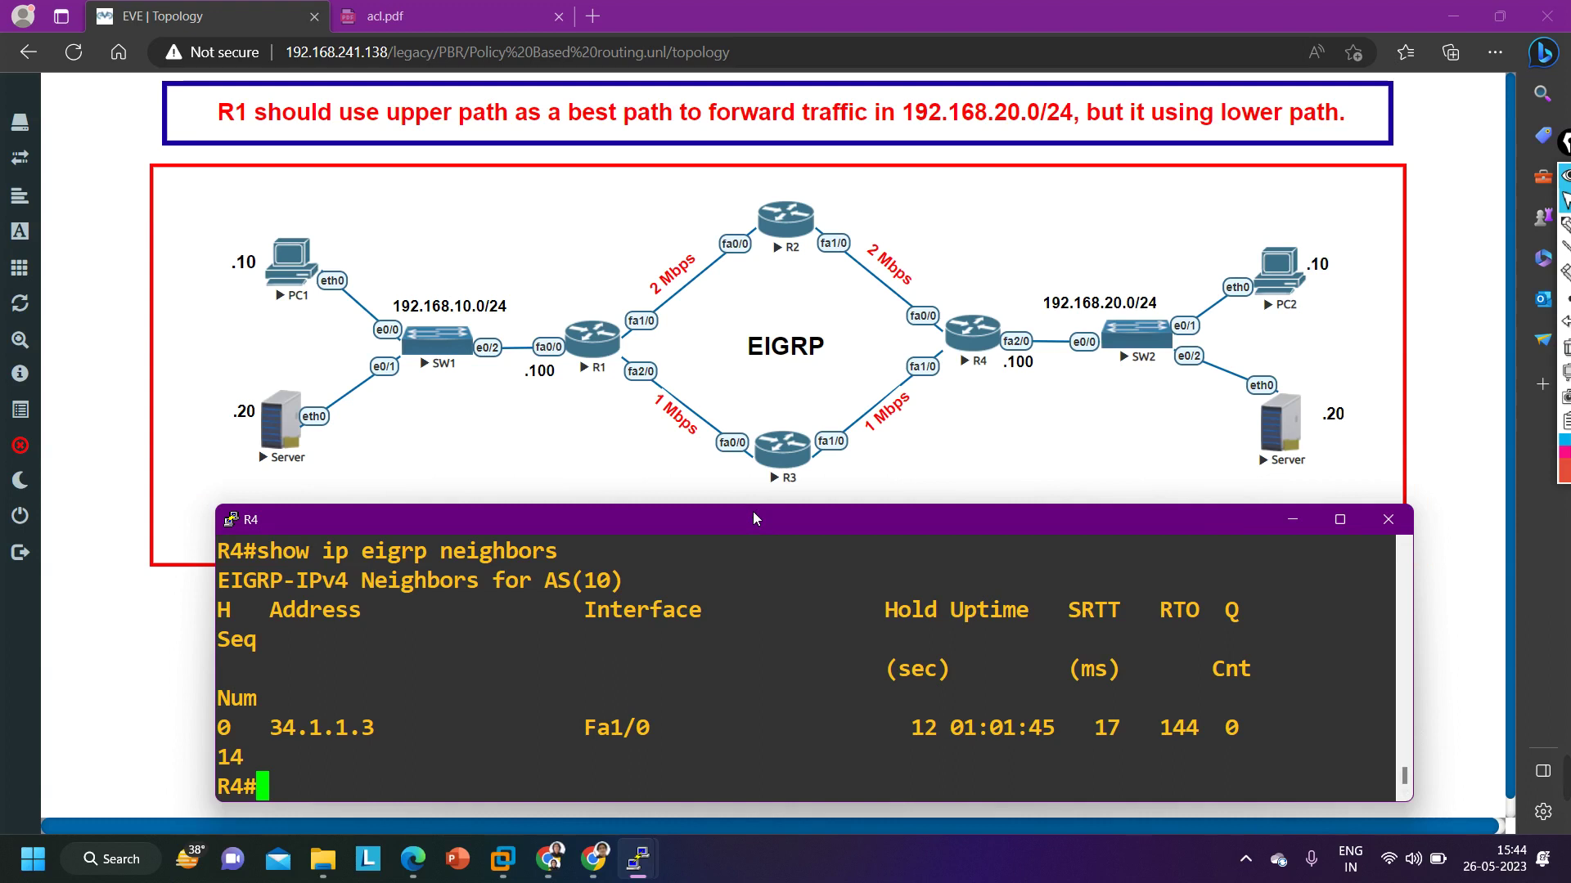
mouse_move(757, 514)
mouse_down()
mouse_move(754, 488)
mouse_move(755, 517)
mouse_up()
key(Up)
key(Return)
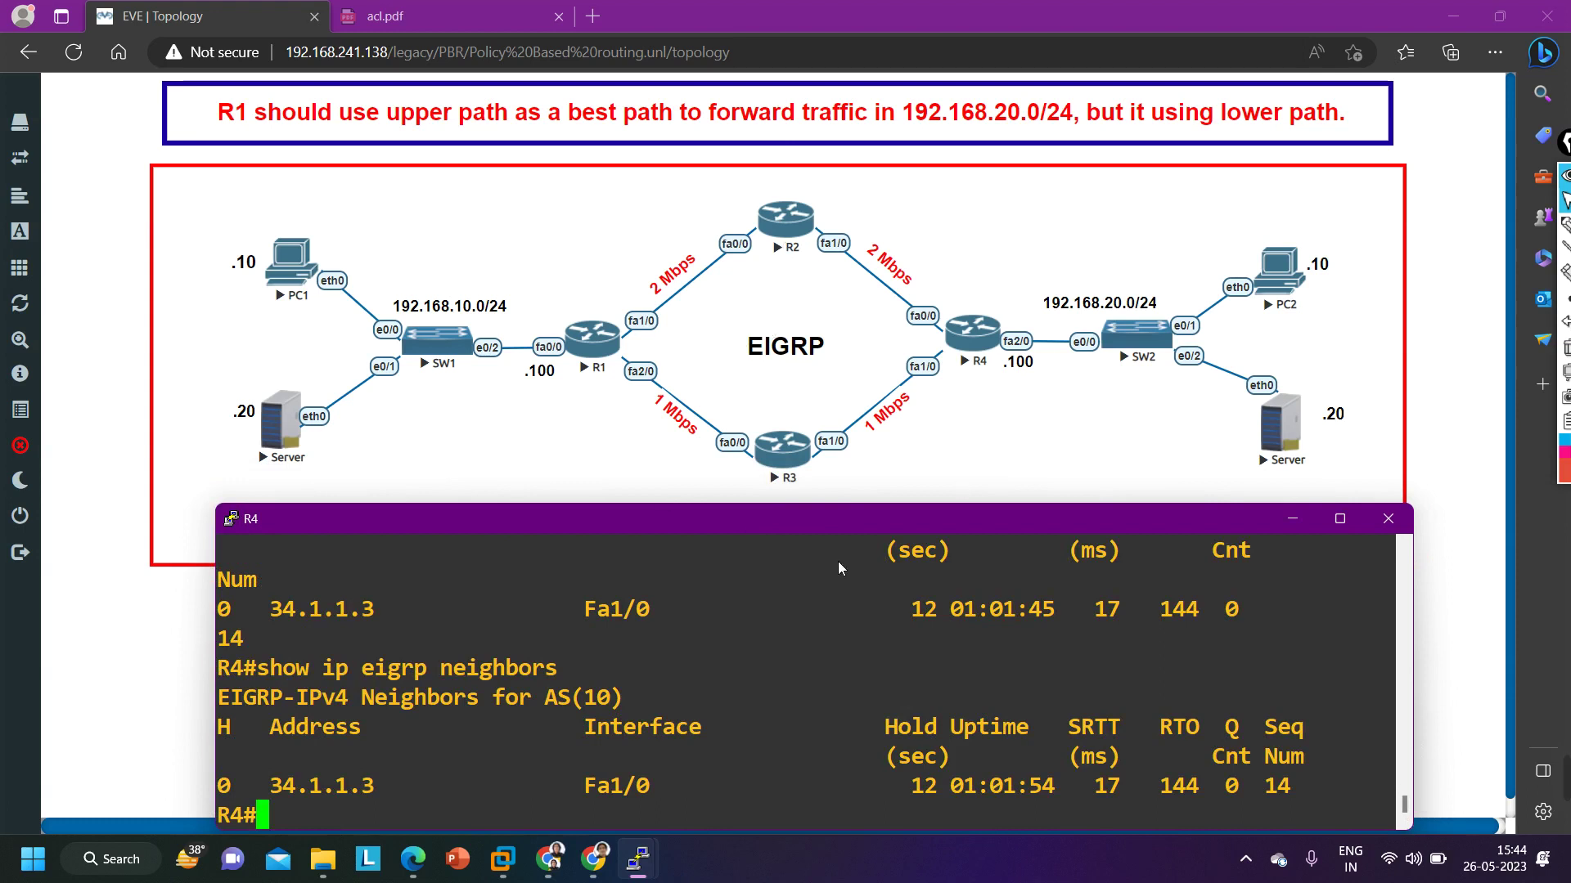
- Circle the R2–R4 link on the topology with the red annotation pen, then clear the drawing
click(1564, 225)
mouse_move(855, 211)
mouse_down()
mouse_move(763, 214)
mouse_move(868, 353)
mouse_move(1032, 352)
mouse_move(848, 181)
mouse_up()
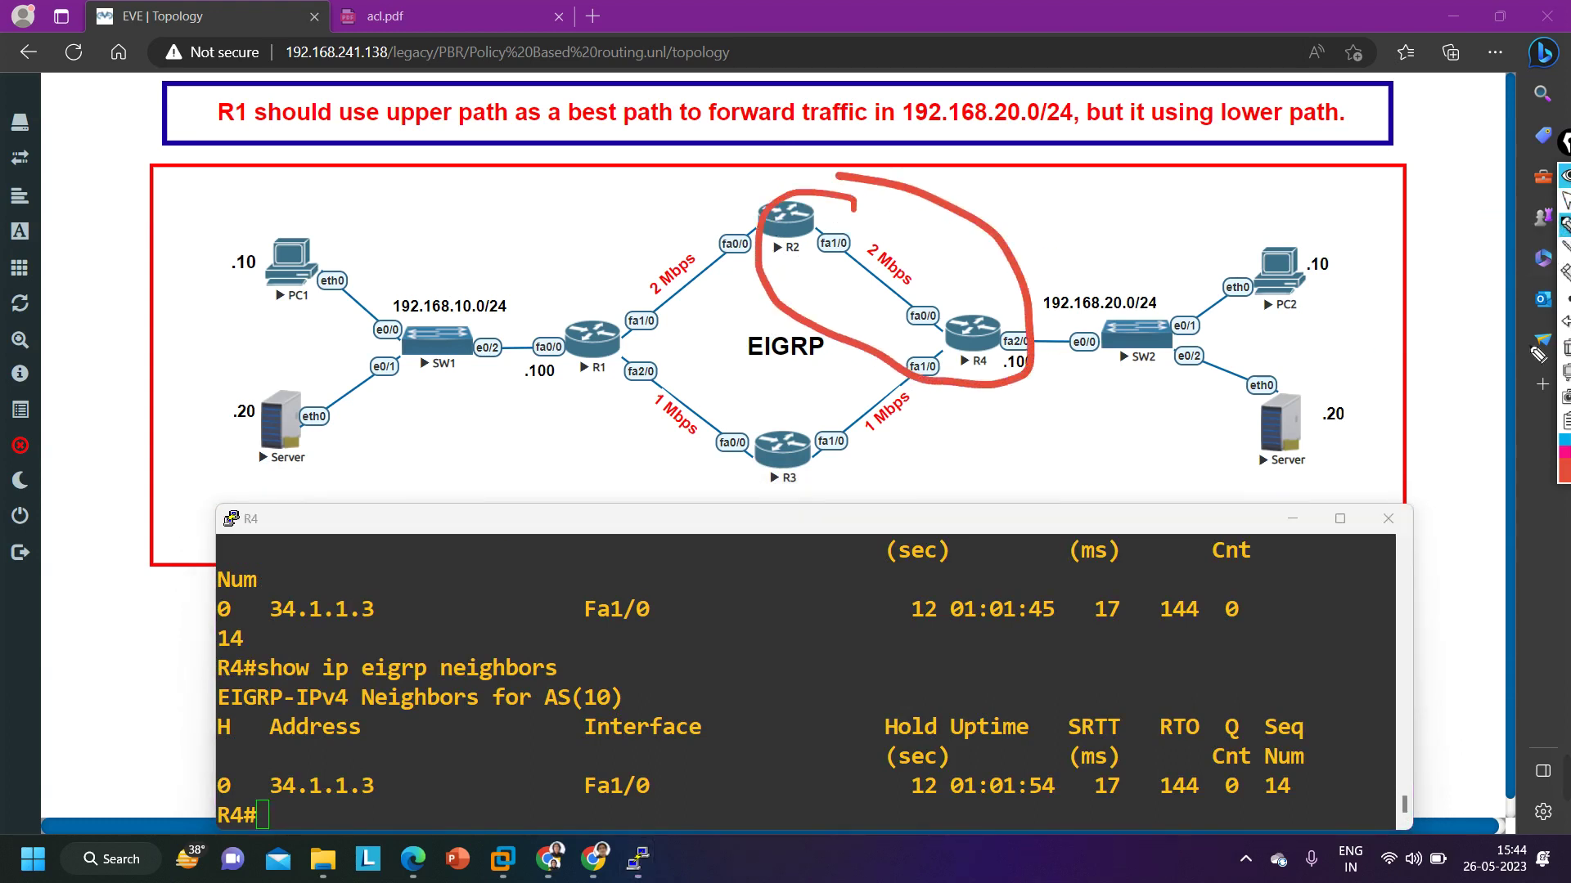
click(1566, 348)
click(1553, 199)
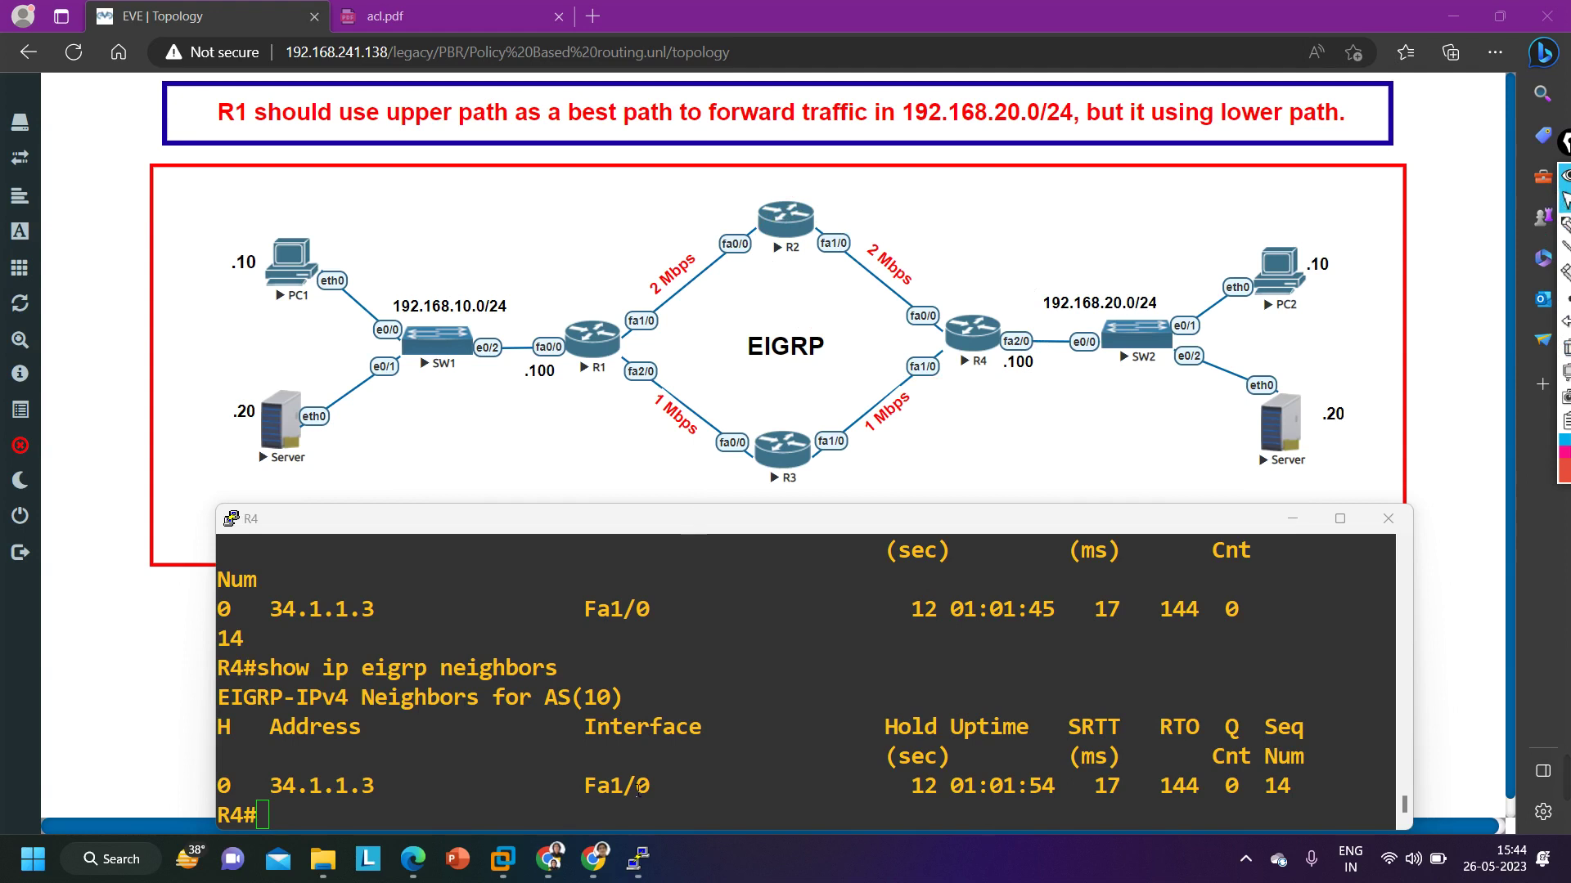
- Display R4's routing protocol settings by running show ip protocols in its console
click(611, 771)
text(sh)
key(Tab)
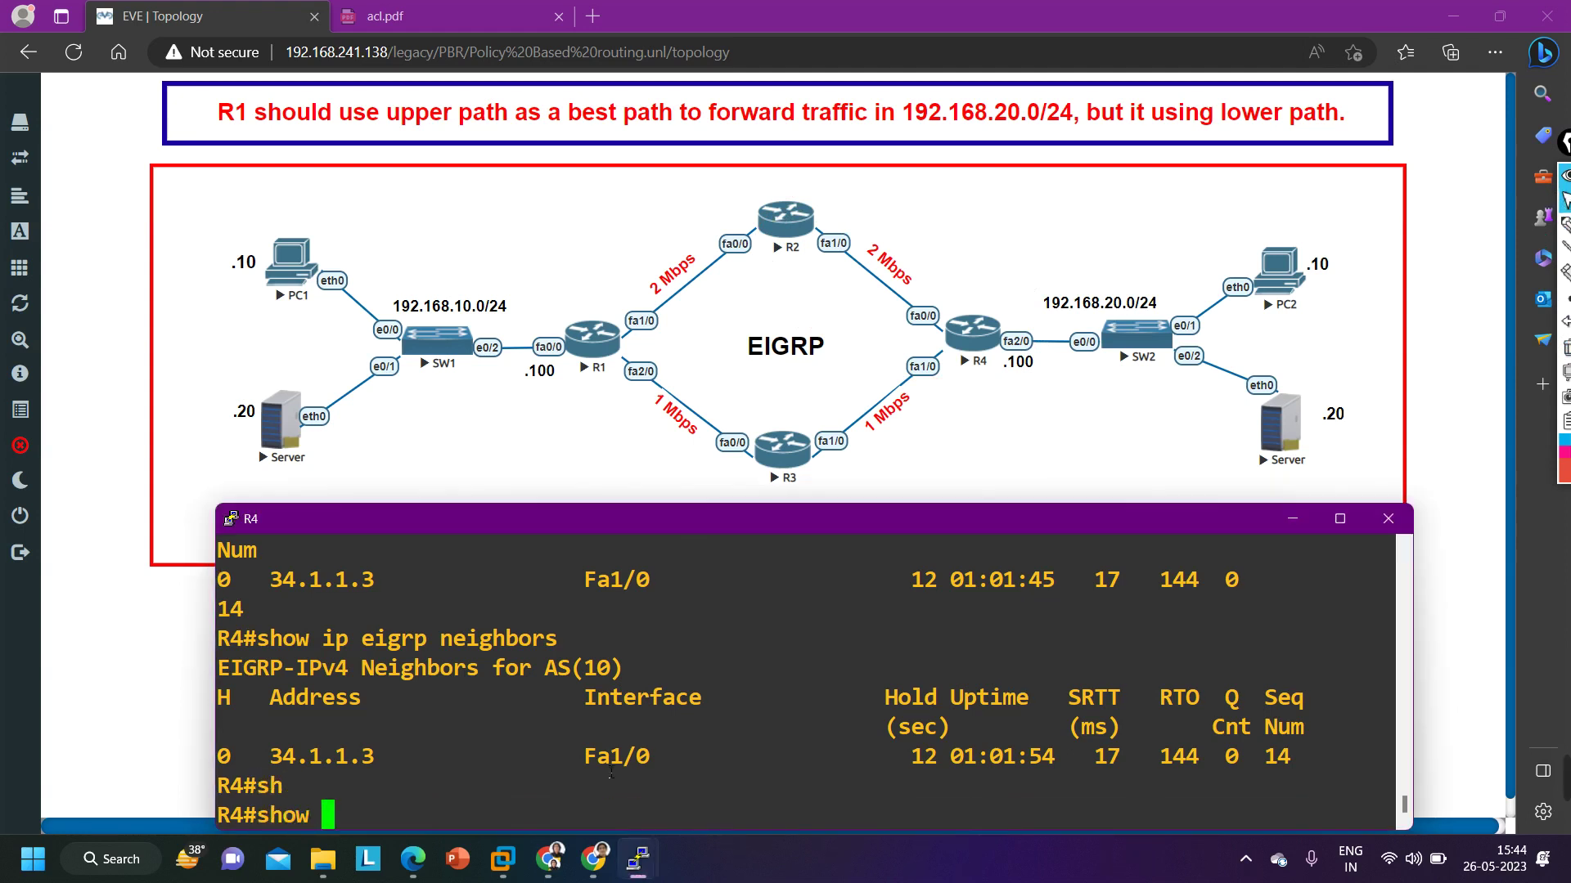
text(ip pro)
key(Return)
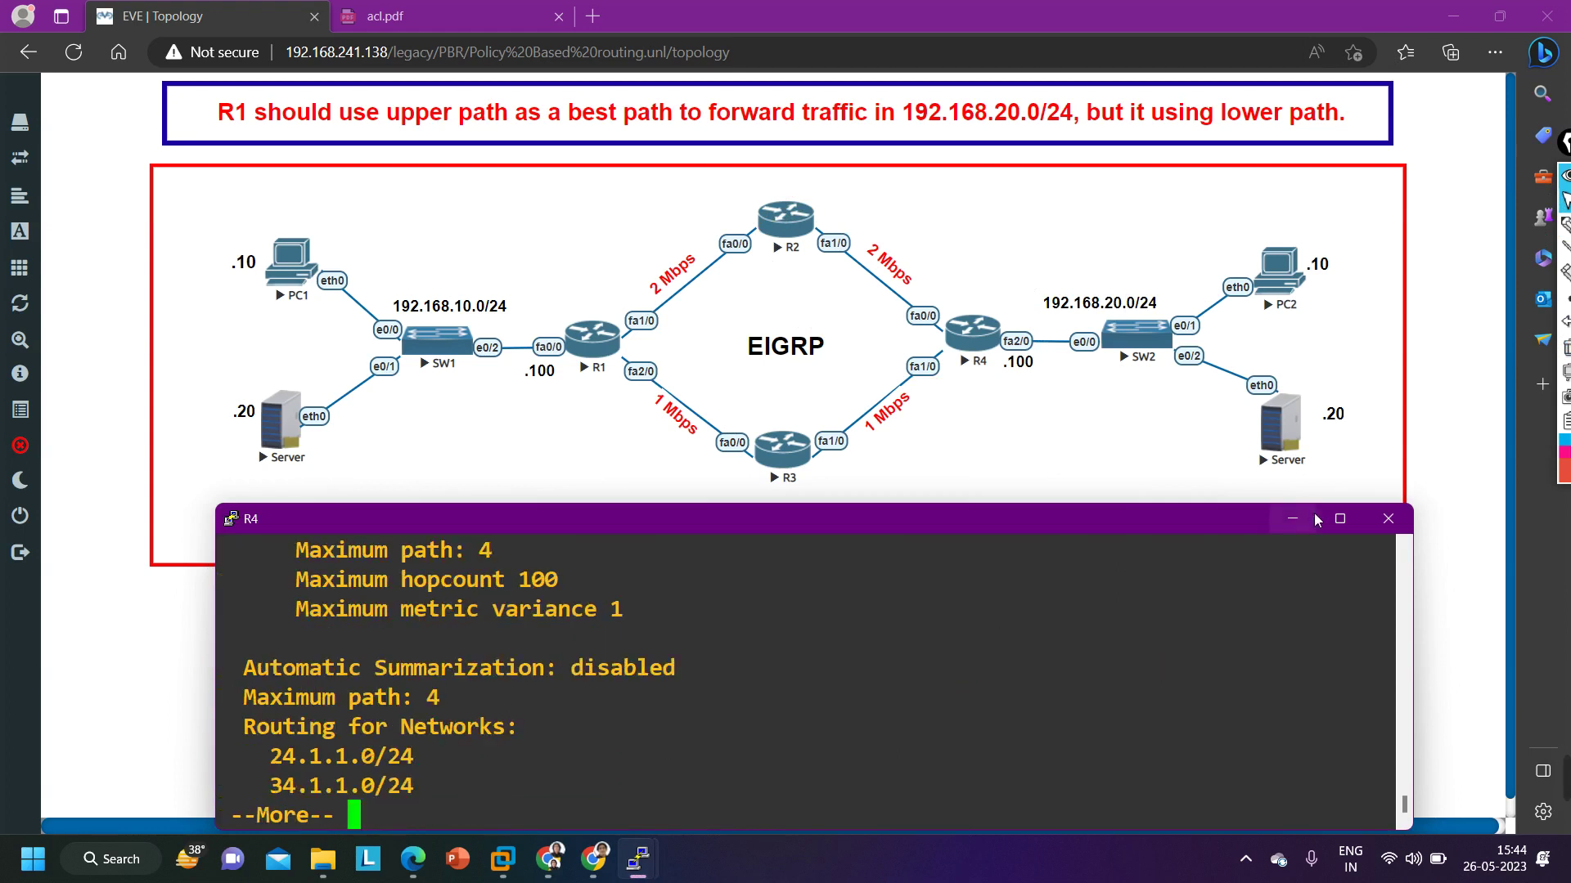
- Maximize the R4 console and highlight the outgoing update filter line and the entries under Routing for Networks
click(1340, 518)
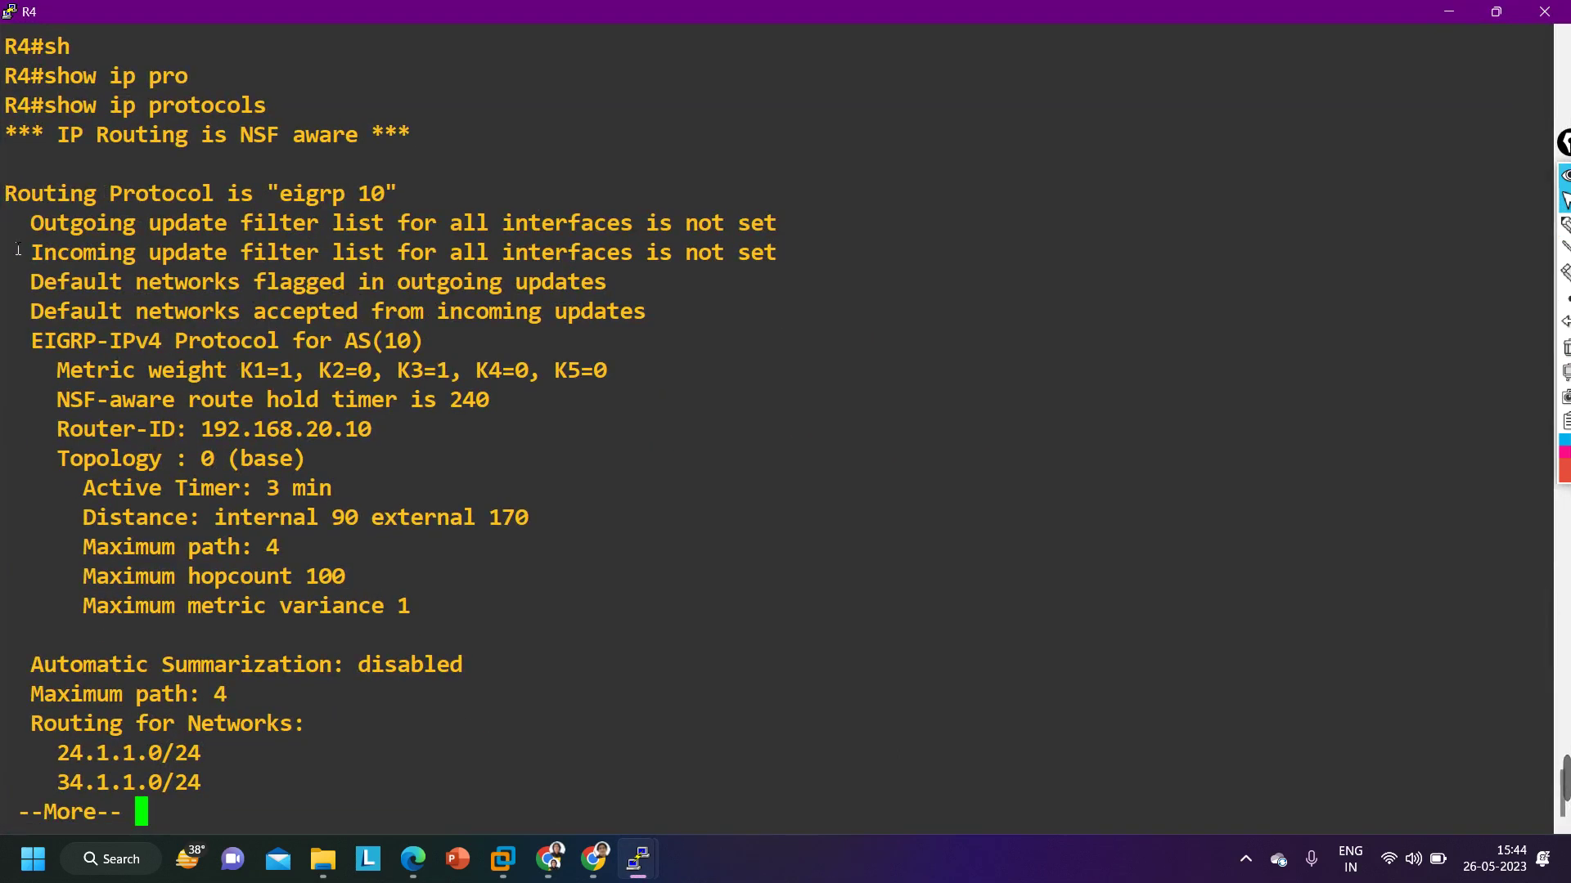
drag(22, 229, 799, 244)
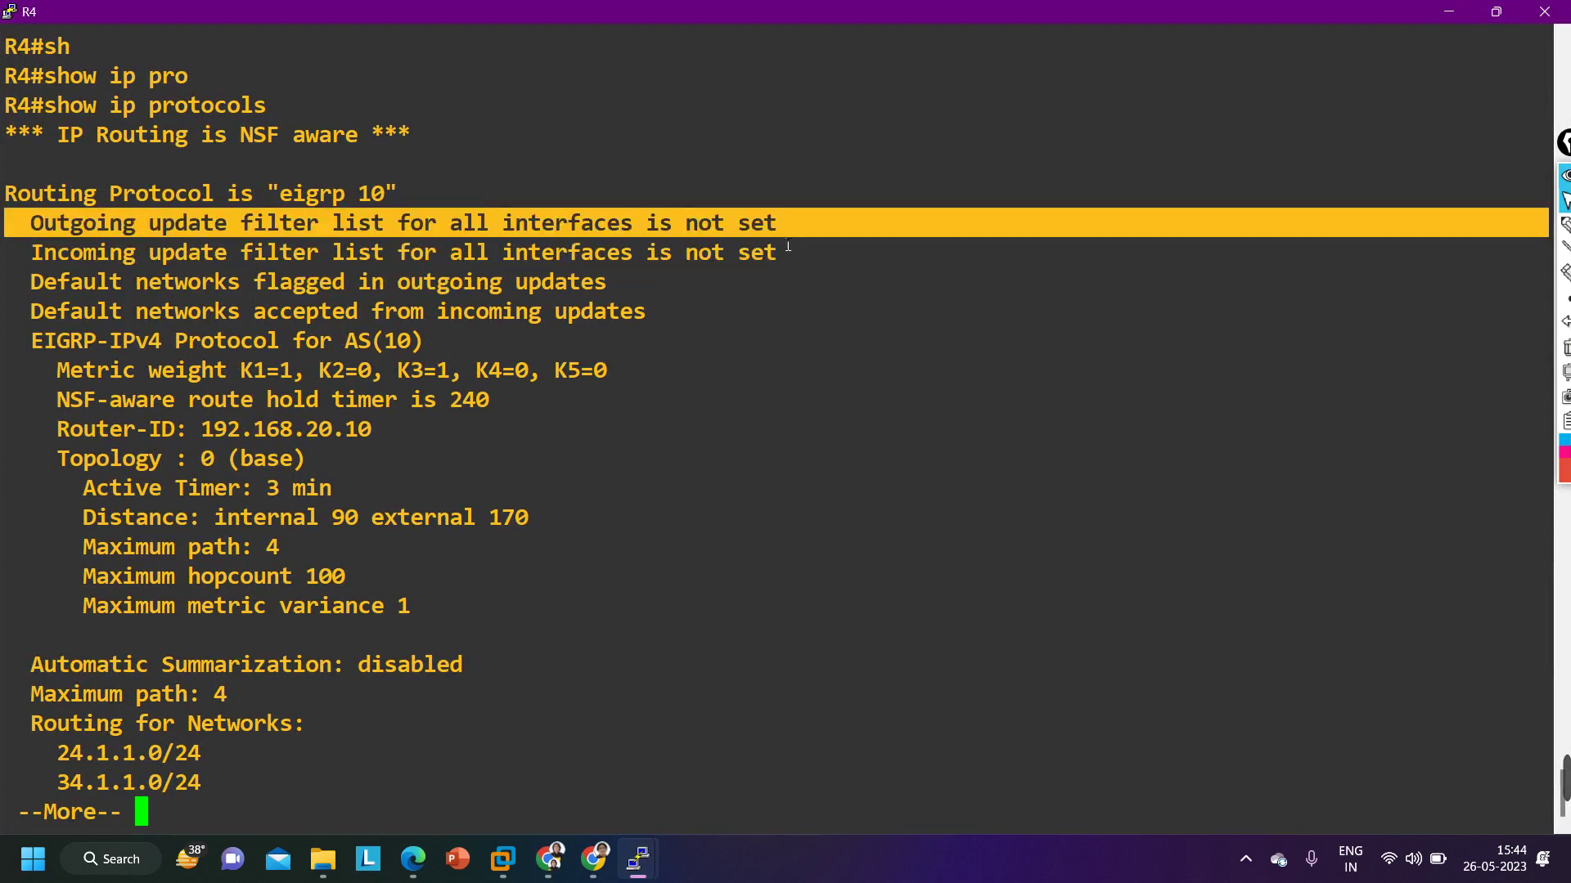
key(Return)
key(Return)
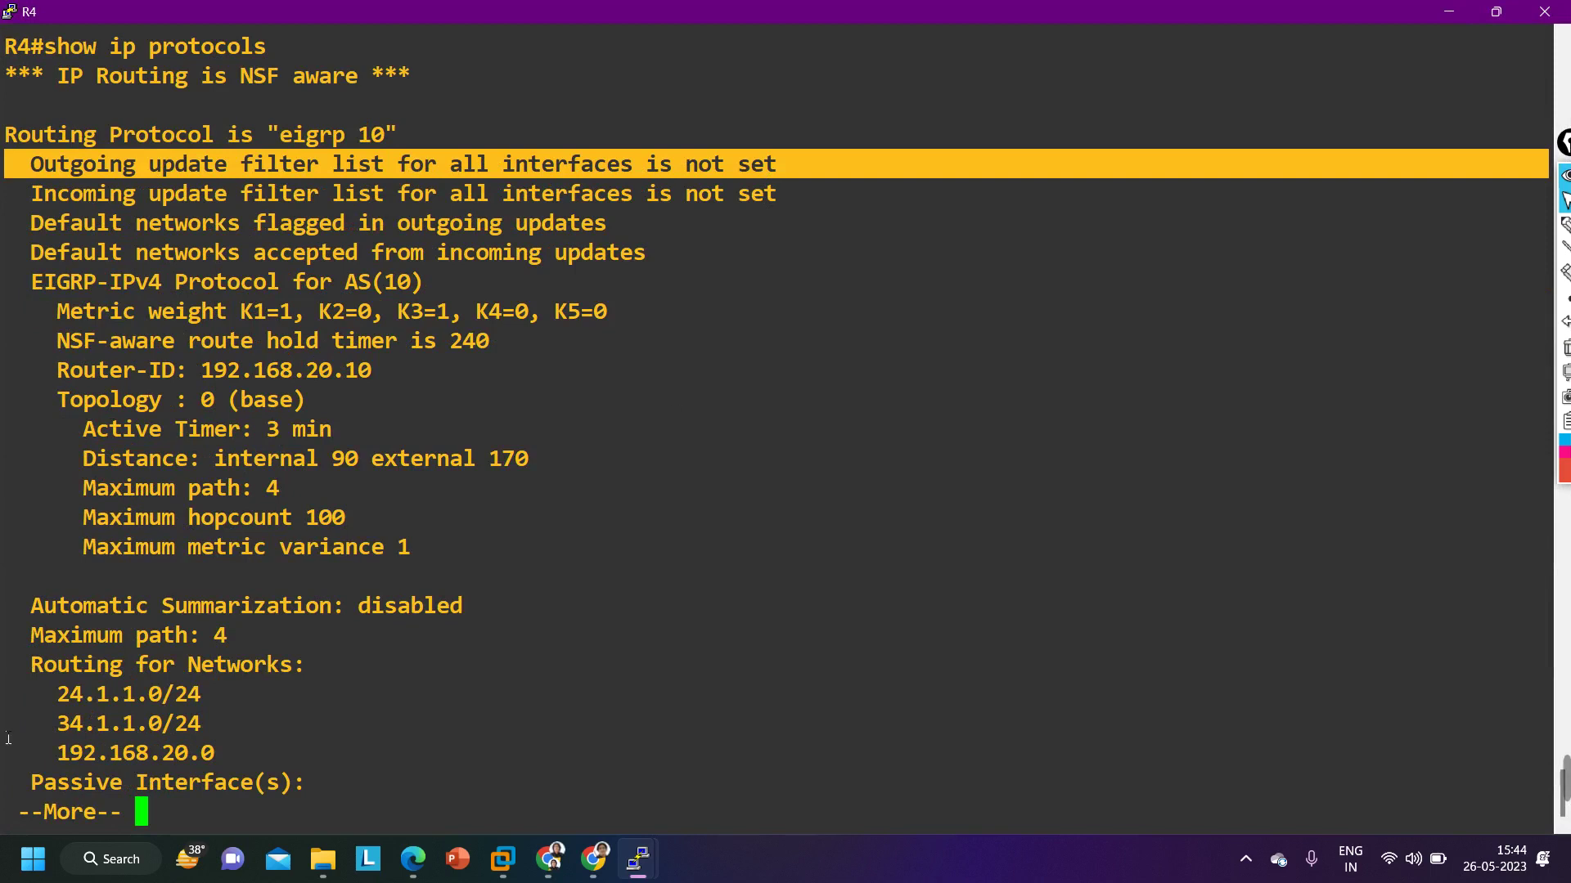
drag(35, 695, 238, 753)
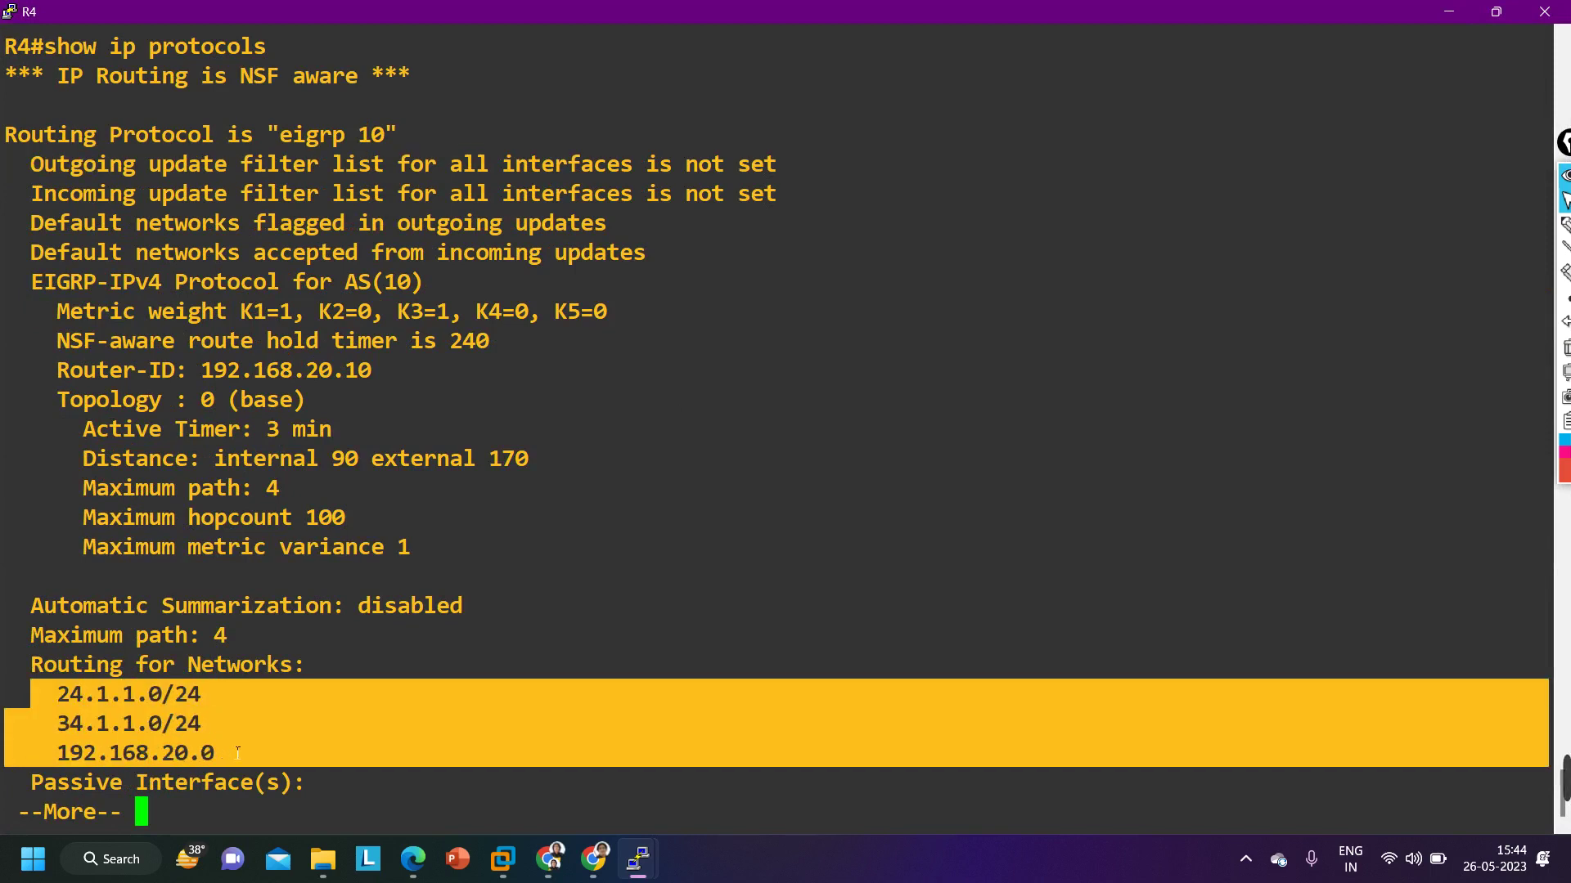
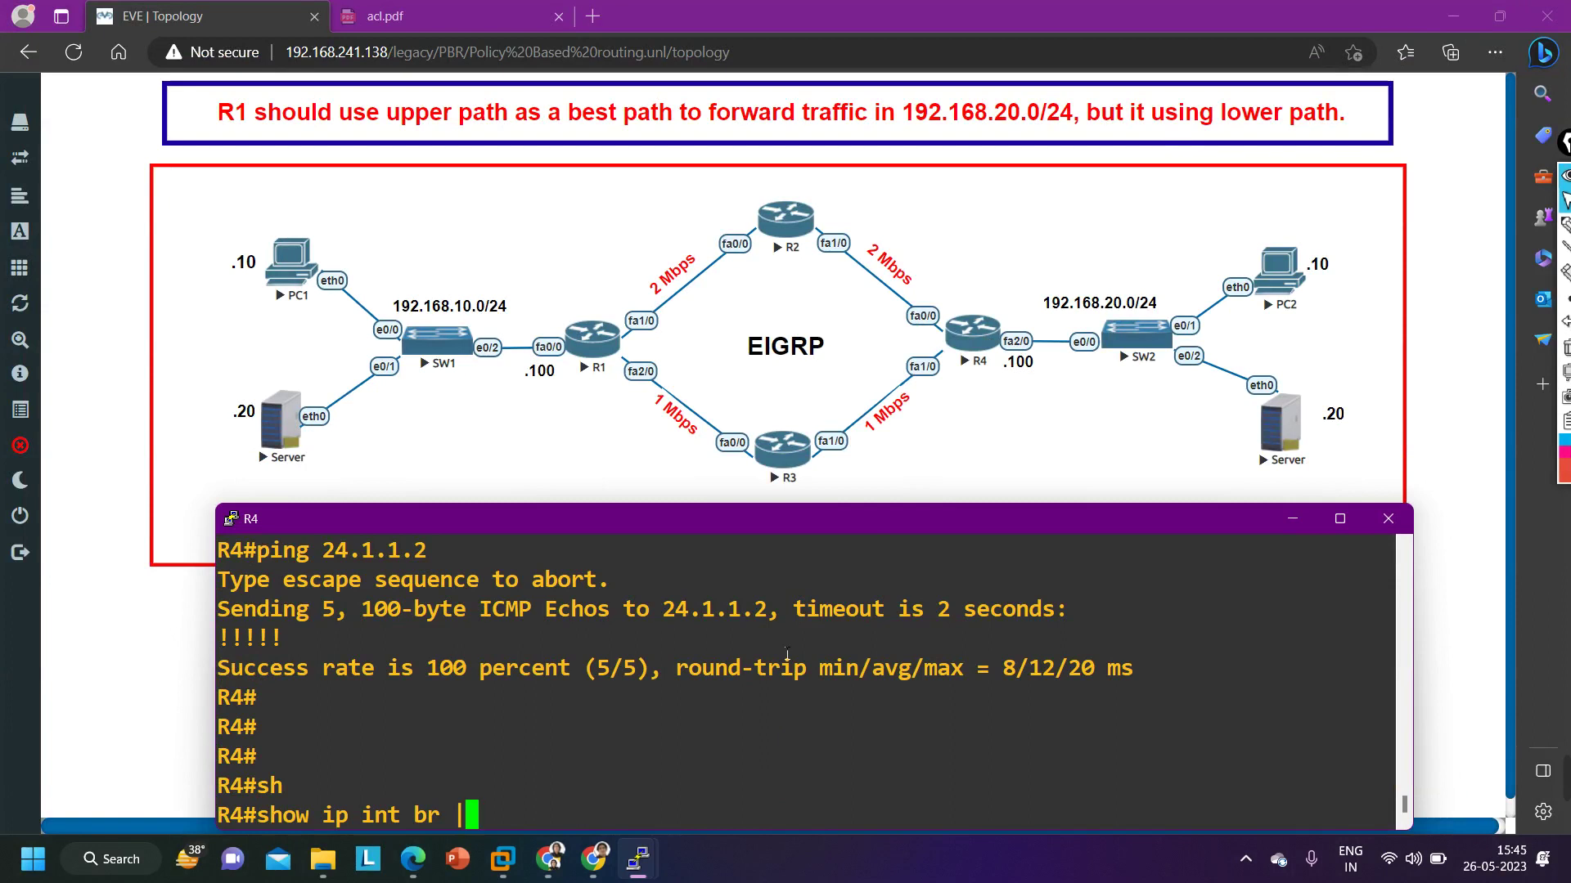
- List R4's addressed interfaces with show ip int br | ex un and highlight the FastEthernet2/0 address
text(un)
key(Return)
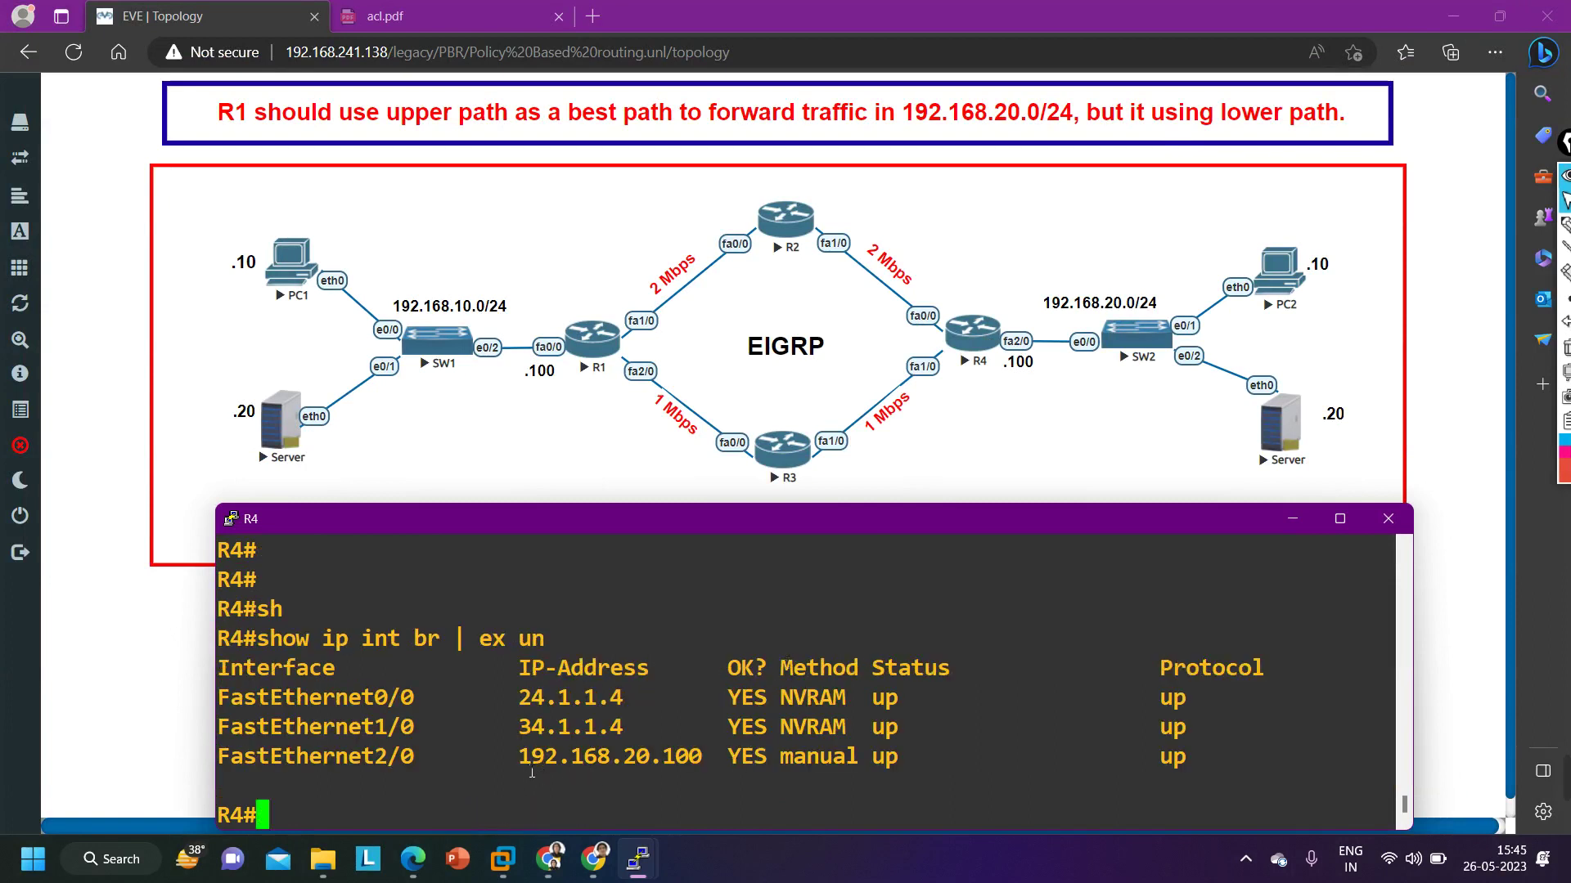
drag(521, 757, 781, 761)
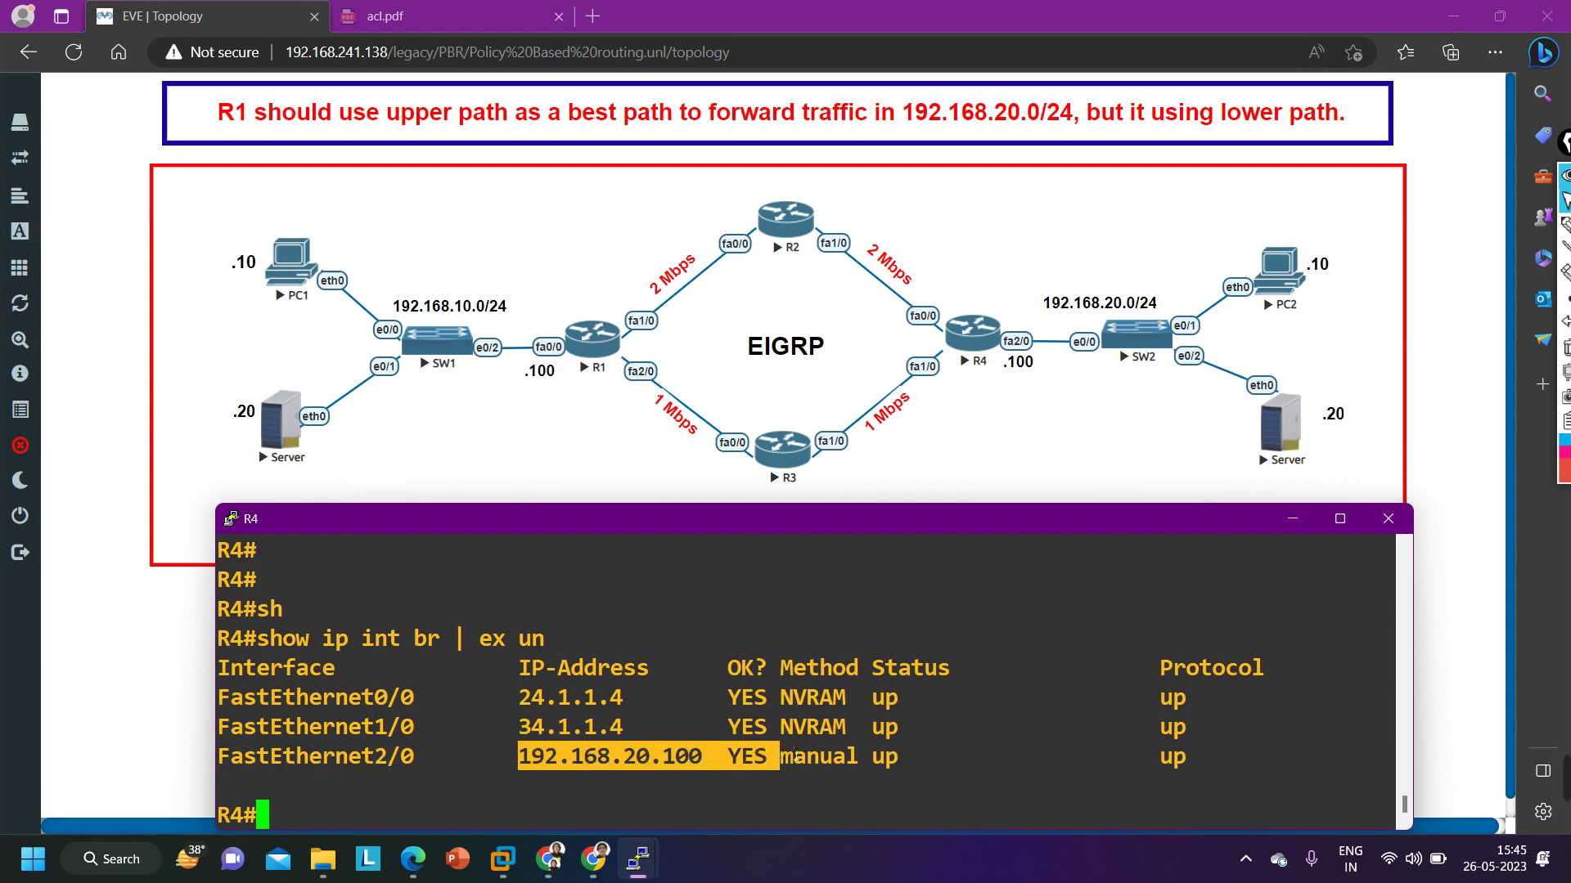
- Display the EIGRP section of R4's running configuration with show run | sec eigrp
key(Return)
text(sh)
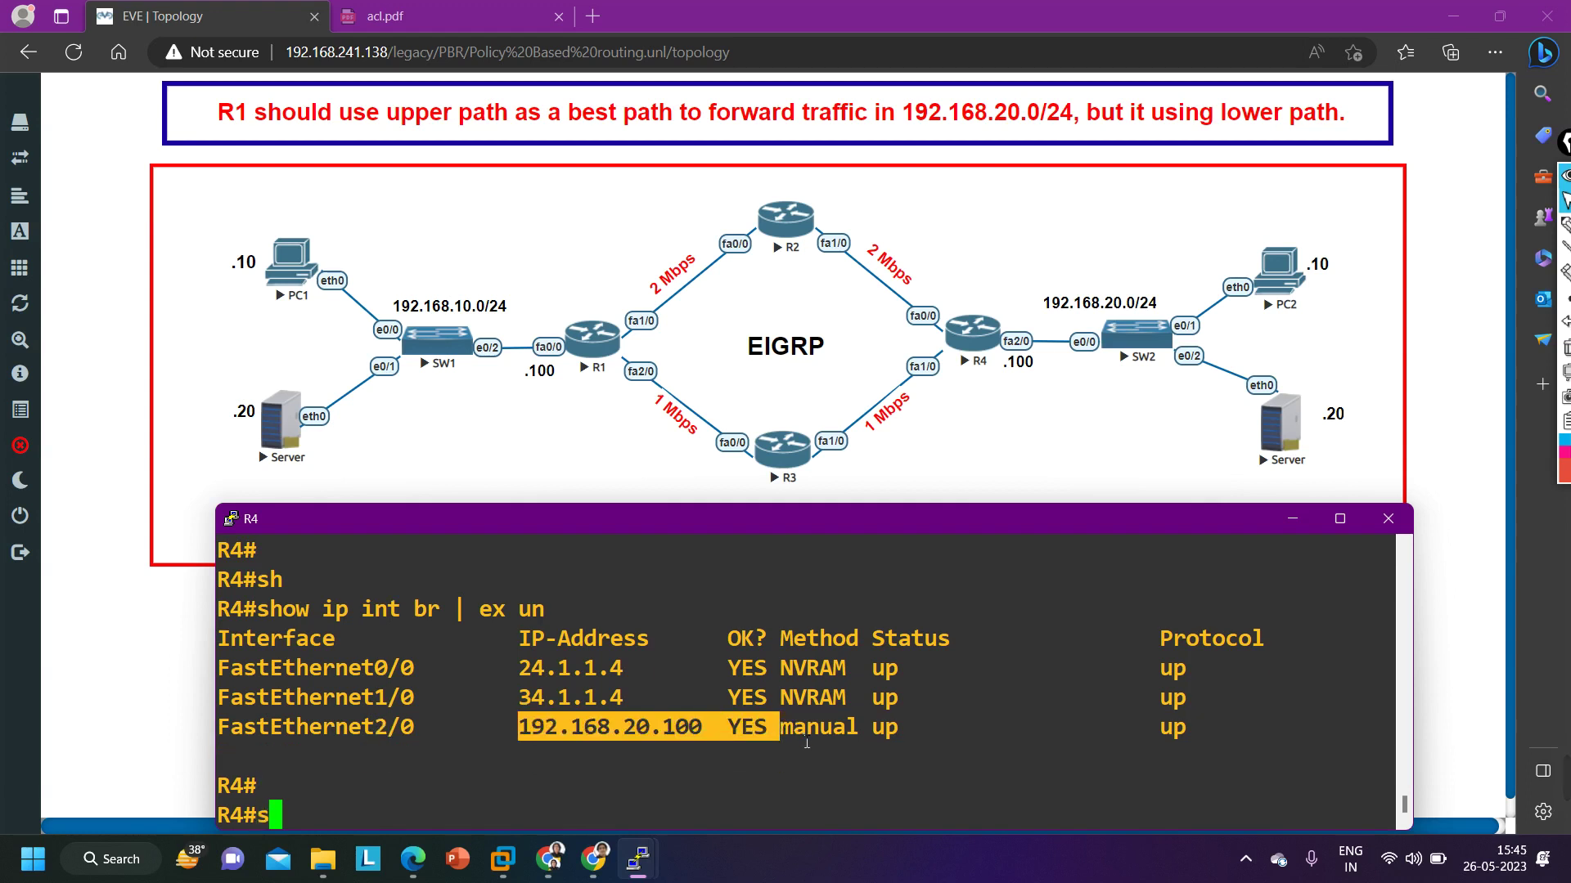
key(Tab)
text(run )
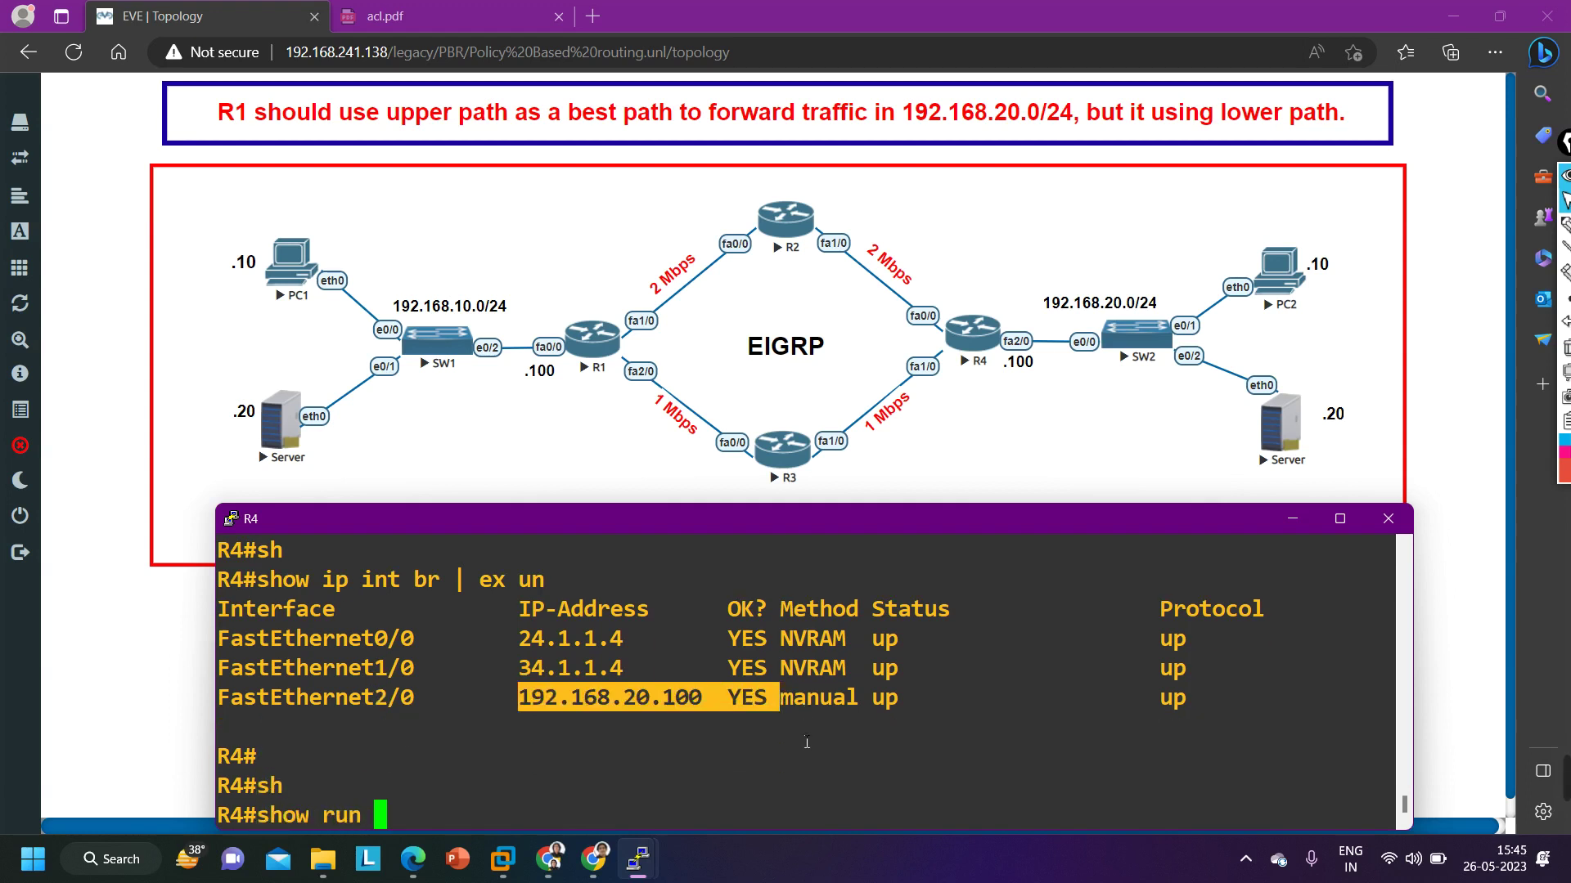
text(| se)
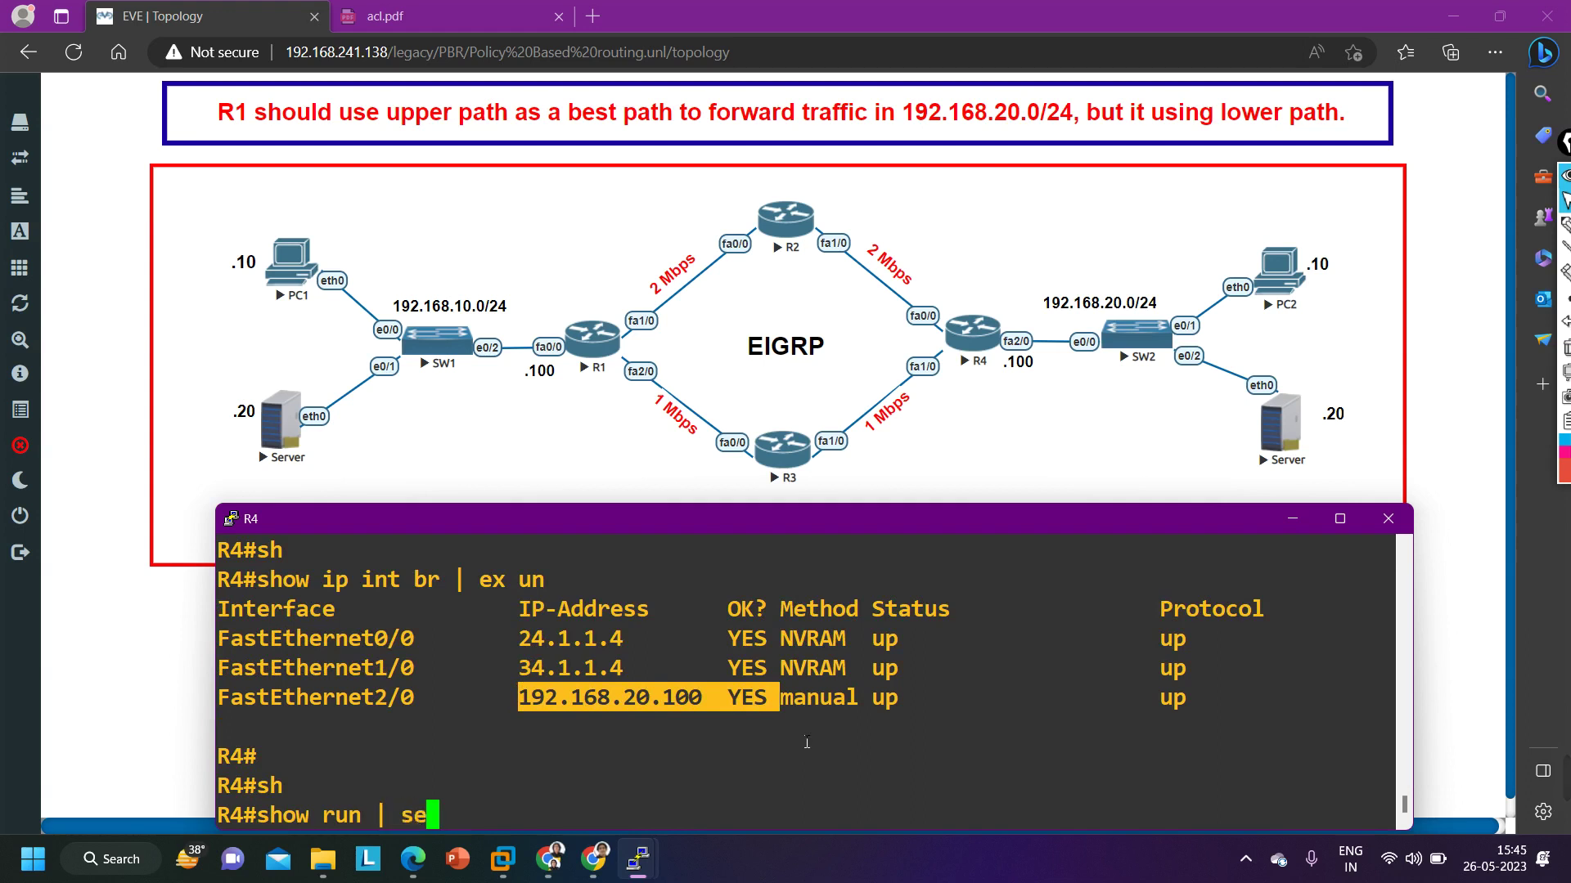
text(c eigrp)
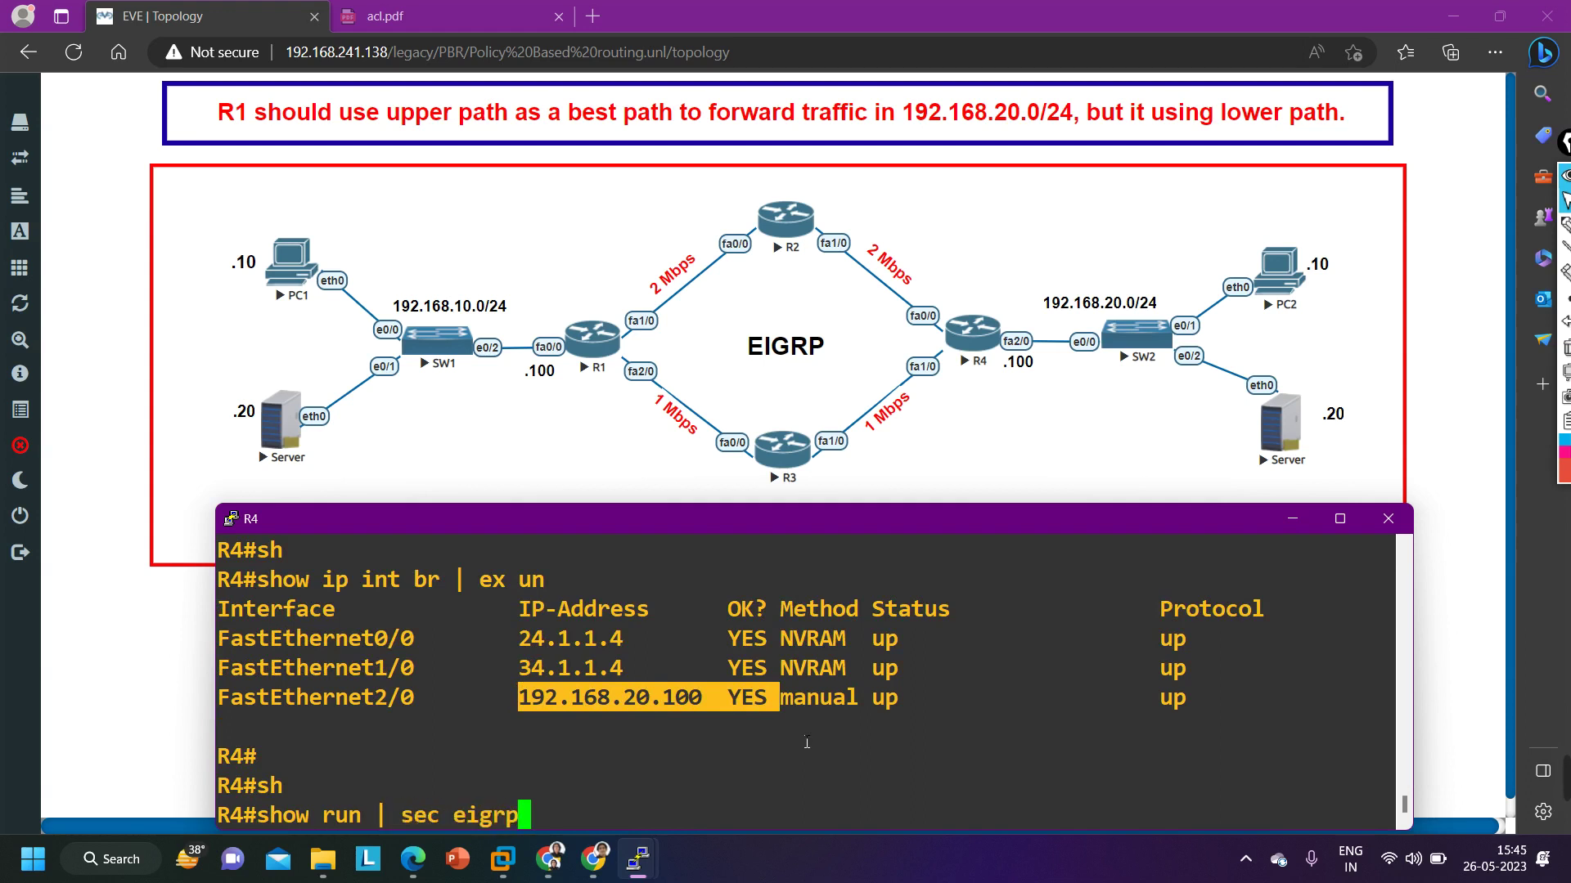
key(Return)
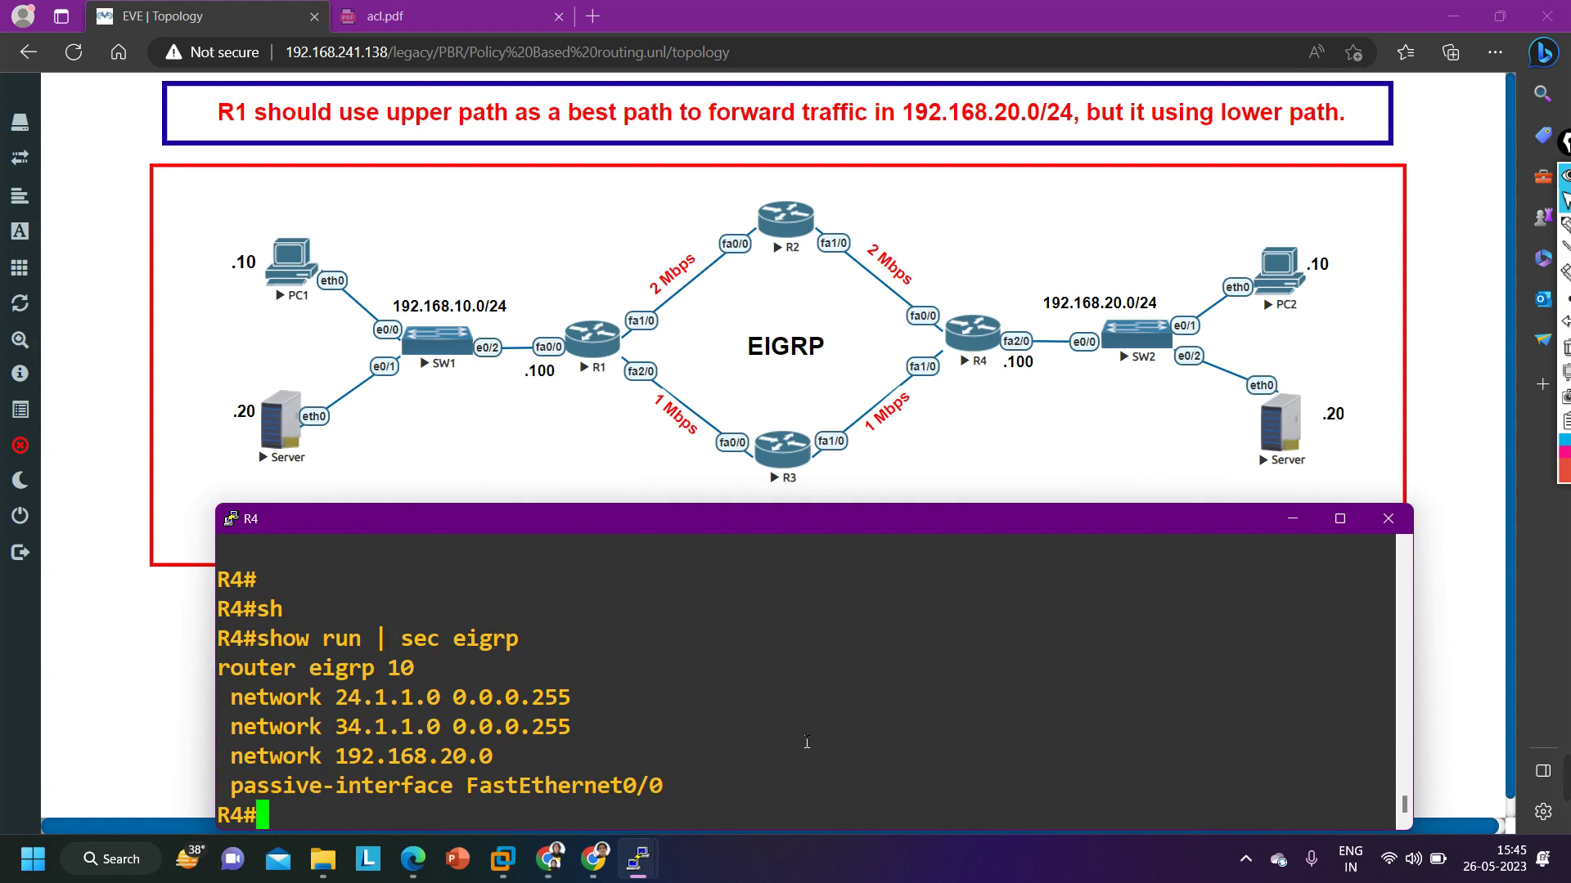
- Highlight the router eigrp 10, network and passive-interface FastEthernet0/0 lines one after another in R4's configuration output
drag(244, 669, 440, 691)
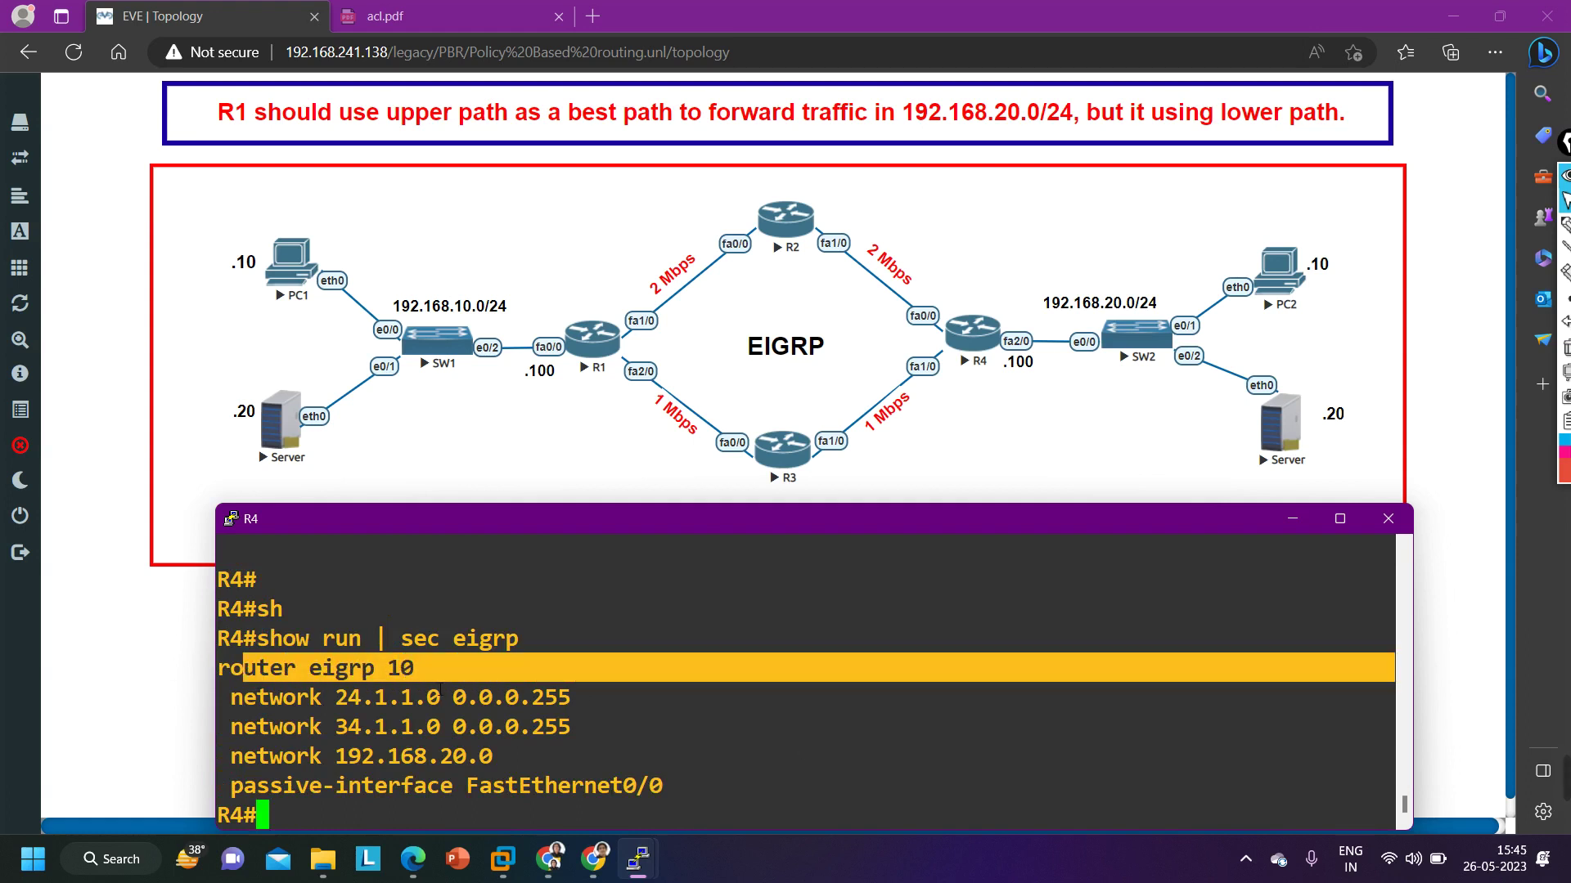
drag(257, 708, 589, 714)
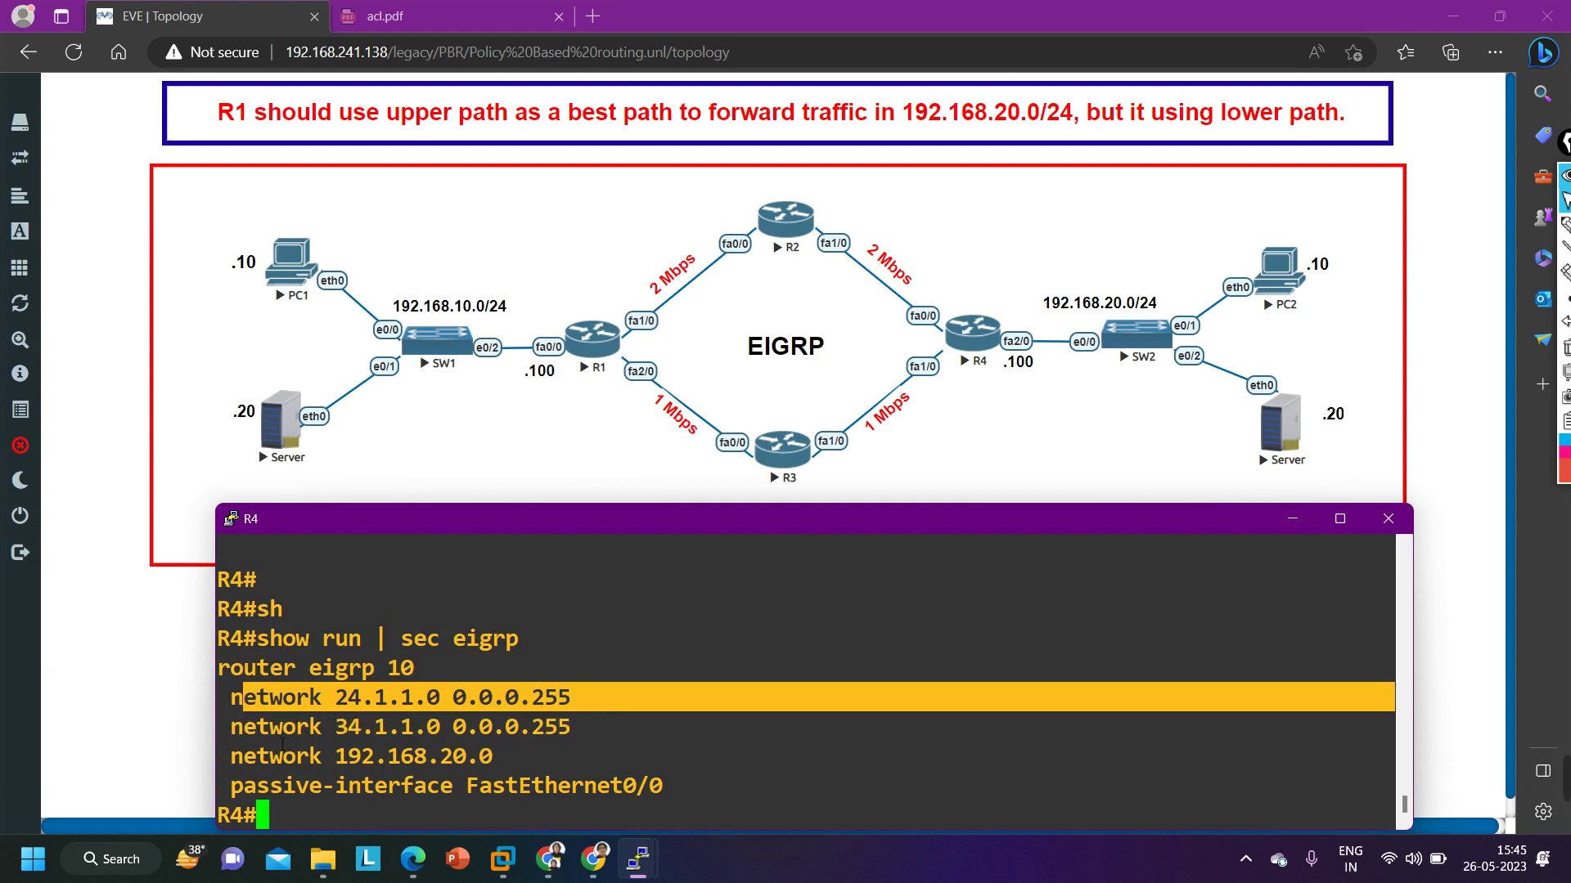
drag(256, 727, 593, 744)
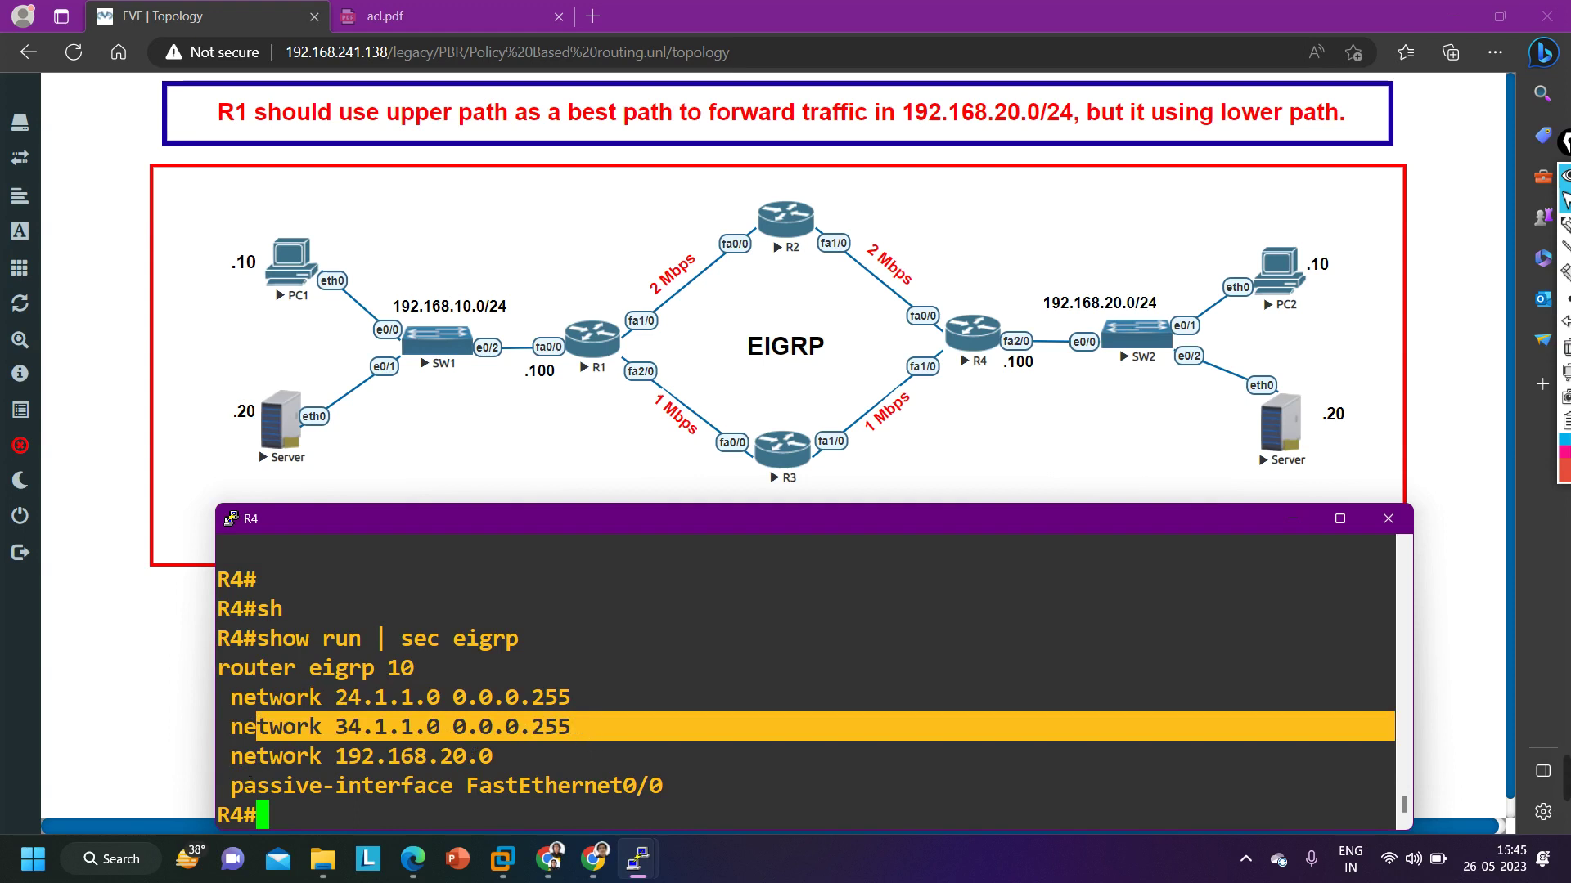
drag(243, 756, 505, 764)
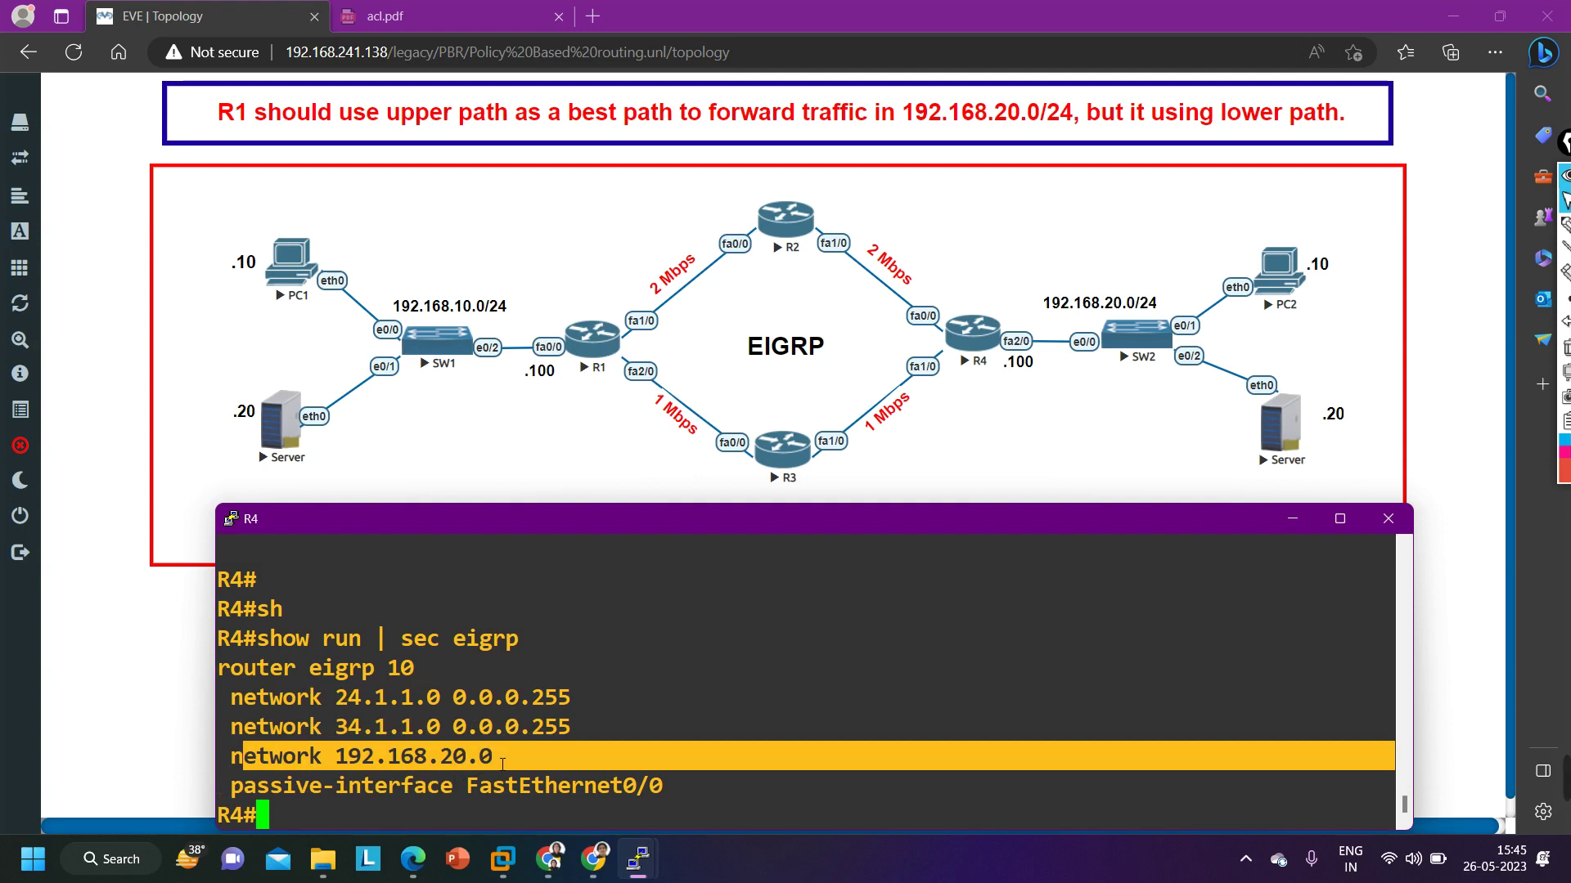
drag(243, 786, 623, 812)
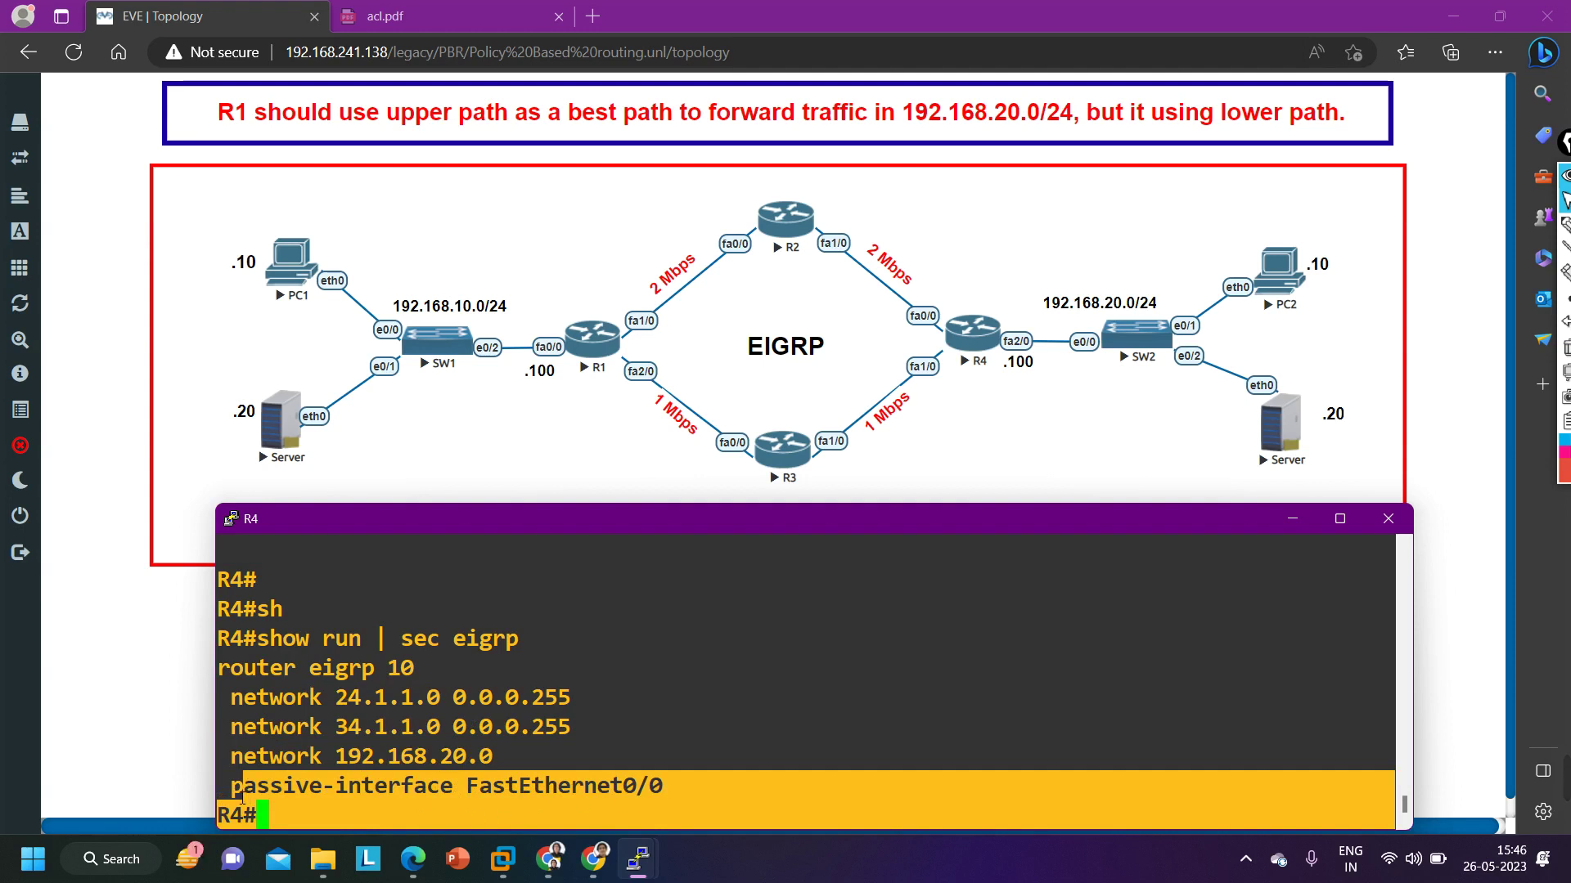
drag(231, 787, 701, 804)
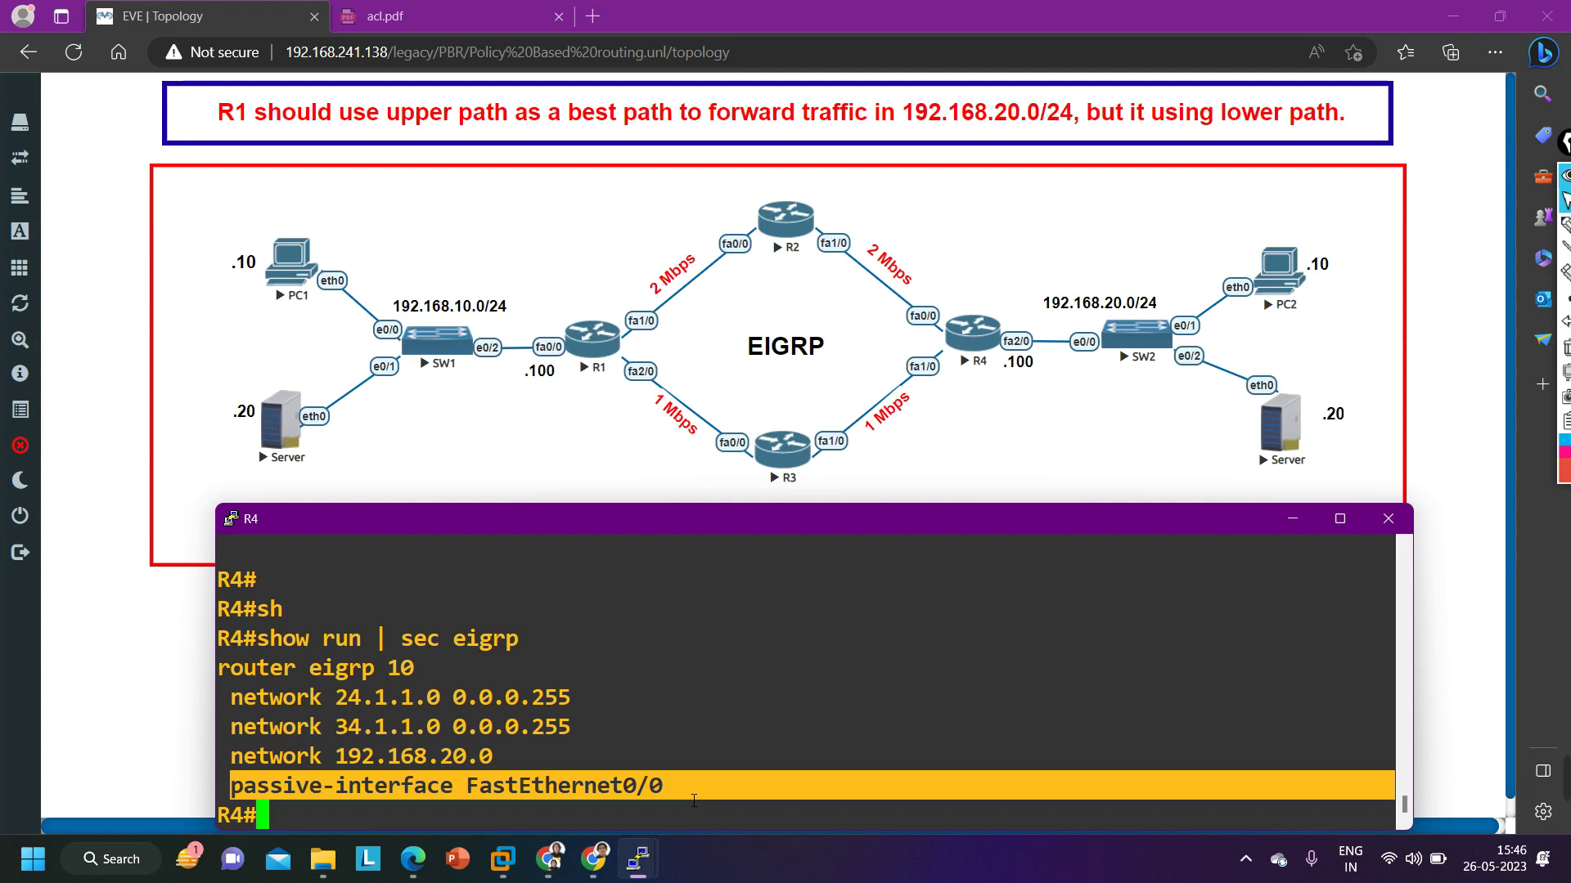
- Mark R4's fa0/0 and fa2/0 on the topology with red pen circles and arrows, clear the drawing, and return to the R4 console
click(1564, 223)
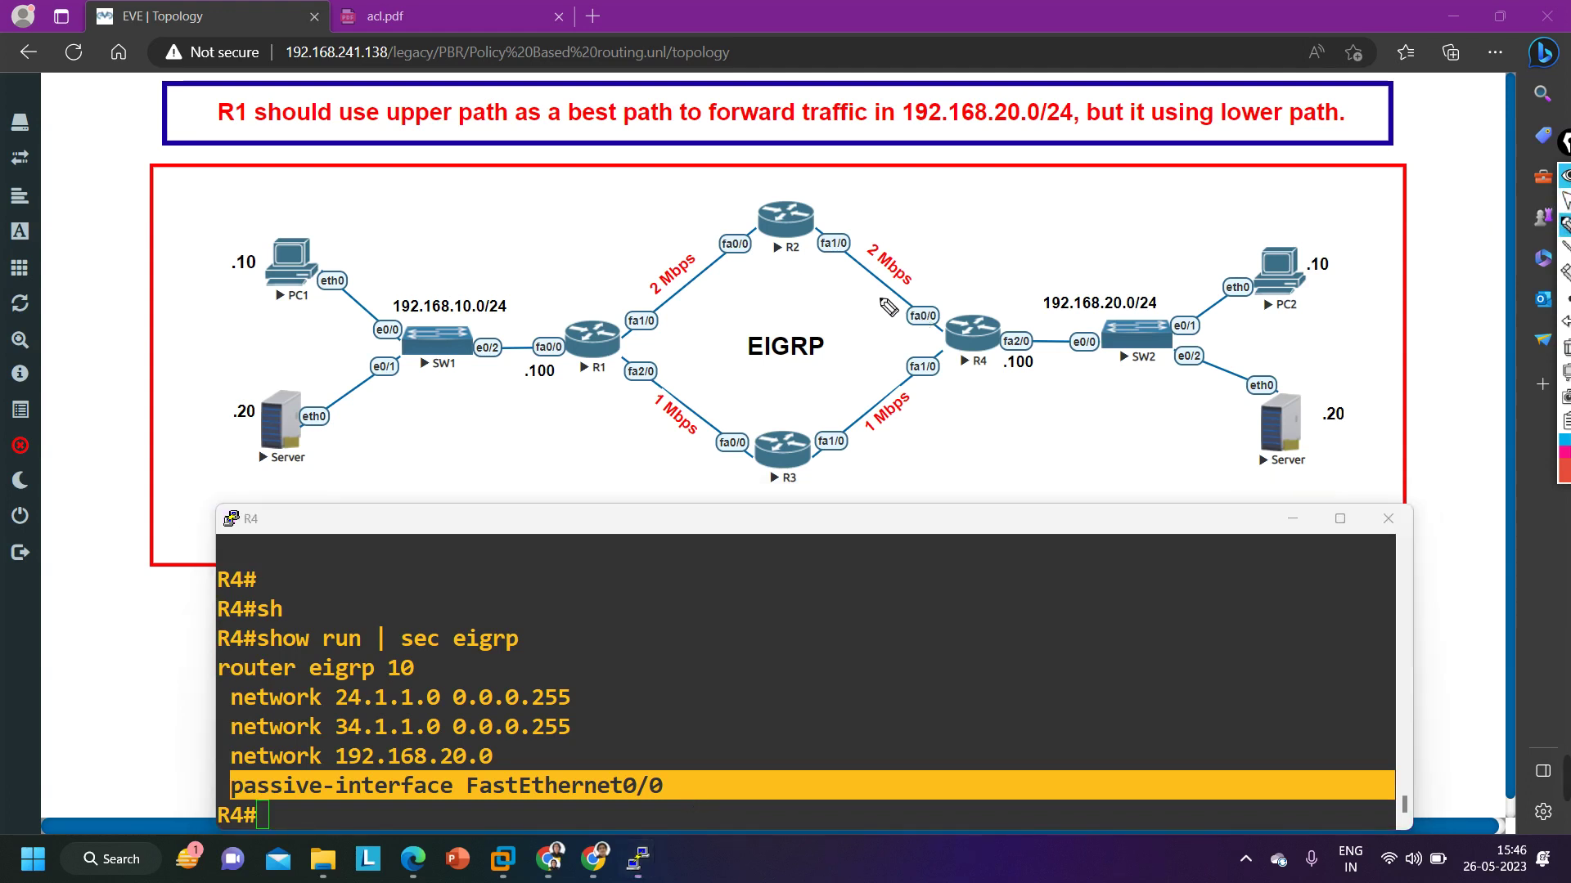
mouse_move(938, 300)
mouse_down()
mouse_move(876, 312)
mouse_move(940, 342)
mouse_move(949, 300)
mouse_up()
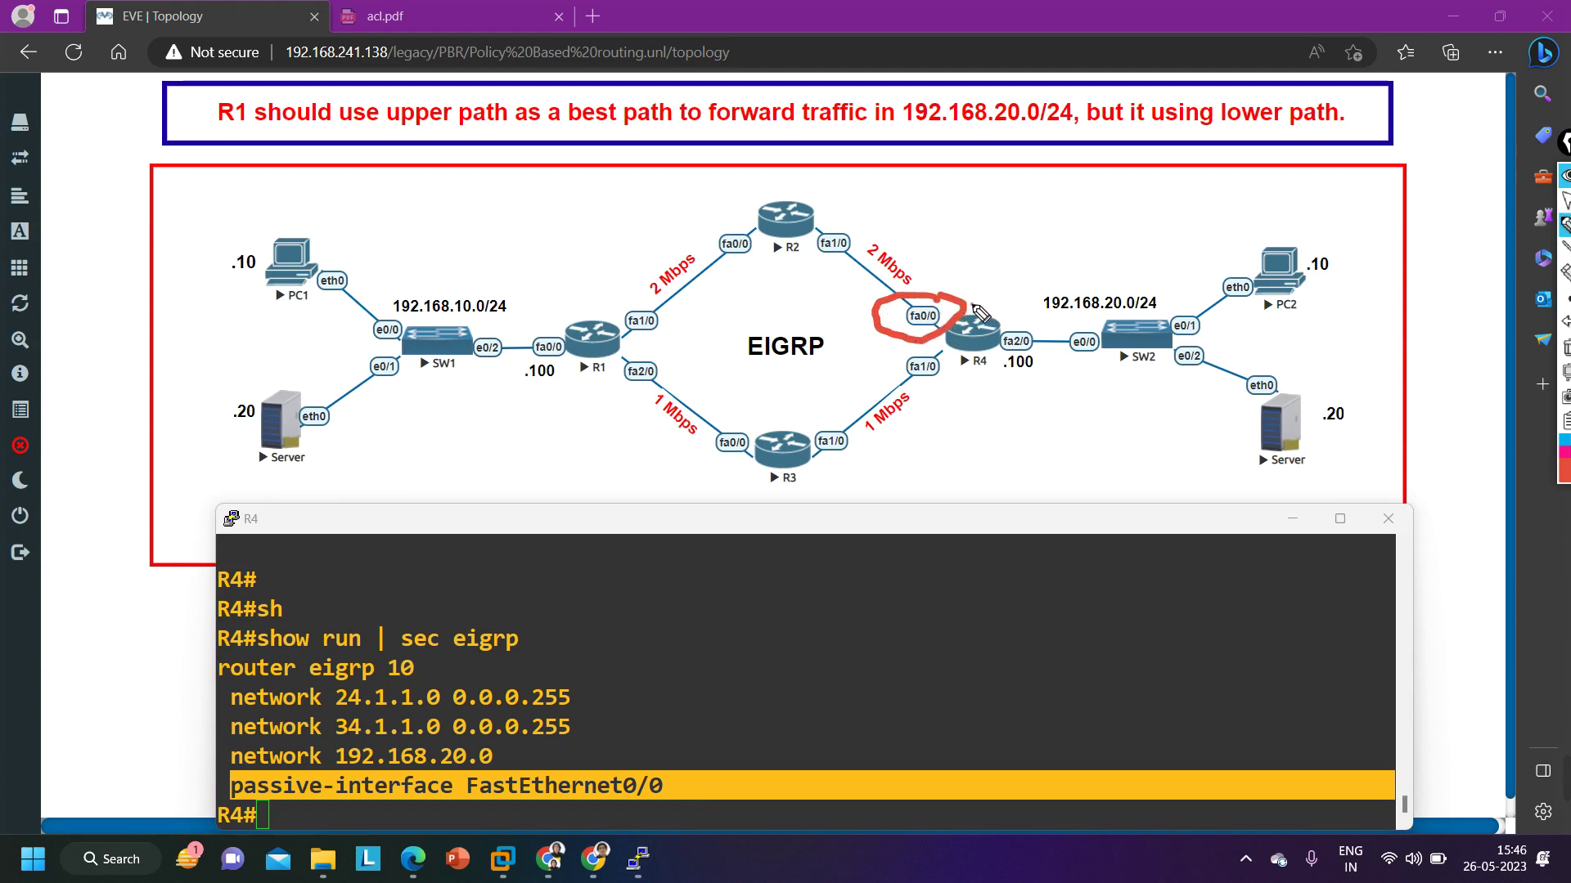
mouse_move(969, 304)
mouse_down()
mouse_move(992, 276)
mouse_move(922, 238)
mouse_move(933, 262)
mouse_up()
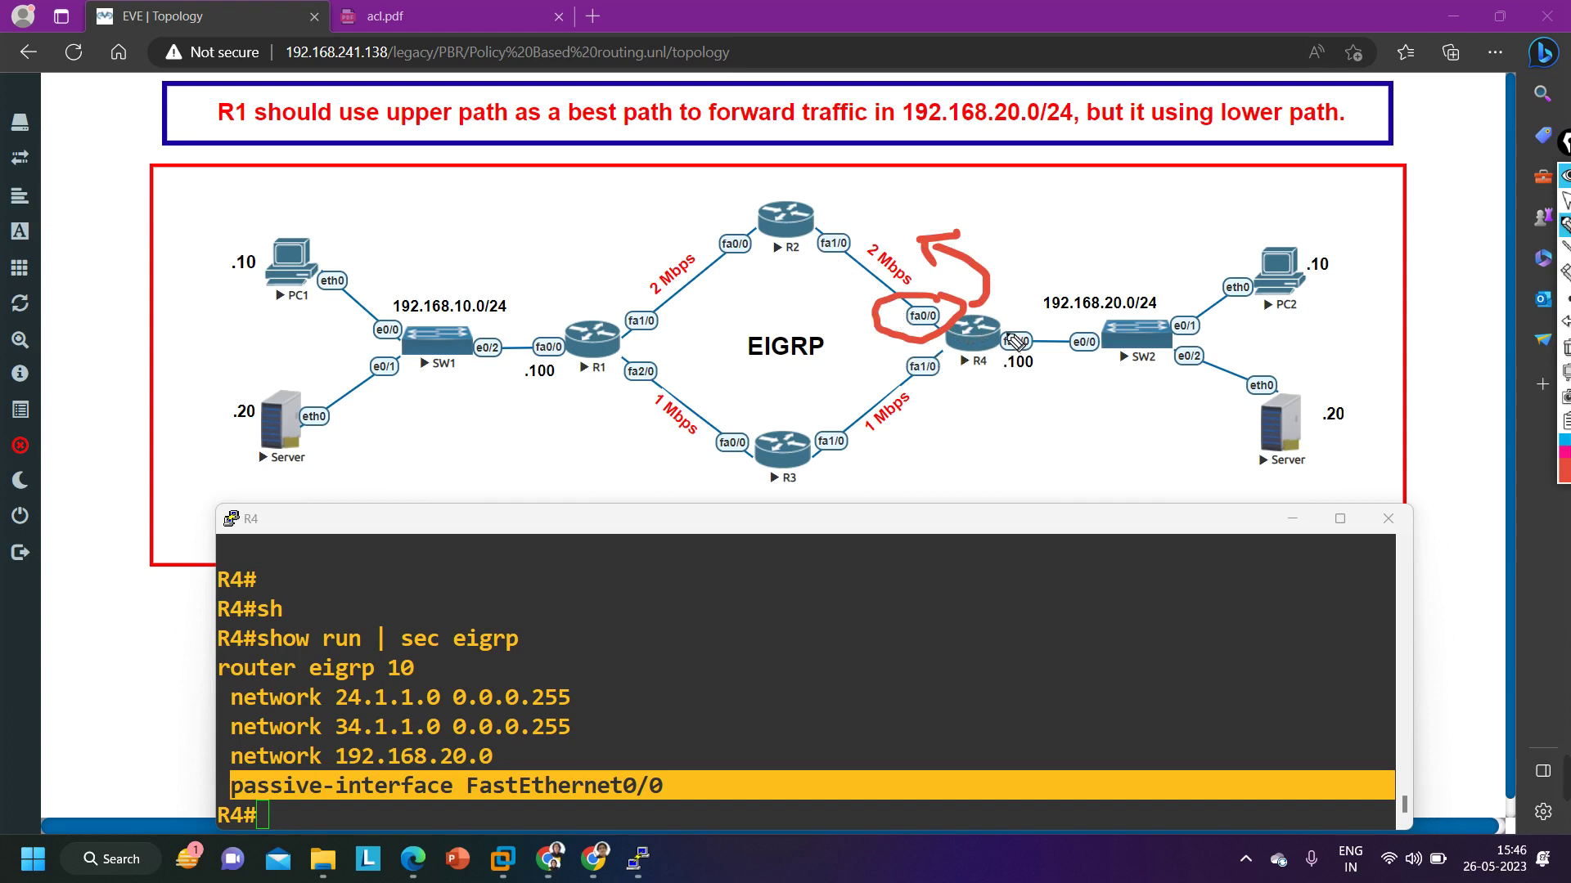
click(1032, 327)
mouse_move(1032, 327)
mouse_down()
mouse_move(986, 360)
mouse_move(1047, 378)
mouse_move(1019, 328)
mouse_up()
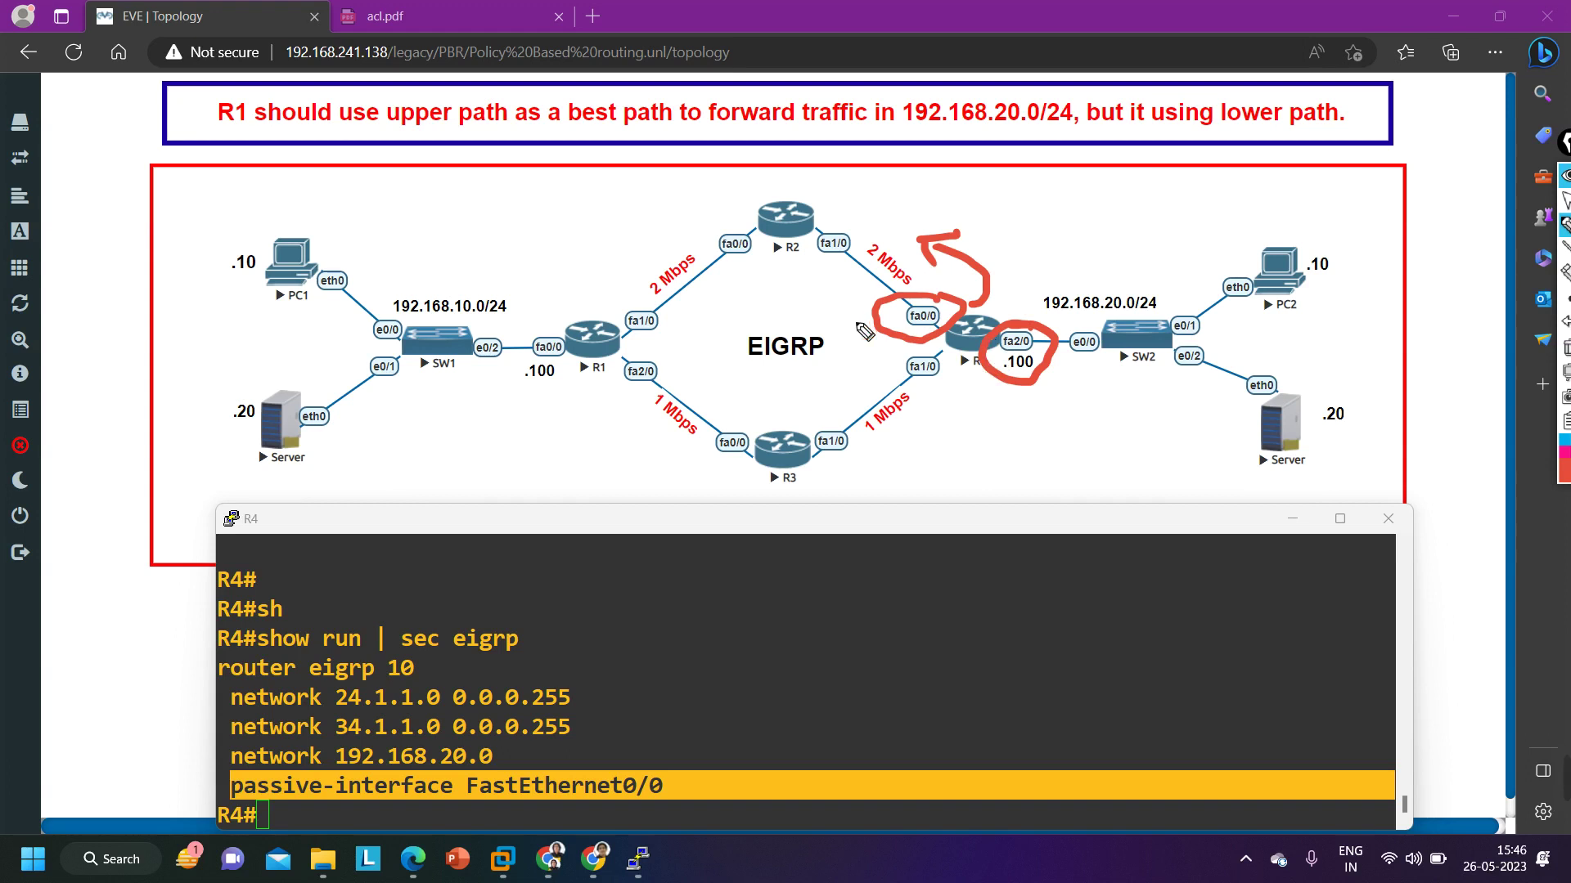
mouse_move(836, 353)
mouse_down()
mouse_move(869, 335)
mouse_move(877, 353)
mouse_up()
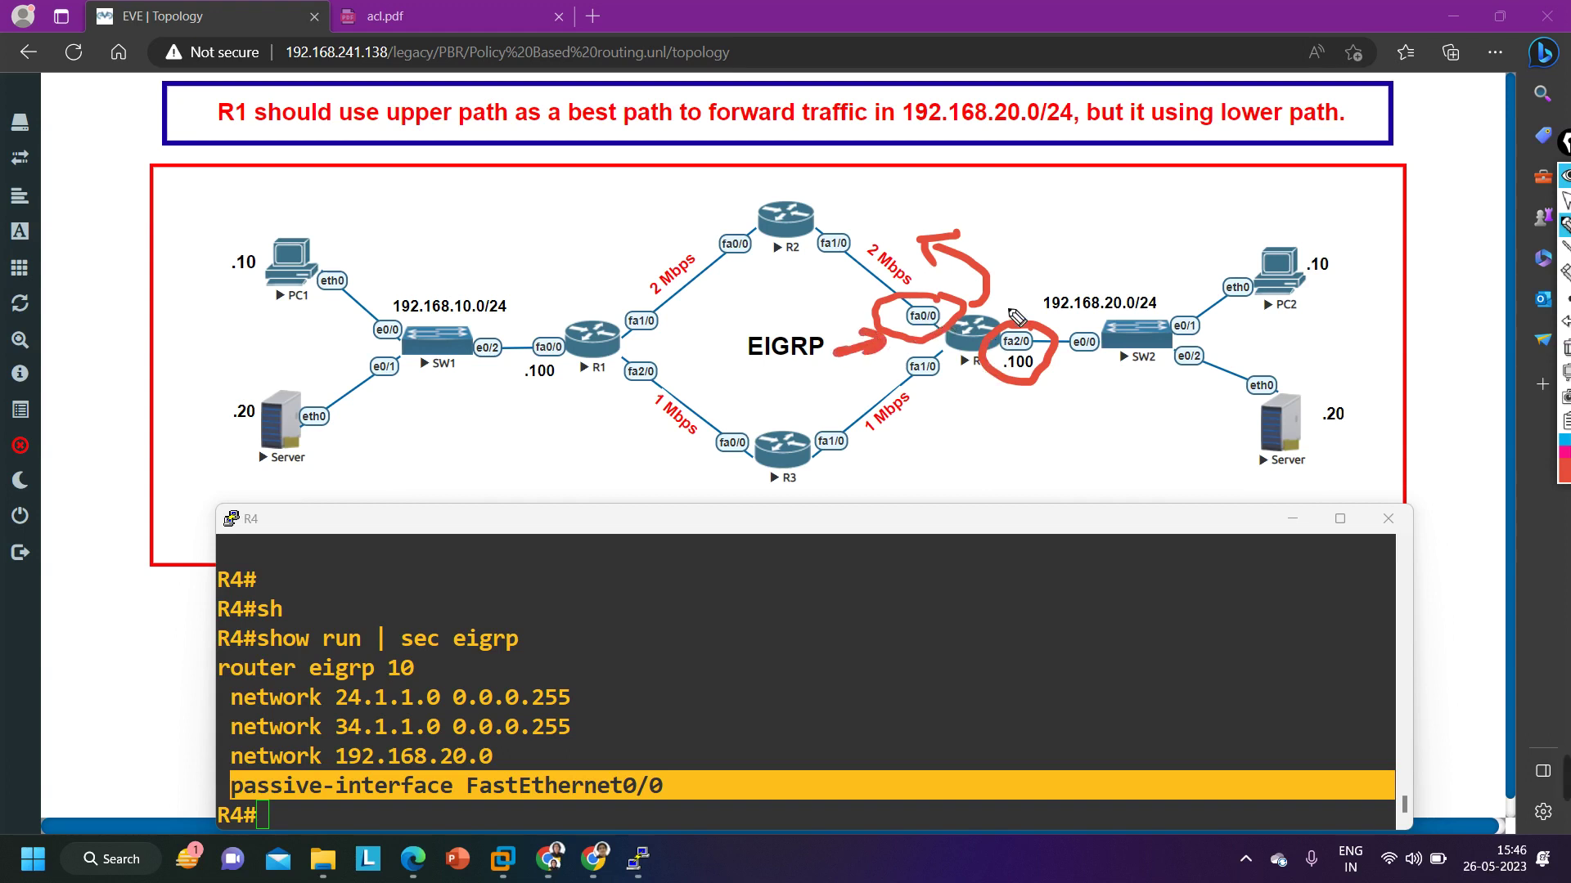
click(1564, 350)
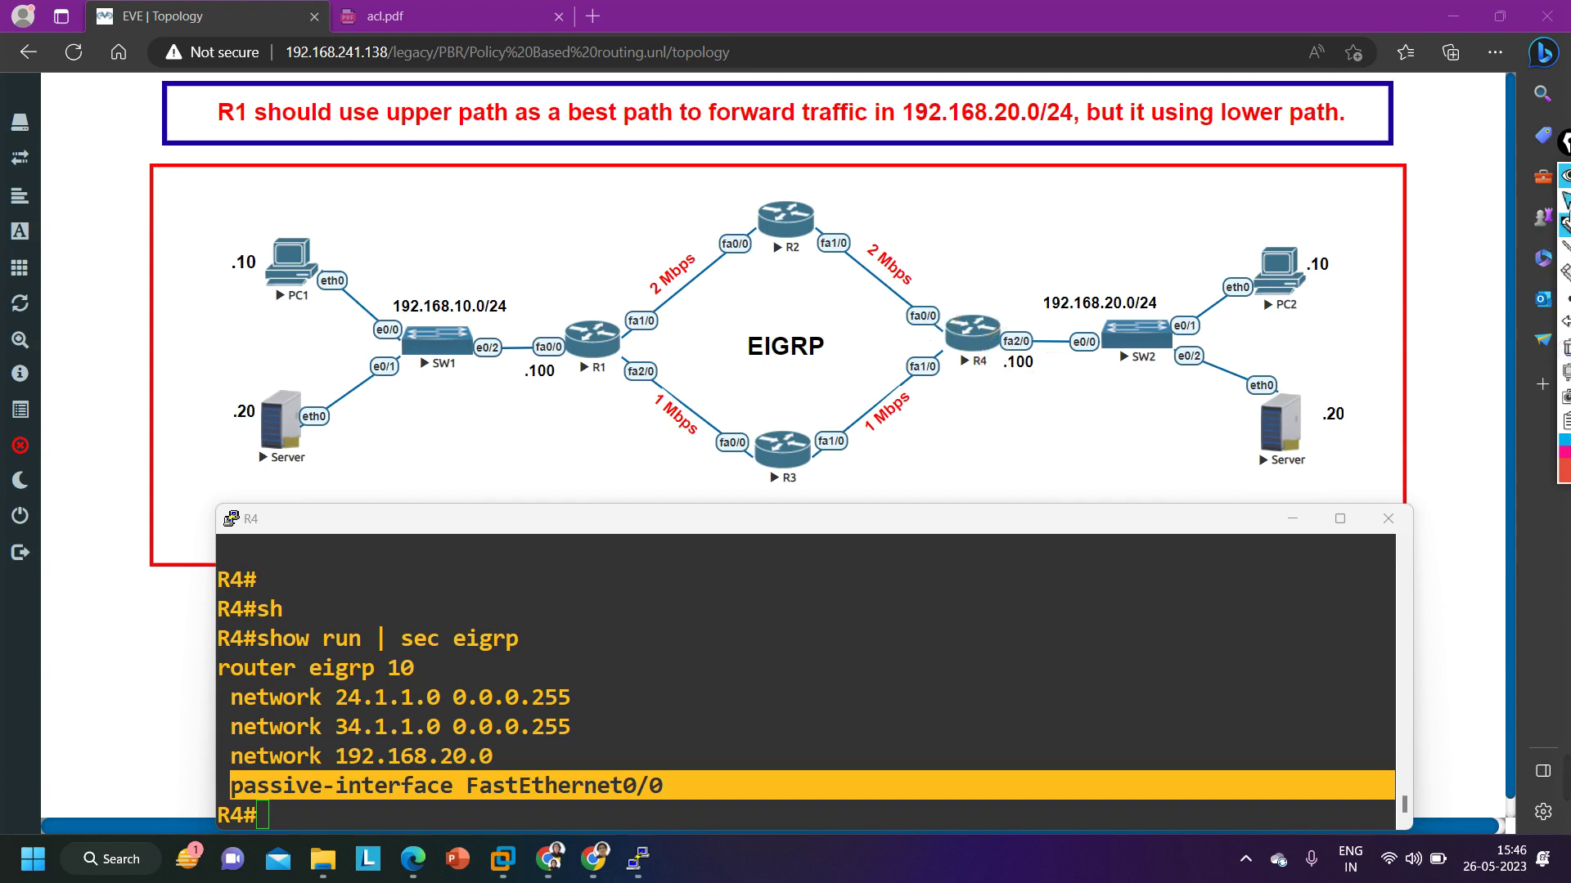
click(684, 610)
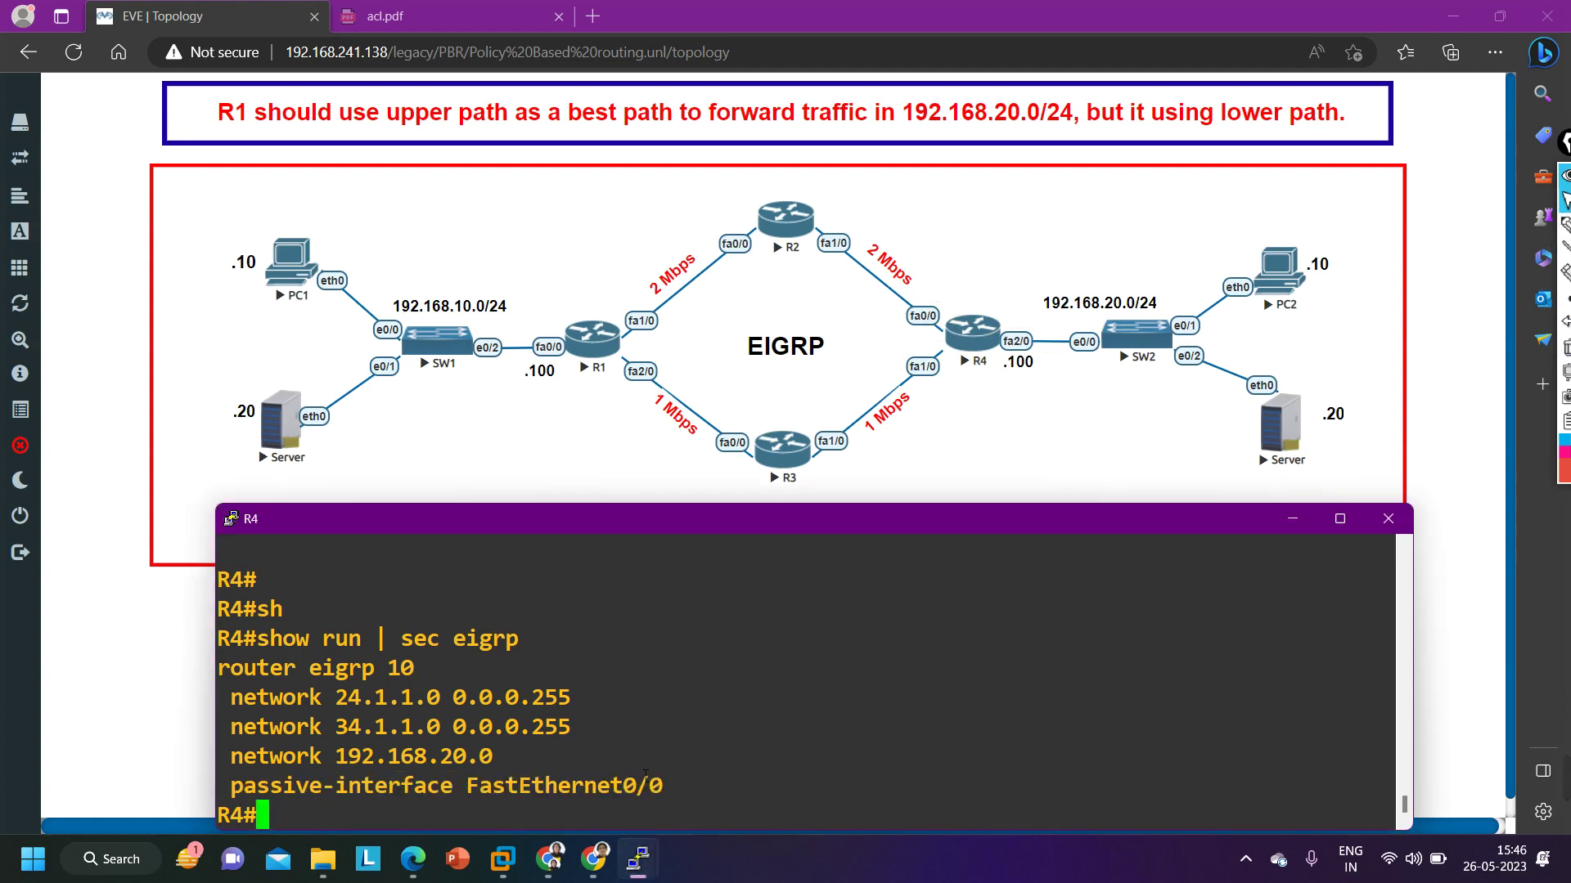